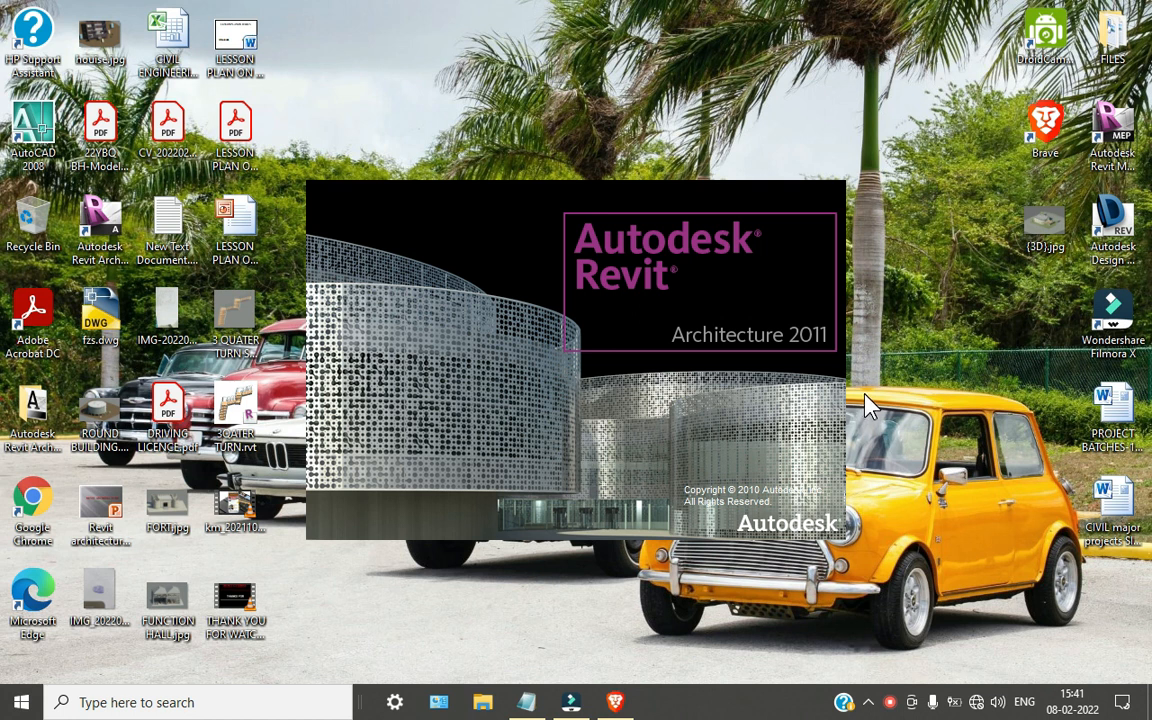
# - Maximize the Revit Architecture 2011 window and create a new project
pyautogui.rightClick(763, 44)
pyautogui.click(855, 93)
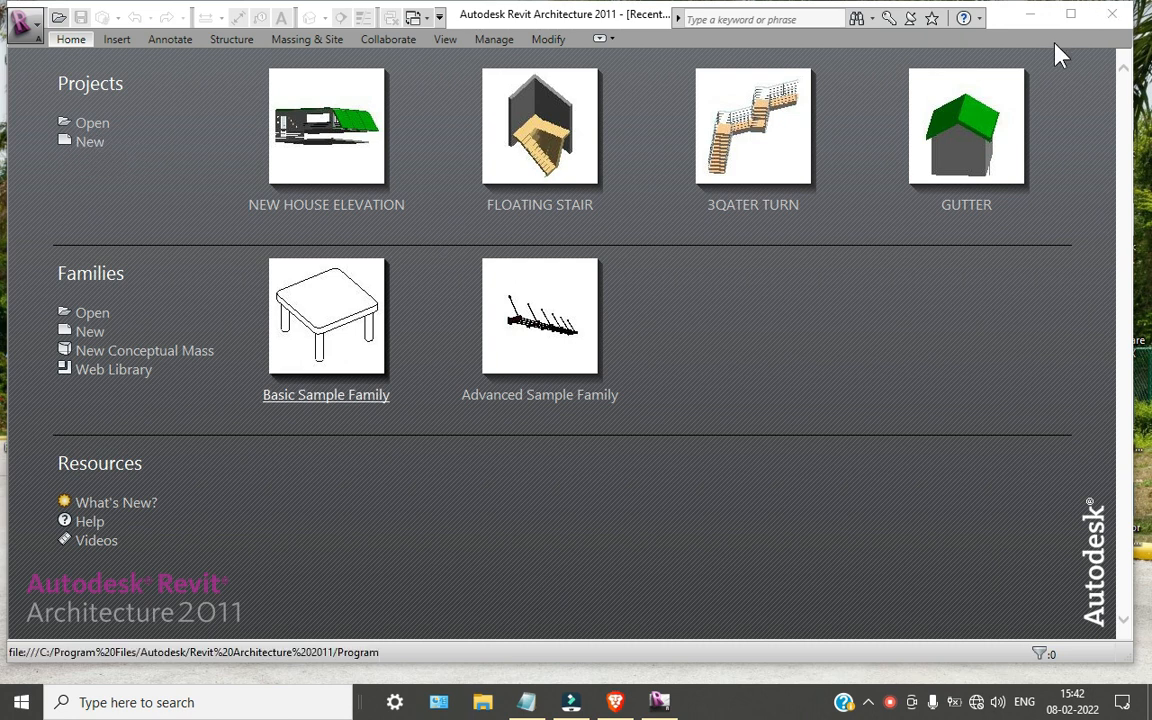
pyautogui.click(1070, 14)
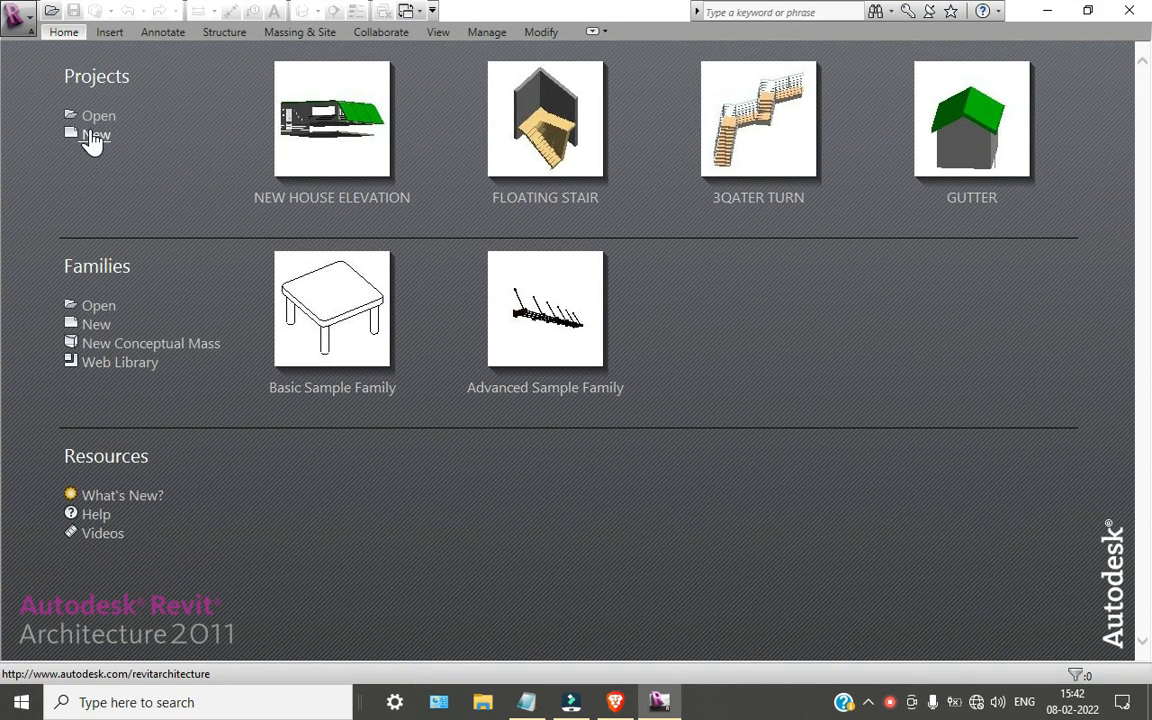
pyautogui.click(90, 134)
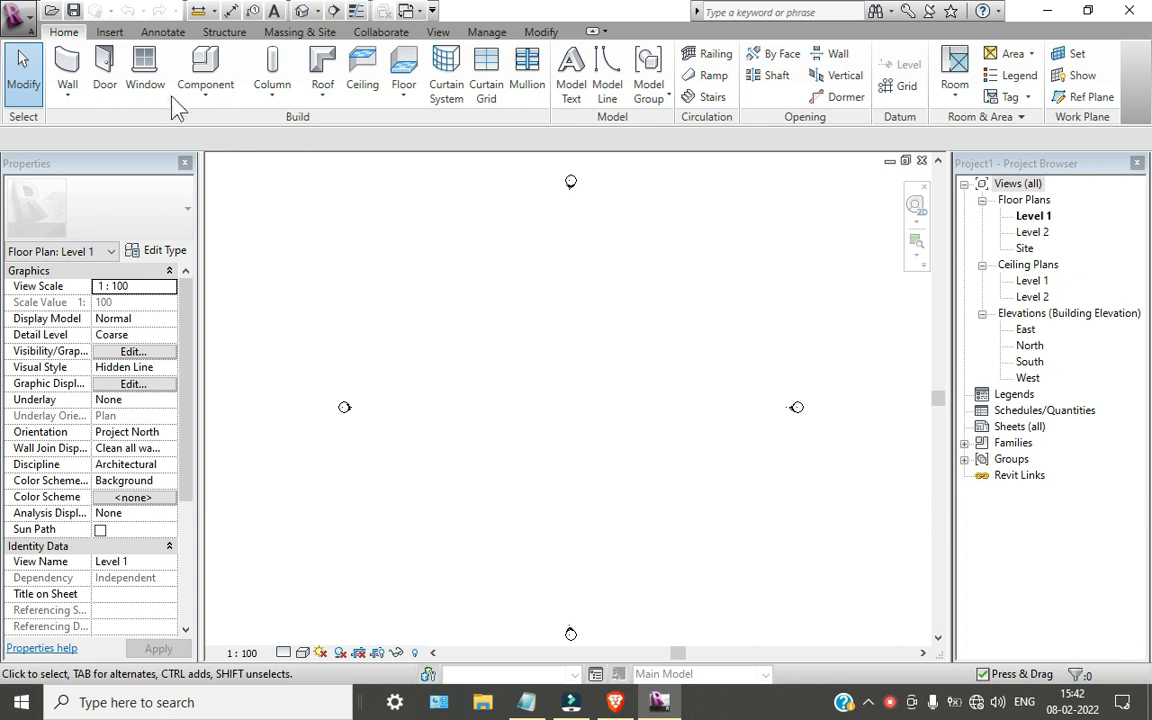
# - Draw a rectangular room of Generic - 200mm walls, about 11000 by 6000 mm, on the Level 1 floor plan
pyautogui.click(64, 72)
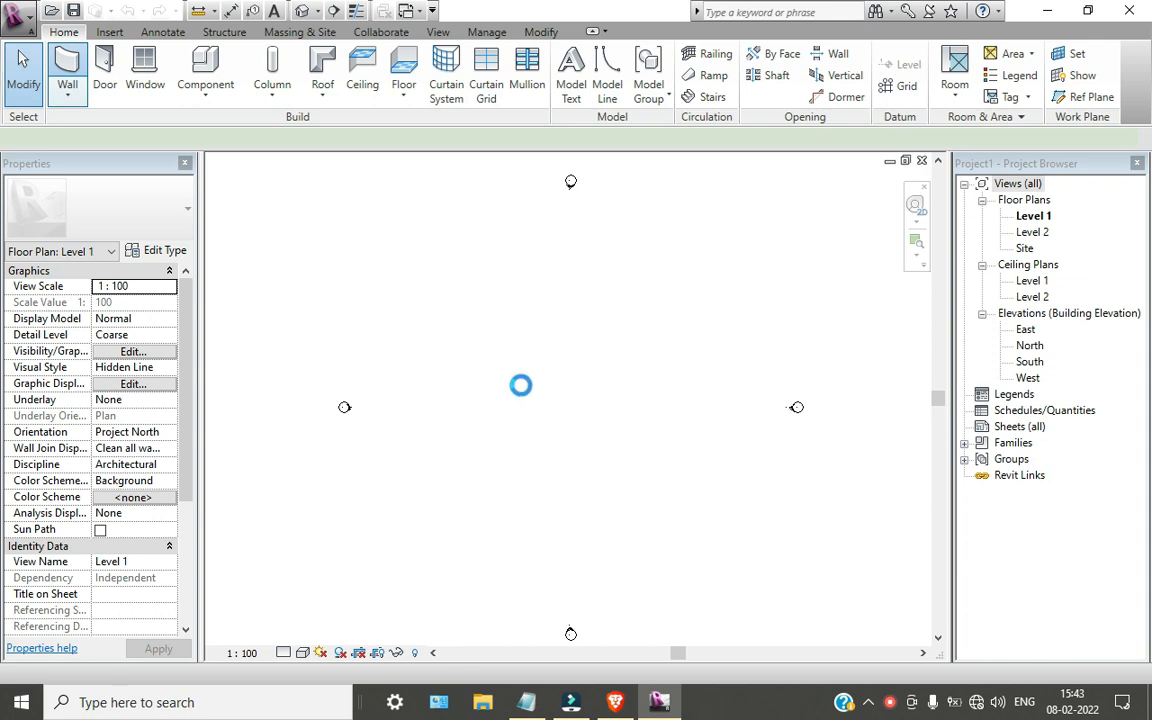
pyautogui.click(666, 54)
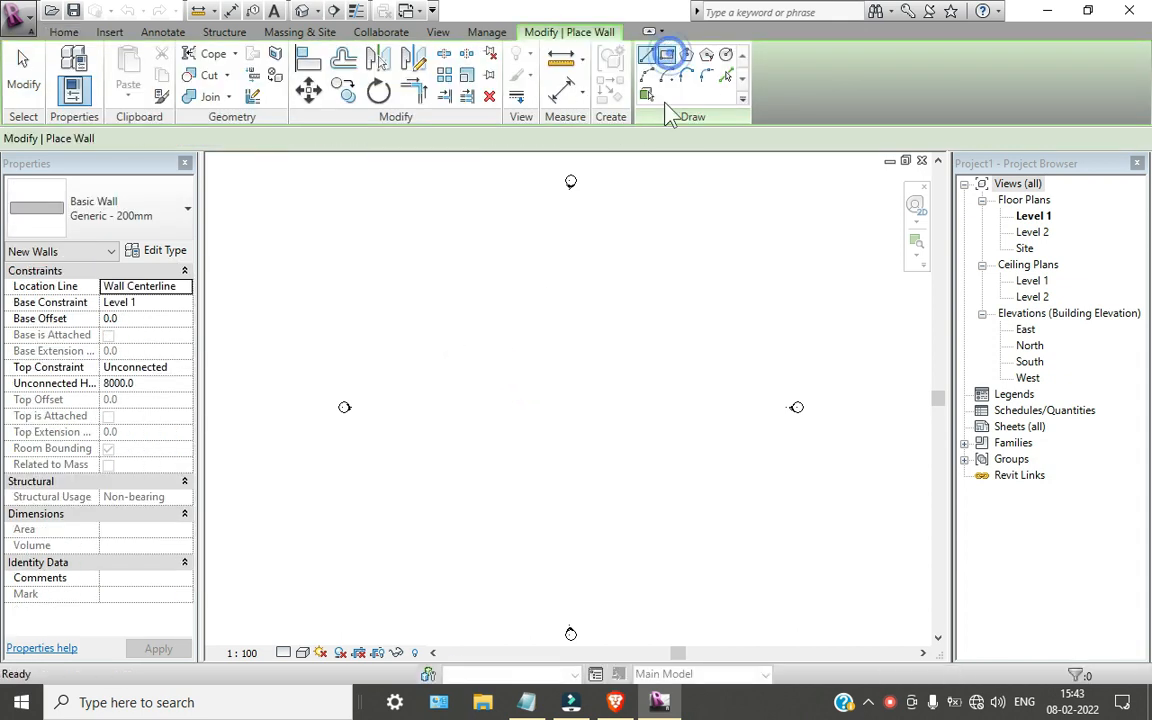
pyautogui.click(412, 380)
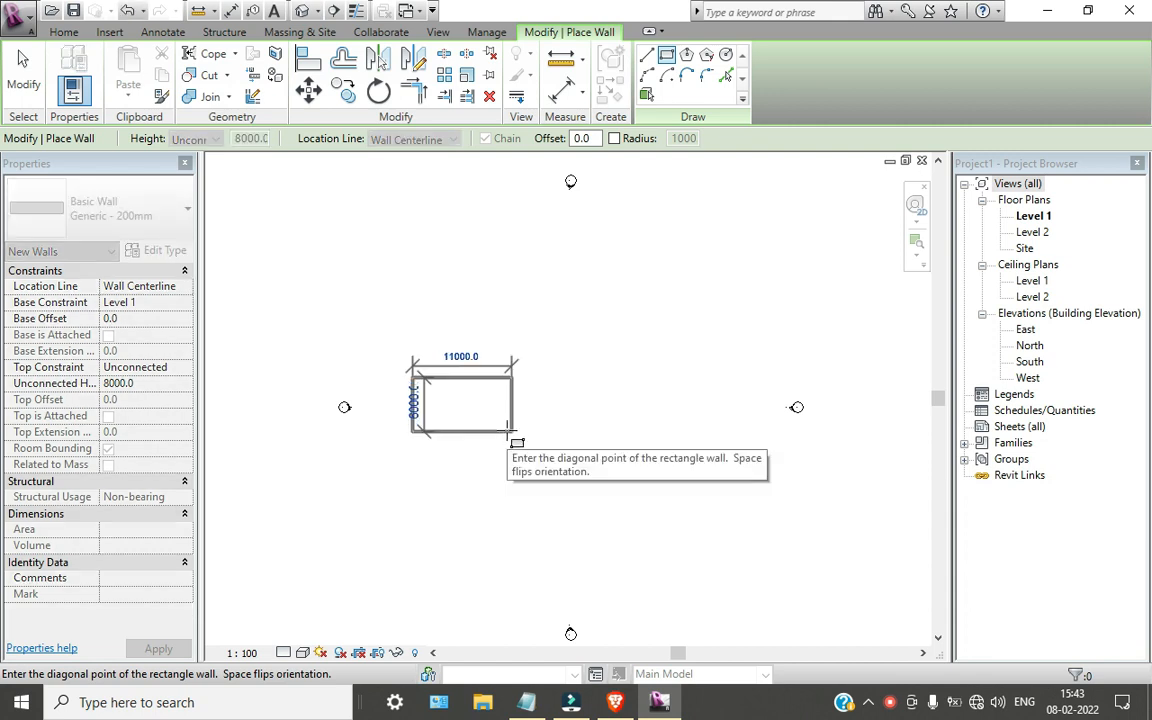
pyautogui.click(512, 432)
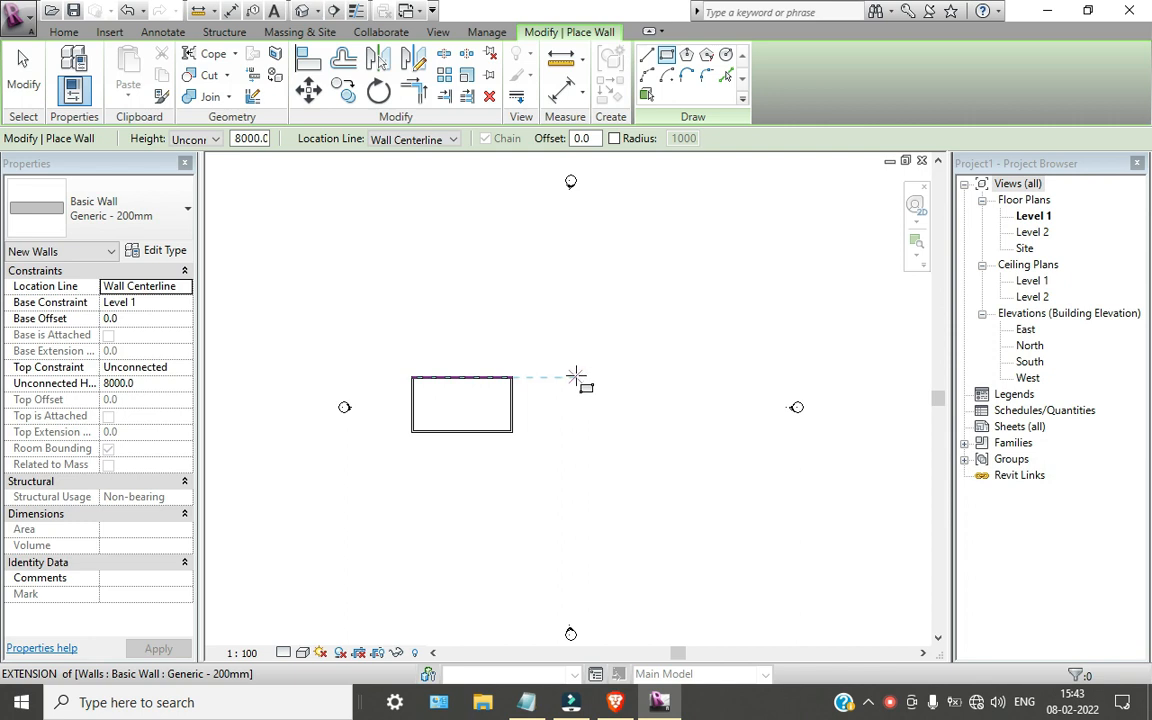
# - Draw a second rectangular room of the same walls beside the first and aligned with it, about 9400 by 5800 mm inside
pyautogui.click(577, 378)
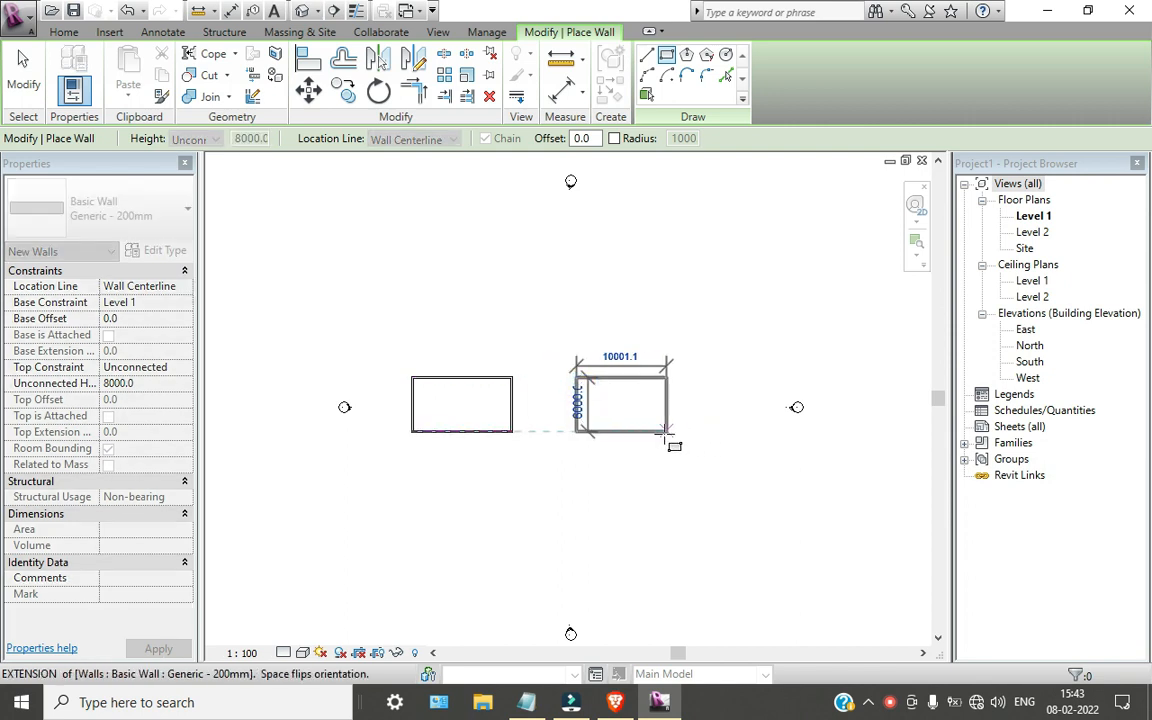
pyautogui.click(663, 432)
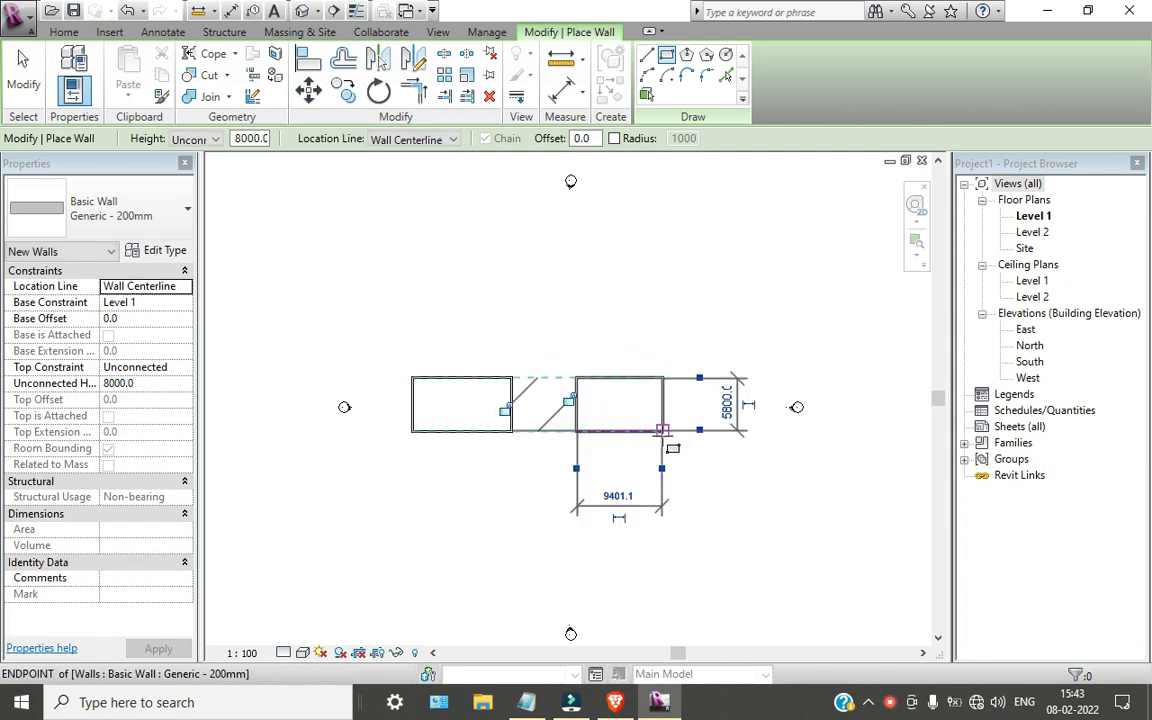
pyautogui.press('Escape')
pyautogui.press('Escape')
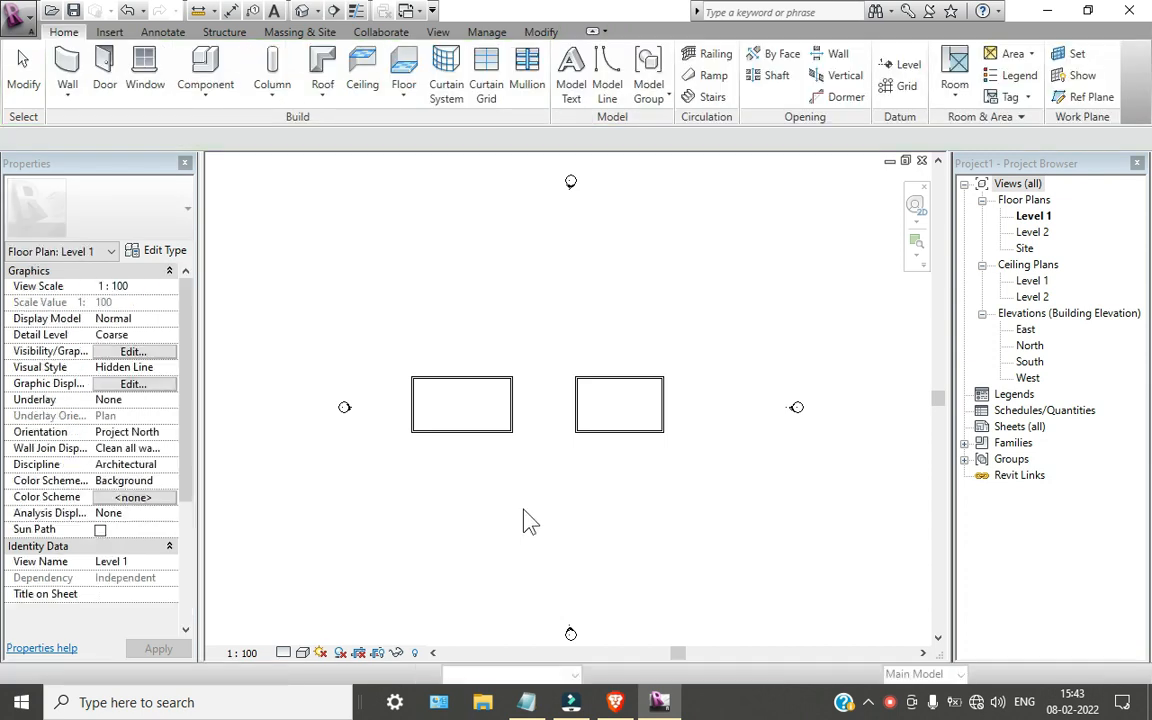
# - Choose the Plain compound ceiling type for the Ceiling tool and open the Level 1 ceiling plan
pyautogui.scroll(2, 418, 437)
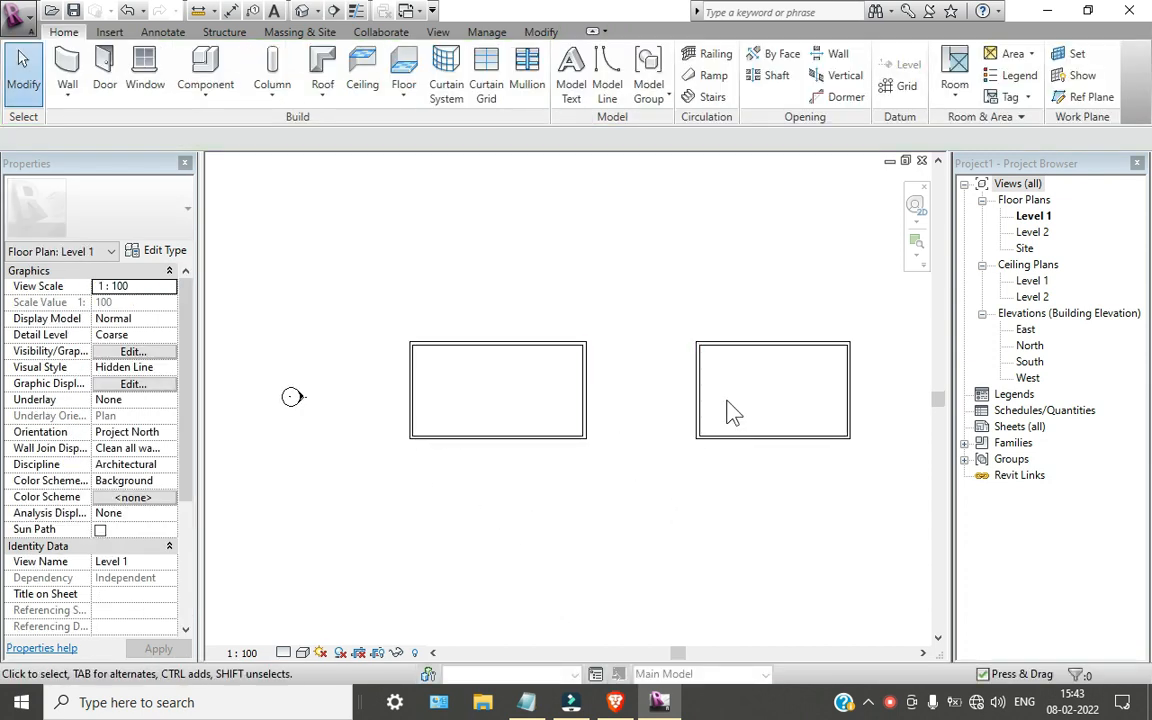
pyautogui.moveTo(692, 436); pyautogui.dragTo(640, 476, button='middle')
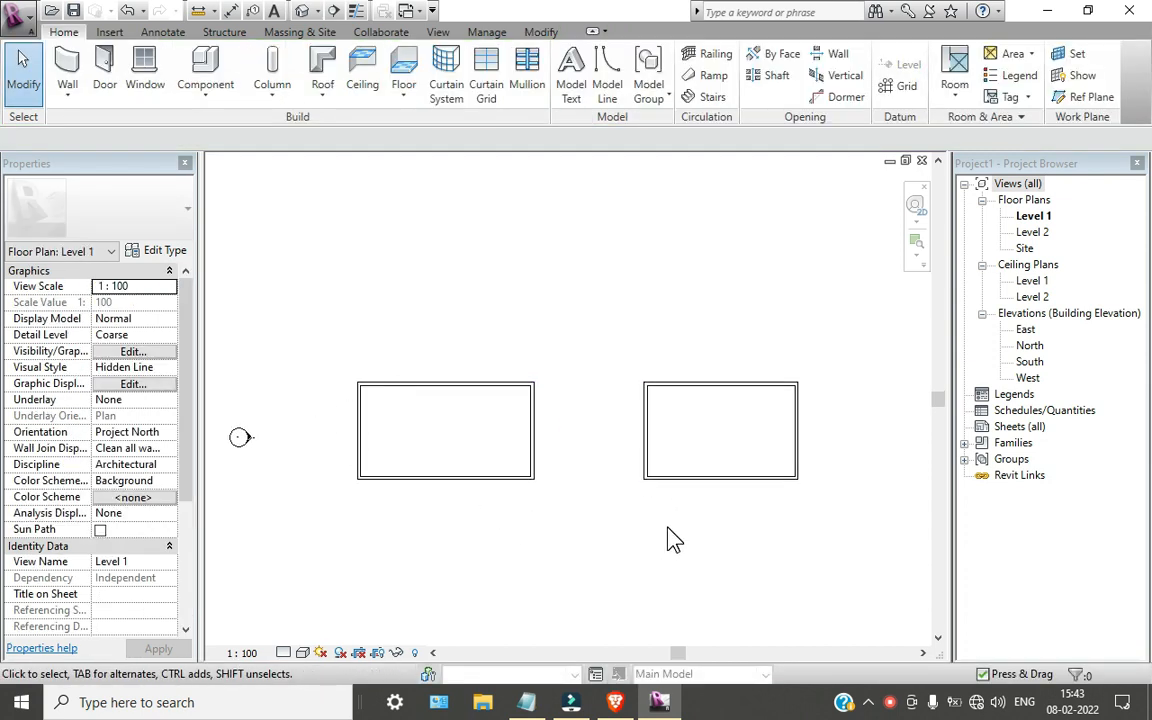
pyautogui.click(366, 88)
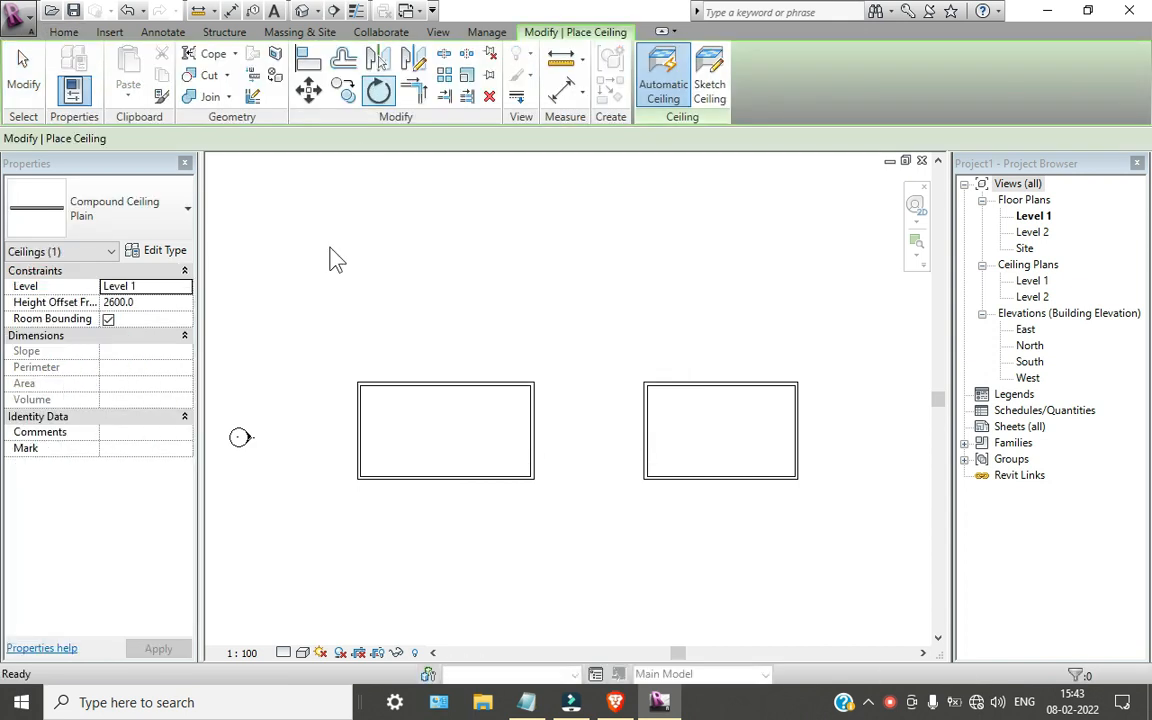
pyautogui.click(170, 221)
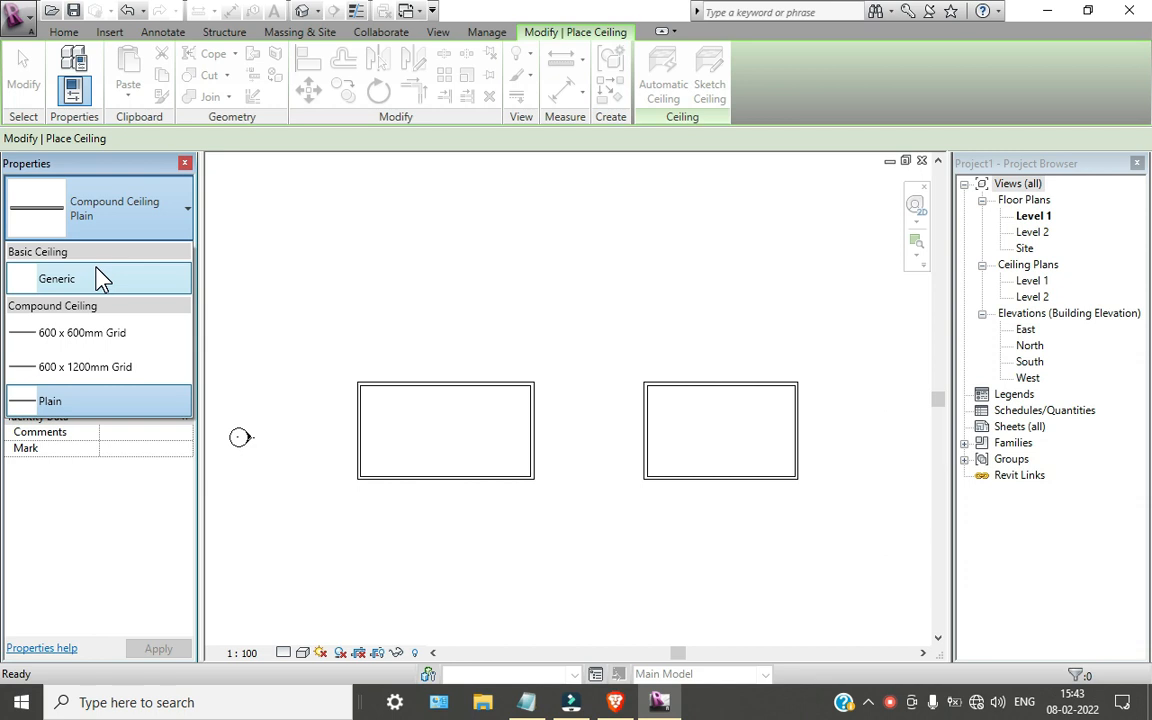
pyautogui.click(110, 405)
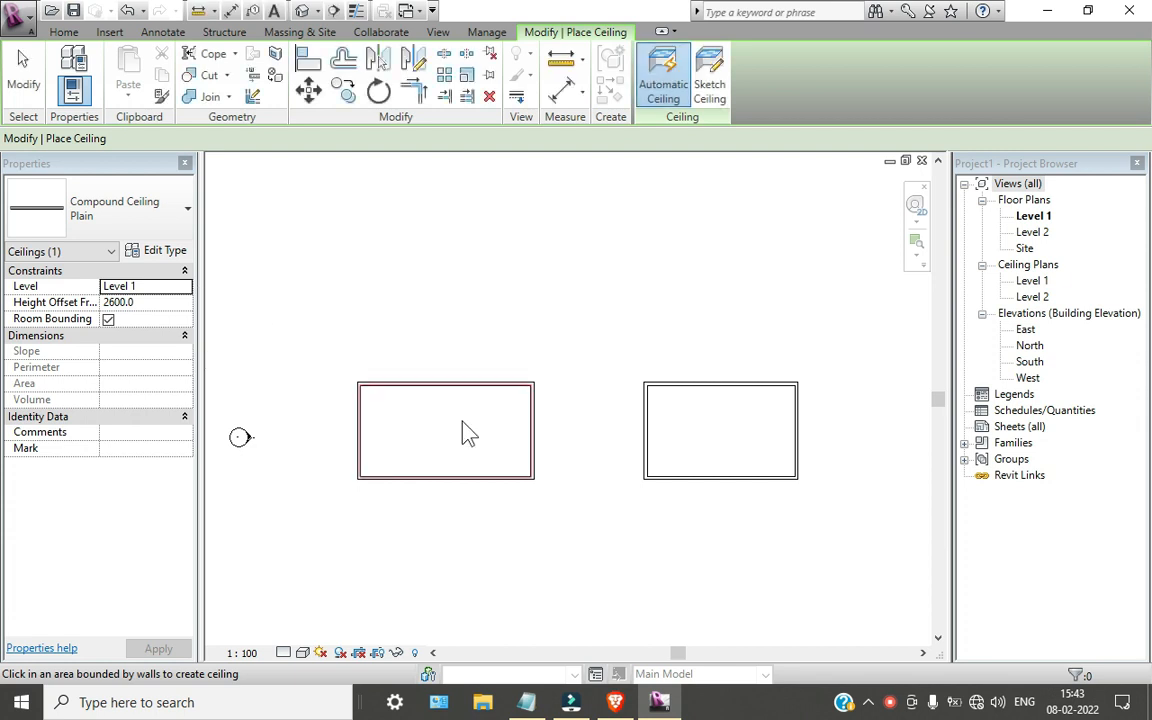
pyautogui.scroll(2, 430, 440)
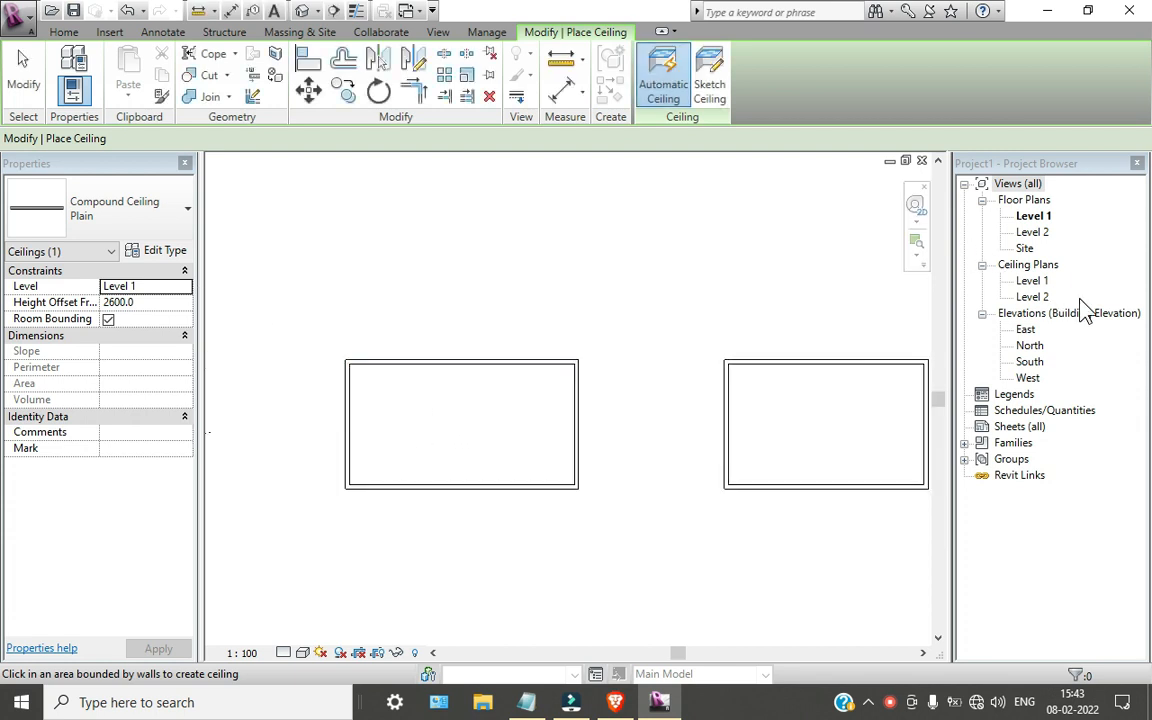
pyautogui.doubleClick(1030, 283)
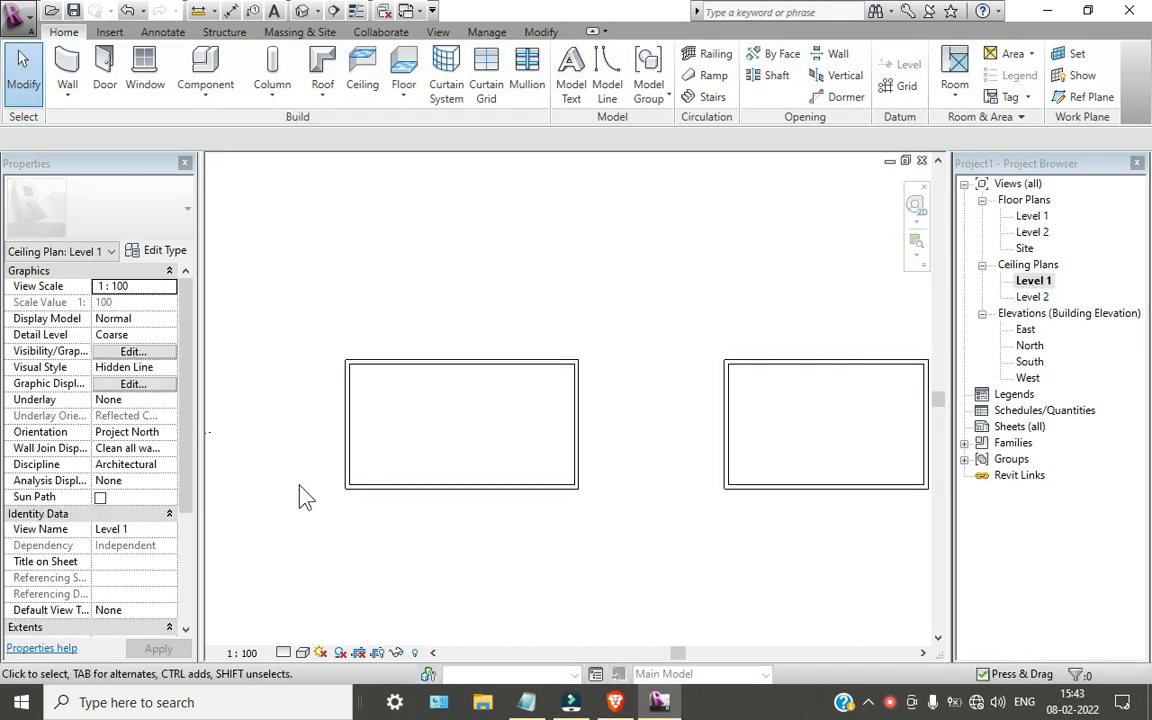
# - Place an automatic Plain compound ceiling inside the walls of the larger room, 2600 mm above Level 1
pyautogui.click(362, 86)
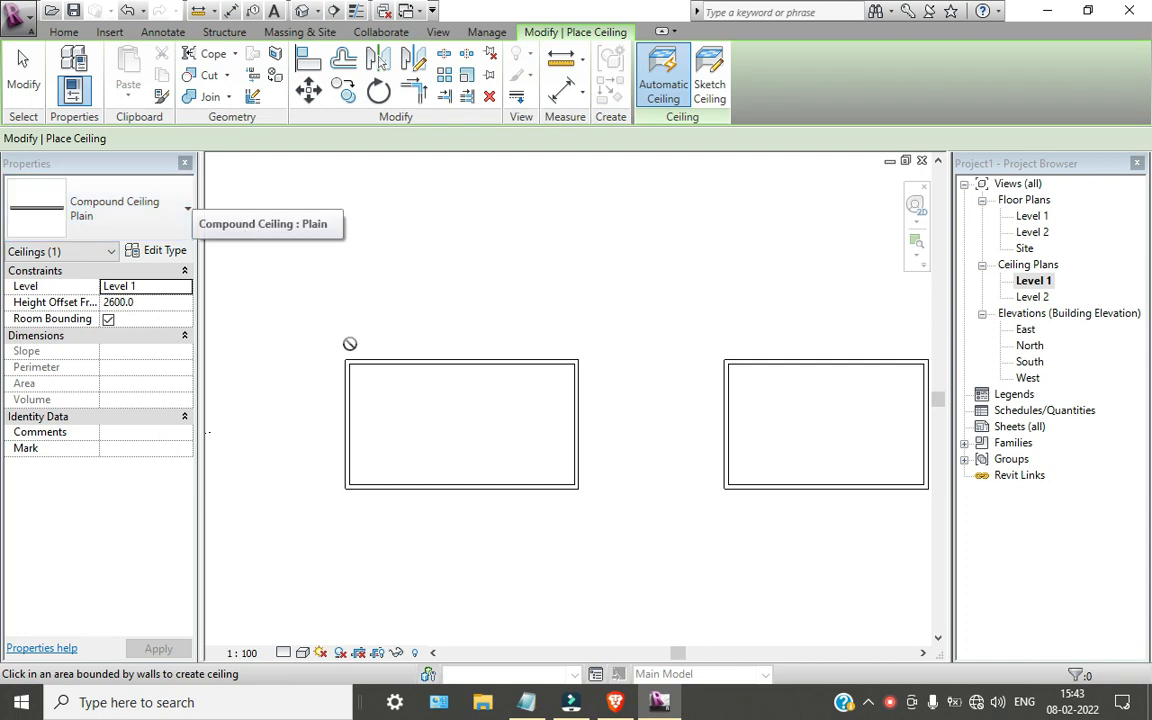
pyautogui.scroll(3, 450, 424)
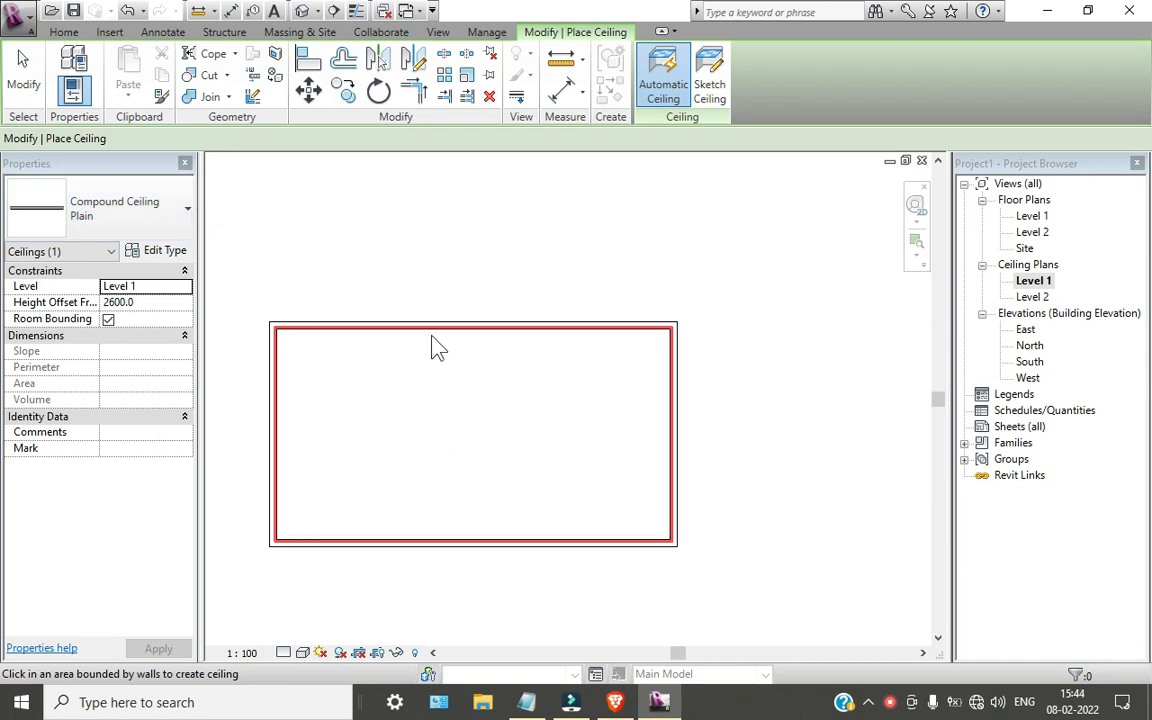
pyautogui.click(467, 408)
pyautogui.scroll(-2, 586, 434)
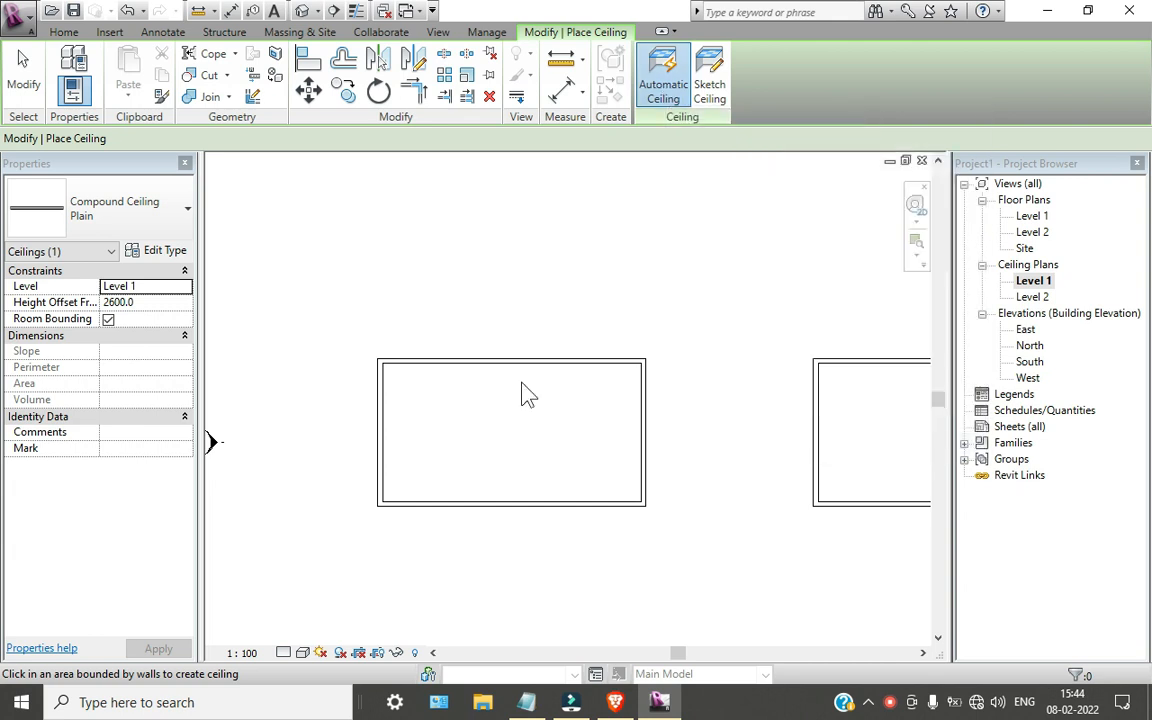
pyautogui.scroll(2, 483, 368)
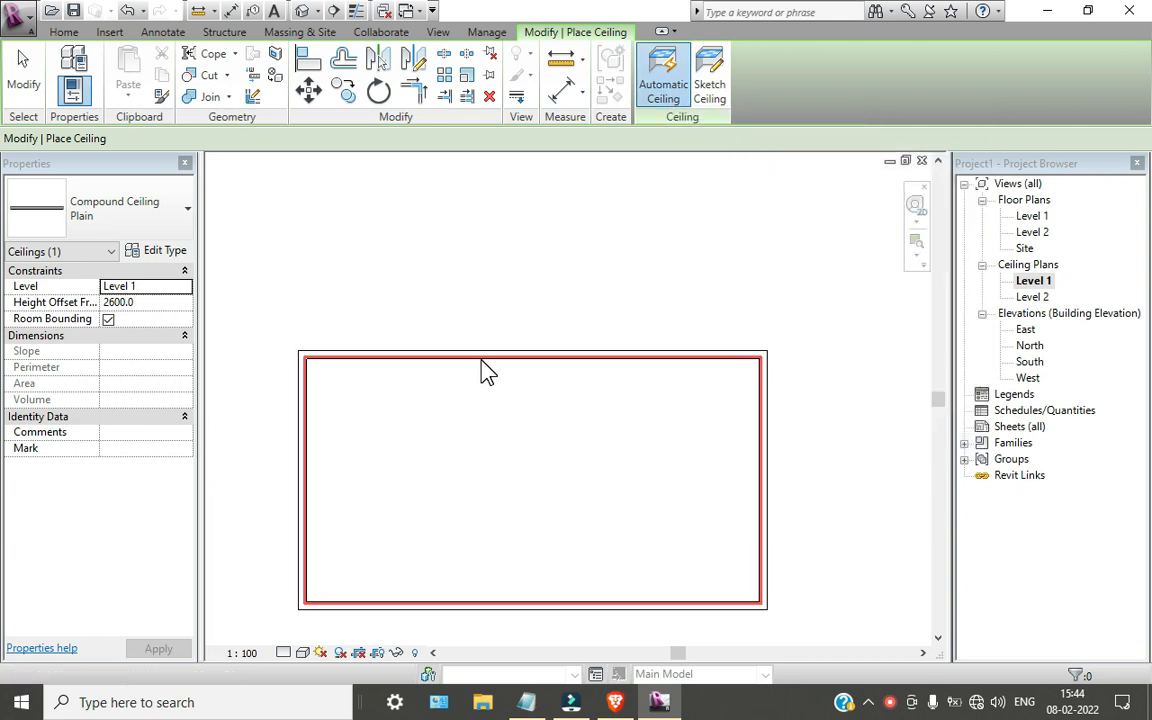
pyautogui.scroll(2, 462, 405)
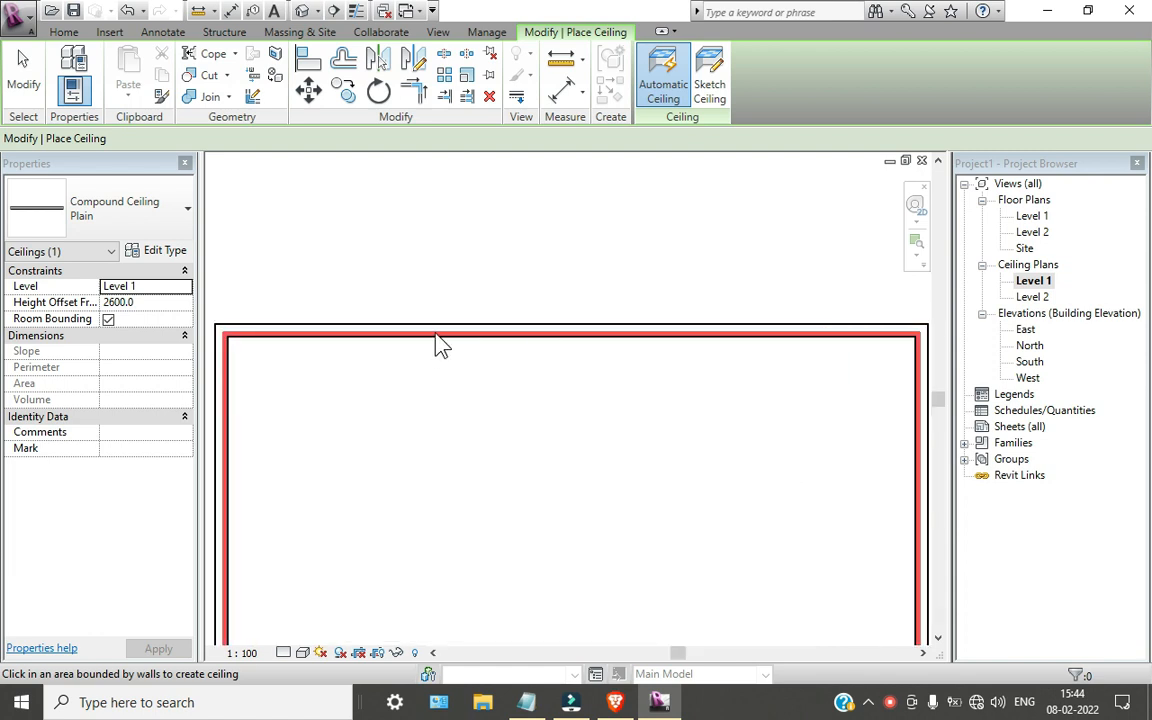
pyautogui.click(437, 343)
# - Open the default 3D view and examine both rooms from below
pyautogui.scroll(-4, 609, 392)
pyautogui.scroll(-1, 577, 297)
pyautogui.moveTo(583, 318); pyautogui.dragTo(556, 326, button='middle')
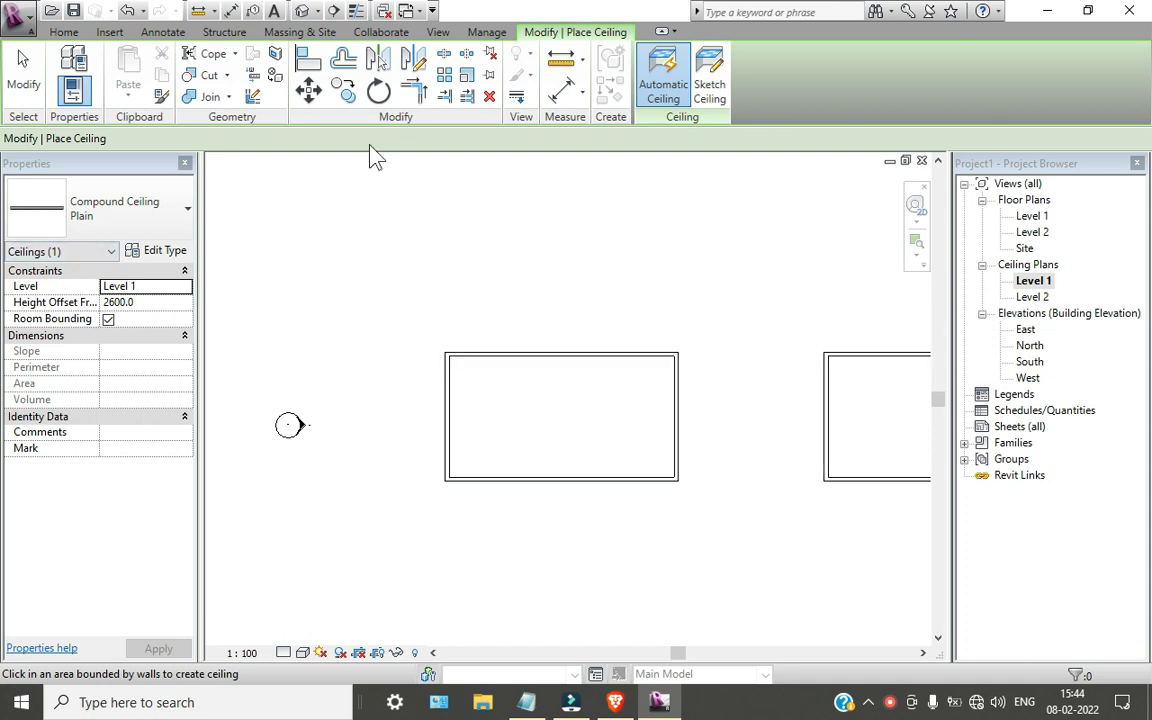
pyautogui.click(303, 14)
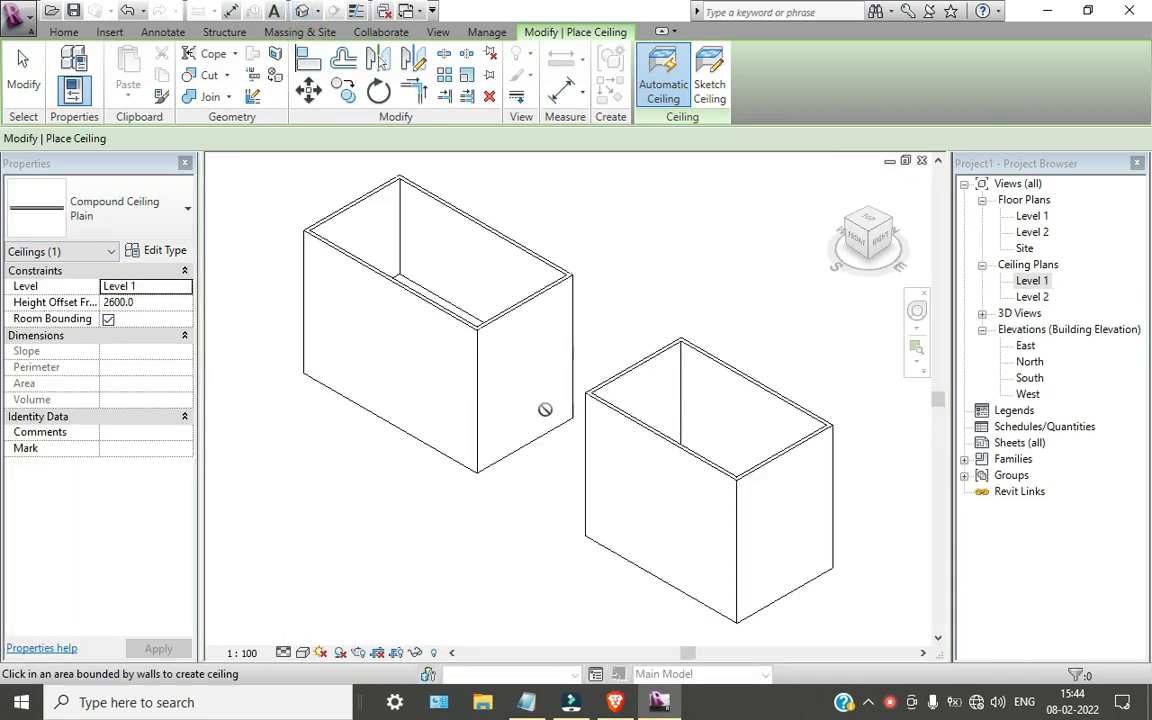
pyautogui.moveTo(481, 290); pyautogui.dragTo(418, 532)
pyautogui.keyDown('shift'); pyautogui.moveTo(426, 500); pyautogui.dragTo(430, 285, button='middle'); pyautogui.keyUp('shift')
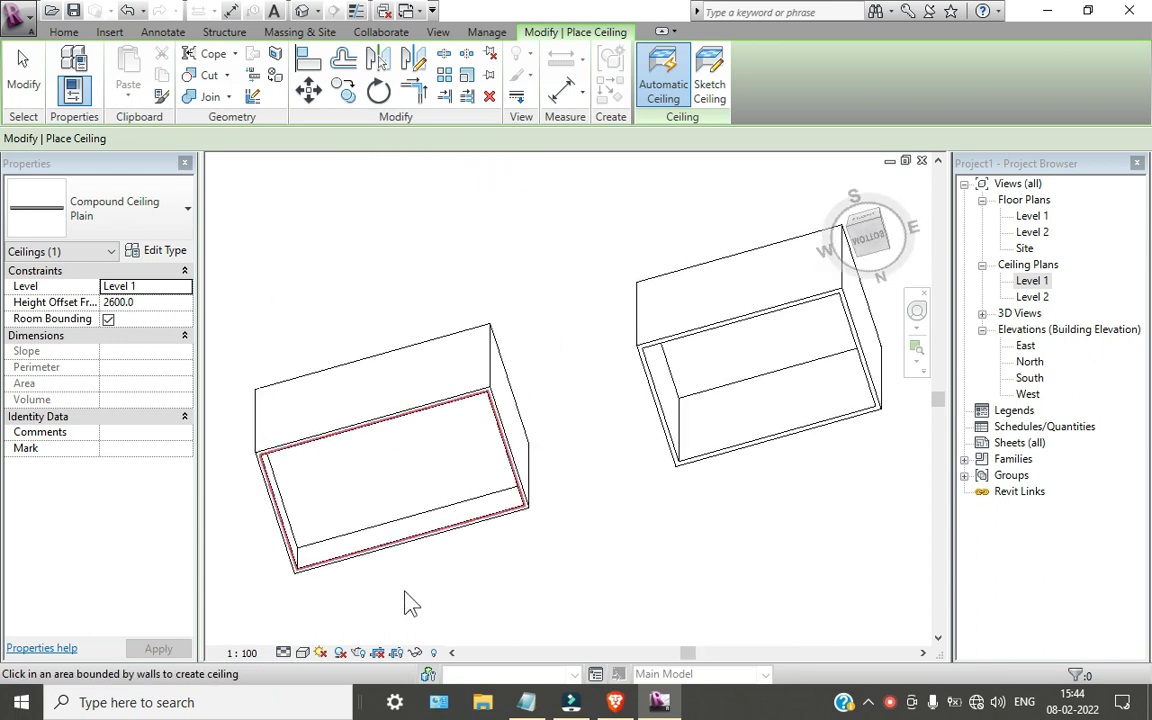
# - Set the 3D view's visual style to Realistic and inspect the larger room's ceiling from below
pyautogui.click(302, 652)
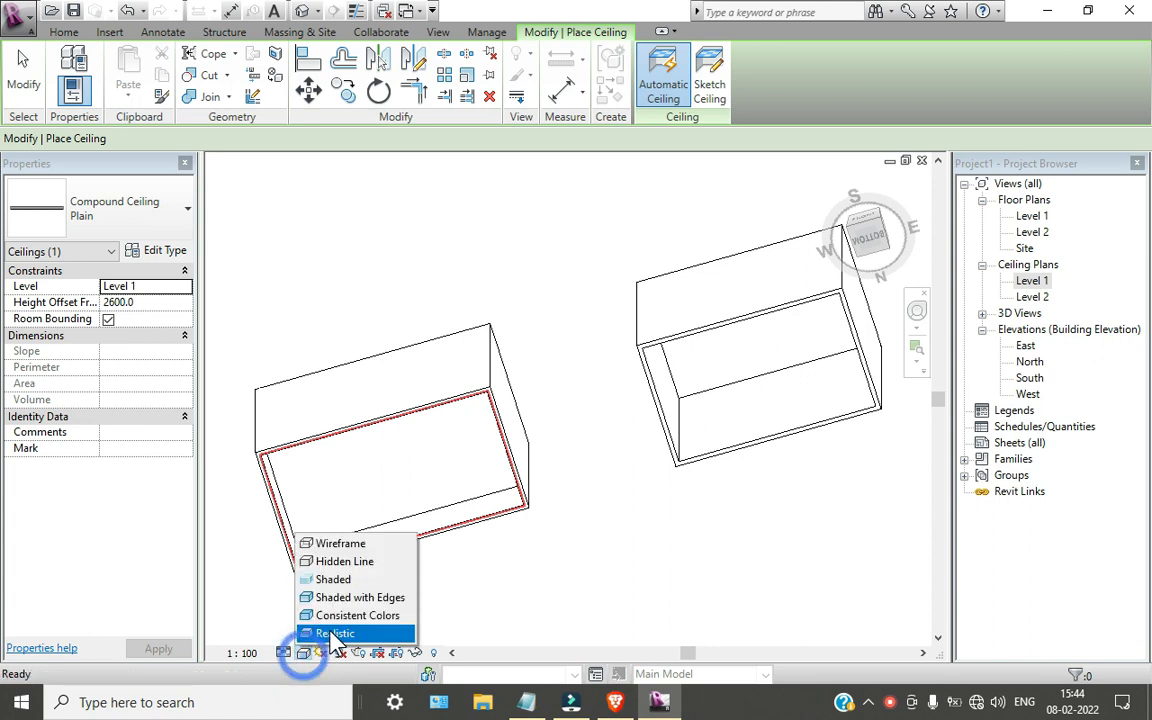
pyautogui.click(330, 628)
pyautogui.scroll(3, 368, 440)
pyautogui.moveTo(368, 419)
pyautogui.keyDown('shift'); pyautogui.mouseDown(button='middle')
pyautogui.moveTo(375, 484)
pyautogui.moveTo(386, 316)
pyautogui.moveTo(424, 419)
pyautogui.moveTo(396, 334)
pyautogui.mouseUp(button='middle'); pyautogui.keyUp('shift')
pyautogui.scroll(3, 399, 325)
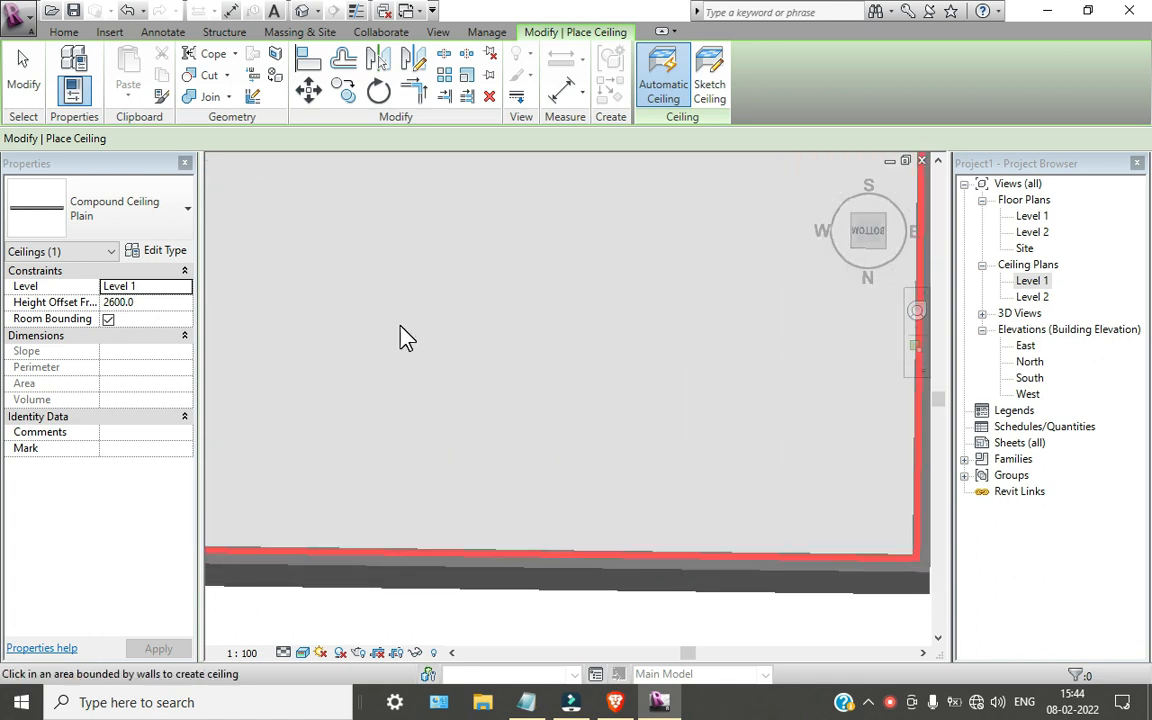
pyautogui.scroll(-3, 405, 336)
pyautogui.keyDown('shift'); pyautogui.moveTo(404, 347); pyautogui.dragTo(486, 441, button='middle'); pyautogui.keyUp('shift')
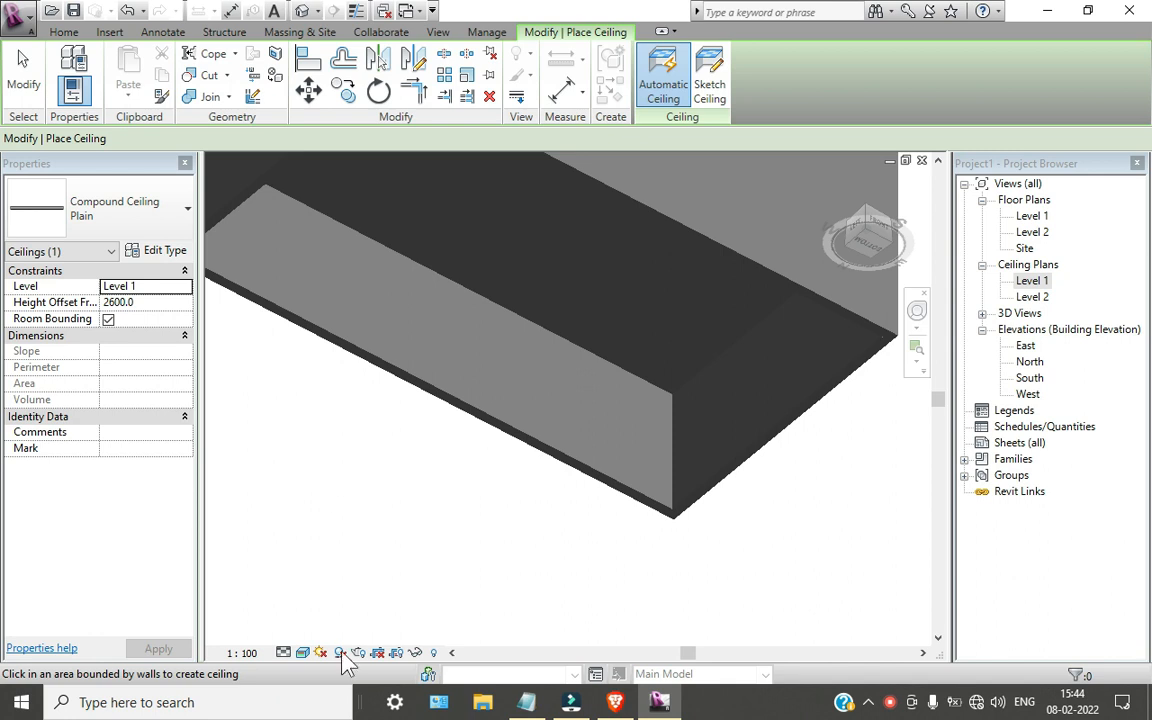
# - Try the Shaded with Edges and Hidden Line visual styles on the 3D view
pyautogui.click(302, 652)
pyautogui.click(332, 598)
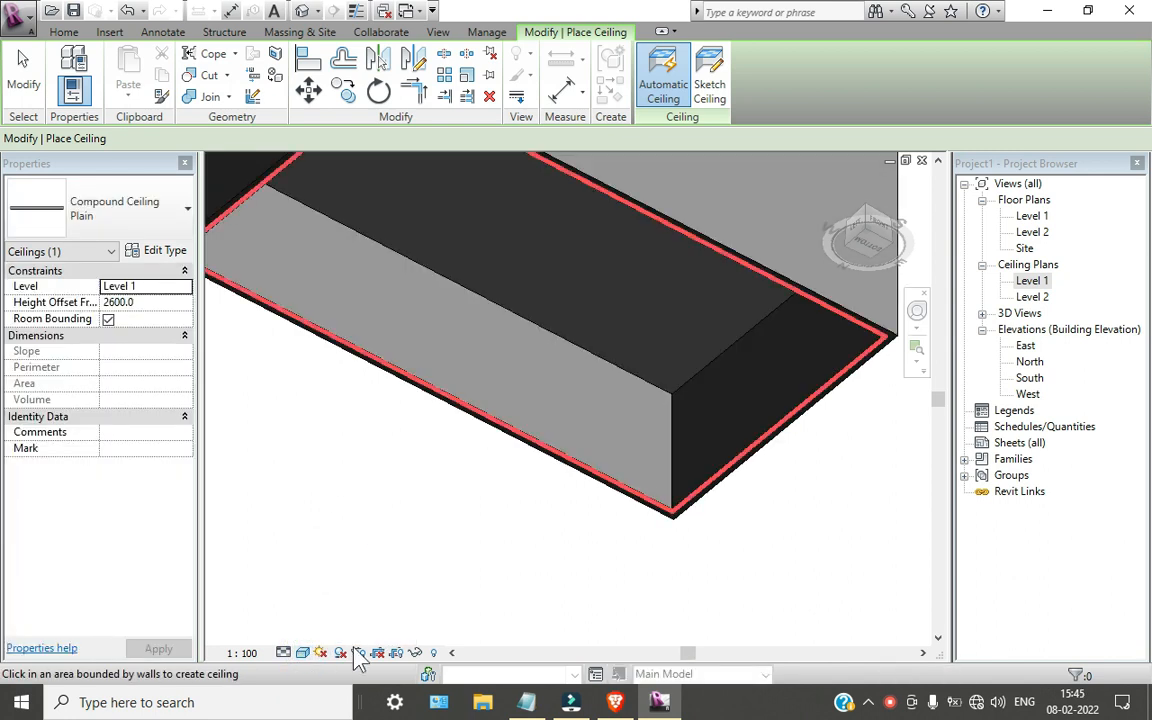
pyautogui.click(302, 652)
pyautogui.click(332, 558)
pyautogui.keyDown('shift'); pyautogui.moveTo(457, 471); pyautogui.dragTo(568, 504, button='middle'); pyautogui.keyUp('shift')
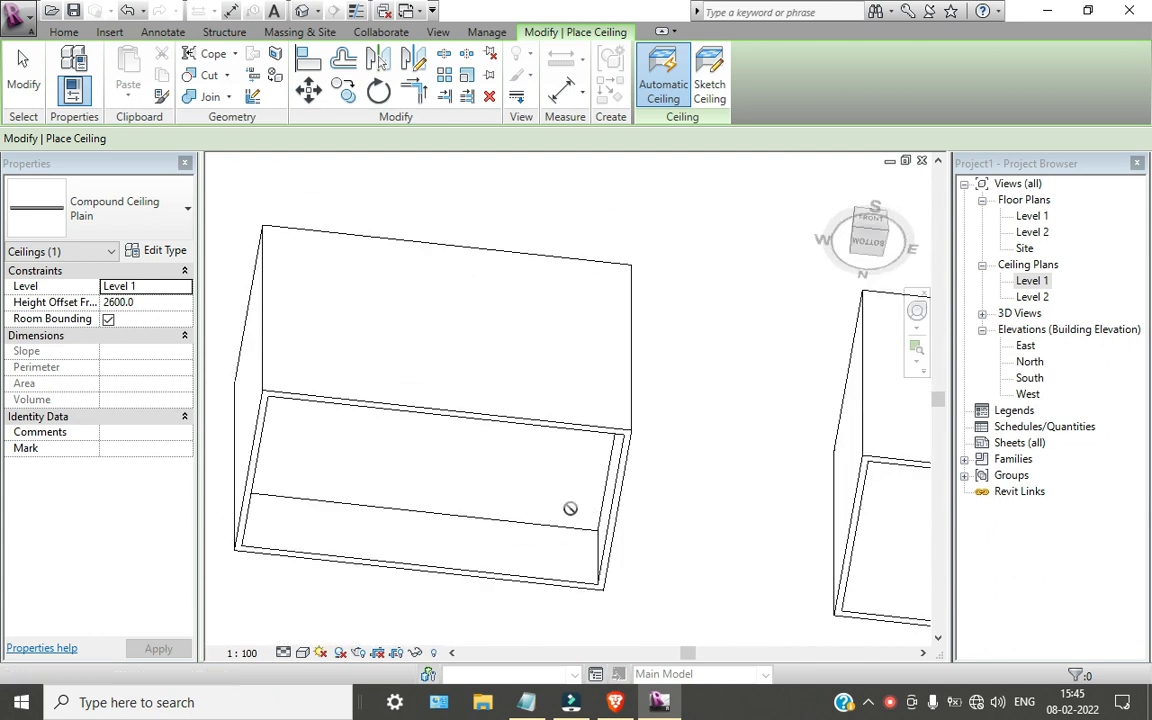
# - Try the Shaded visual style on the 3D view of the rooms
pyautogui.click(303, 652)
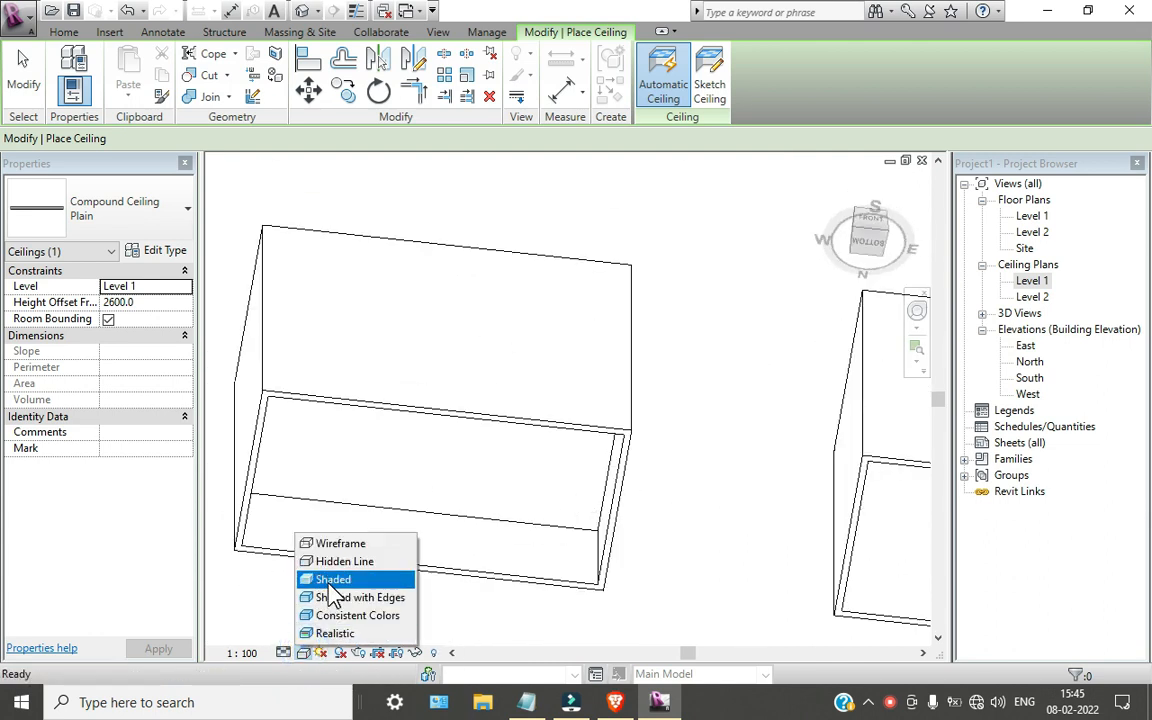
pyautogui.click(330, 579)
pyautogui.moveTo(330, 579)
pyautogui.keyDown('shift'); pyautogui.mouseDown(button='middle')
pyautogui.moveTo(512, 437)
pyautogui.moveTo(612, 185)
pyautogui.moveTo(508, 379)
pyautogui.moveTo(470, 589)
pyautogui.mouseUp(button='middle'); pyautogui.keyUp('shift')
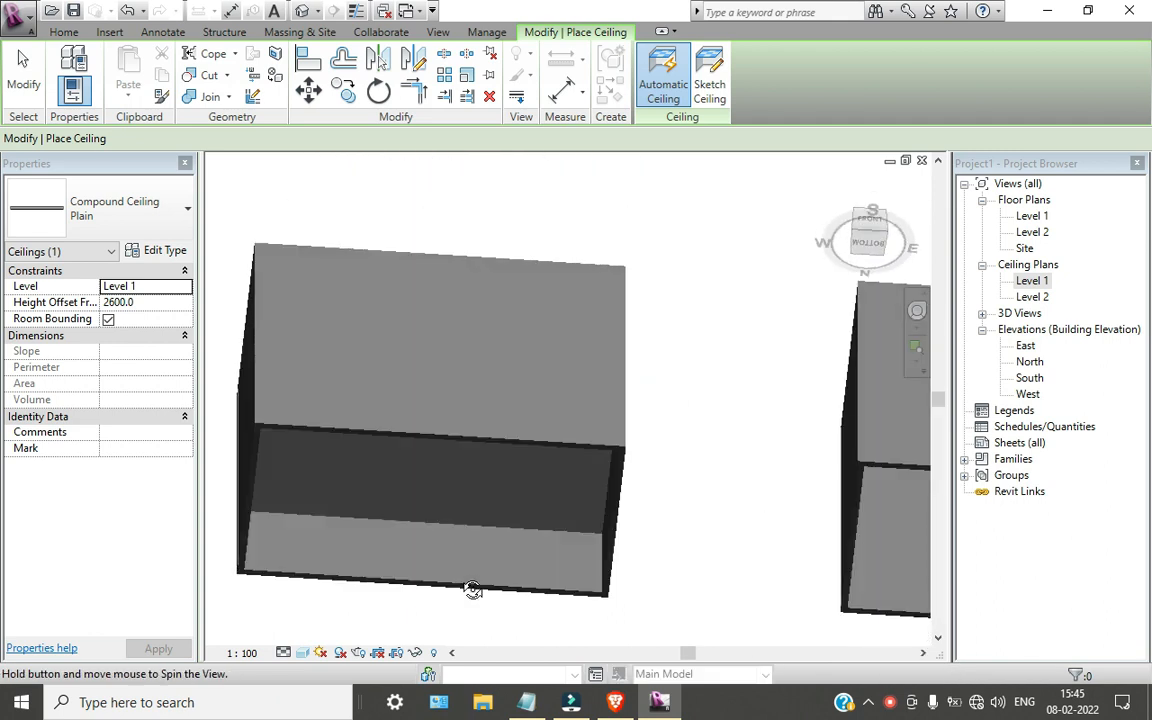
# - Set the 3D view to the Realistic visual style, compare both rooms from below, and end ceiling placement
pyautogui.click(302, 652)
pyautogui.click(315, 632)
pyautogui.keyDown('shift'); pyautogui.moveTo(379, 543); pyautogui.dragTo(431, 281, button='middle'); pyautogui.keyUp('shift')
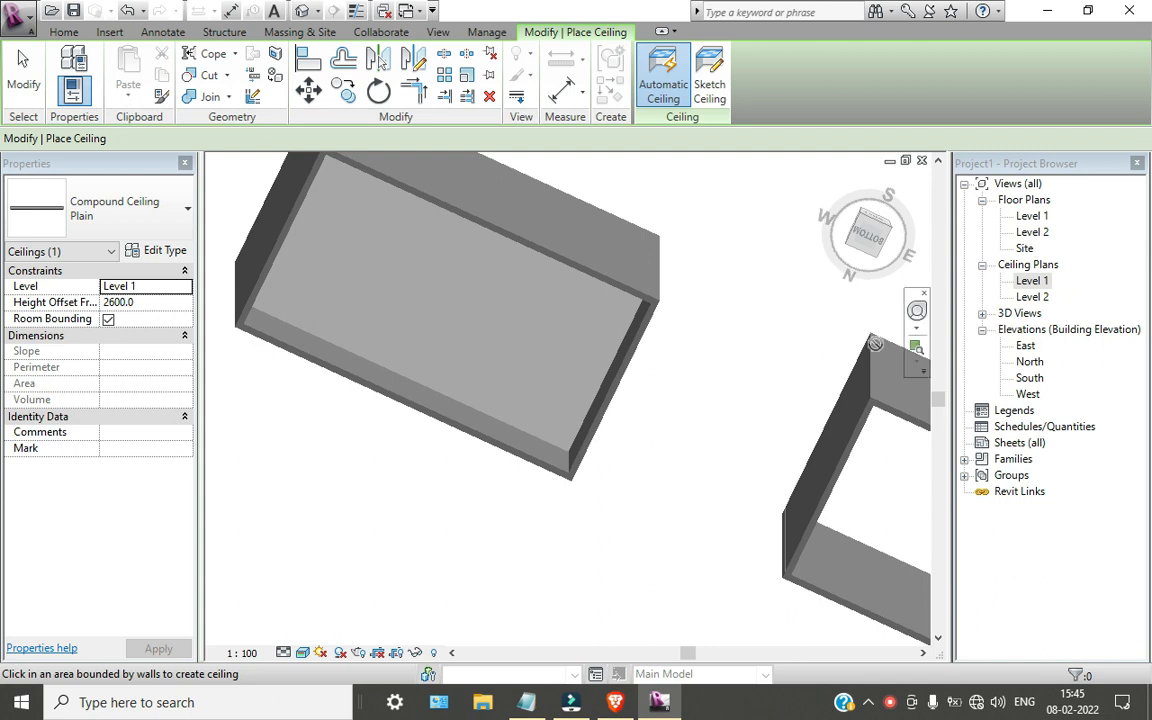
pyautogui.click(548, 492)
pyautogui.press('Escape')
pyautogui.press('Escape')
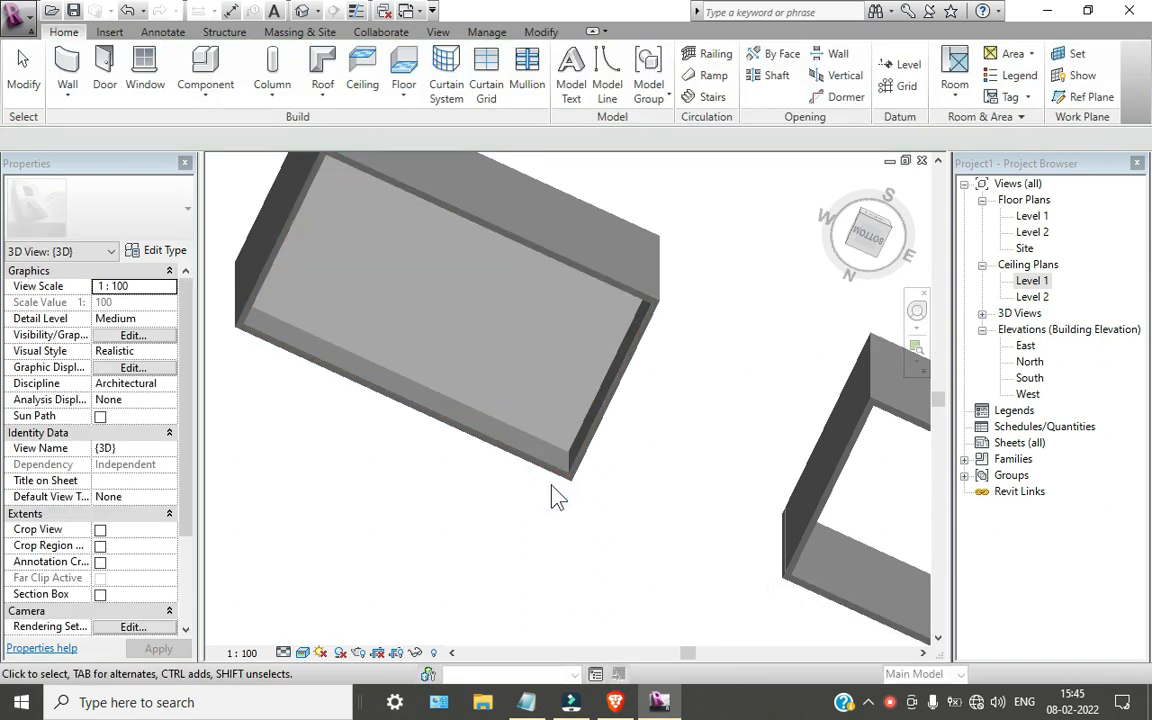
# - Open the Level 2 floor plan
pyautogui.doubleClick(1032, 232)
pyautogui.moveTo(527, 393); pyautogui.dragTo(464, 398, button='middle')
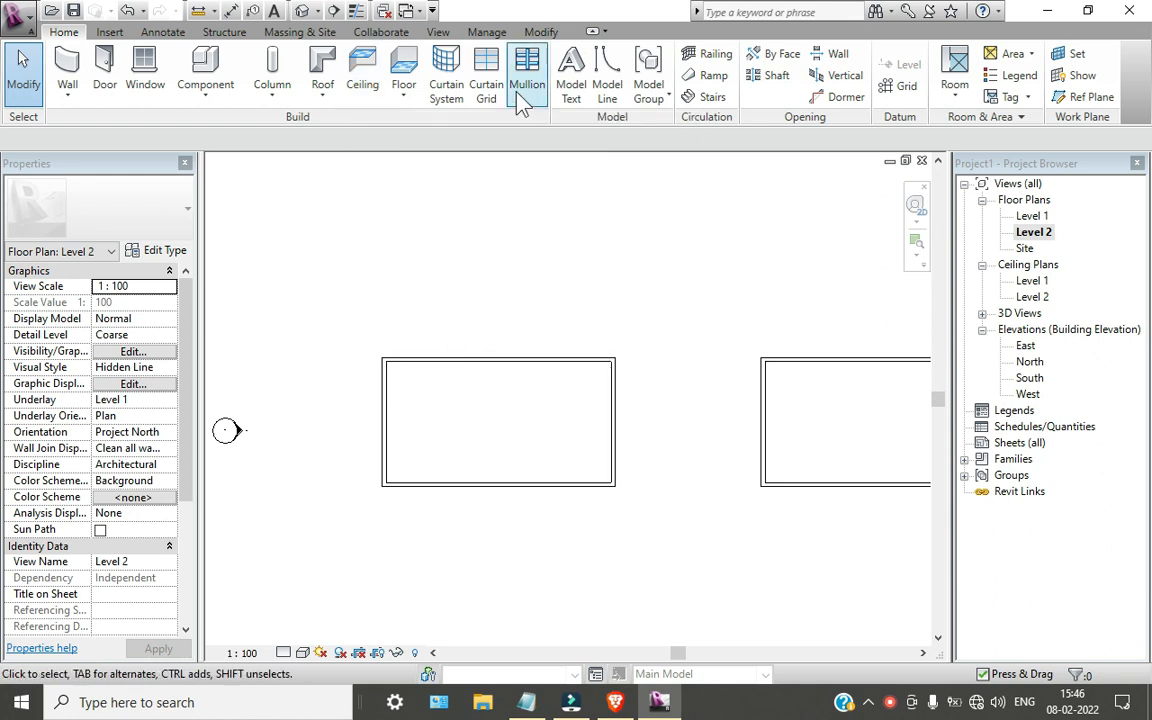
# - Create a Generic 150mm floor on Level 2 inside the left room, using its four inner wall edges as the boundary
pyautogui.click(400, 90)
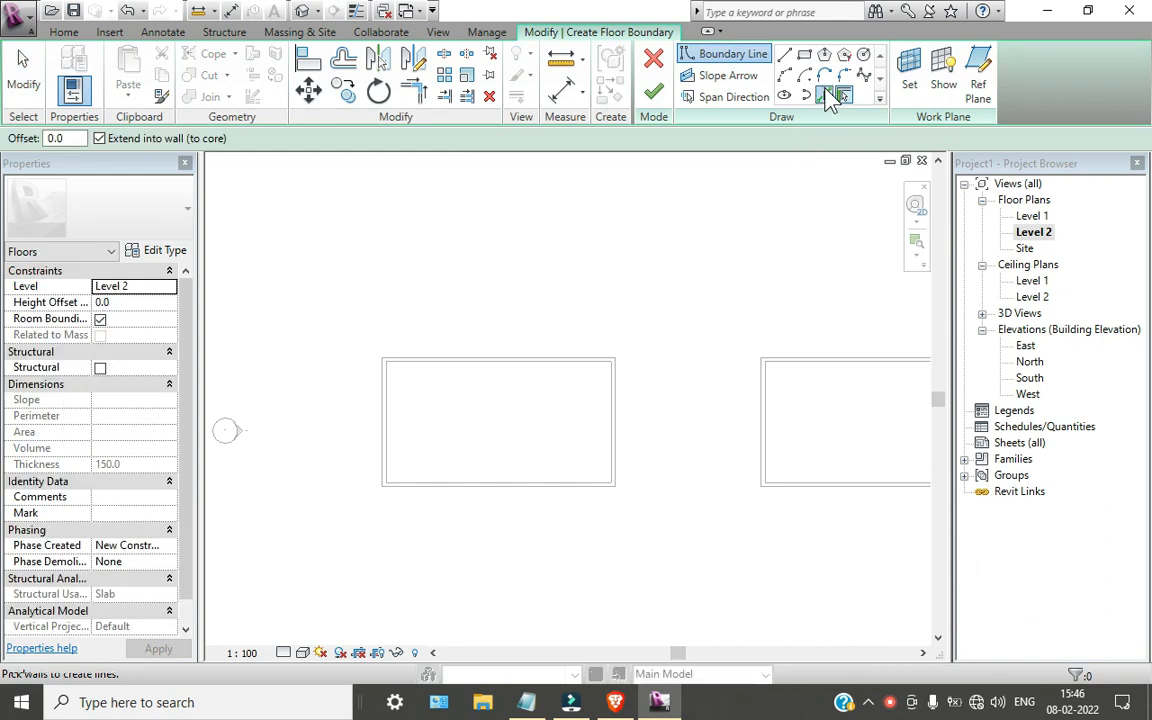
pyautogui.click(824, 96)
pyautogui.scroll(3, 490, 367)
pyautogui.click(496, 364)
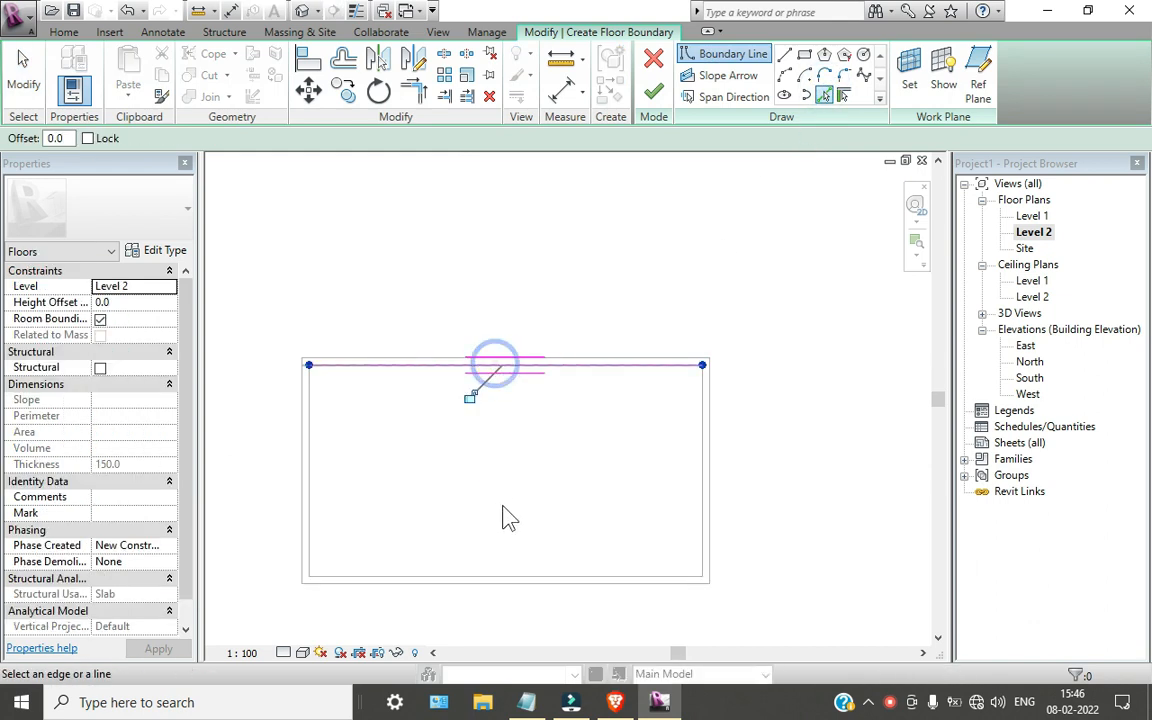
pyautogui.click(527, 580)
pyautogui.click(308, 470)
pyautogui.click(704, 440)
pyautogui.click(653, 91)
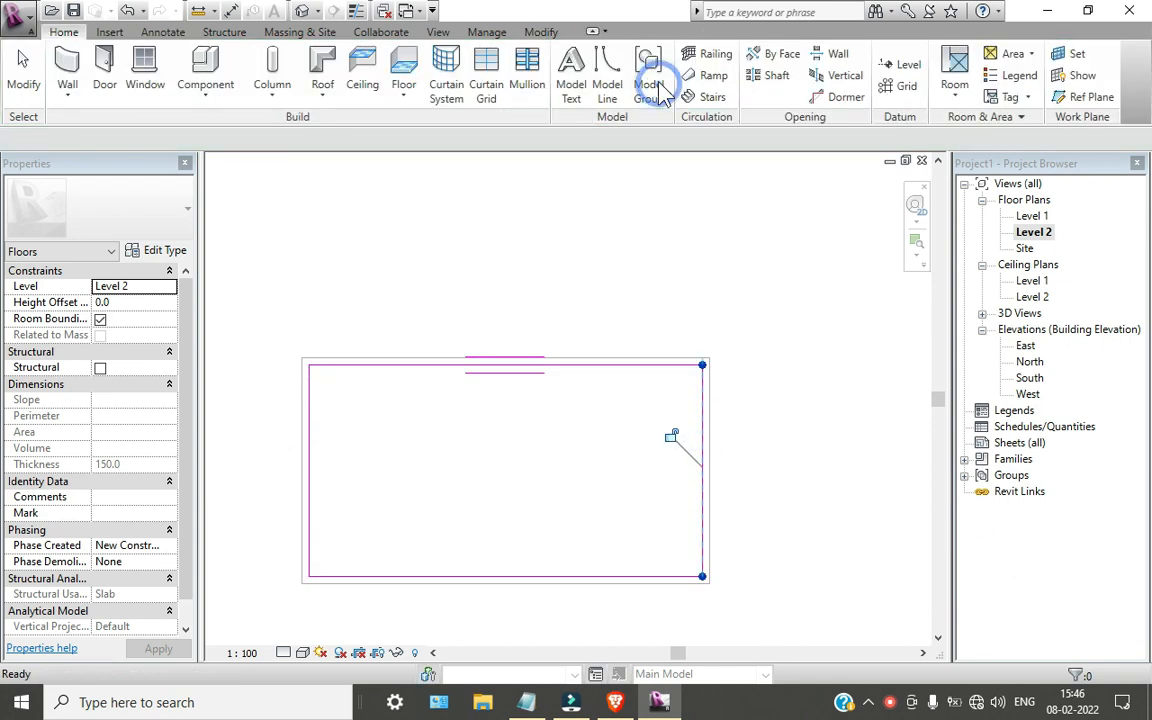
# - Examine the new Level 2 floor inside the left room in the 3D view
pyautogui.click(305, 11)
pyautogui.keyDown('shift'); pyautogui.moveTo(568, 553); pyautogui.dragTo(478, 594, button='middle'); pyautogui.keyUp('shift')
pyautogui.scroll(3, 567, 345)
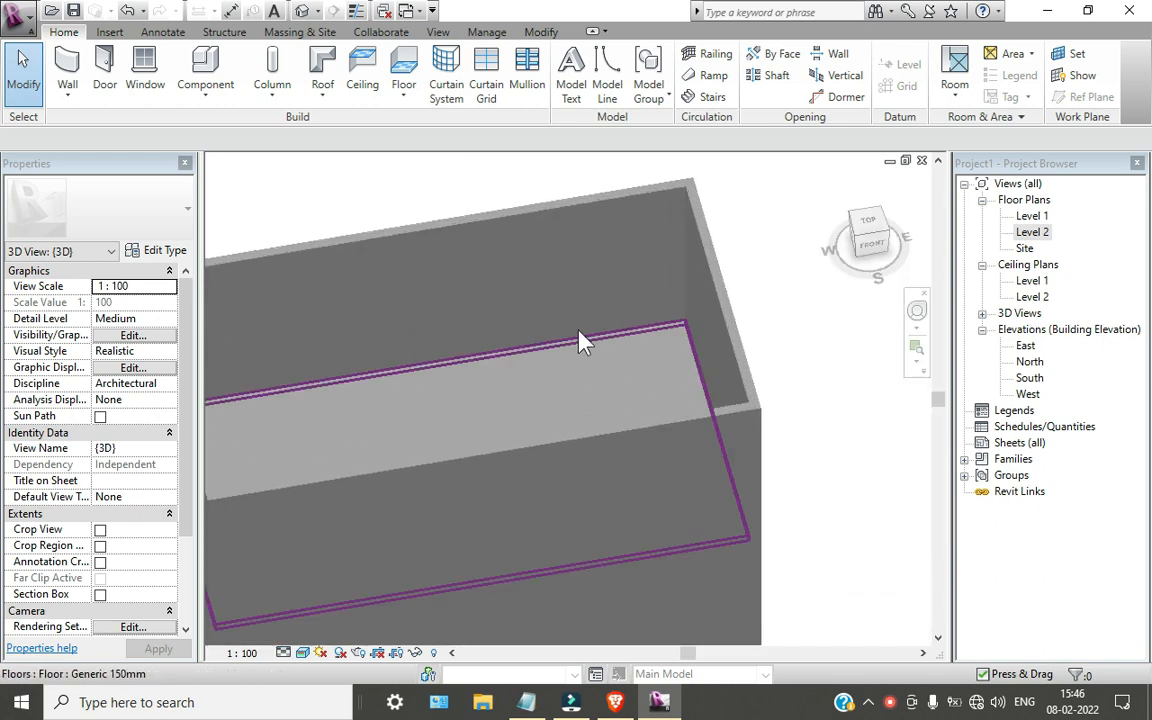
pyautogui.scroll(-3, 608, 352)
pyautogui.moveTo(607, 357); pyautogui.dragTo(504, 334, button='middle')
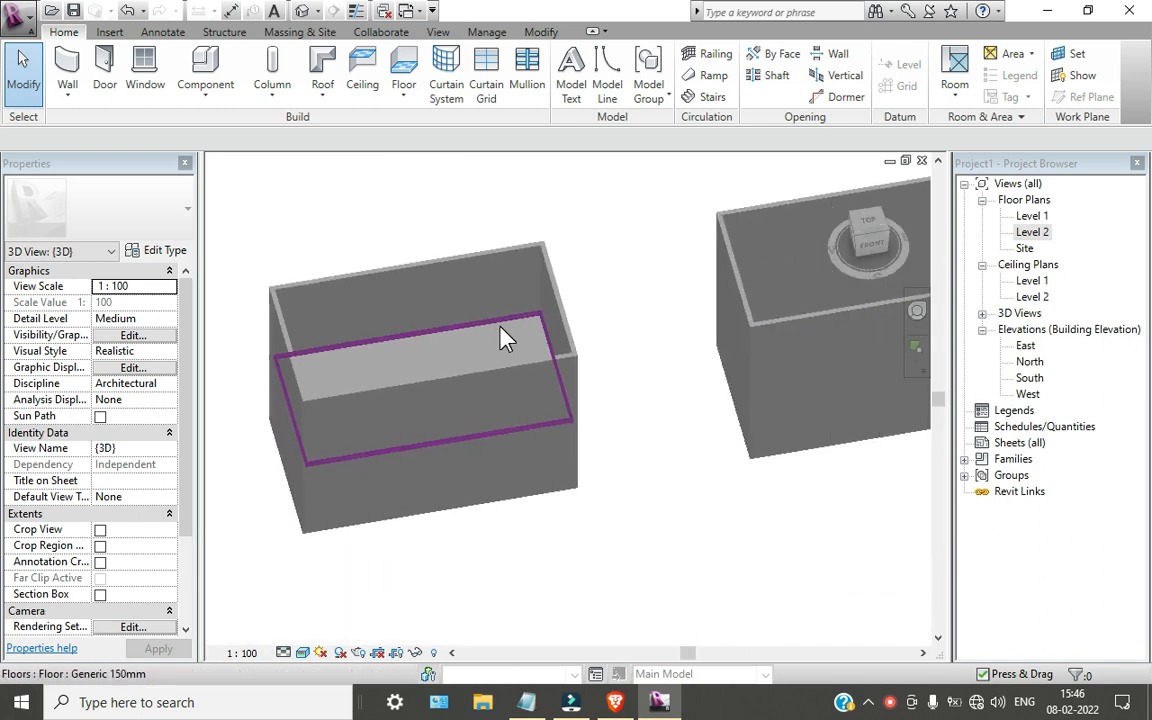
pyautogui.scroll(4, 548, 373)
pyautogui.scroll(-3, 483, 368)
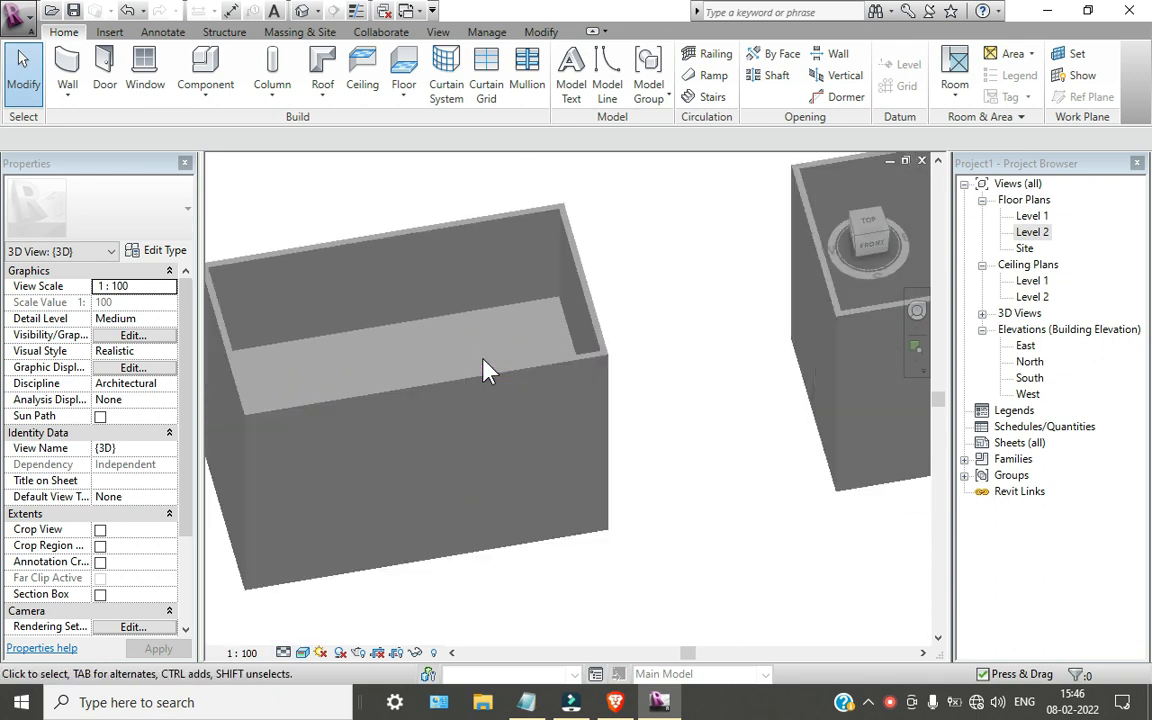
pyautogui.moveTo(483, 368); pyautogui.dragTo(608, 378, button='middle')
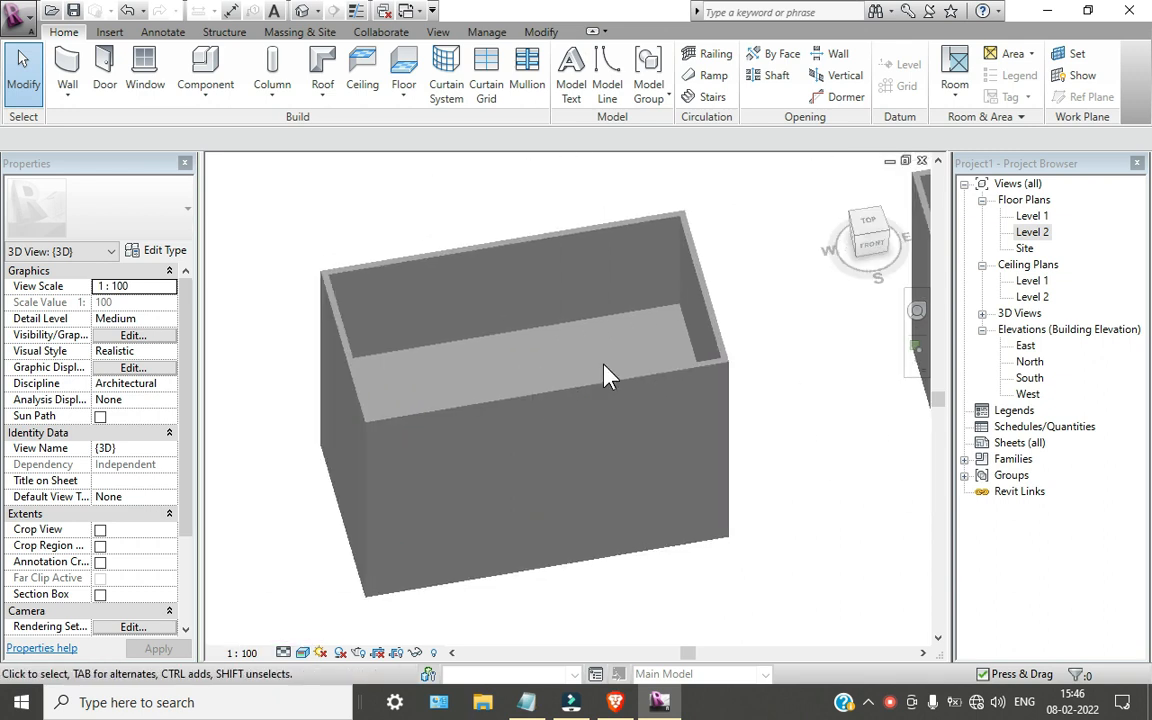
# - Set the coarse scale fill pattern of the Level 2 floor's type to Diagonal crosshatch 1.5mm
pyautogui.click(668, 386)
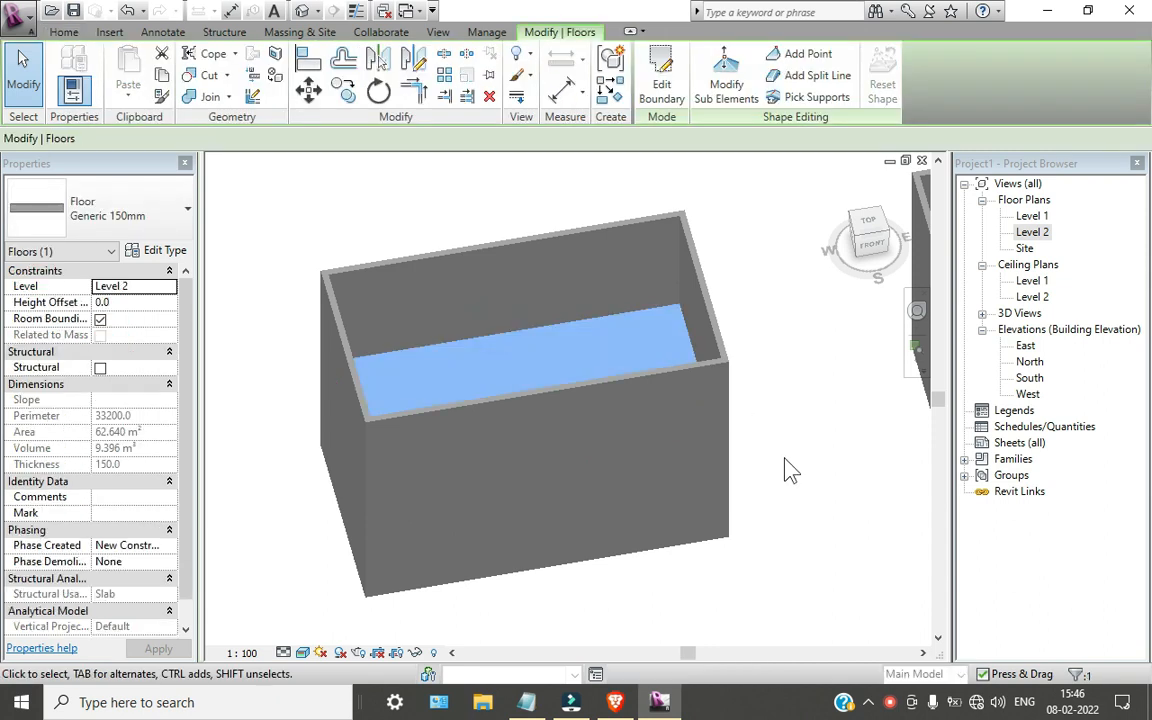
pyautogui.click(162, 252)
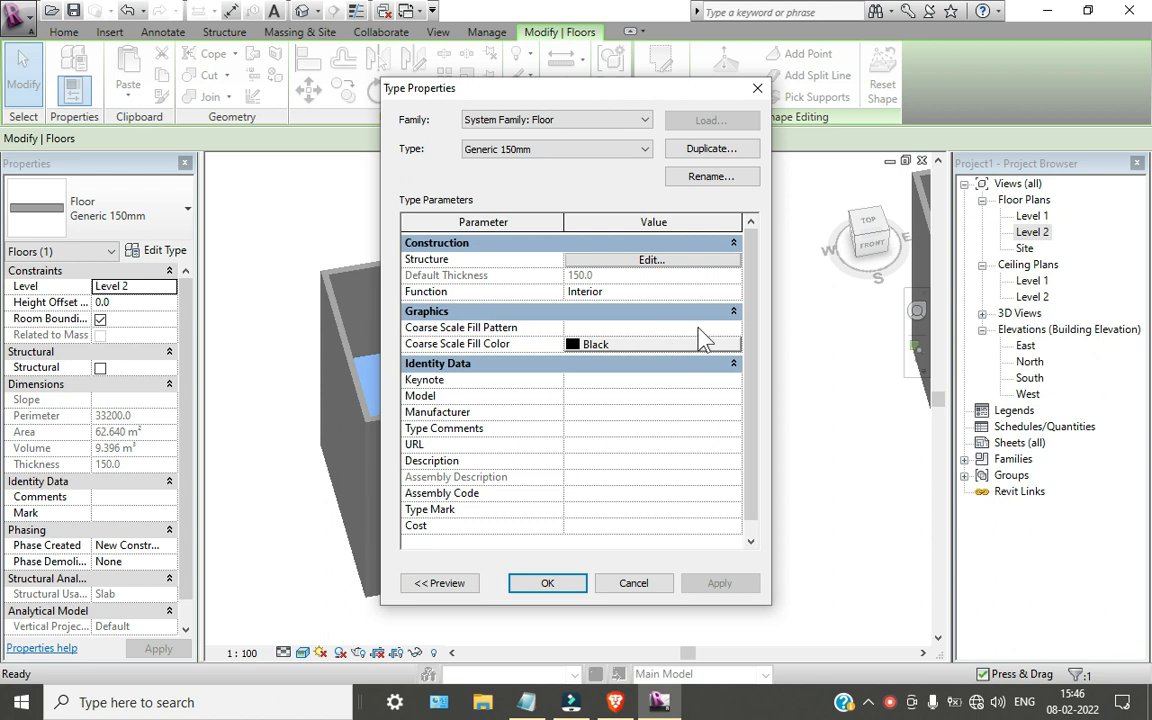
pyautogui.click(734, 328)
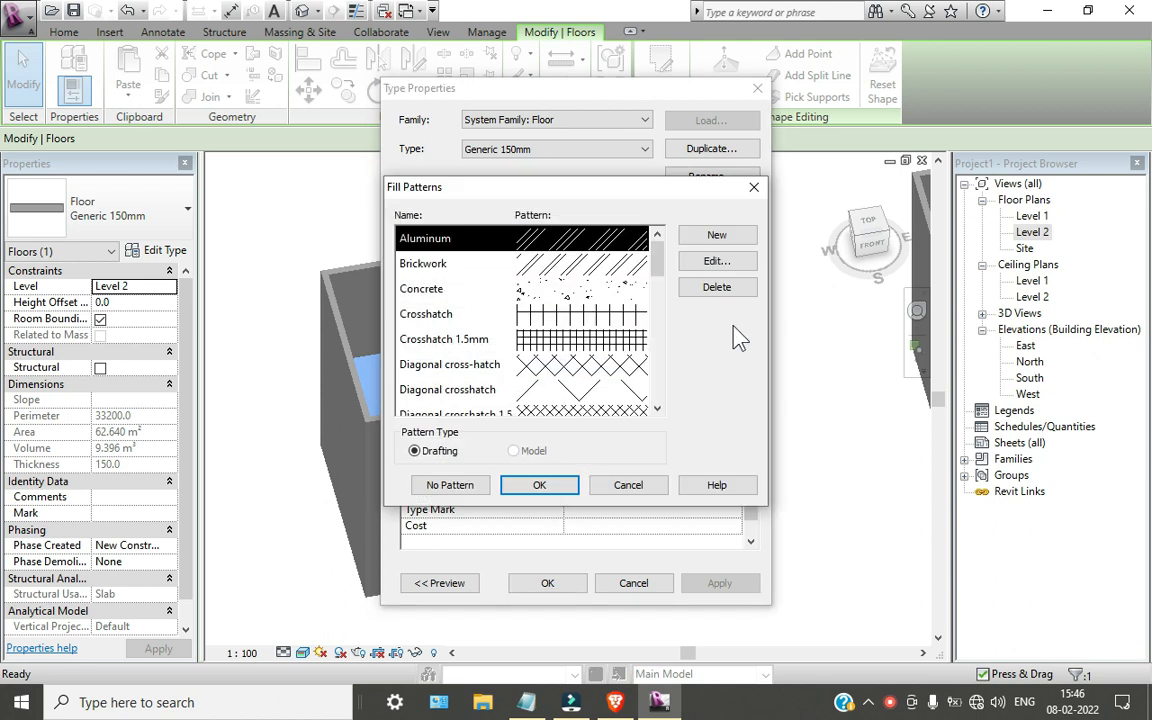
pyautogui.scroll(-1, 566, 305)
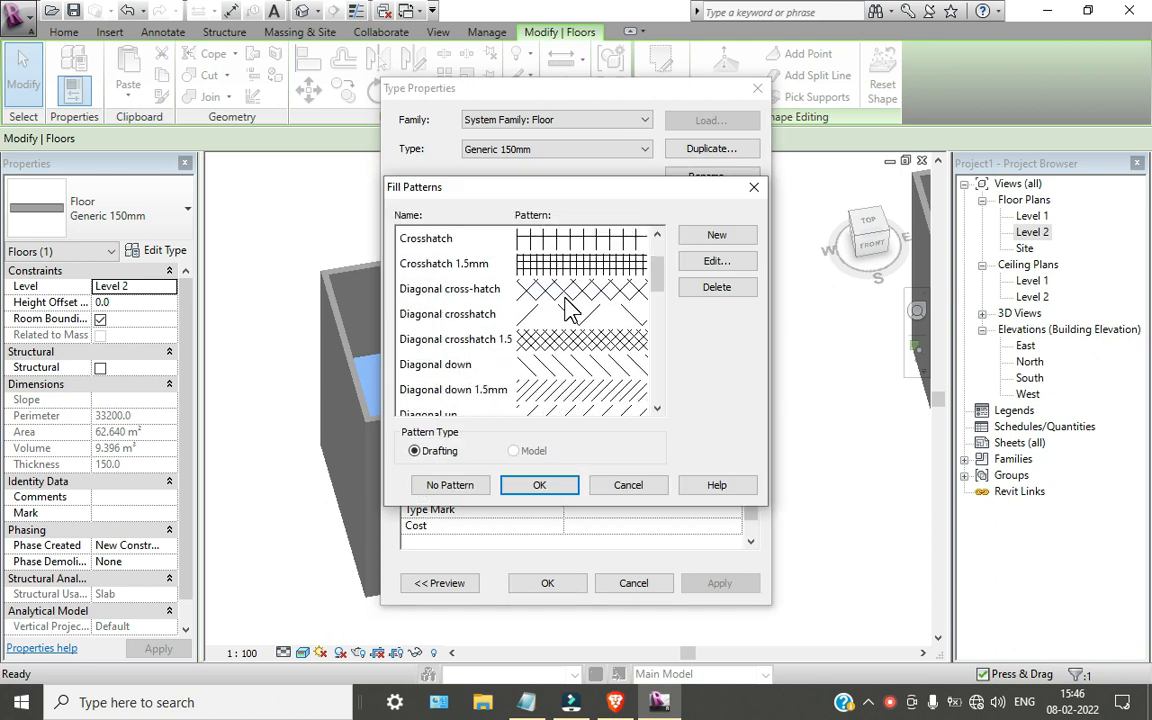
pyautogui.click(515, 339)
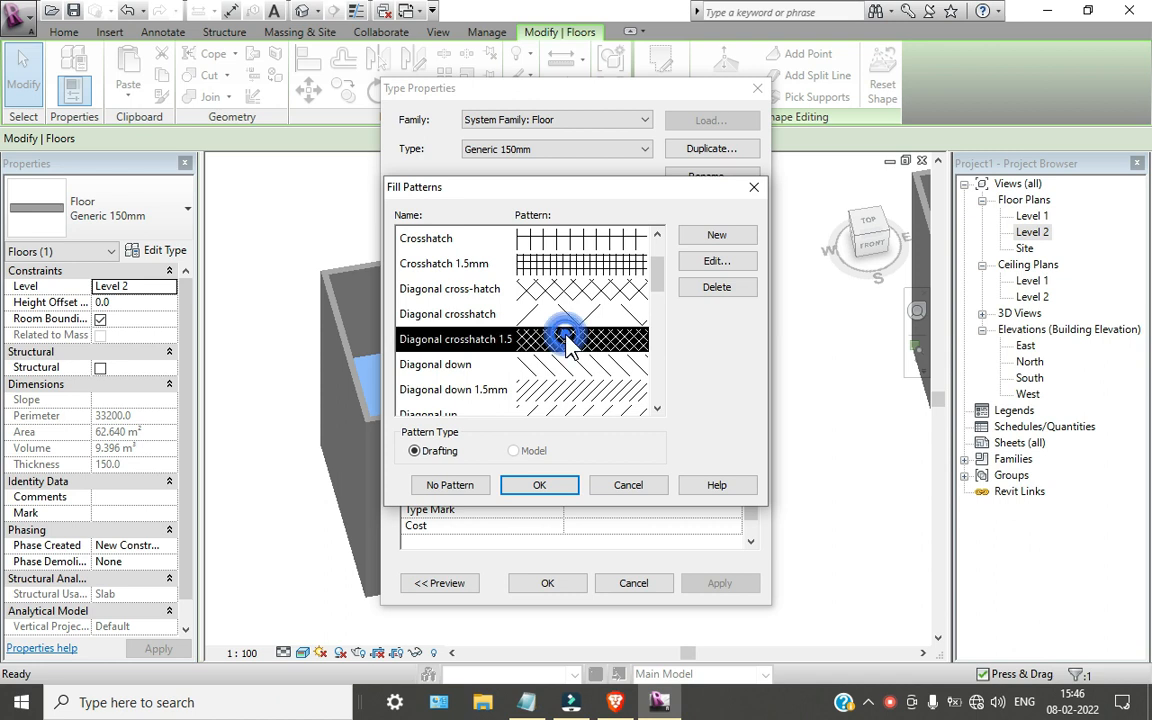
pyautogui.click(541, 486)
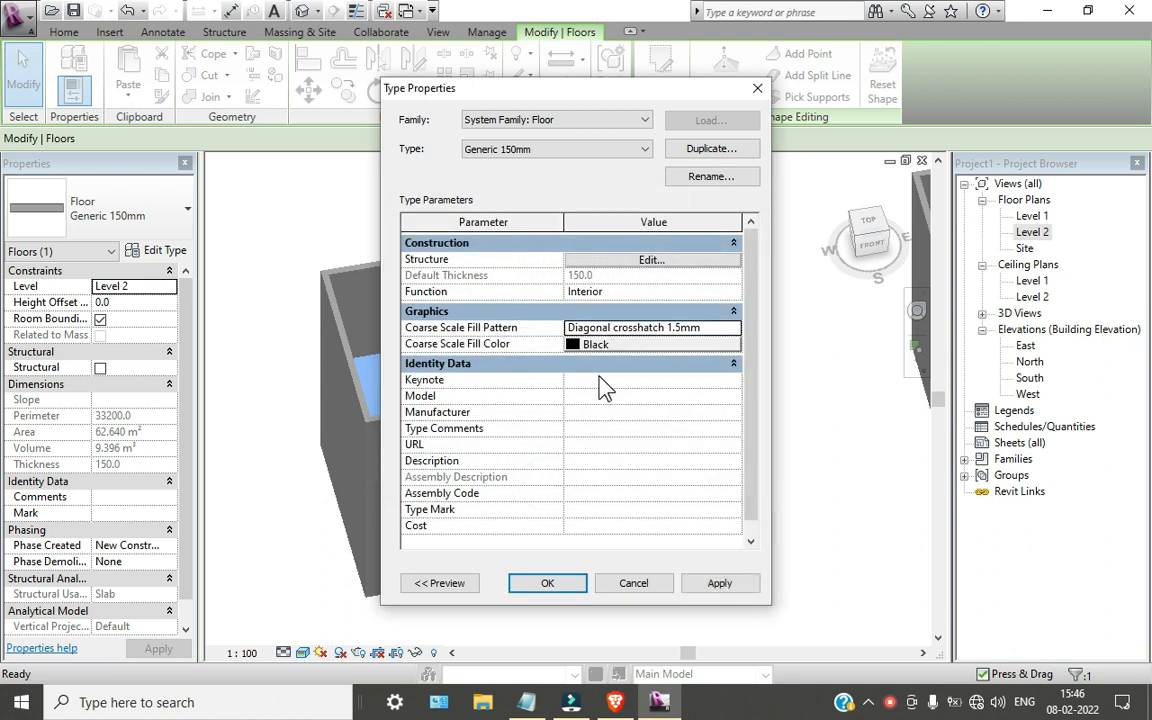
# - Change the function of the structural layer in the floor type's assembly to Finish 2 [5]
pyautogui.click(648, 263)
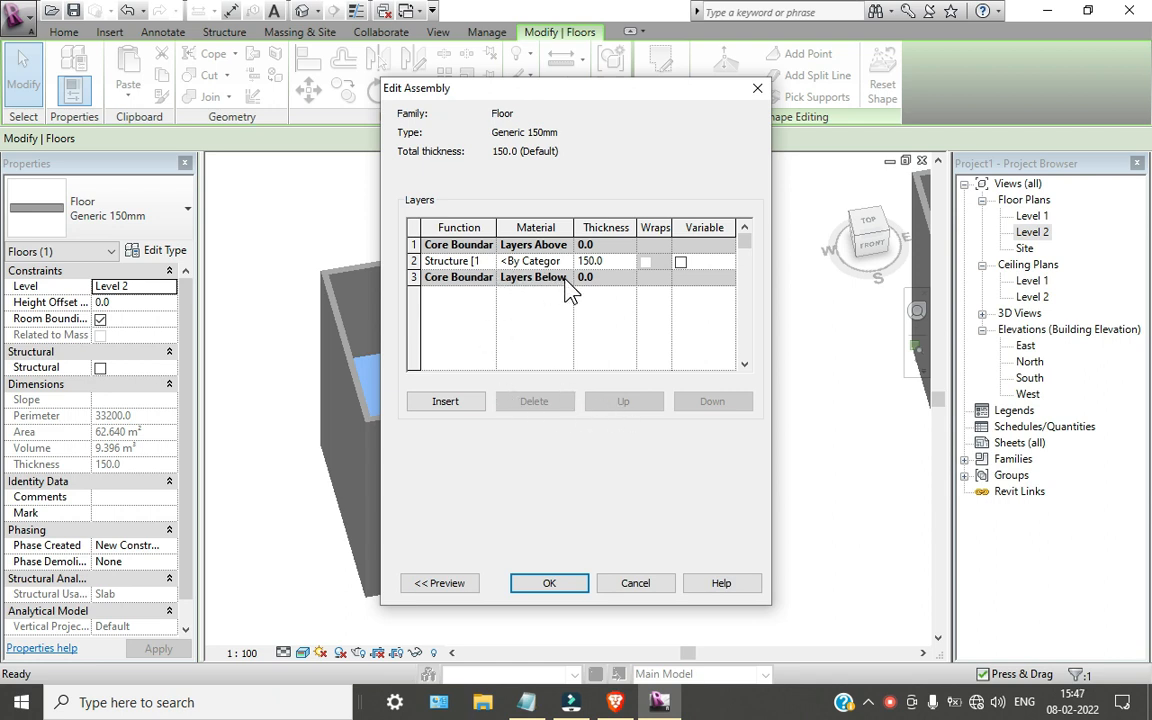
pyautogui.click(482, 261)
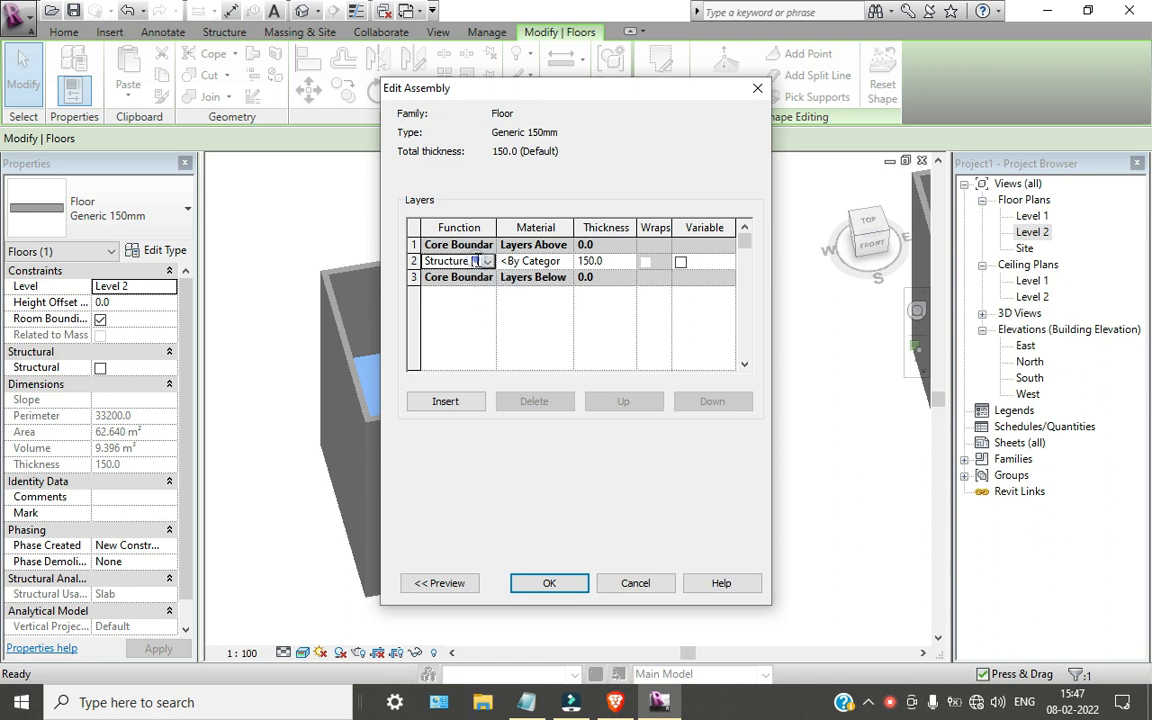
pyautogui.click(487, 261)
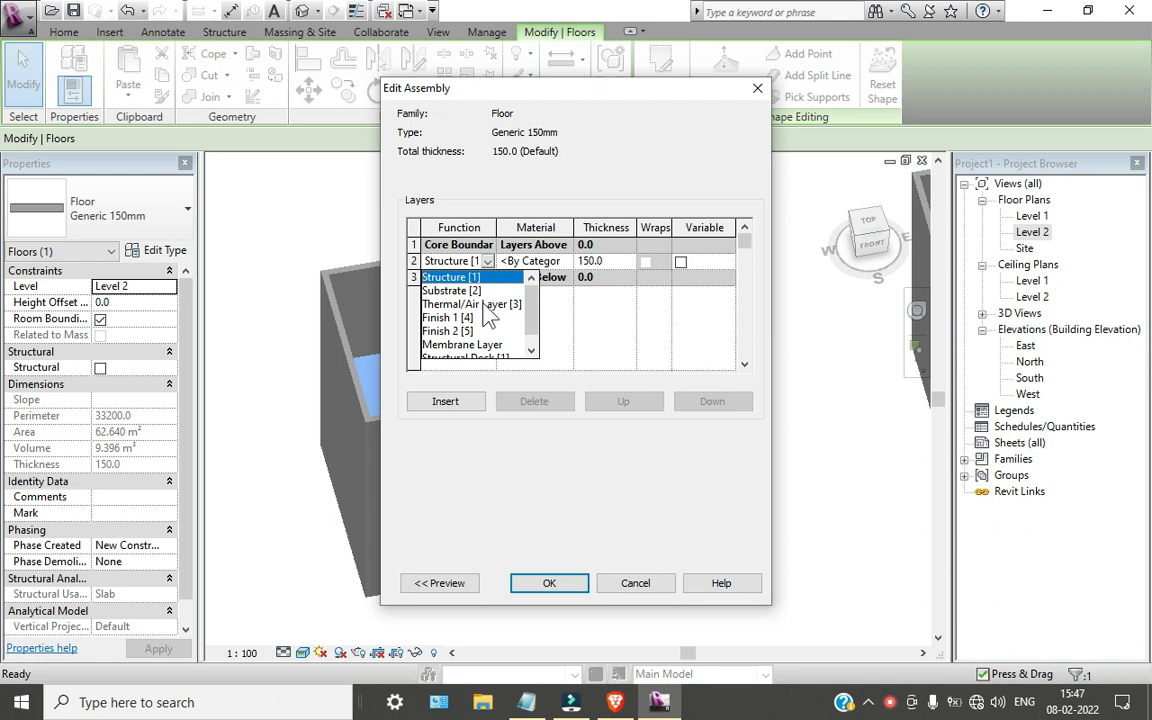
pyautogui.click(445, 331)
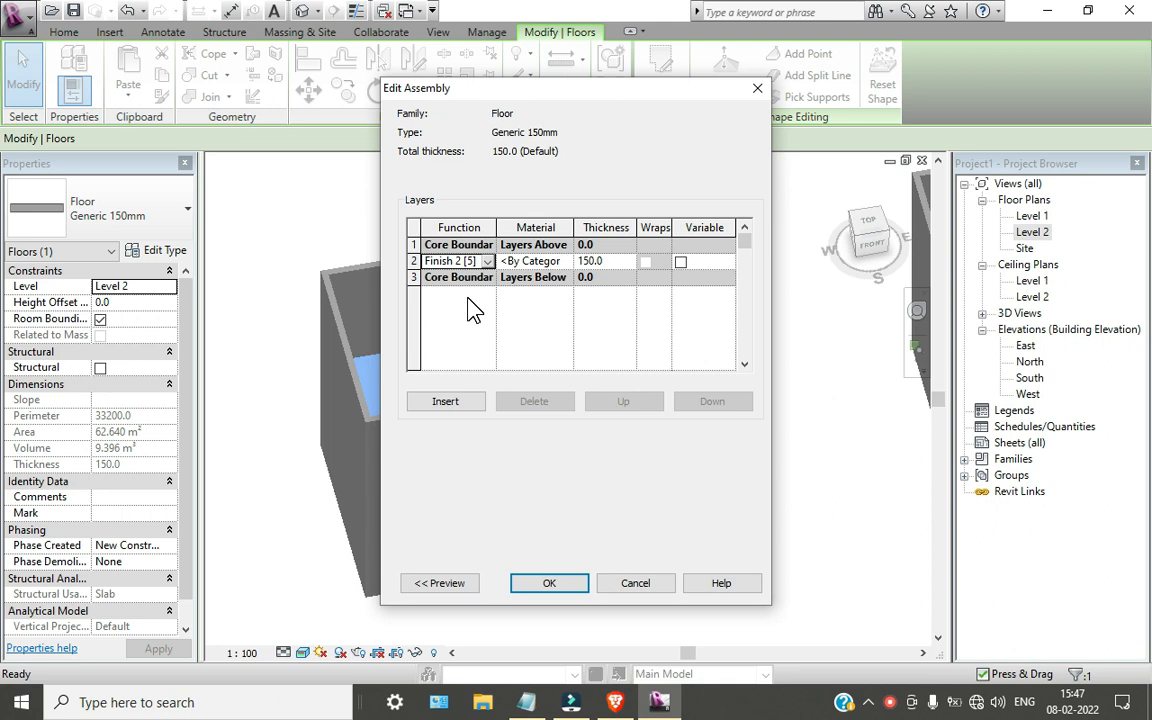
# - Open the material selection for the Finish 2 [5] layer and search the materials for "gyp" and "gl"
pyautogui.click(535, 261)
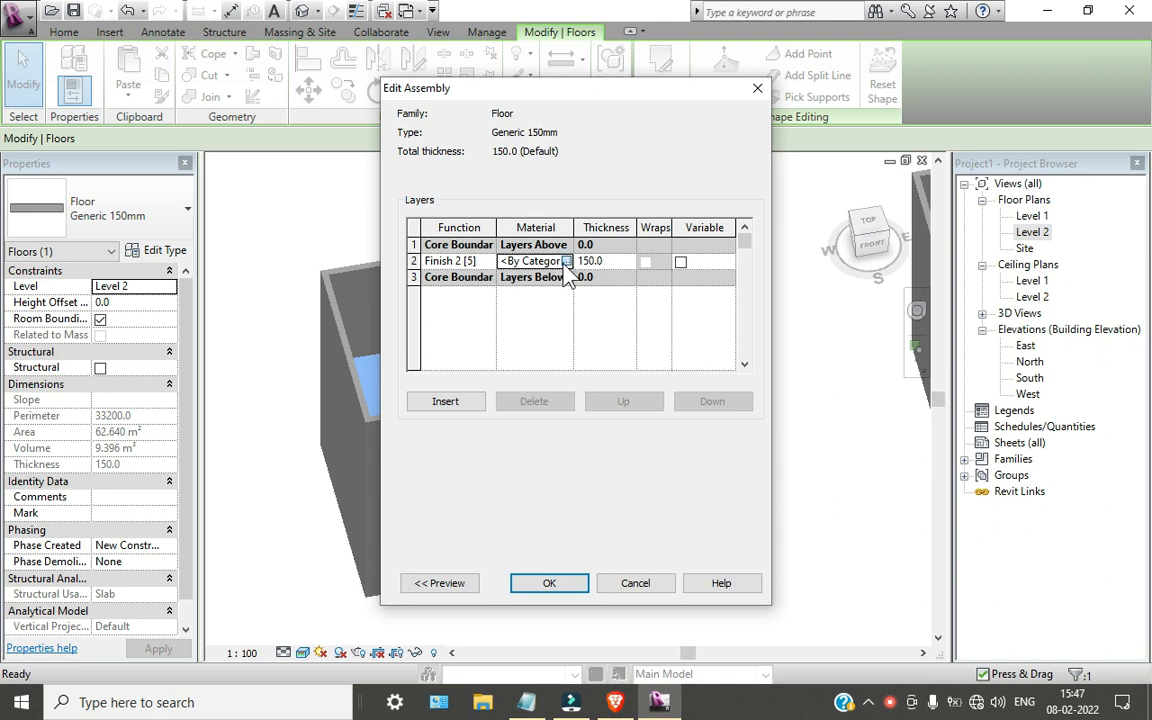
pyautogui.click(566, 261)
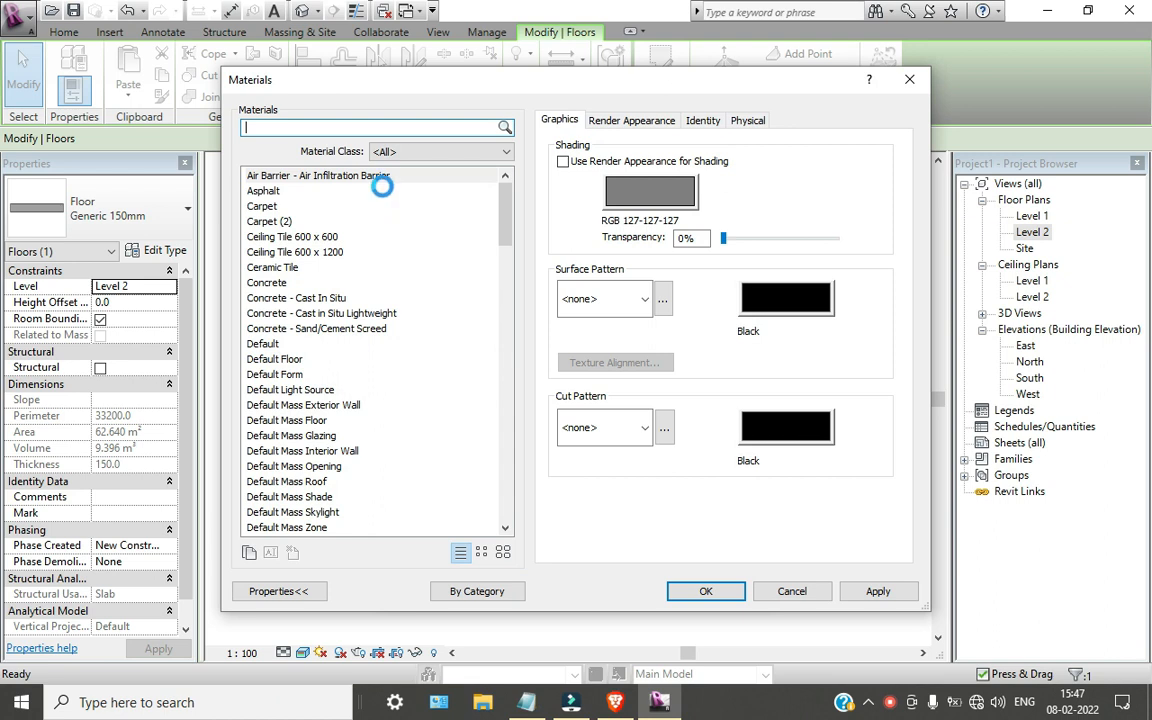
pyautogui.write('gyp')
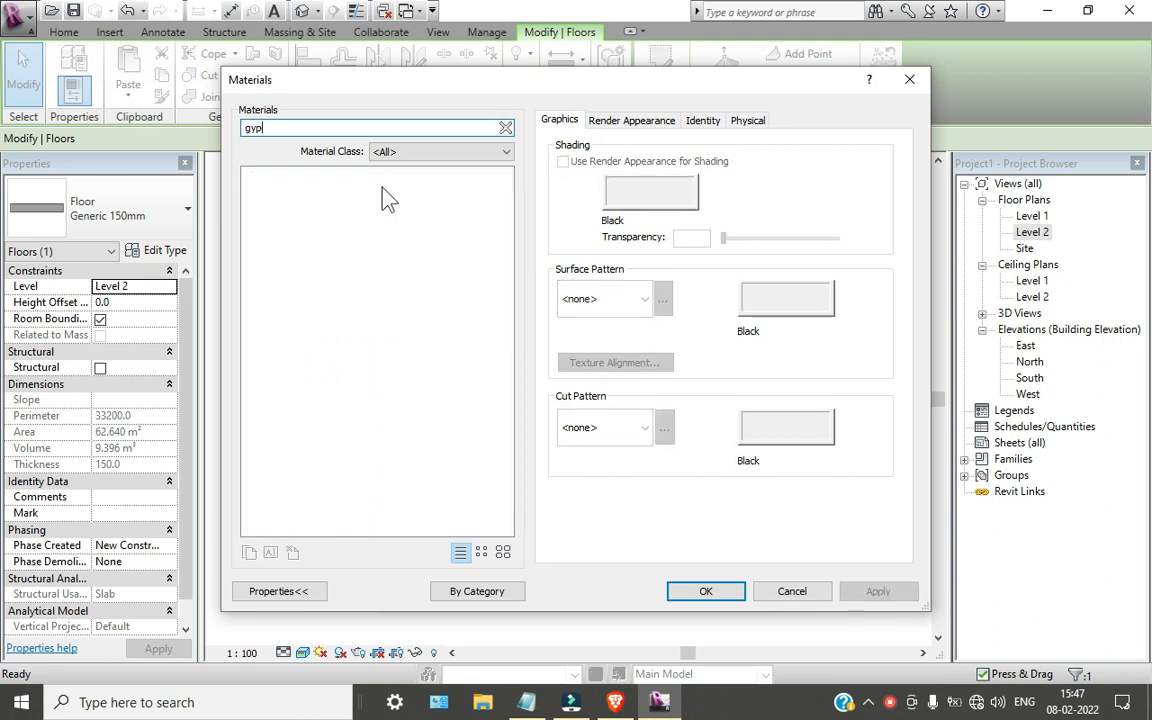
pyautogui.press('BackSpace')
pyautogui.press('BackSpace')
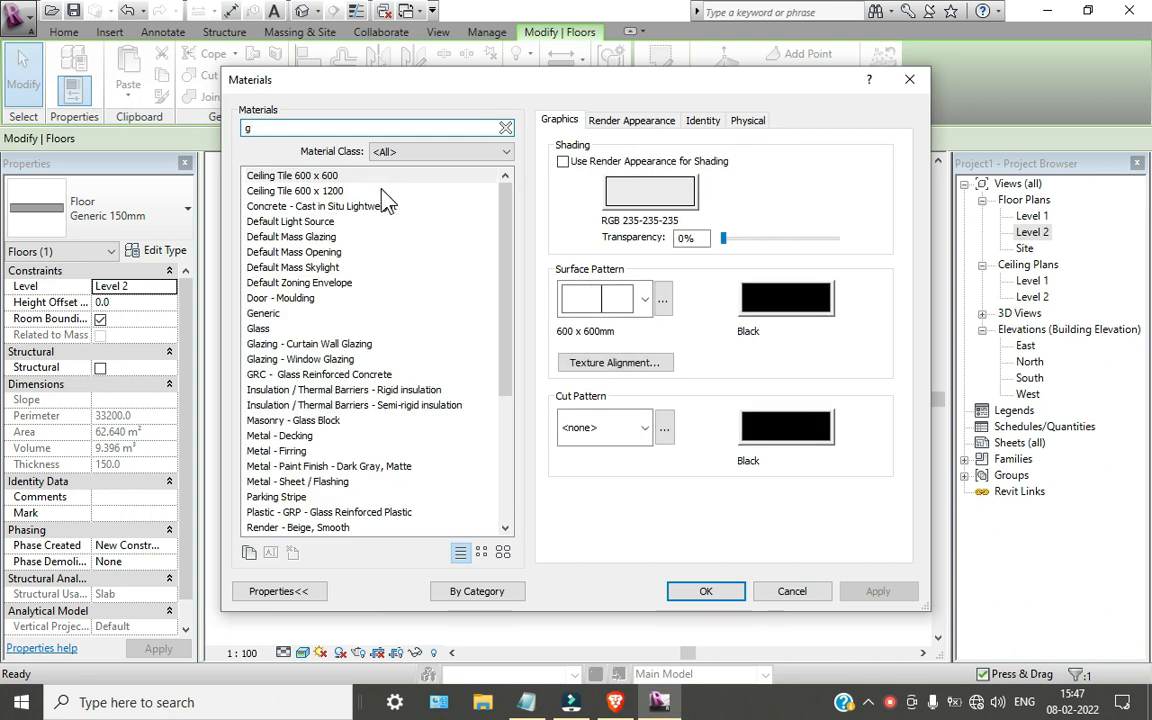
pyautogui.write('l')
pyautogui.press('BackSpace')
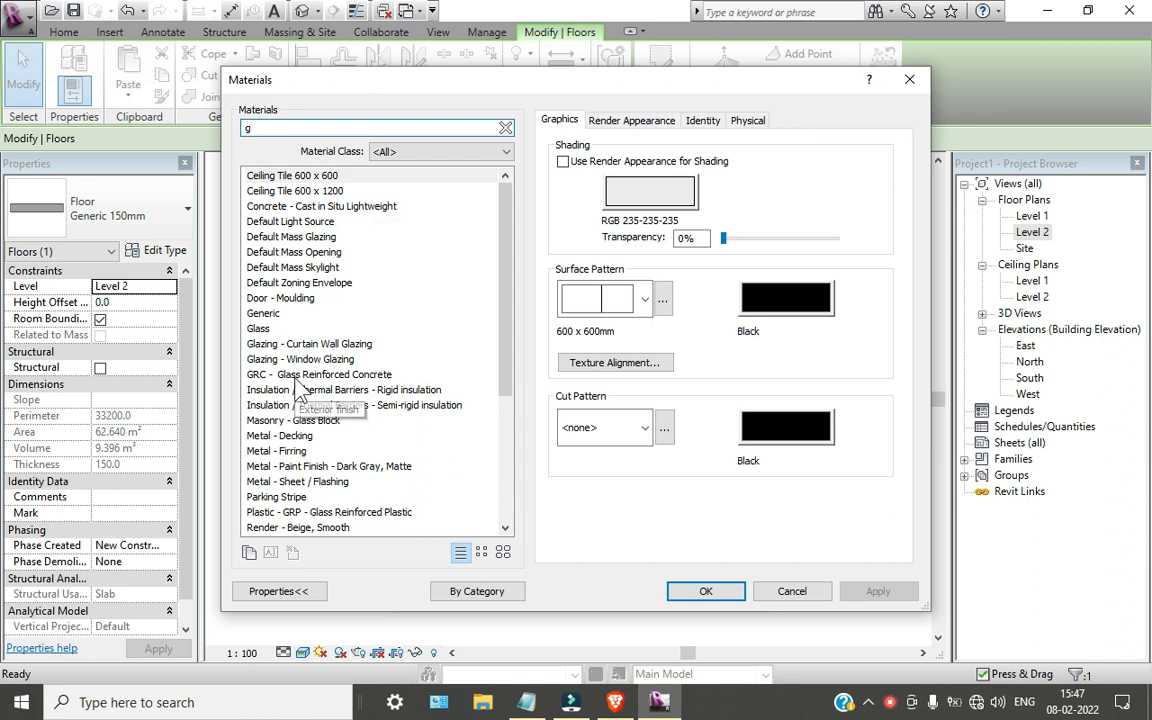
pyautogui.scroll(-1, 310, 425)
pyautogui.scroll(-1, 310, 422)
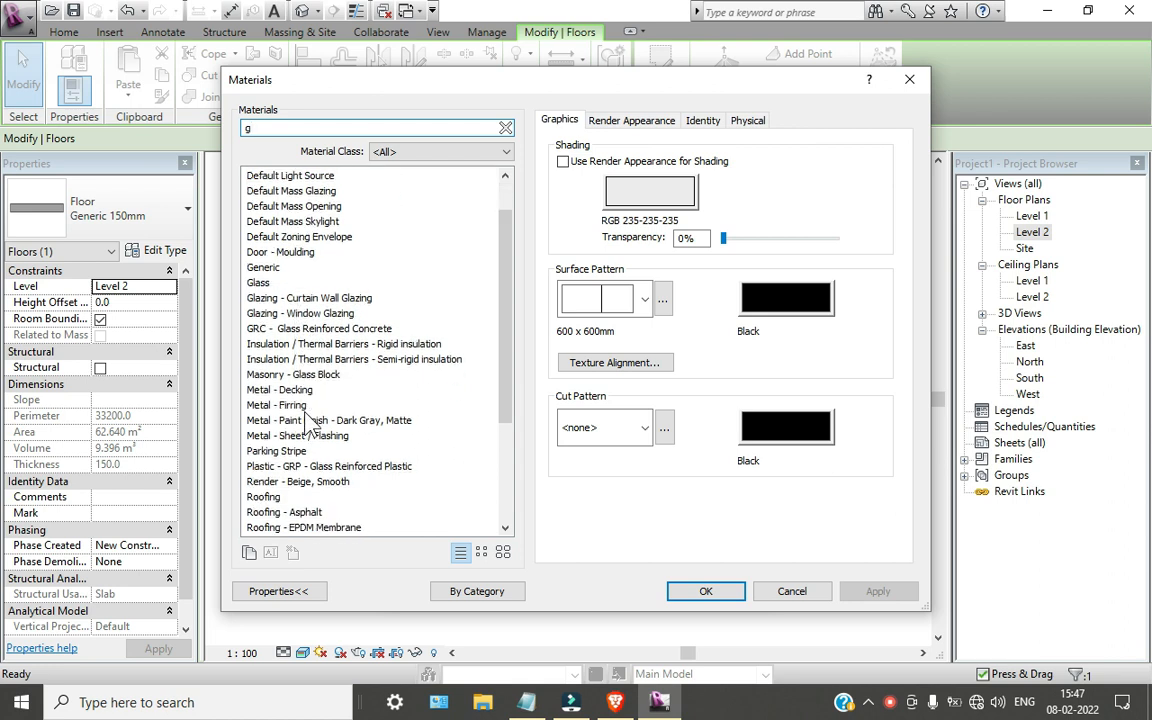
pyautogui.press('BackSpace')
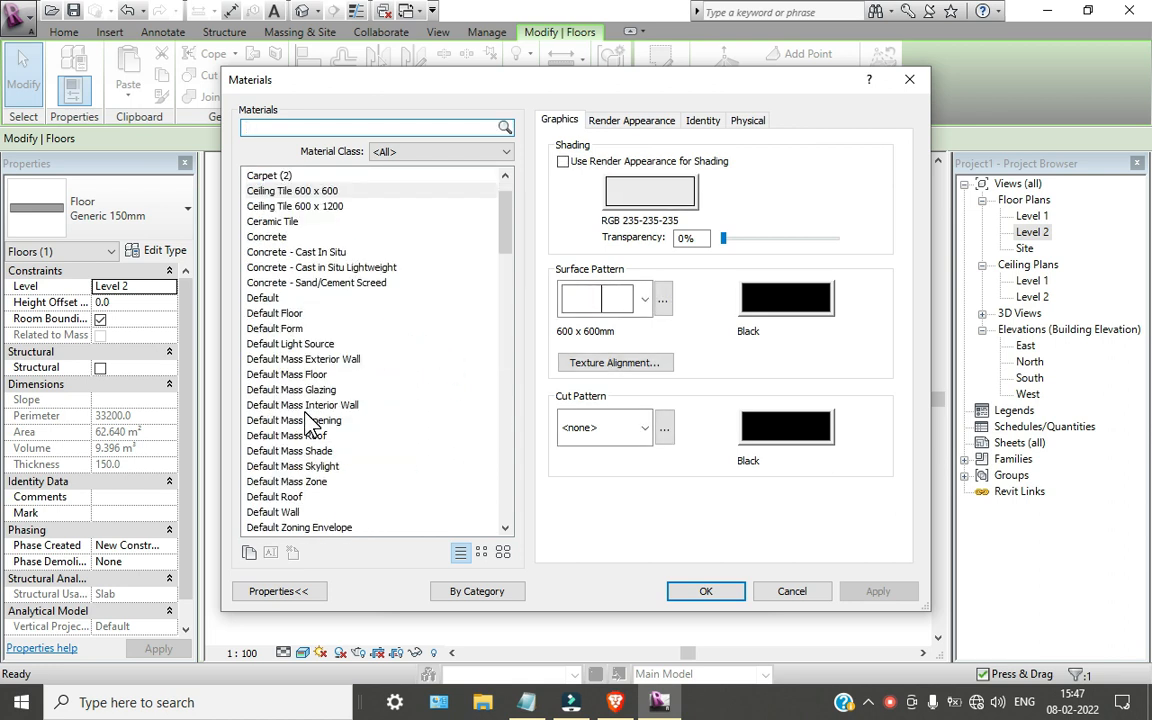
# - Filter the materials by "ce", assign Default Light Source to the Finish 2 [5] layer, and accept the floor type changes
pyautogui.write('ce')
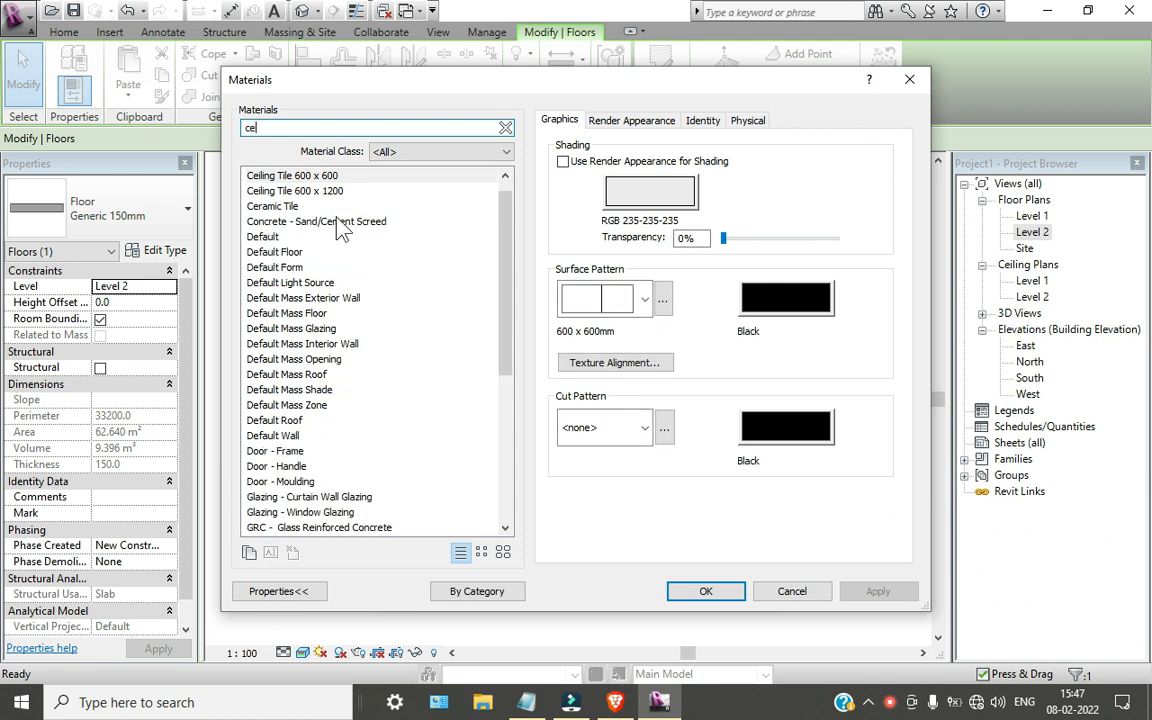
pyautogui.click(304, 190)
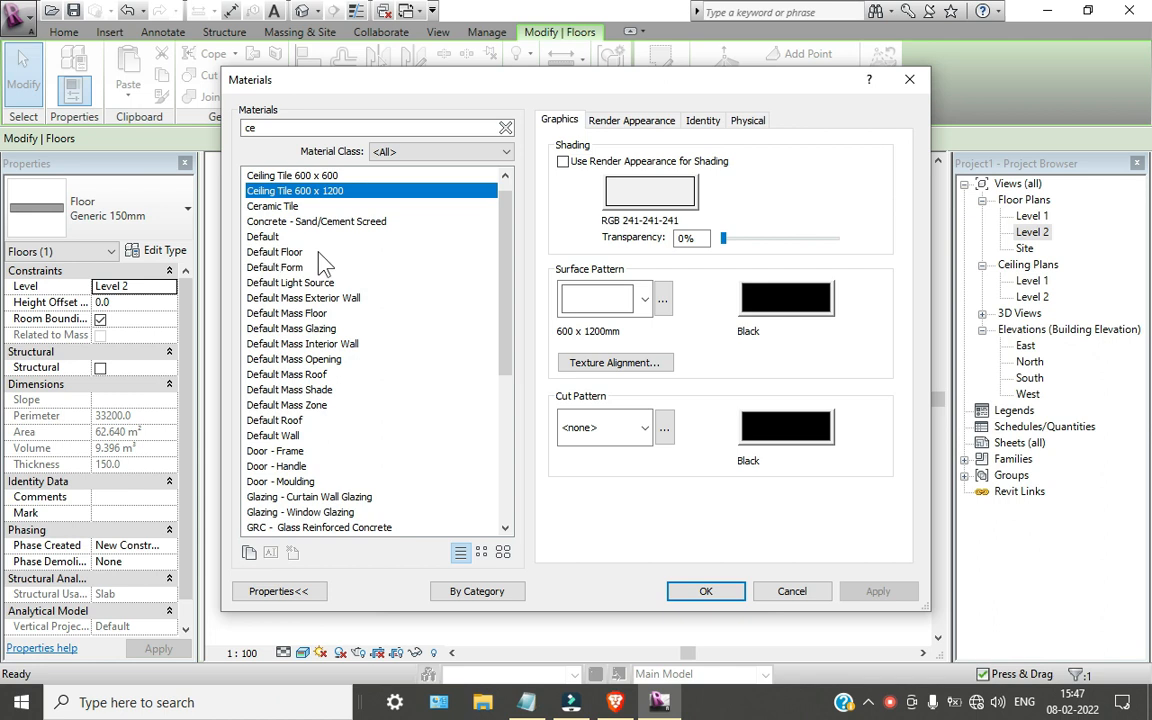
pyautogui.click(311, 285)
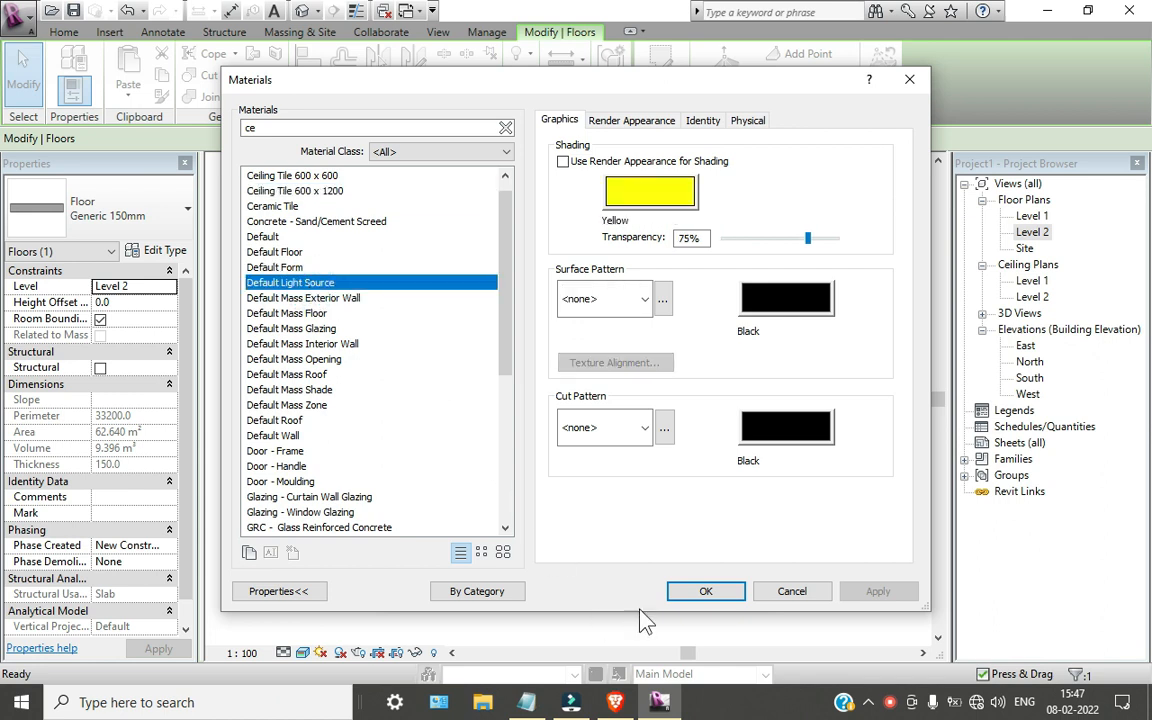
pyautogui.click(680, 596)
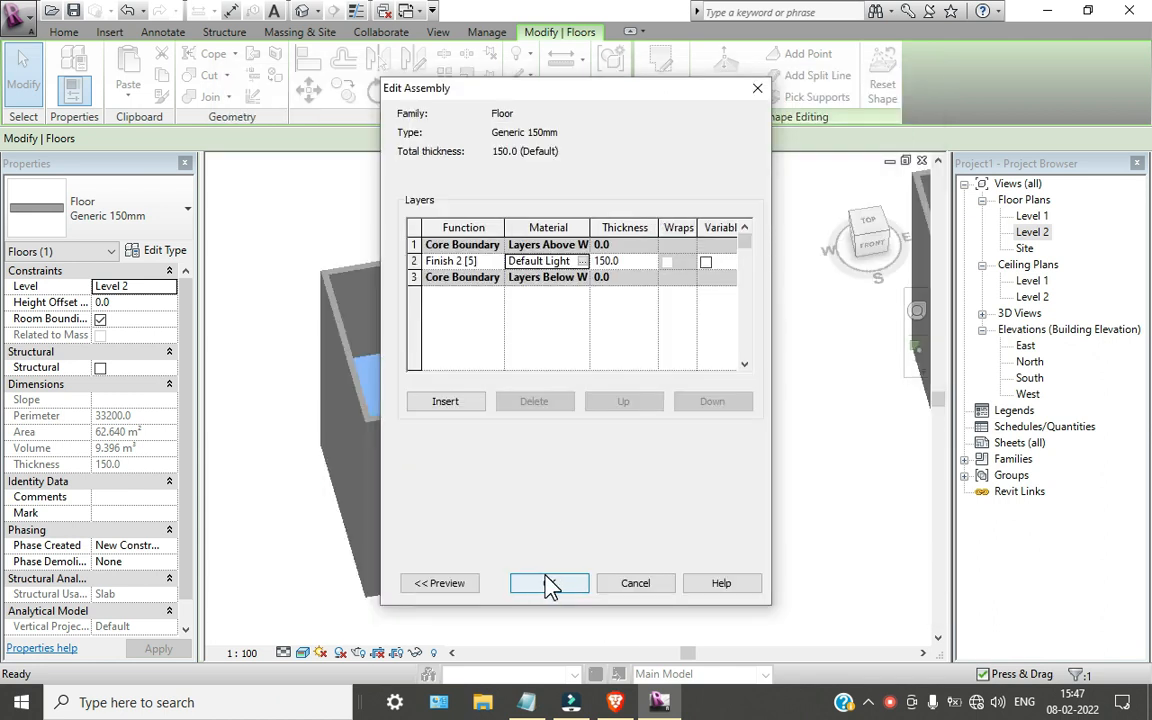
pyautogui.click(549, 584)
pyautogui.click(553, 584)
pyautogui.click(778, 410)
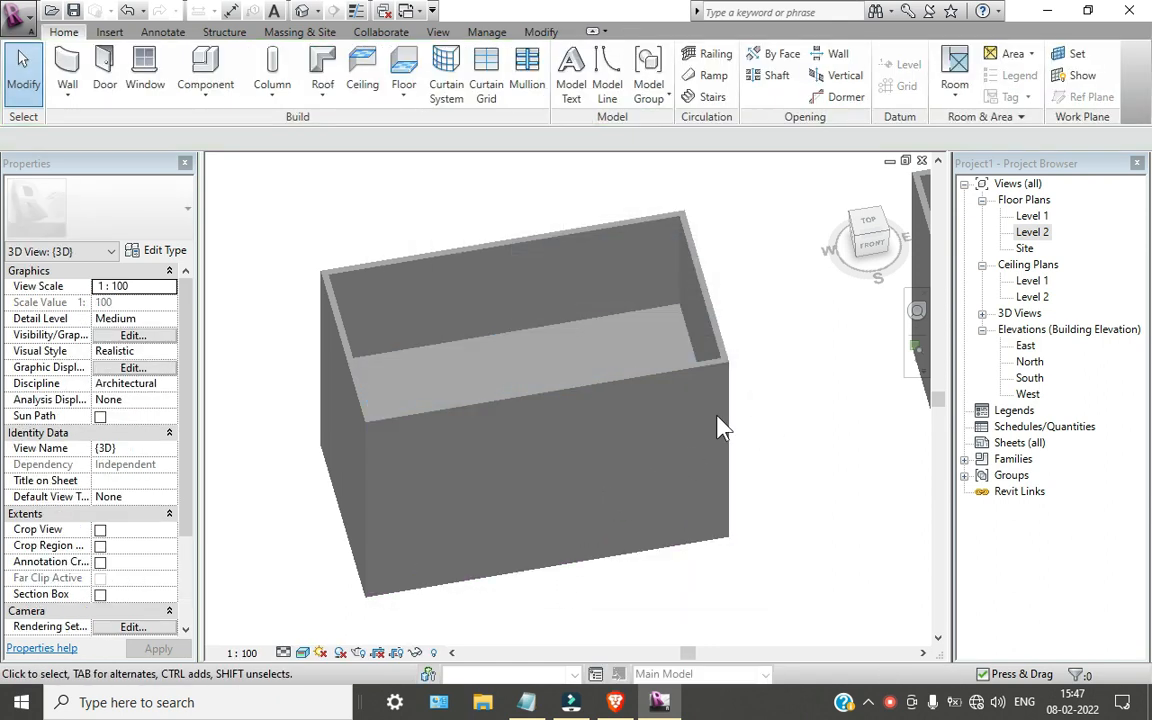
# - Examine the left room's edited floor from above and from below in the 3D view
pyautogui.keyDown('shift'); pyautogui.moveTo(465, 537); pyautogui.dragTo(462, 205, button='middle'); pyautogui.keyUp('shift')
pyautogui.keyDown('shift'); pyautogui.moveTo(468, 363); pyautogui.dragTo(484, 683, button='middle'); pyautogui.keyUp('shift')
pyautogui.keyDown('shift'); pyautogui.moveTo(505, 440); pyautogui.dragTo(478, 510, button='middle'); pyautogui.keyUp('shift')
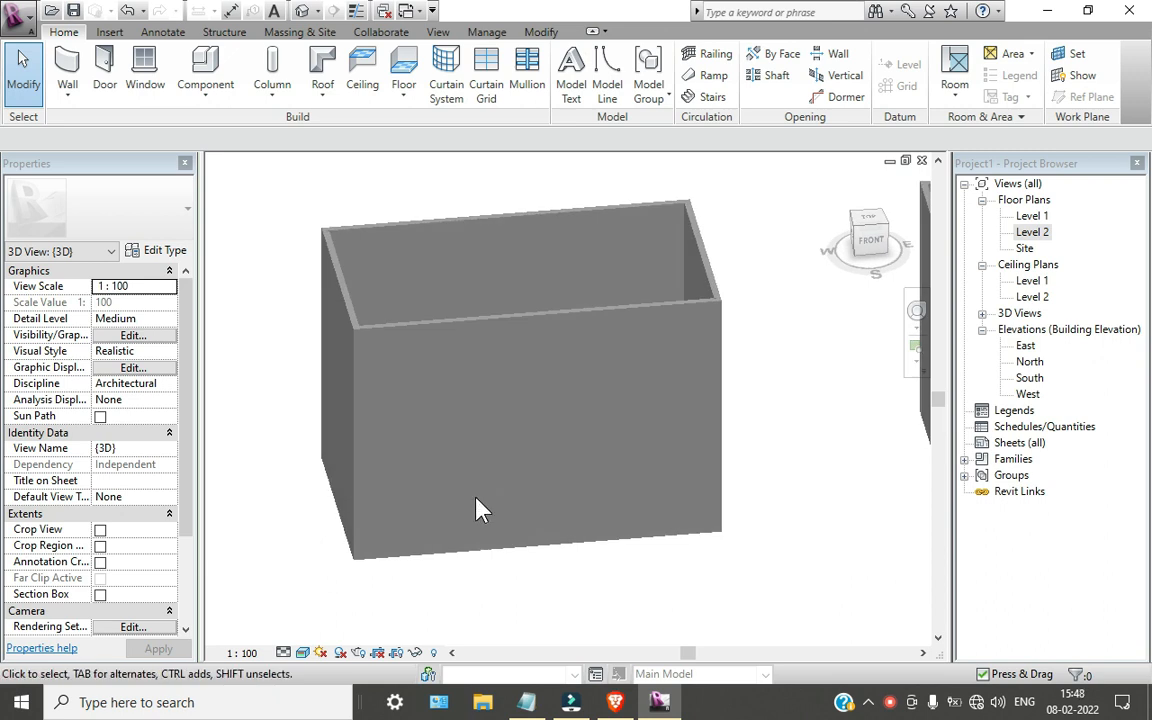
pyautogui.keyDown('shift'); pyautogui.moveTo(425, 518); pyautogui.dragTo(316, 309, button='middle'); pyautogui.keyUp('shift')
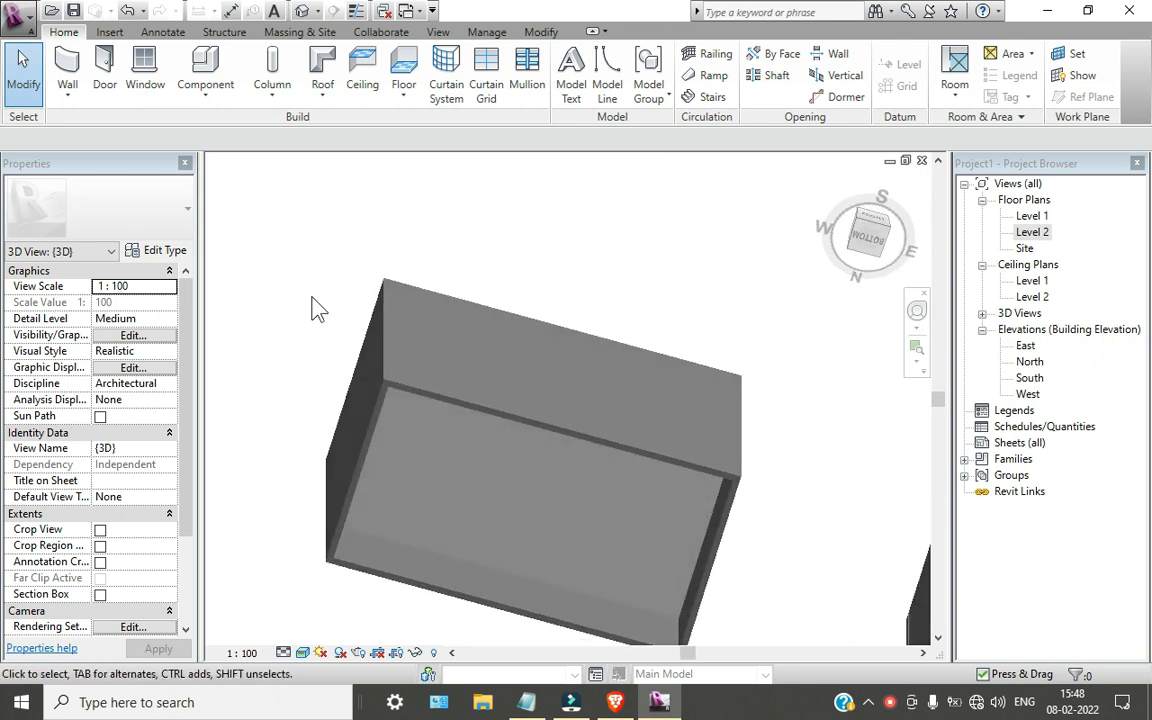
# - Start placing a component, open the family loader from its type properties, and preview the families in the Electrical Fixtures folder
pyautogui.click(213, 70)
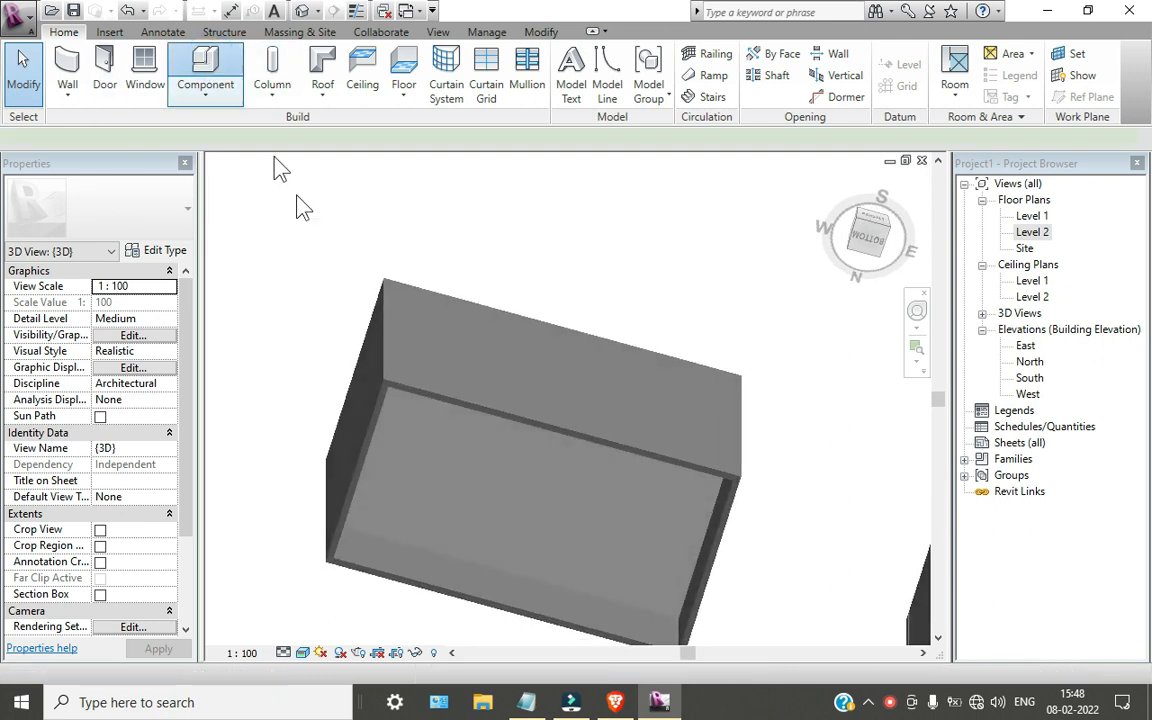
pyautogui.click(165, 250)
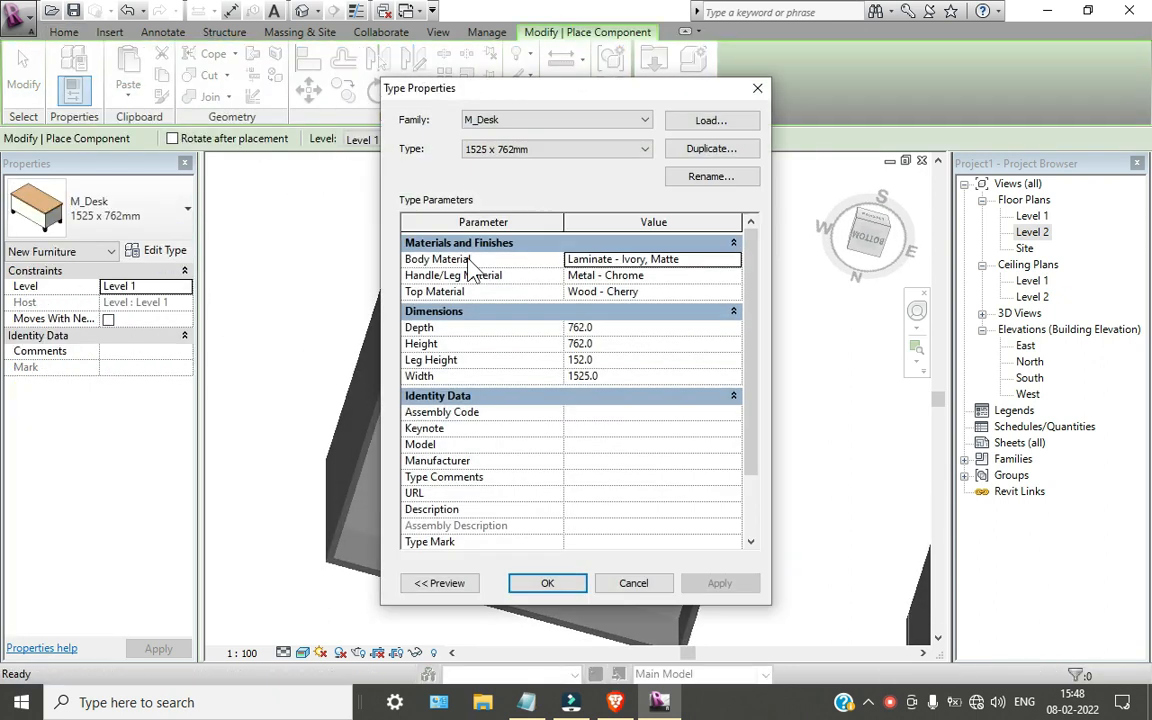
pyautogui.click(711, 124)
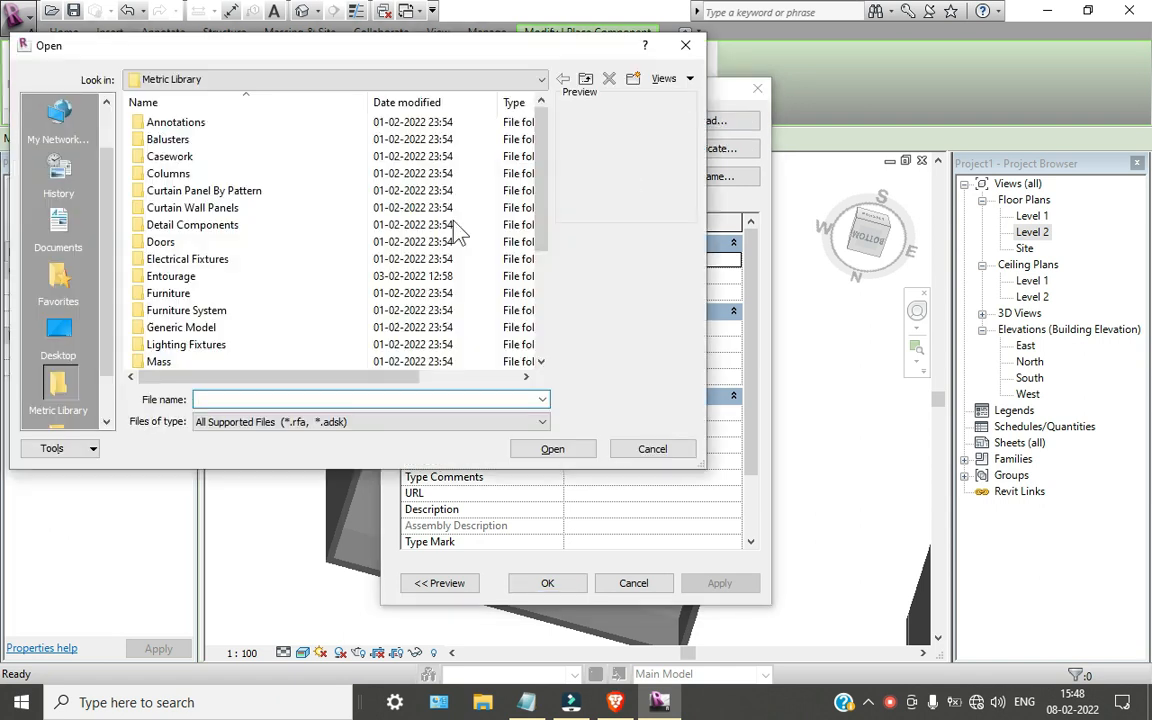
pyautogui.doubleClick(219, 258)
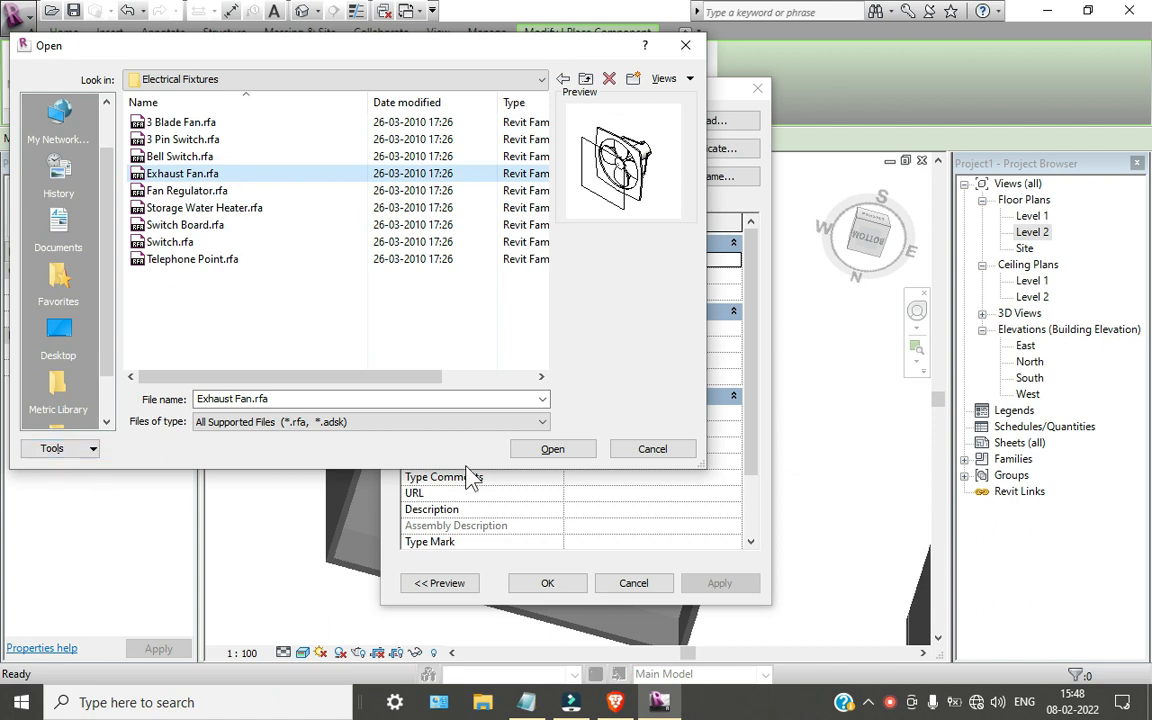
pyautogui.click(172, 122)
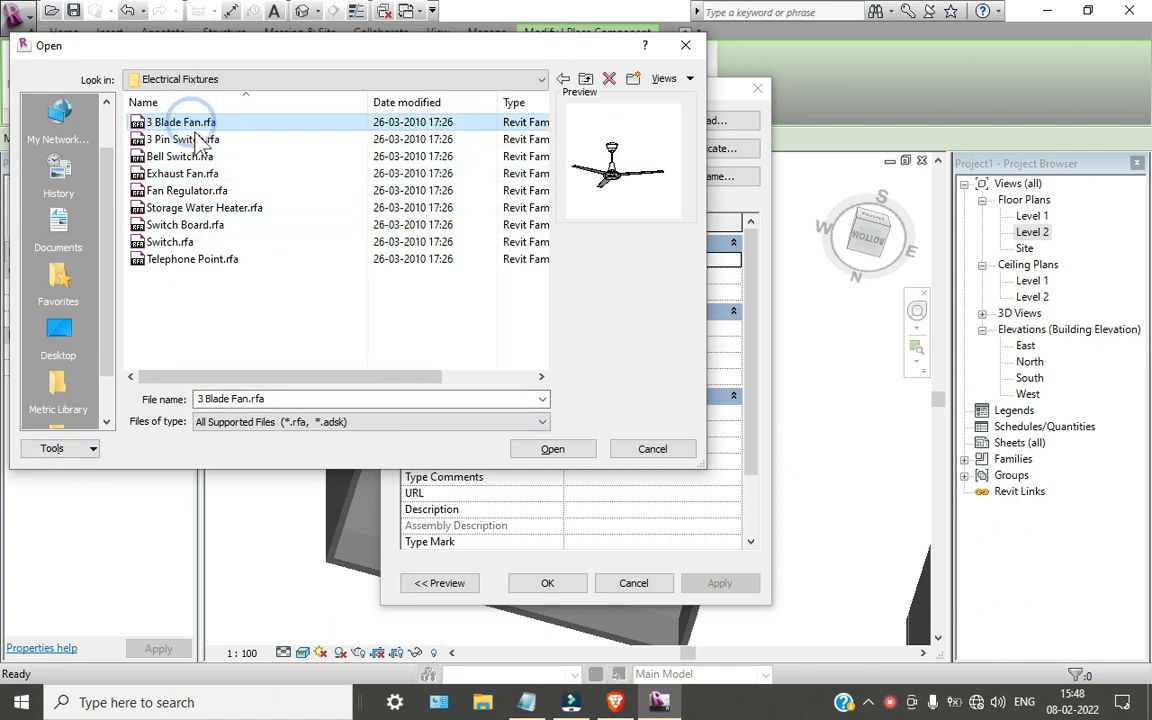
pyautogui.click(219, 226)
pyautogui.click(200, 191)
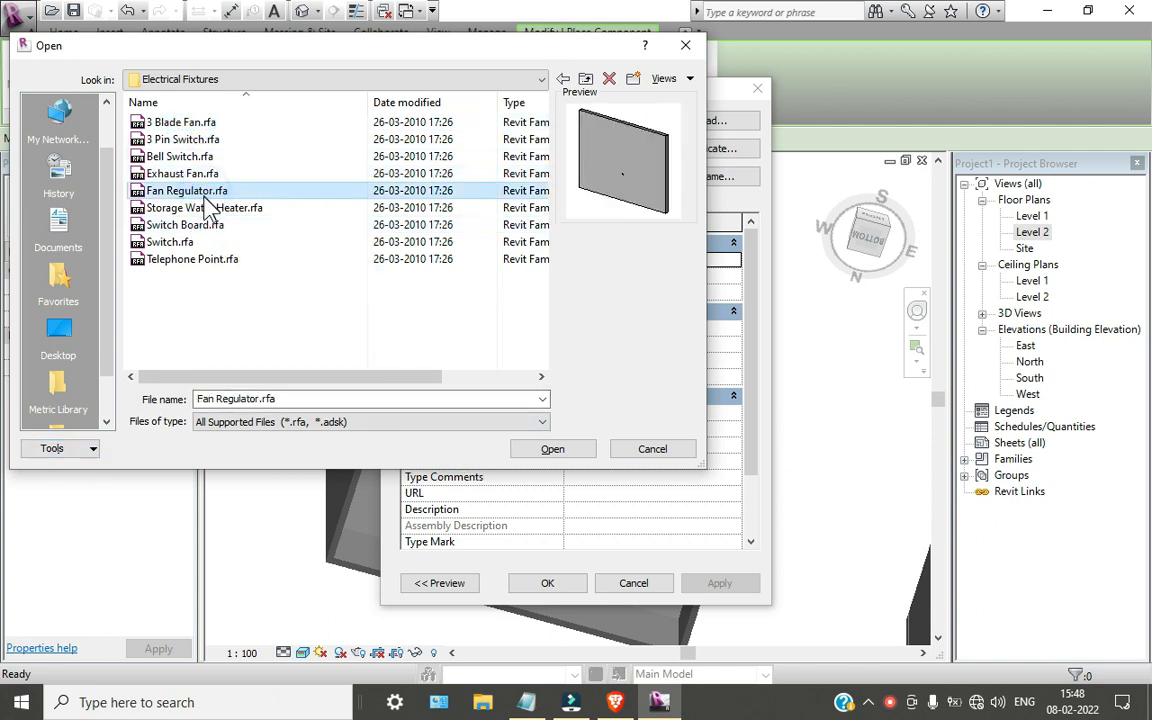
pyautogui.click(180, 157)
pyautogui.click(200, 259)
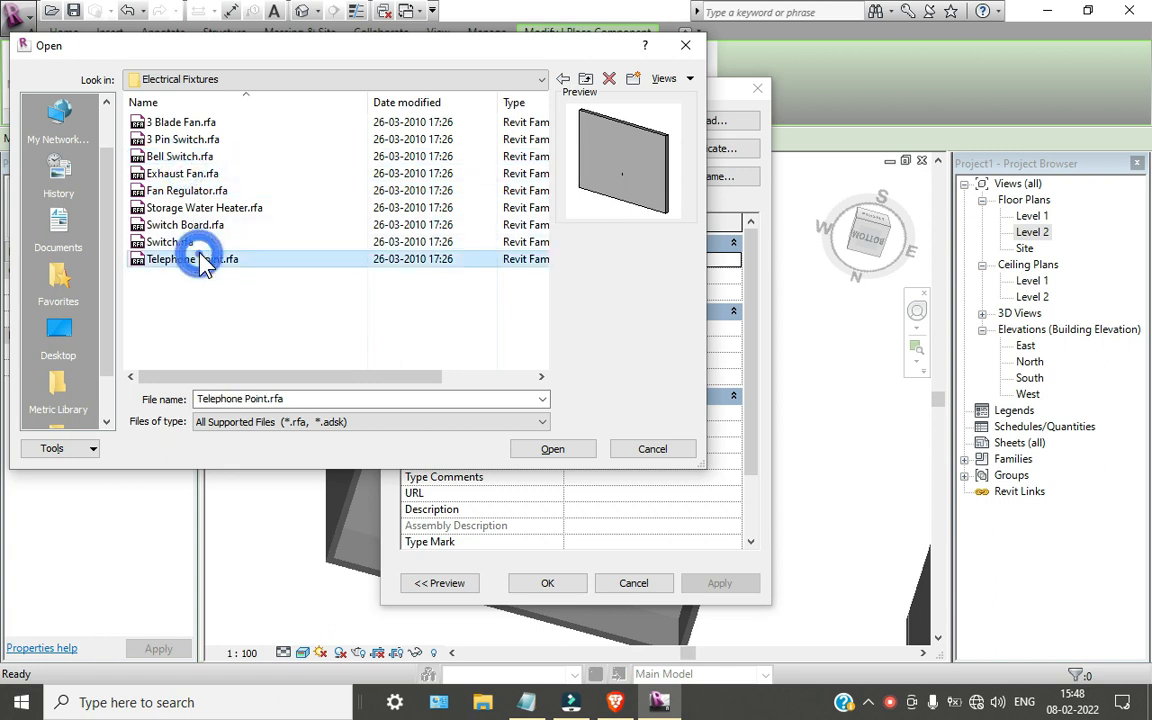
# - Try to load the Ceiling Light (1) family from the Lighting Fixtures folder, and leave component placement
pyautogui.press('BackSpace')
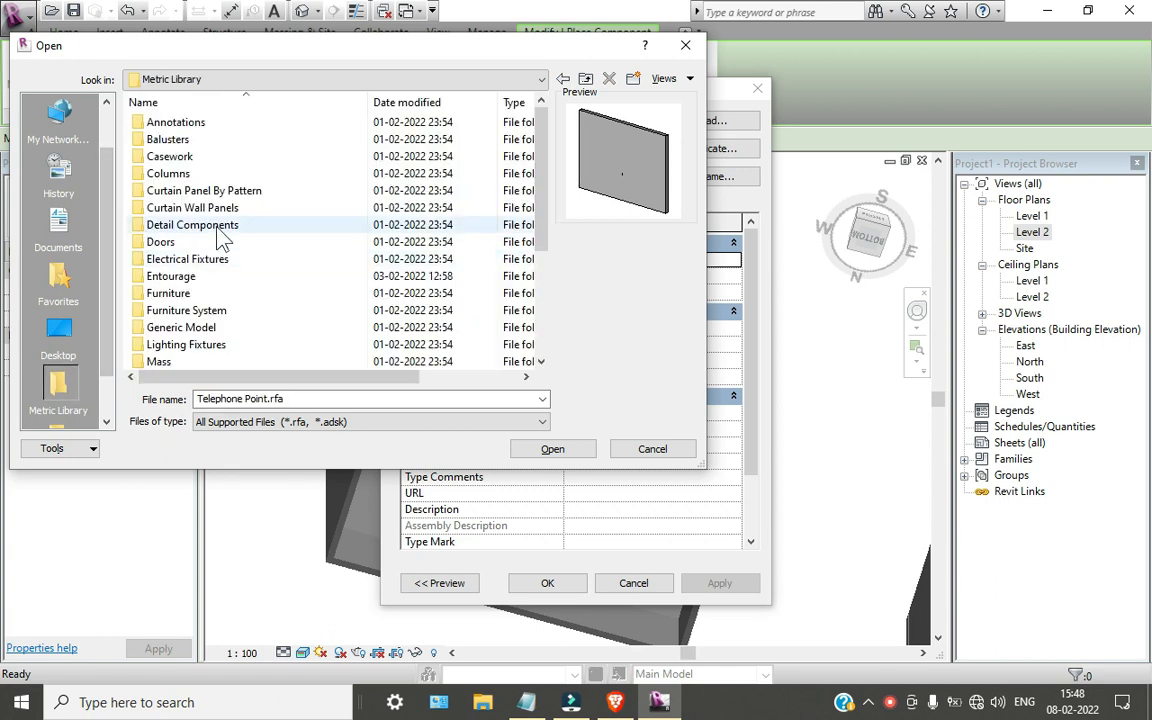
pyautogui.scroll(-1, 218, 280)
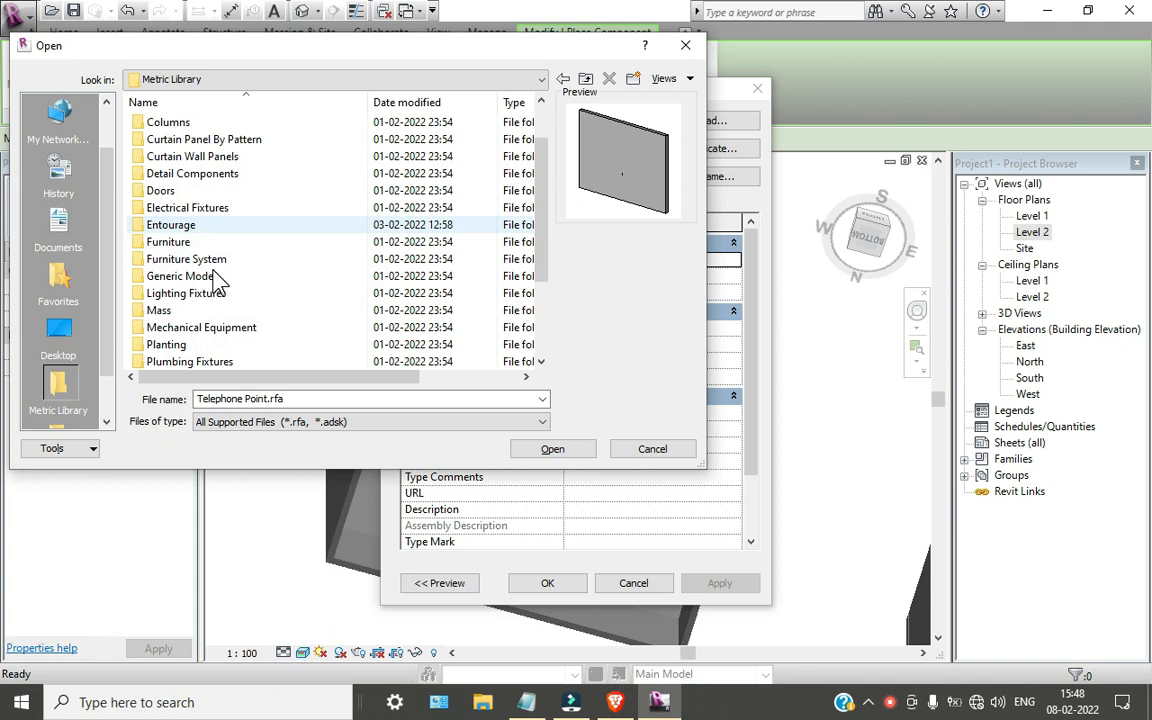
pyautogui.scroll(-1, 218, 280)
pyautogui.doubleClick(216, 252)
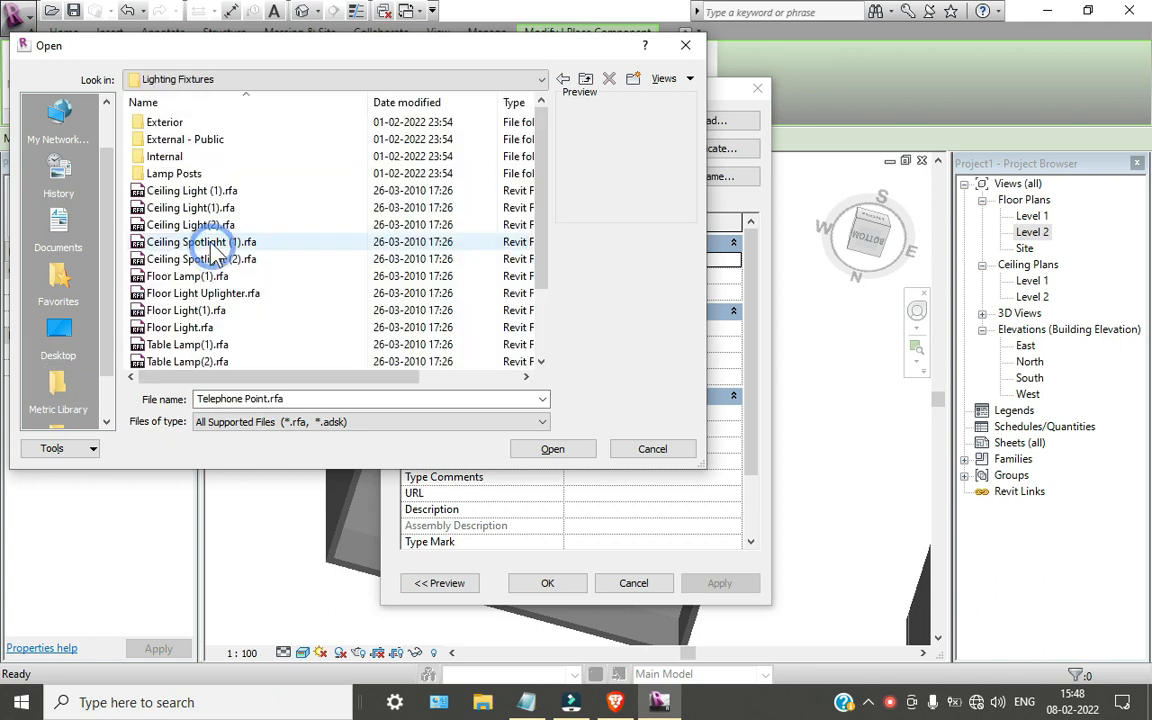
pyautogui.click(204, 190)
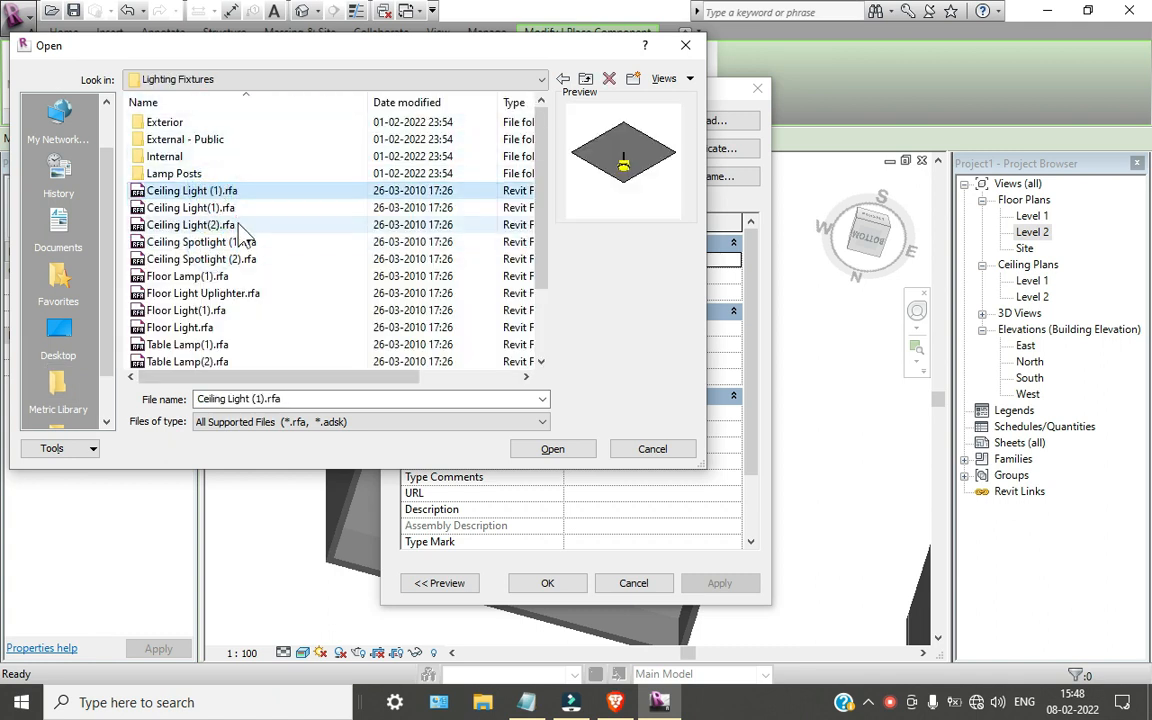
pyautogui.click(553, 449)
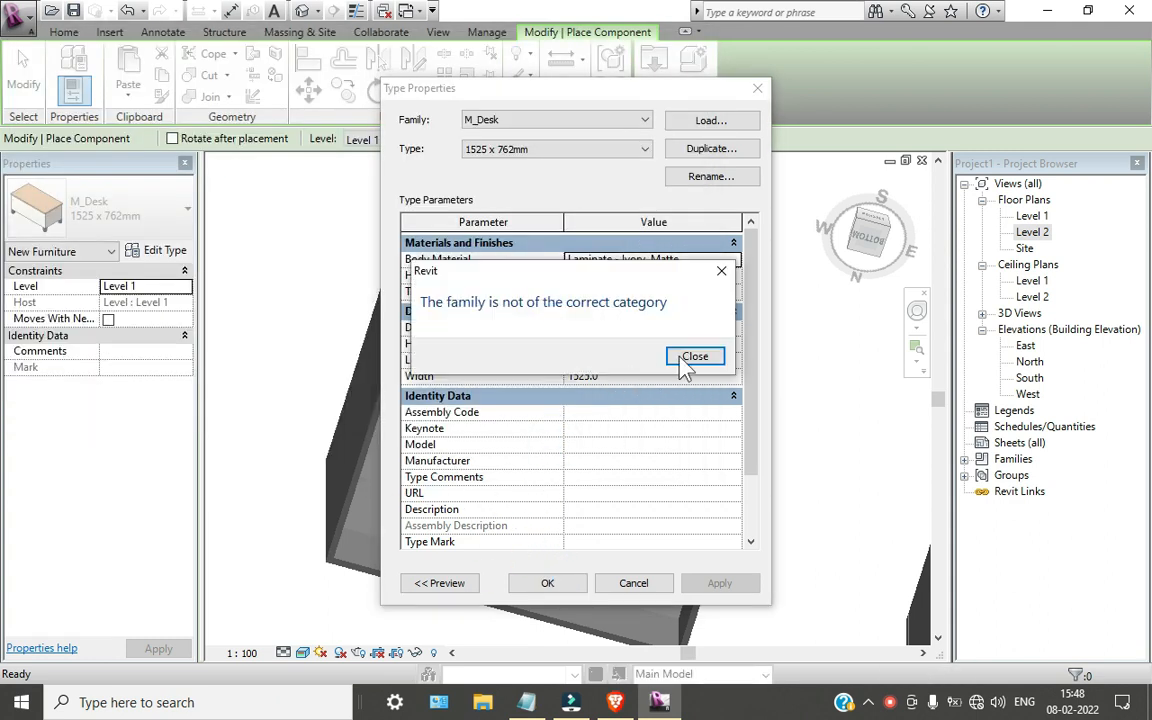
pyautogui.click(690, 357)
pyautogui.click(547, 583)
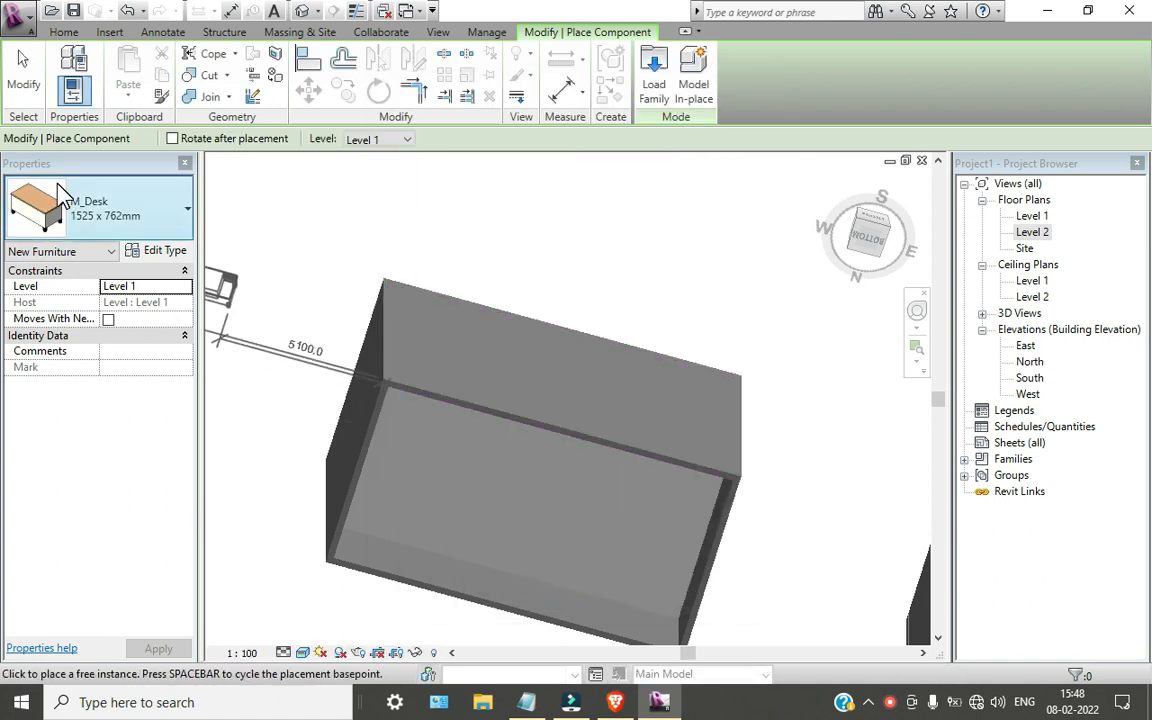
pyautogui.press('Escape')
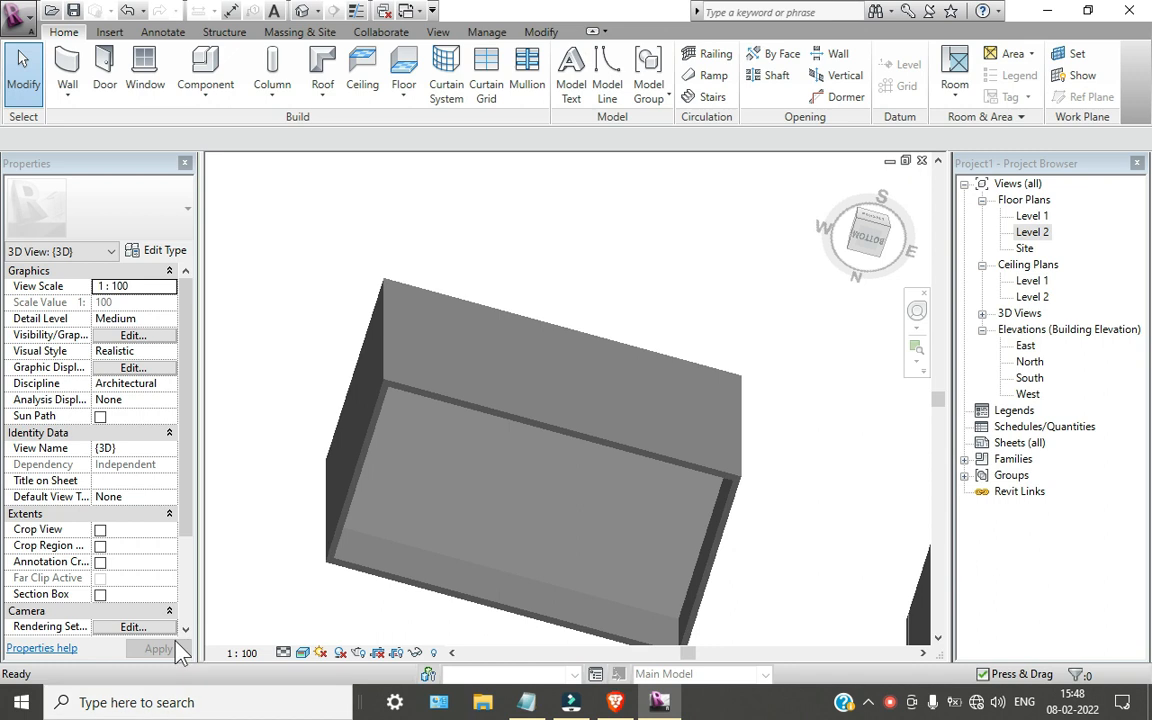
# - Delete both rooms, including all their walls and the floor, from the 3D view
pyautogui.scroll(2, 494, 381)
pyautogui.scroll(-5, 494, 381)
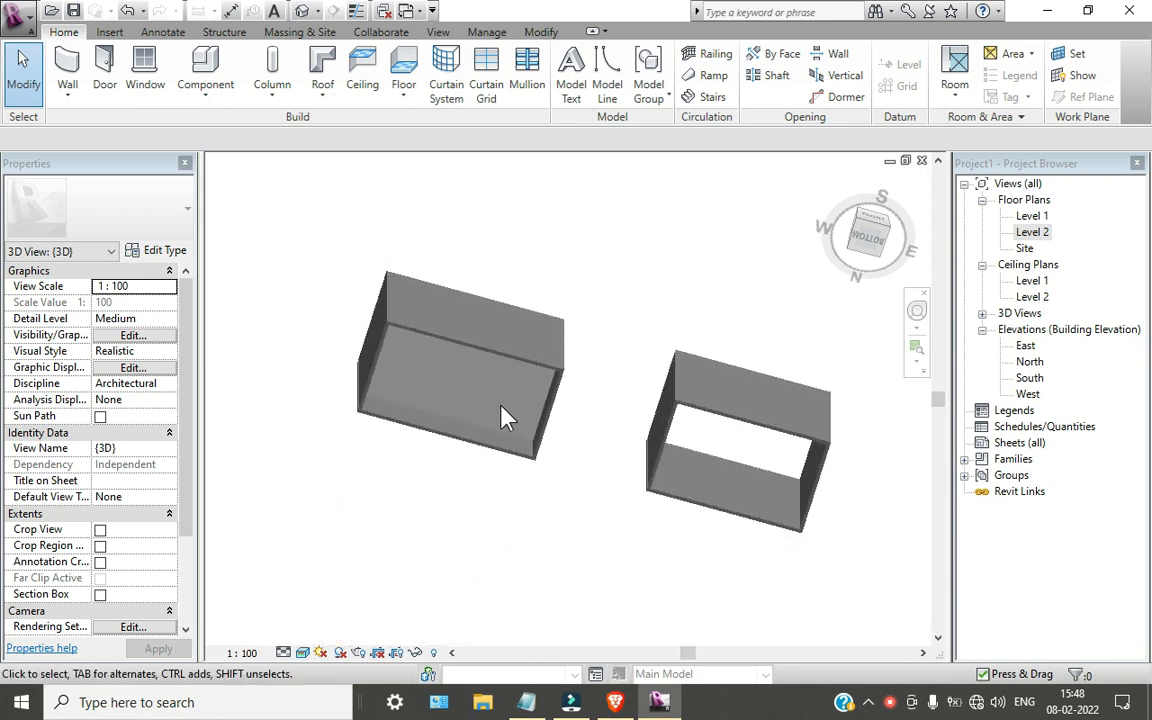
pyautogui.keyDown('shift'); pyautogui.moveTo(410, 376); pyautogui.dragTo(505, 595, button='middle'); pyautogui.keyUp('shift')
pyautogui.moveTo(613, 597); pyautogui.dragTo(329, 349)
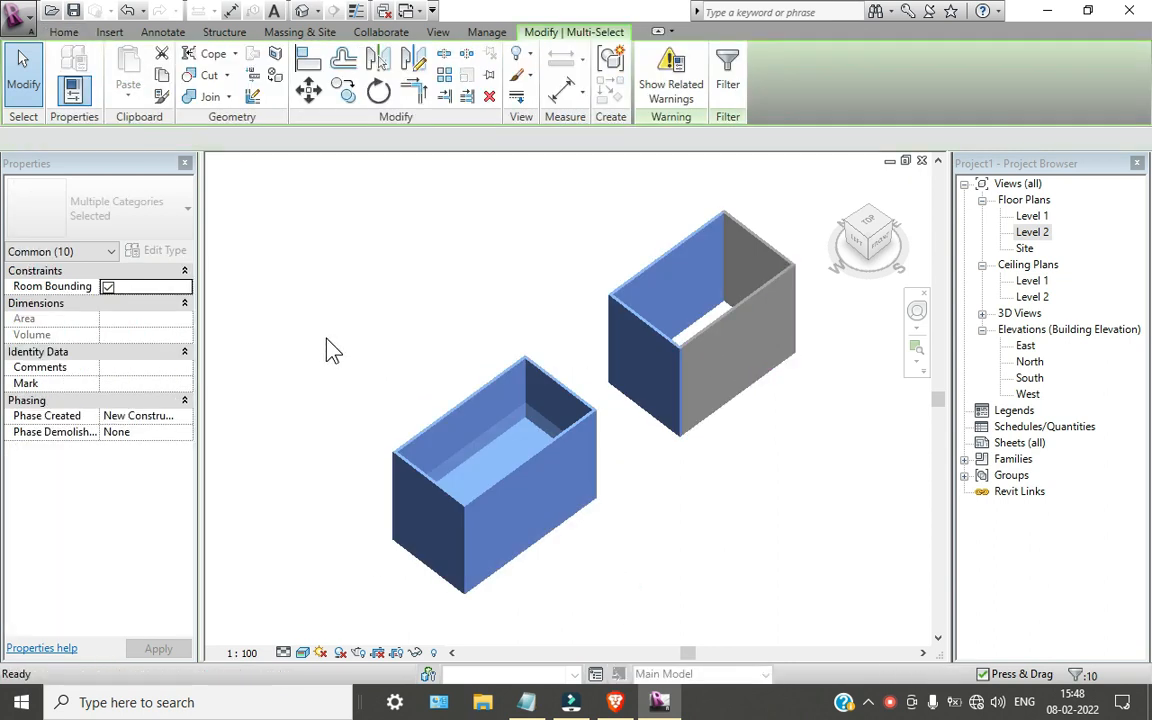
pyautogui.press('Delete')
pyautogui.moveTo(780, 460); pyautogui.dragTo(597, 219)
pyautogui.press('Delete')
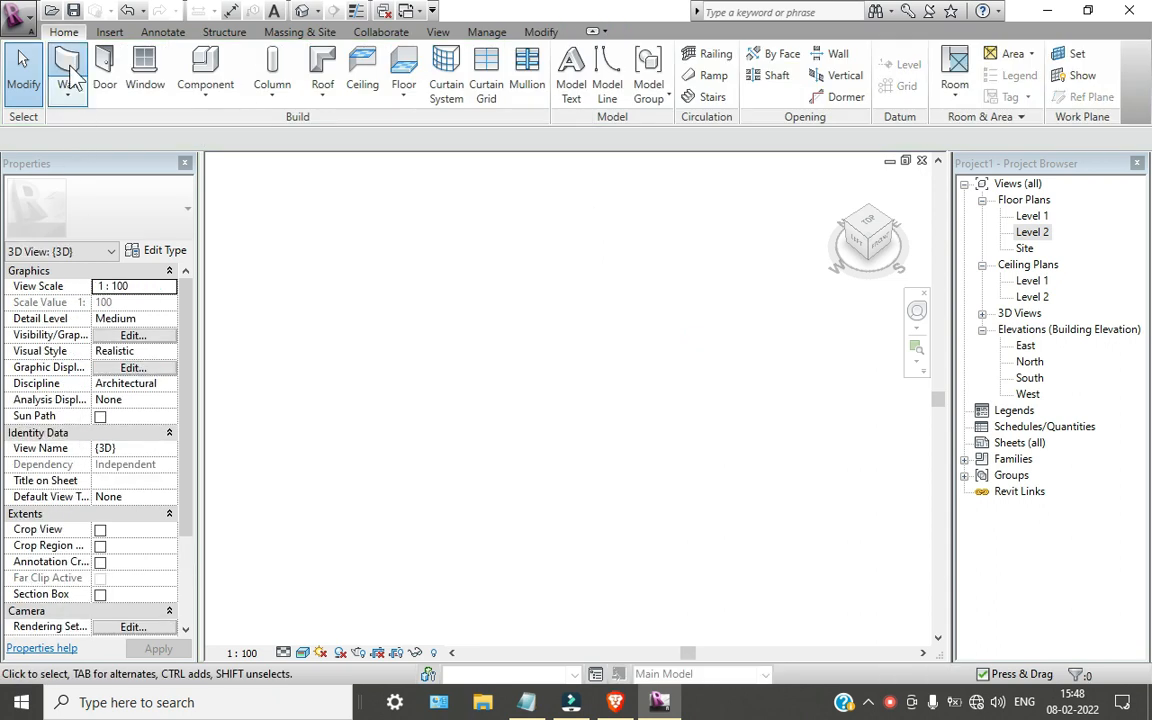
# - Start the Wall command and choose the Generic - 140mm Masonry wall type
pyautogui.click(67, 66)
pyautogui.click(150, 208)
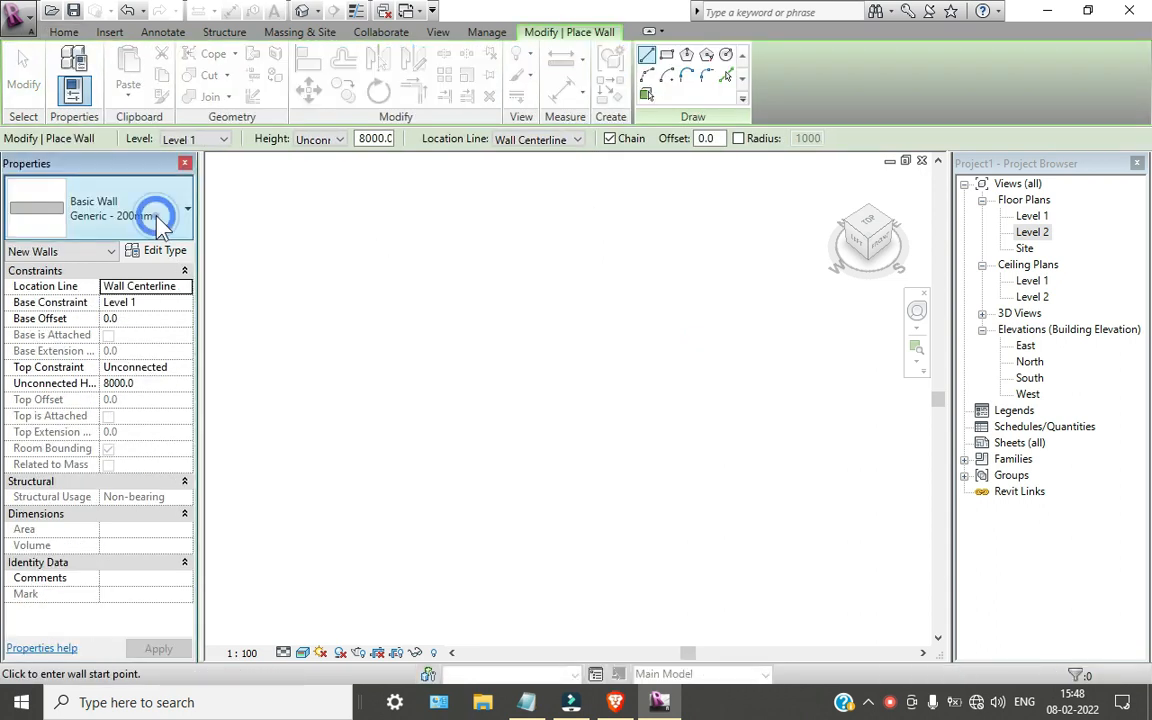
pyautogui.scroll(1, 205, 468)
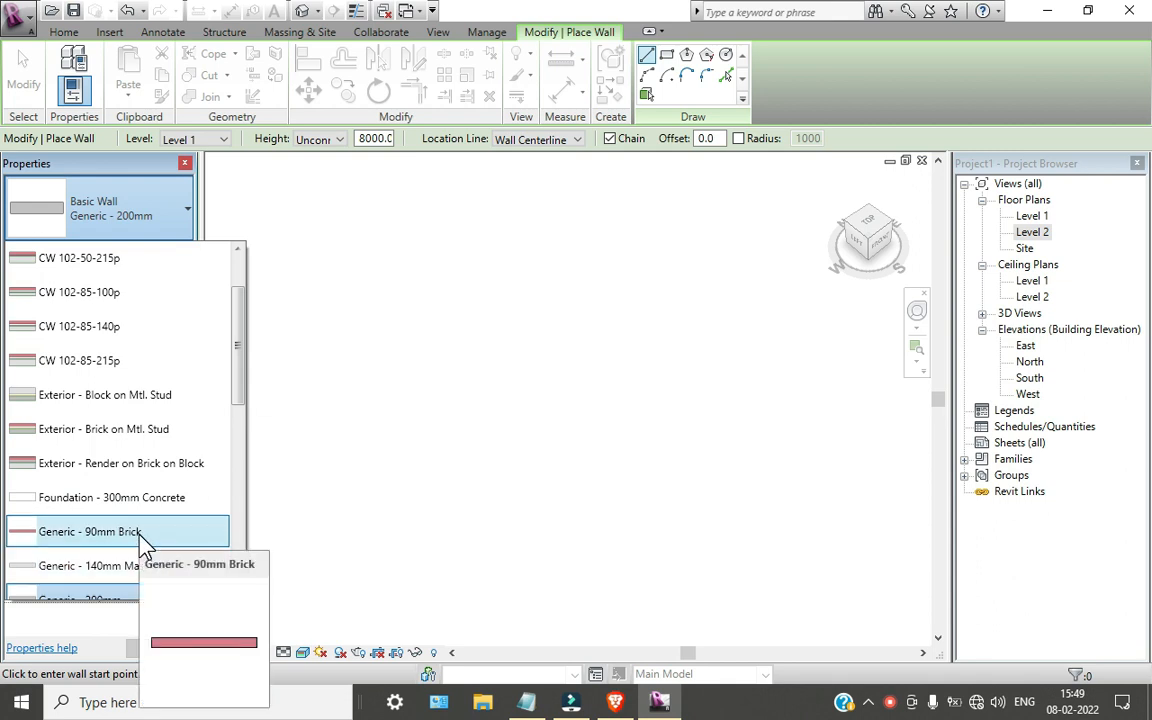
pyautogui.scroll(-2, 143, 520)
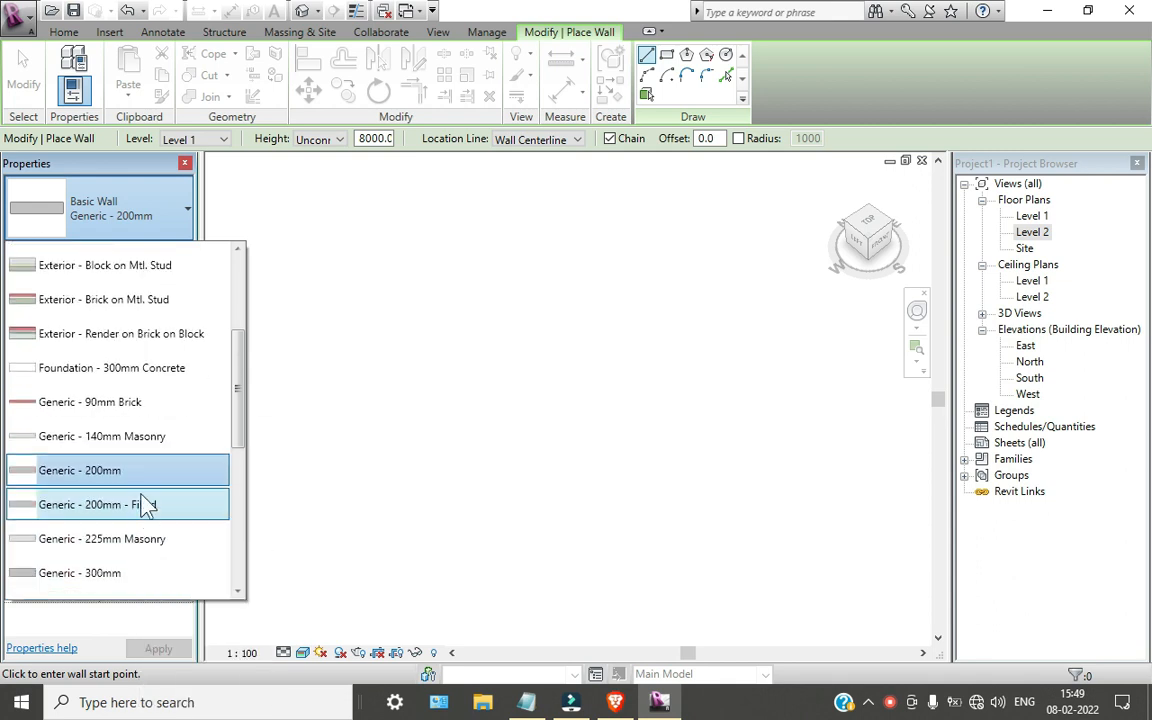
pyautogui.click(147, 436)
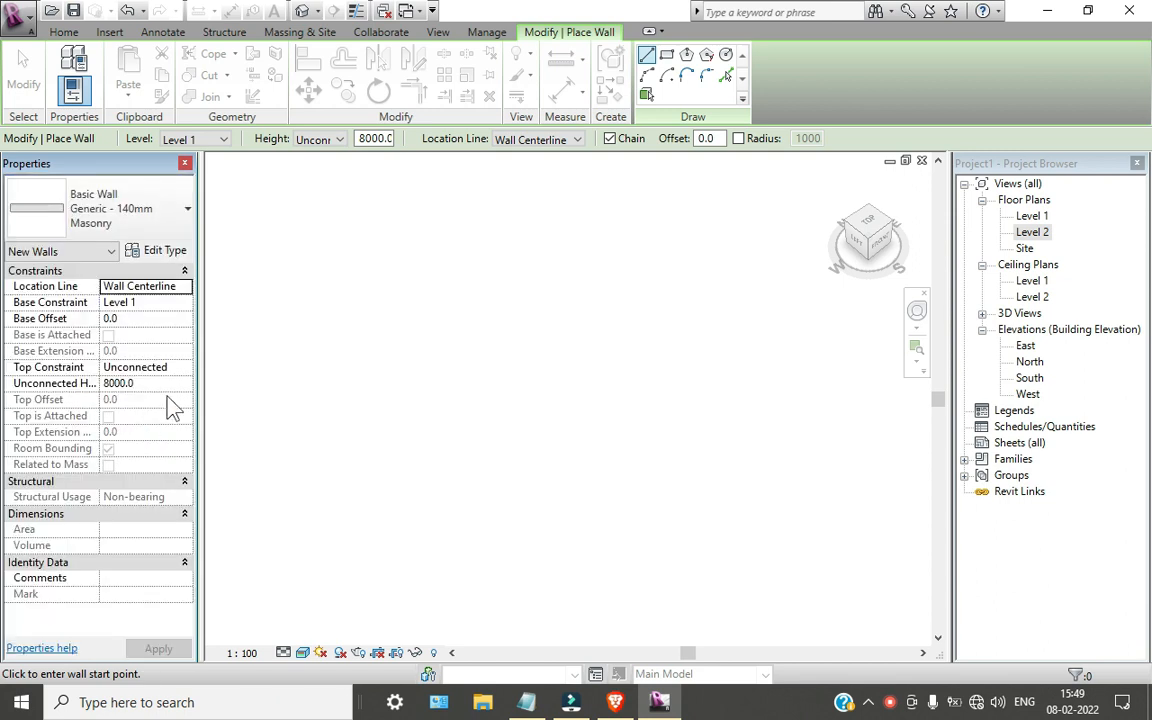
# - Try to draw two connected masonry walls directly in the 3D view, and undo them
pyautogui.click(398, 362)
pyautogui.click(652, 370)
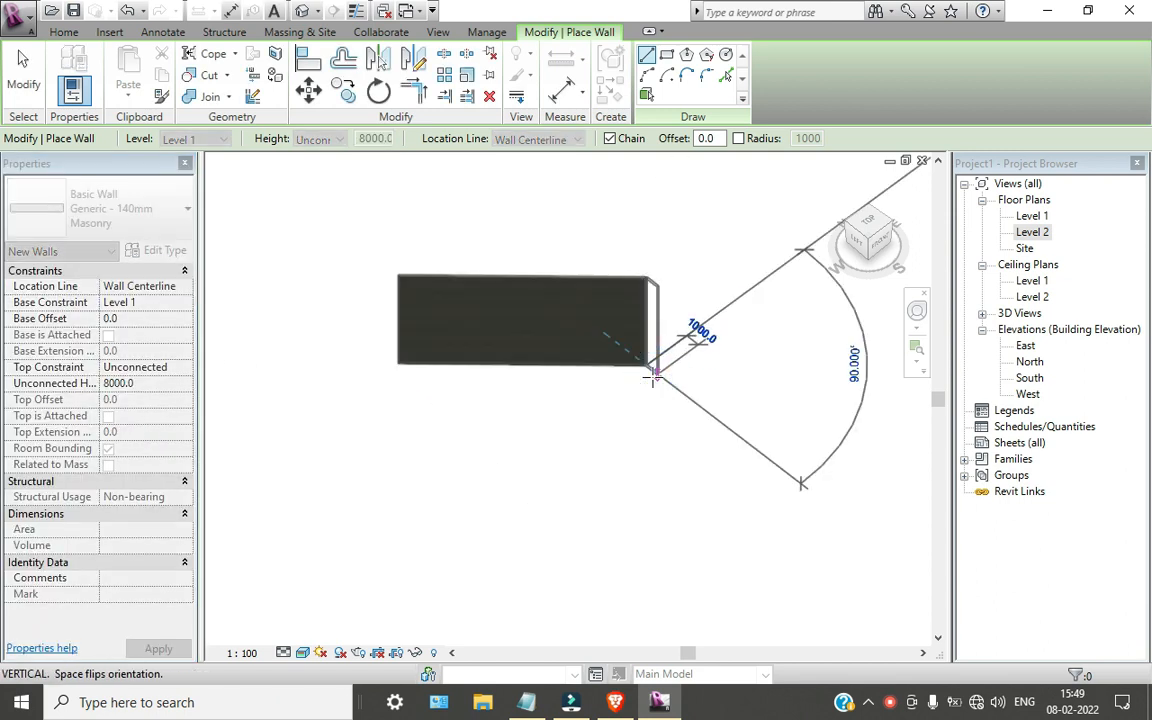
pyautogui.click(646, 536)
pyautogui.scroll(-1, 646, 536)
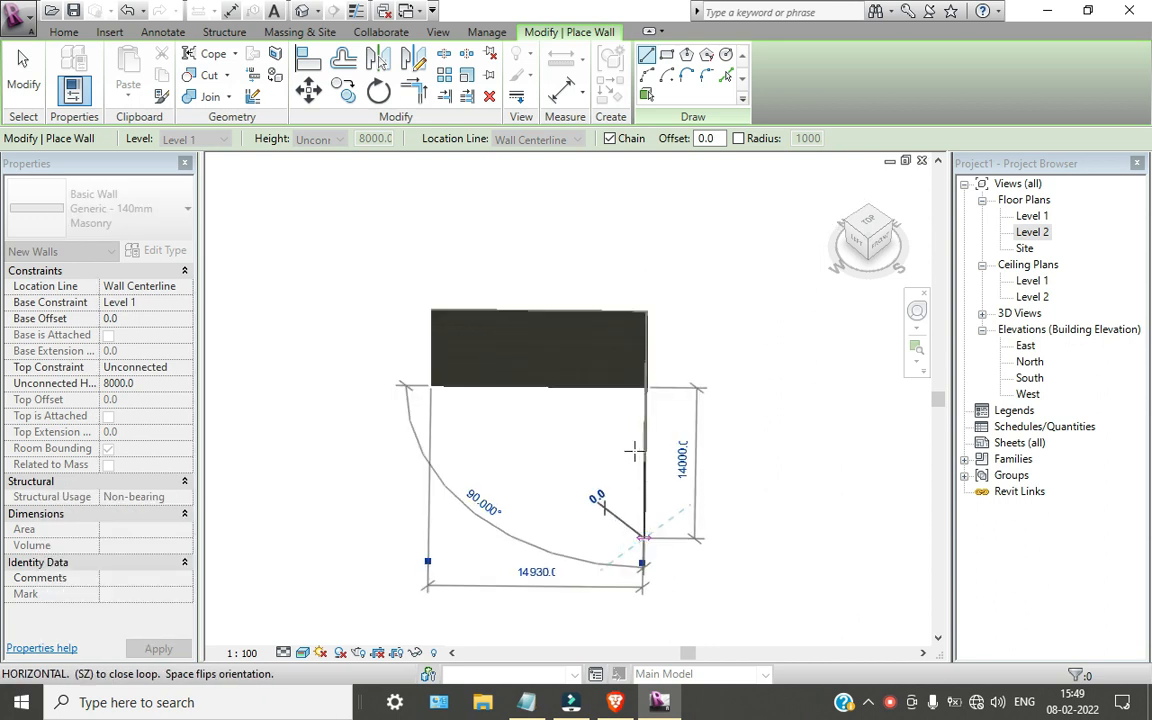
pyautogui.press('Escape')
pyautogui.press('Escape')
pyautogui.scroll(-1, 635, 460)
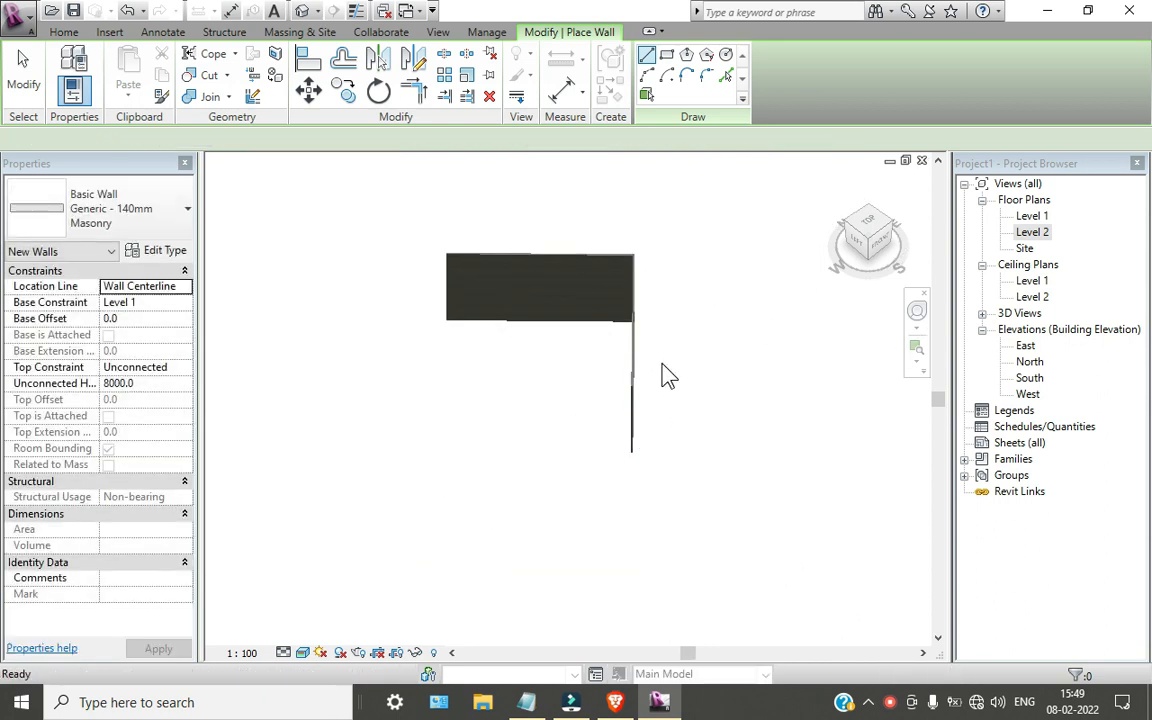
pyautogui.hotkey('ctrl', 'z')
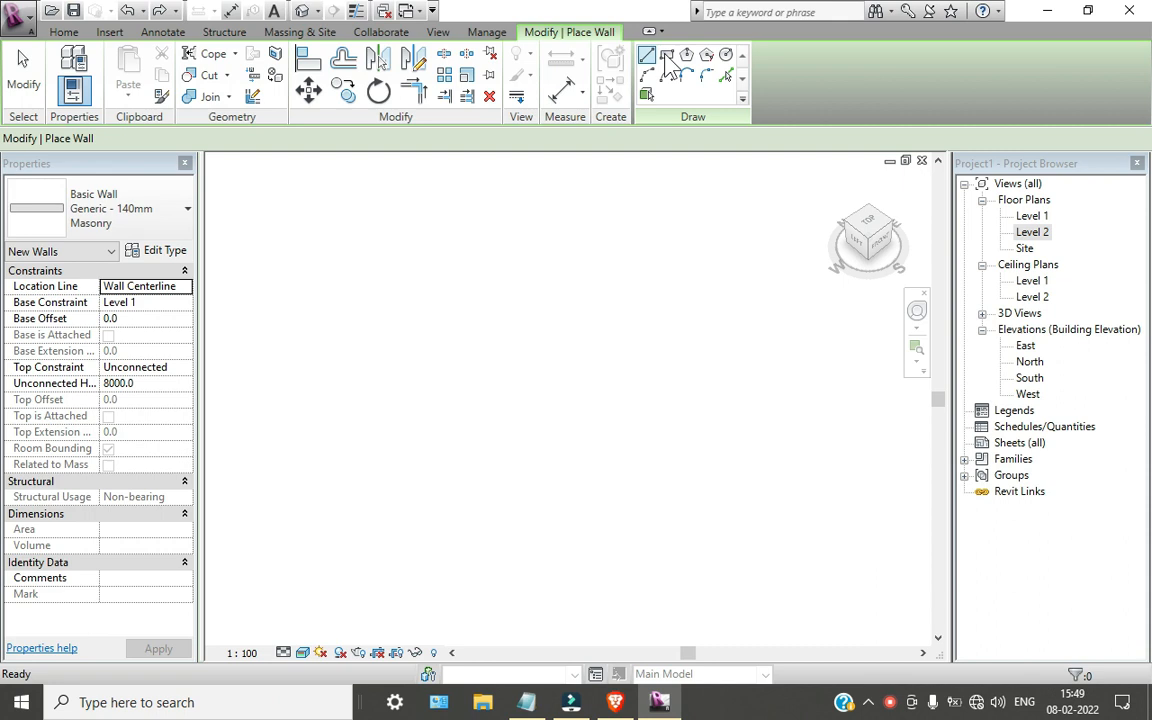
pyautogui.click(647, 55)
pyautogui.click(436, 297)
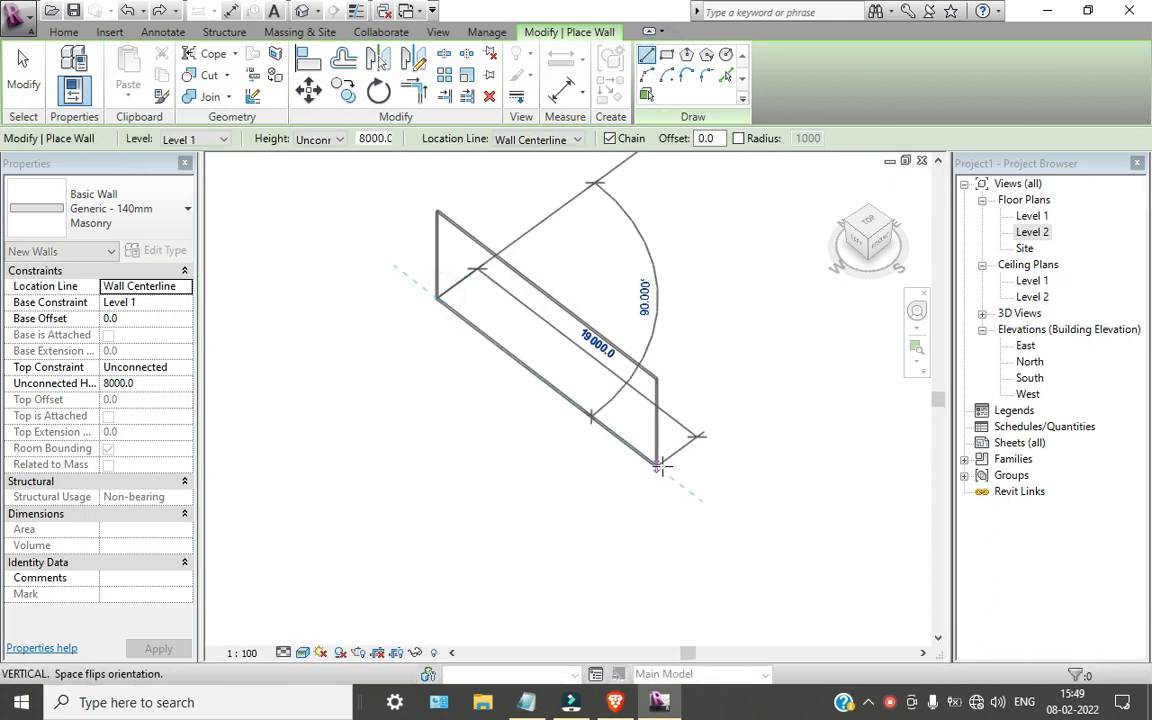
pyautogui.press('Escape')
pyautogui.press('Escape')
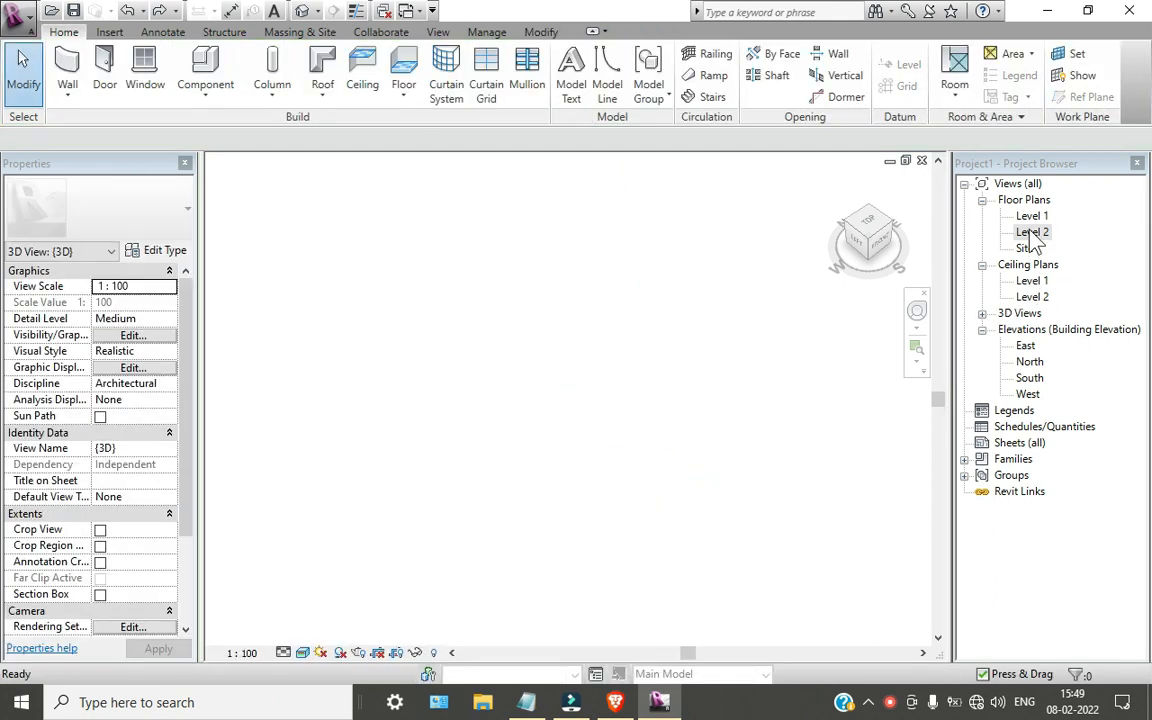
# - Draw a rectangle of Generic - 140mm Masonry walls, about 28000 by 19000, between the elevation markers in the Level 1 floor plan
pyautogui.doubleClick(1031, 216)
pyautogui.scroll(-2, 445, 393)
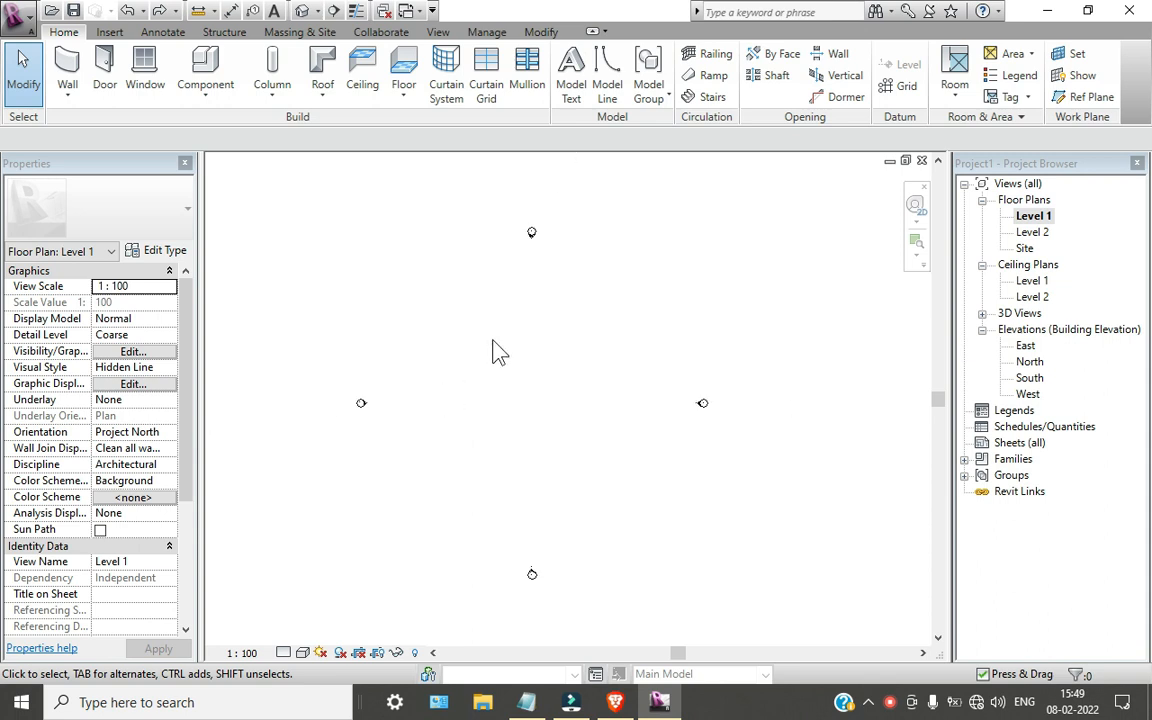
pyautogui.click(67, 68)
pyautogui.click(666, 55)
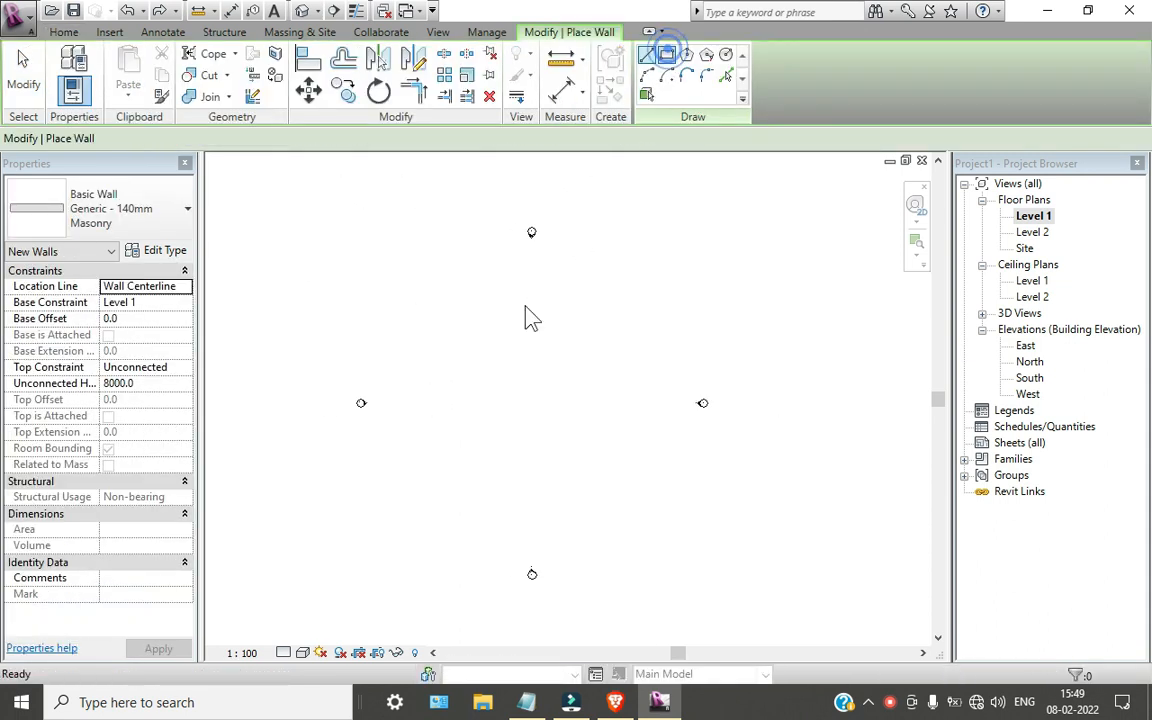
pyautogui.click(419, 328)
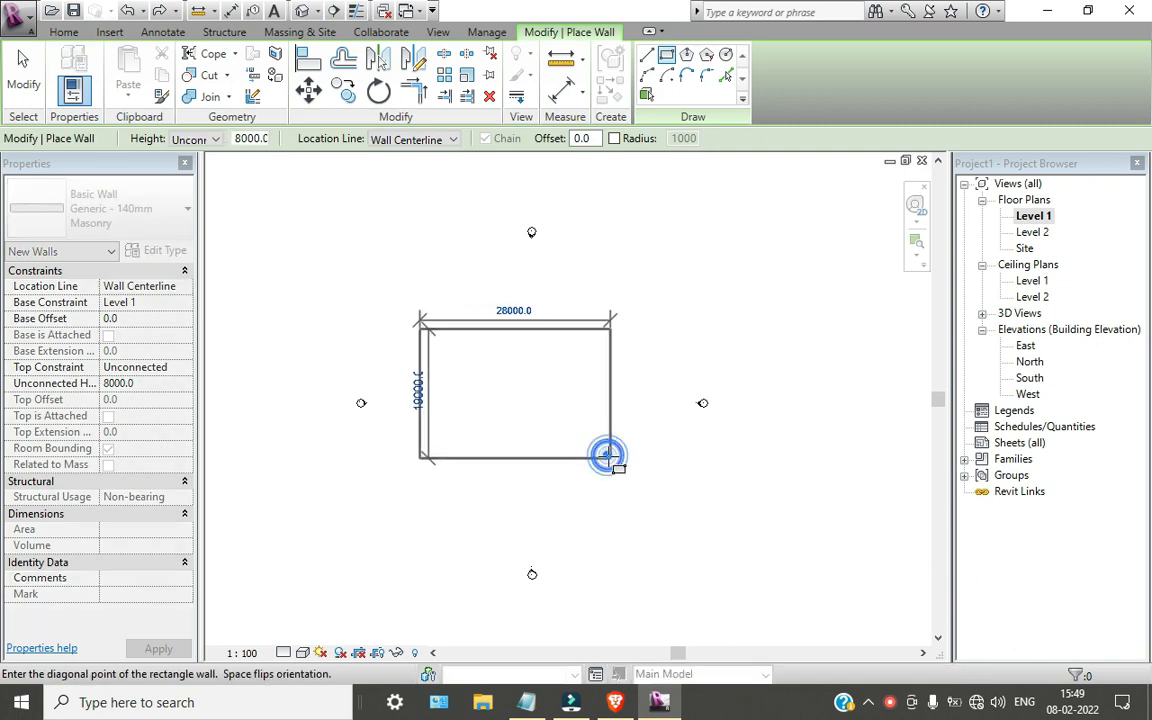
pyautogui.click(610, 458)
pyautogui.press('Escape')
pyautogui.press('Escape')
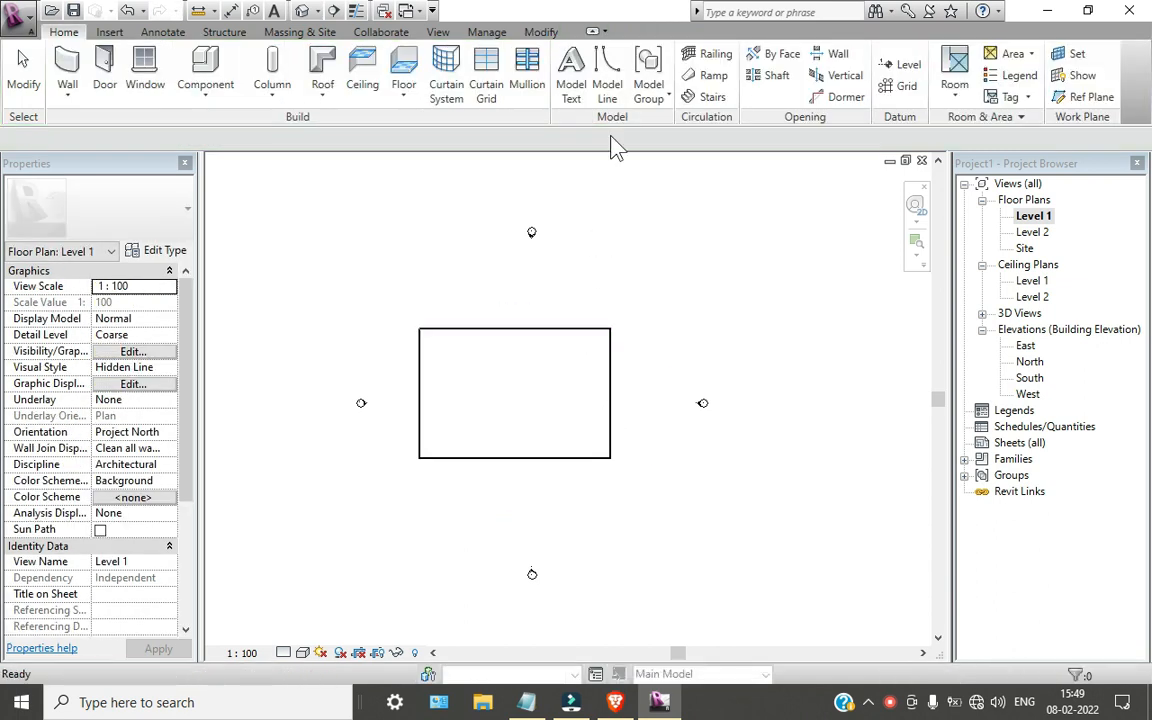
# - Open the 3D view in the Realistic visual style and examine the masonry texture of the new walls up close
pyautogui.moveTo(560, 300); pyautogui.dragTo(570, 255, button='middle')
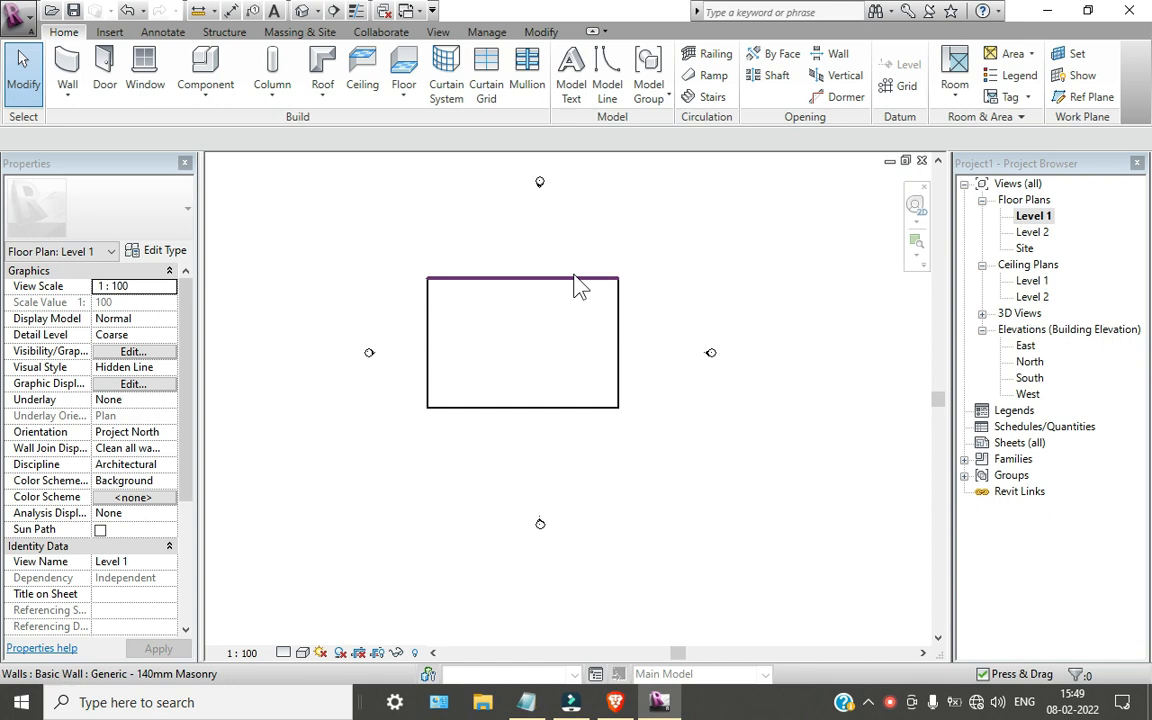
pyautogui.click(301, 11)
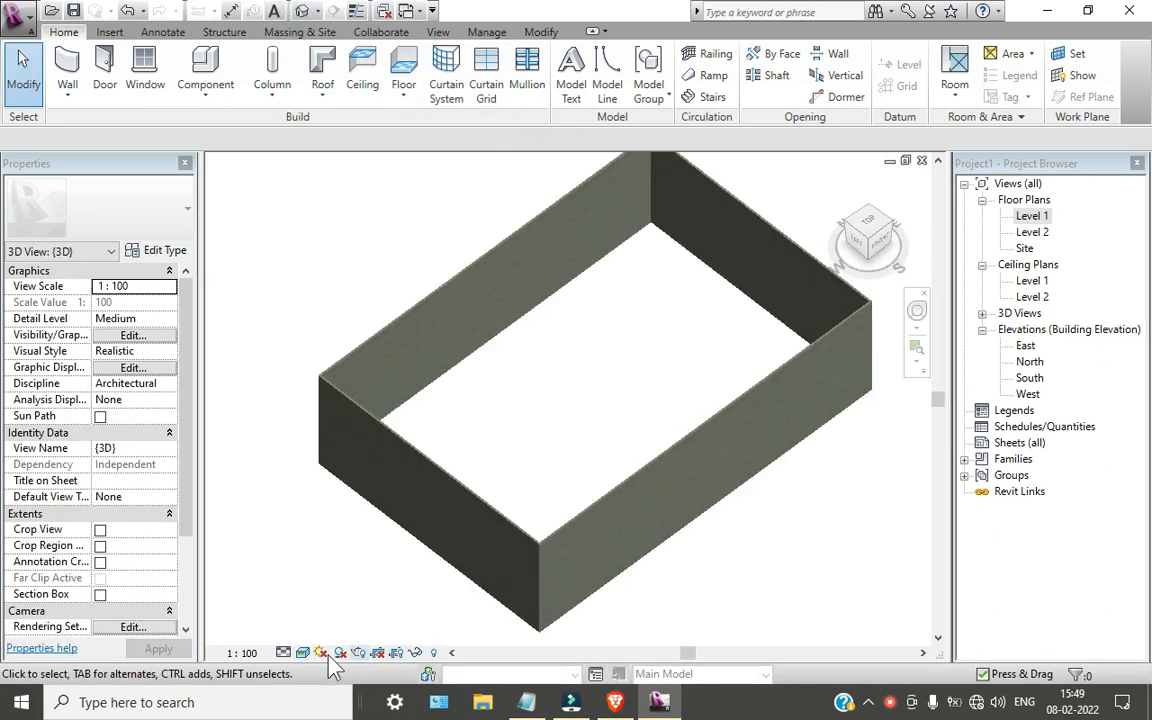
pyautogui.click(302, 652)
pyautogui.click(320, 633)
pyautogui.scroll(5, 570, 510)
pyautogui.scroll(3, 602, 530)
pyautogui.scroll(-5, 606, 522)
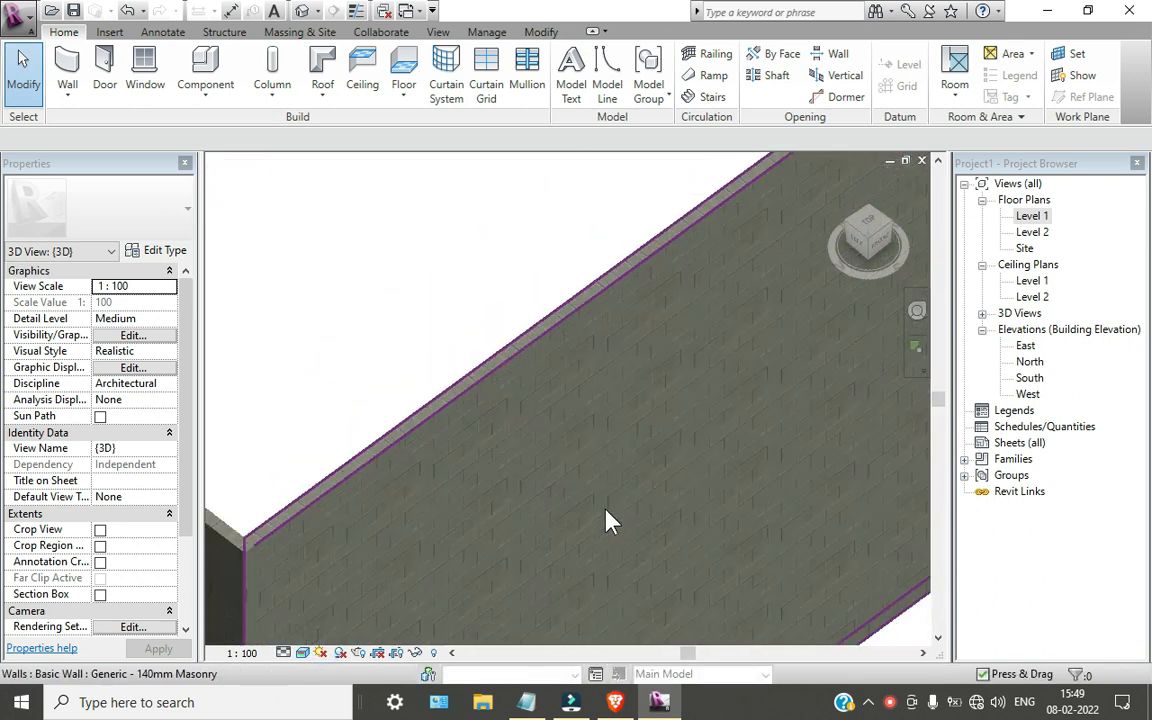
pyautogui.keyDown('shift'); pyautogui.moveTo(605, 512); pyautogui.dragTo(447, 412, button='middle'); pyautogui.keyUp('shift')
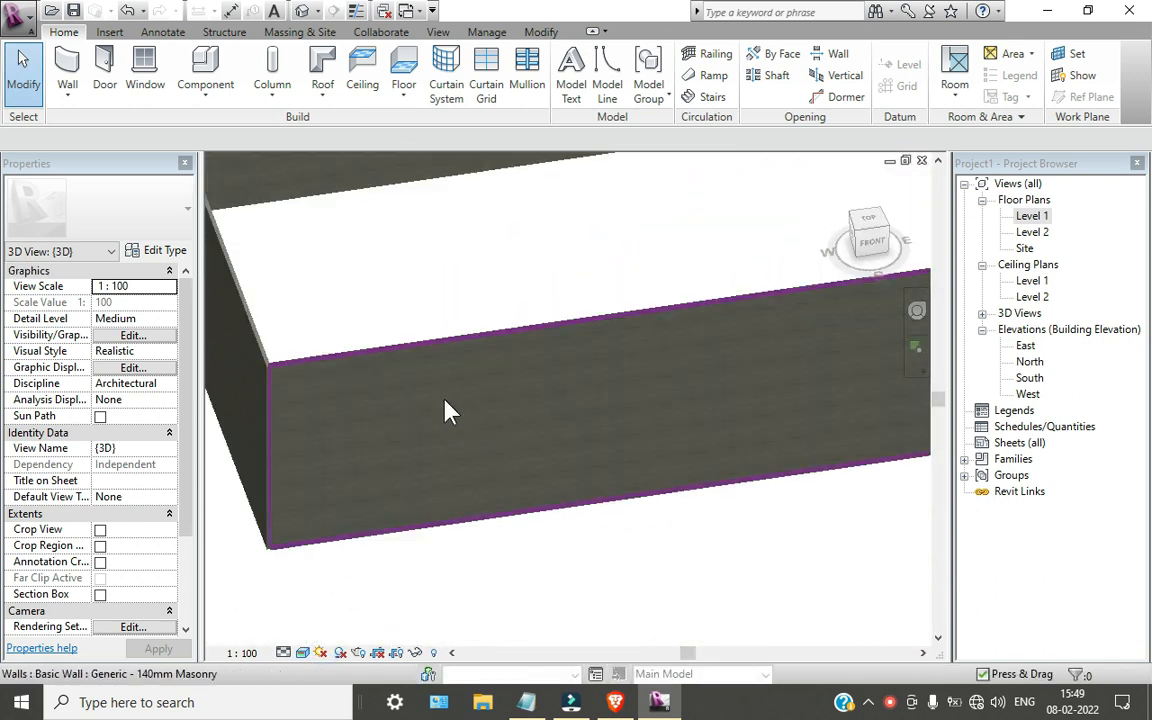
# - Open the Level 1 ceiling plan and start a ceiling of the Compound Ceiling 600 x 600mm Grid type
pyautogui.click(1032, 297)
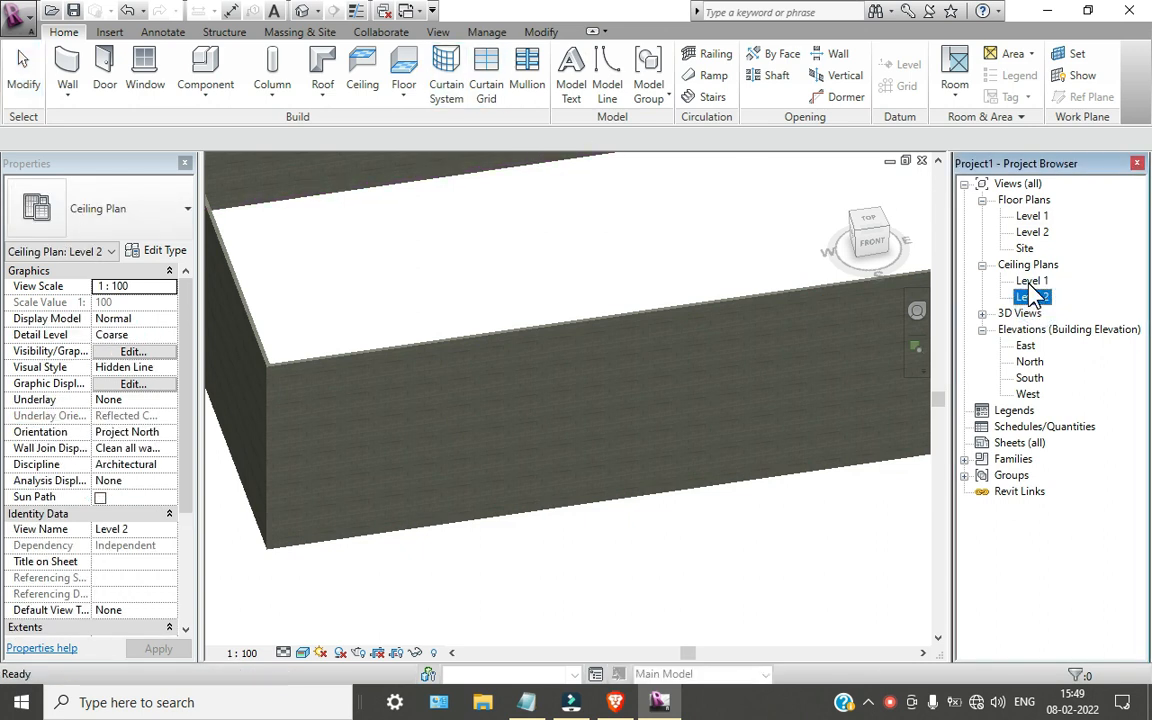
pyautogui.doubleClick(1031, 283)
pyautogui.scroll(-2, 674, 406)
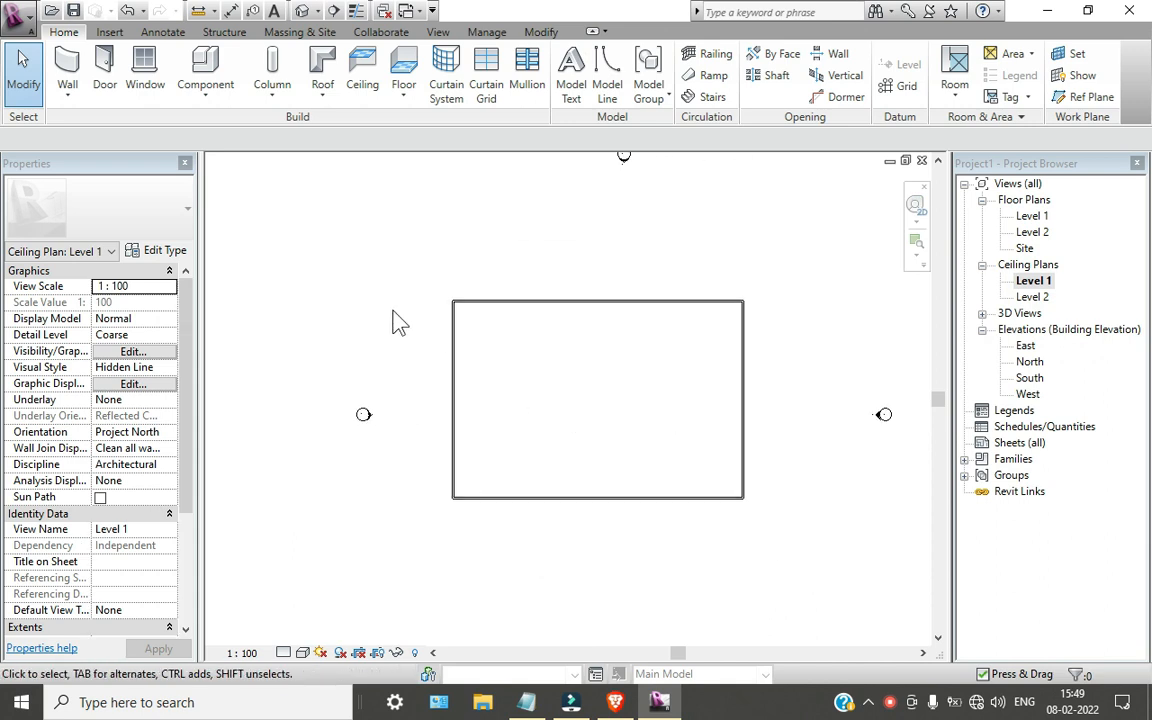
pyautogui.click(364, 80)
pyautogui.click(93, 218)
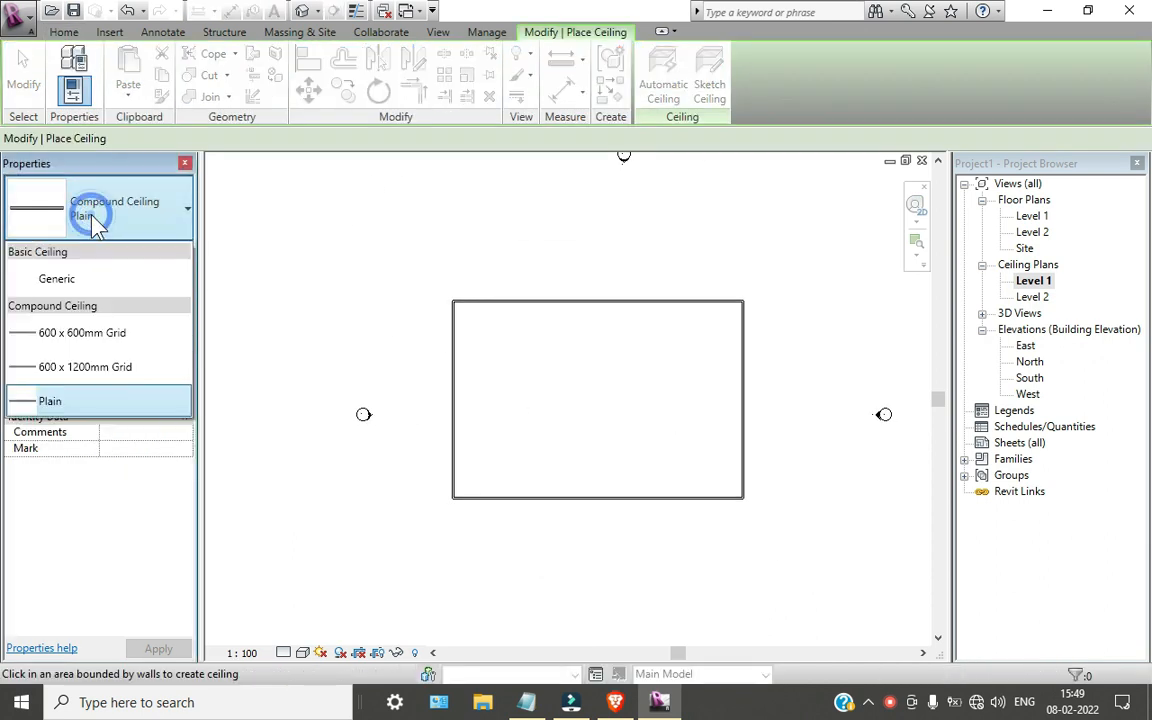
pyautogui.click(99, 349)
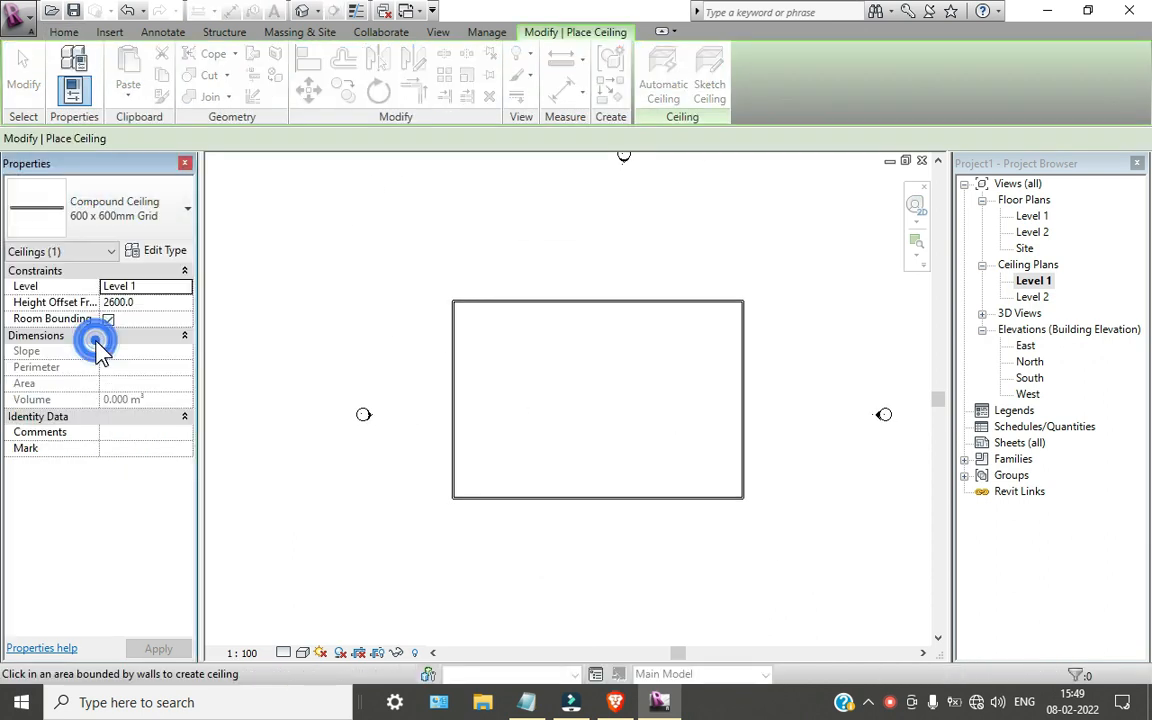
# - Set the coarse scale fill pattern of the 600 x 600mm Grid ceiling type to Wood 2
pyautogui.click(160, 252)
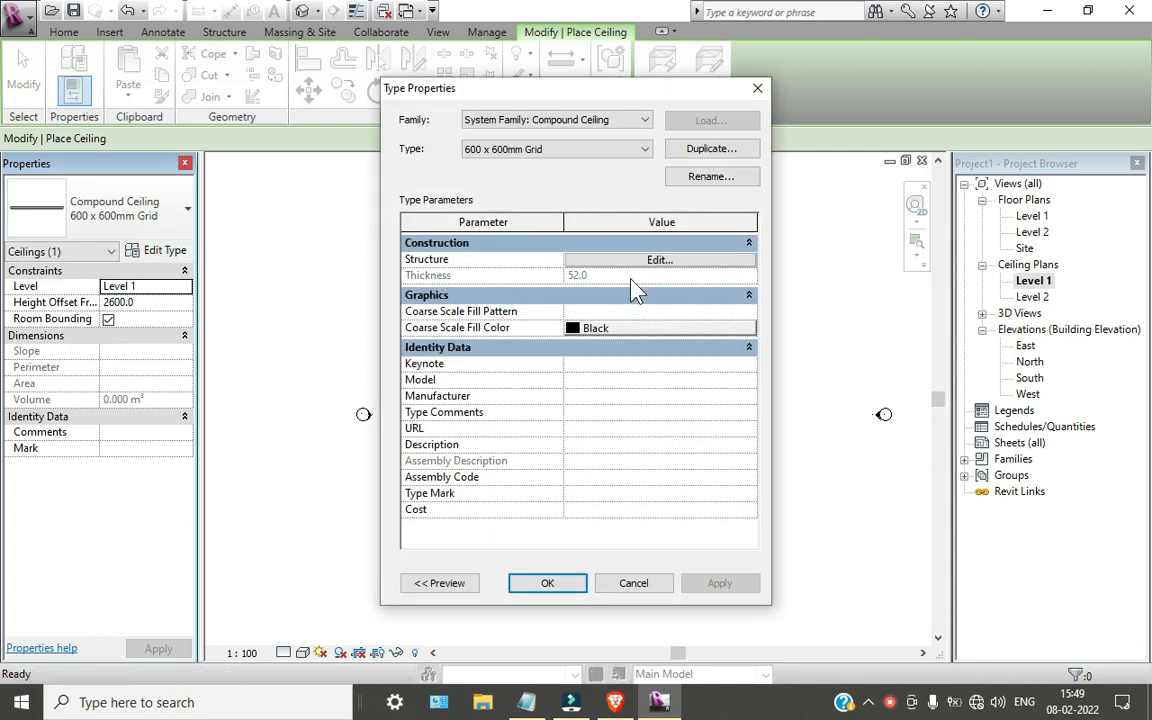
pyautogui.click(749, 311)
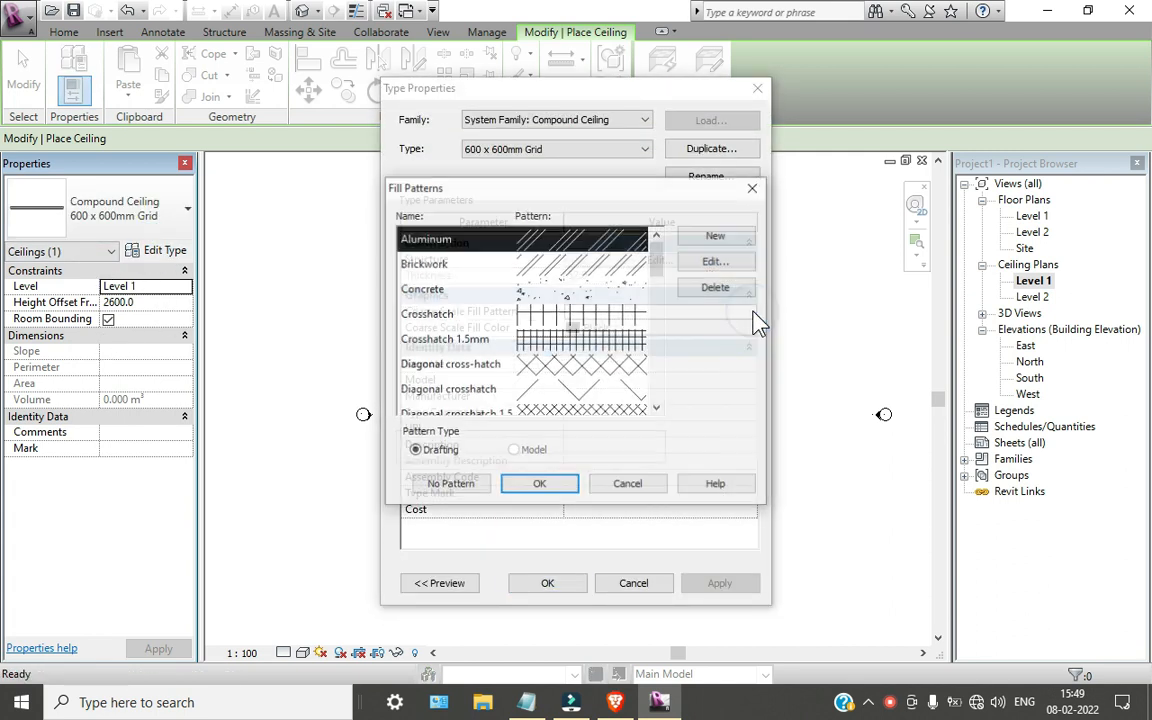
pyautogui.scroll(-4, 525, 328)
pyautogui.scroll(-1, 525, 328)
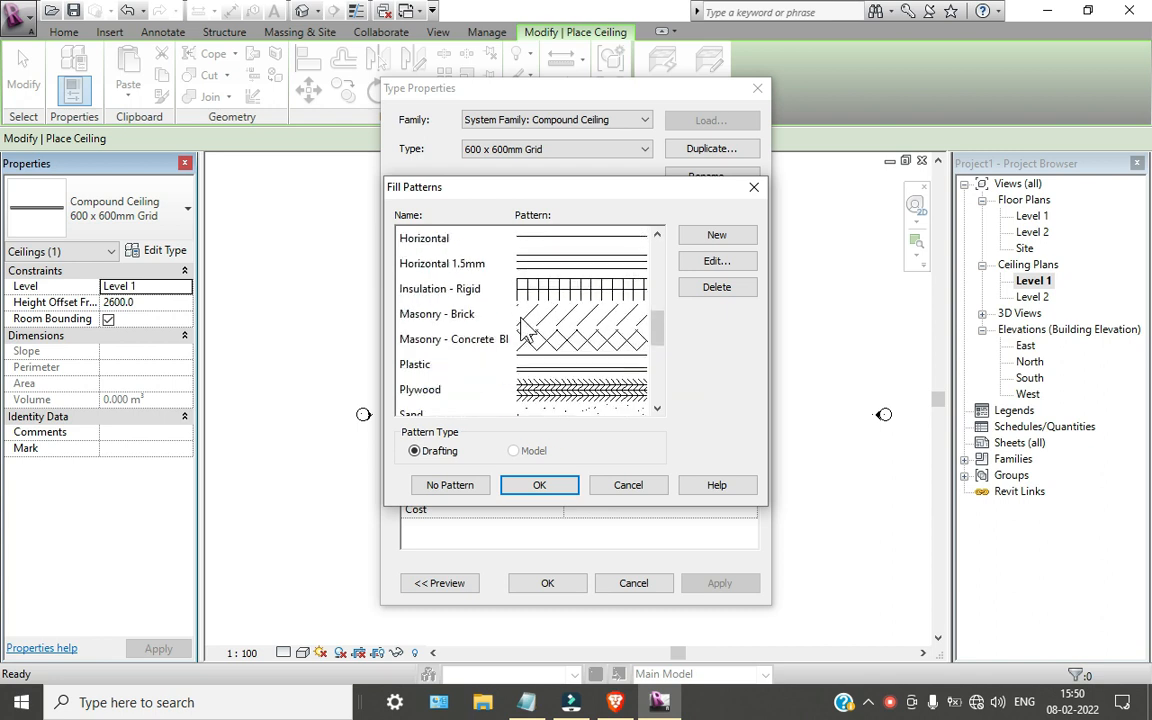
pyautogui.scroll(-4, 566, 397)
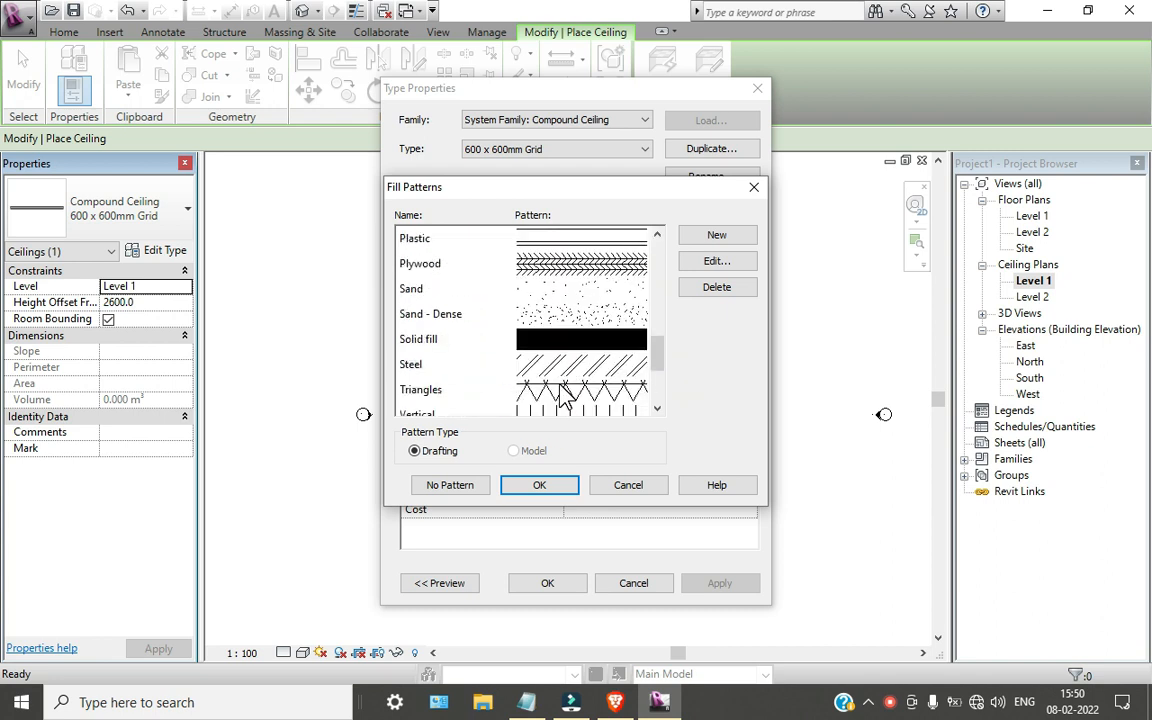
pyautogui.click(557, 367)
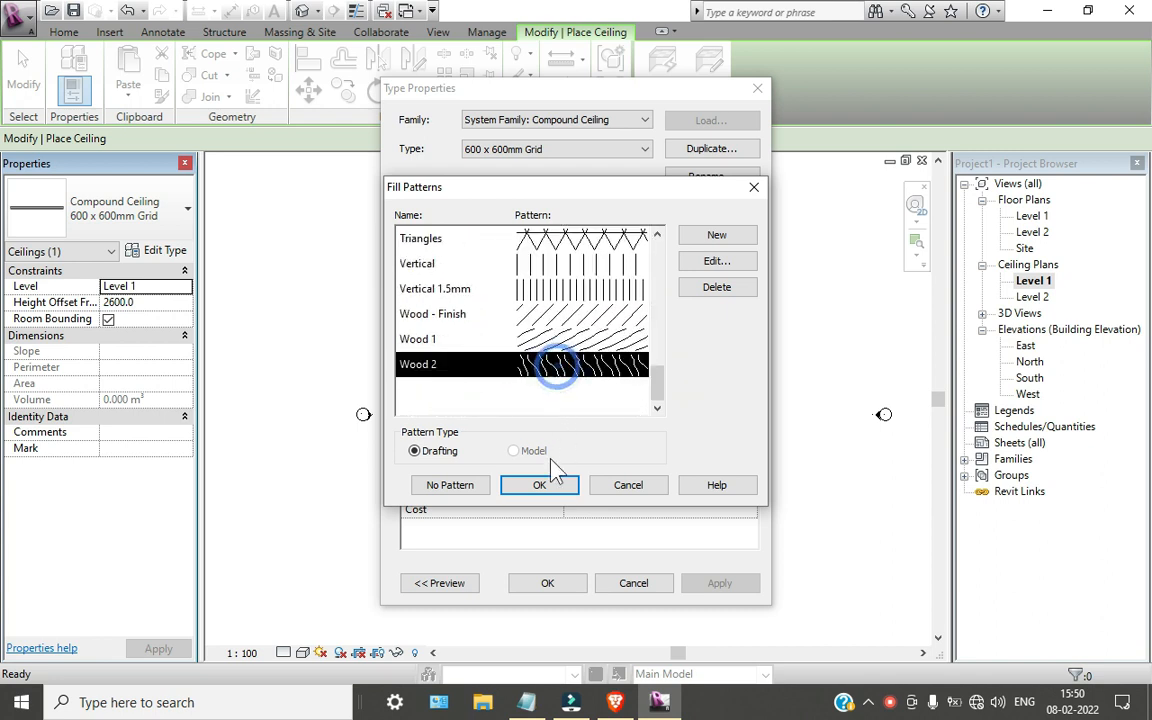
pyautogui.click(540, 487)
pyautogui.click(548, 584)
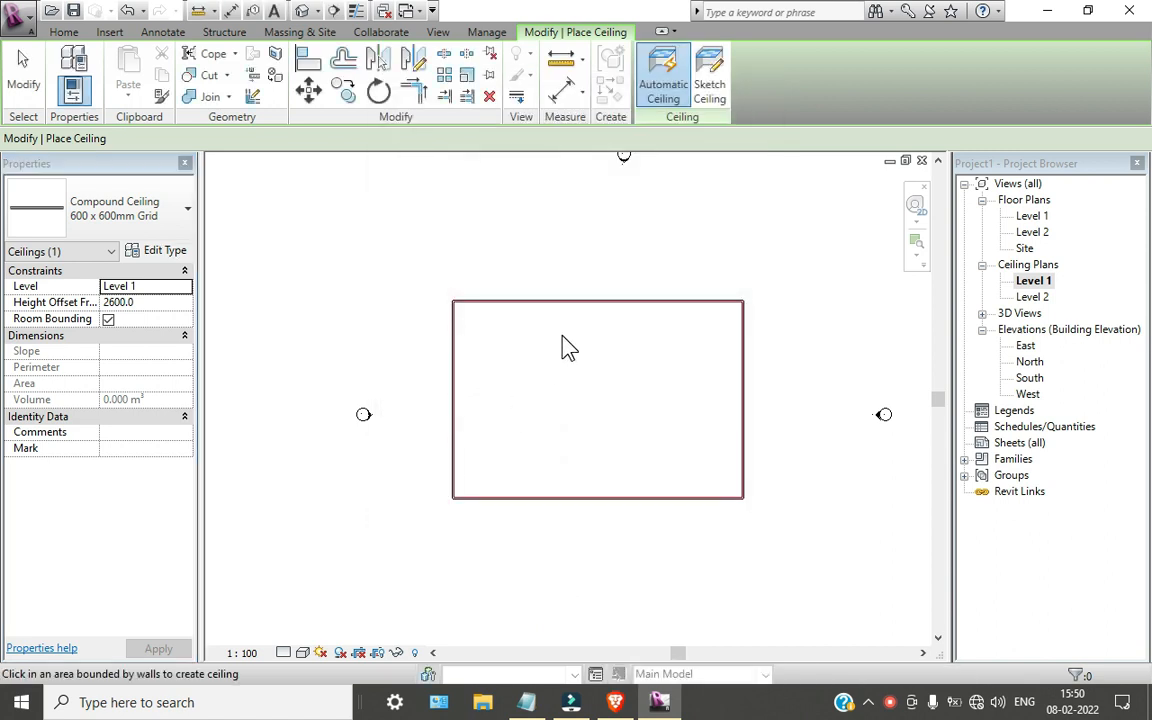
# - Place an automatic ceiling inside the rectangular room, and set the height offset from level for new ceilings to 3000
pyautogui.click(562, 337)
pyautogui.scroll(4, 609, 404)
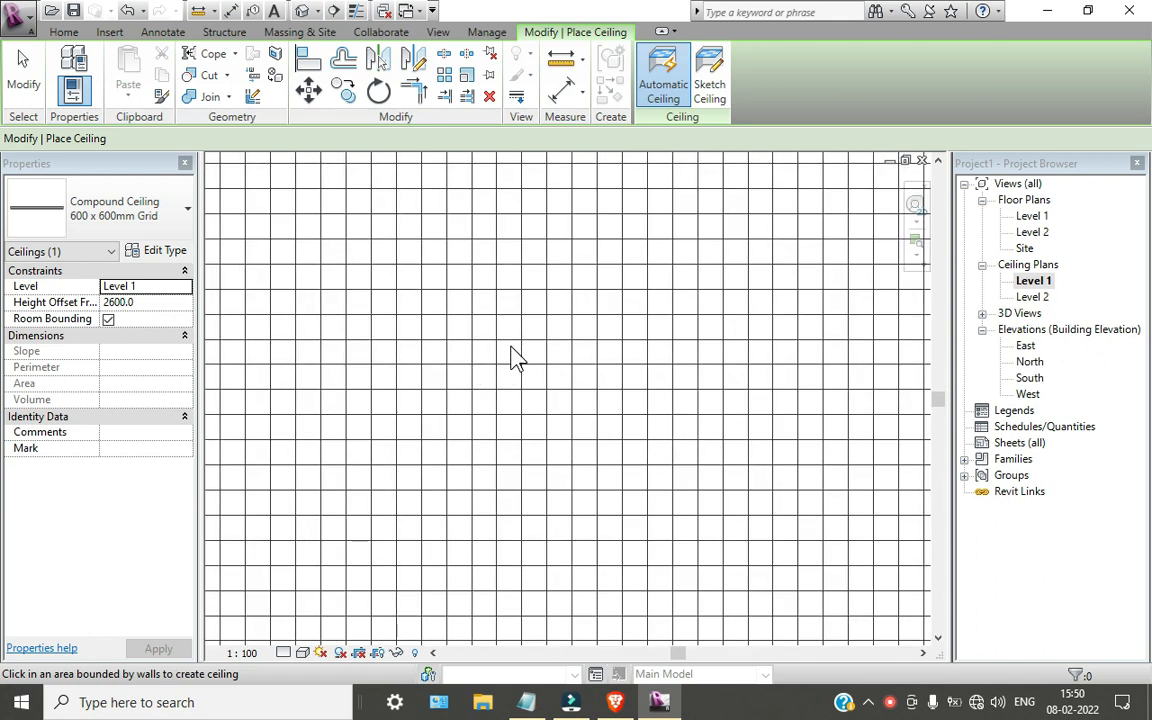
pyautogui.click(140, 302)
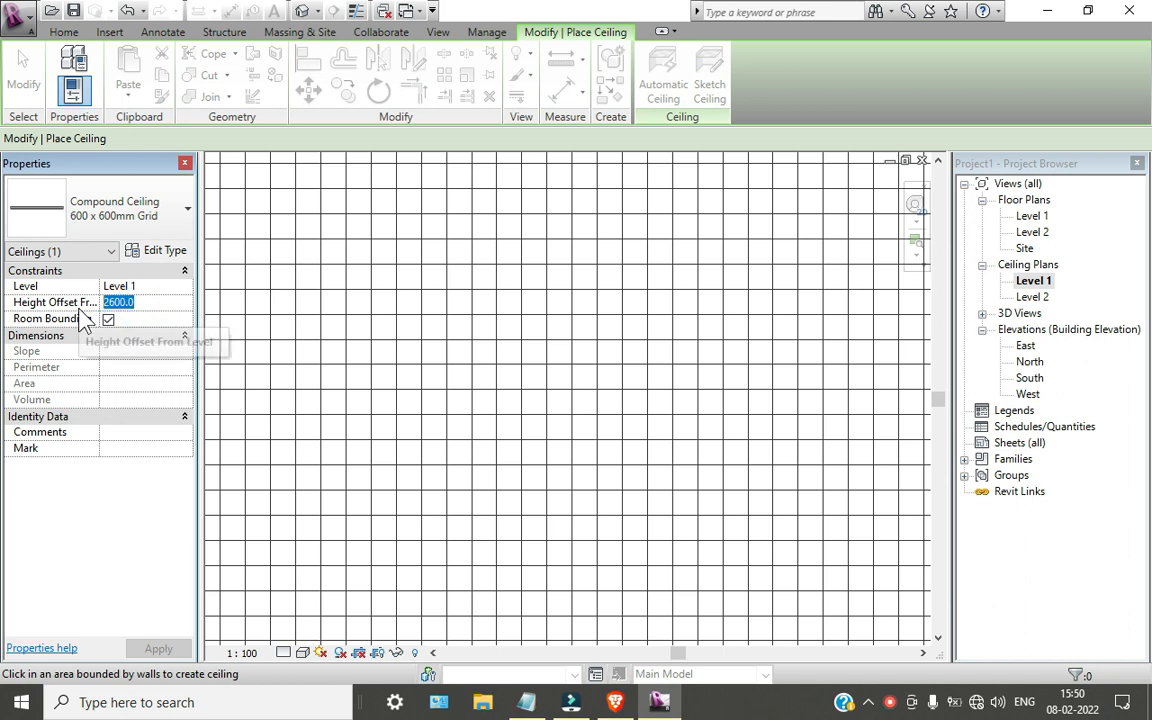
pyautogui.write('30')
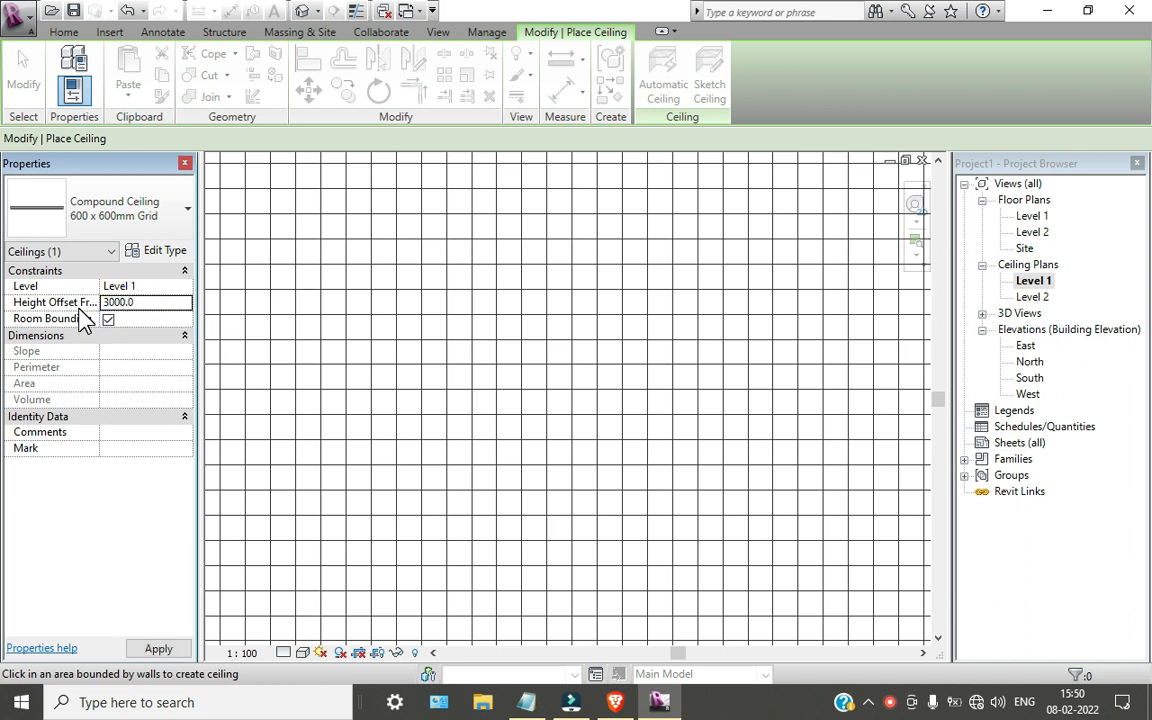
pyautogui.write('00.0')
pyautogui.click(158, 649)
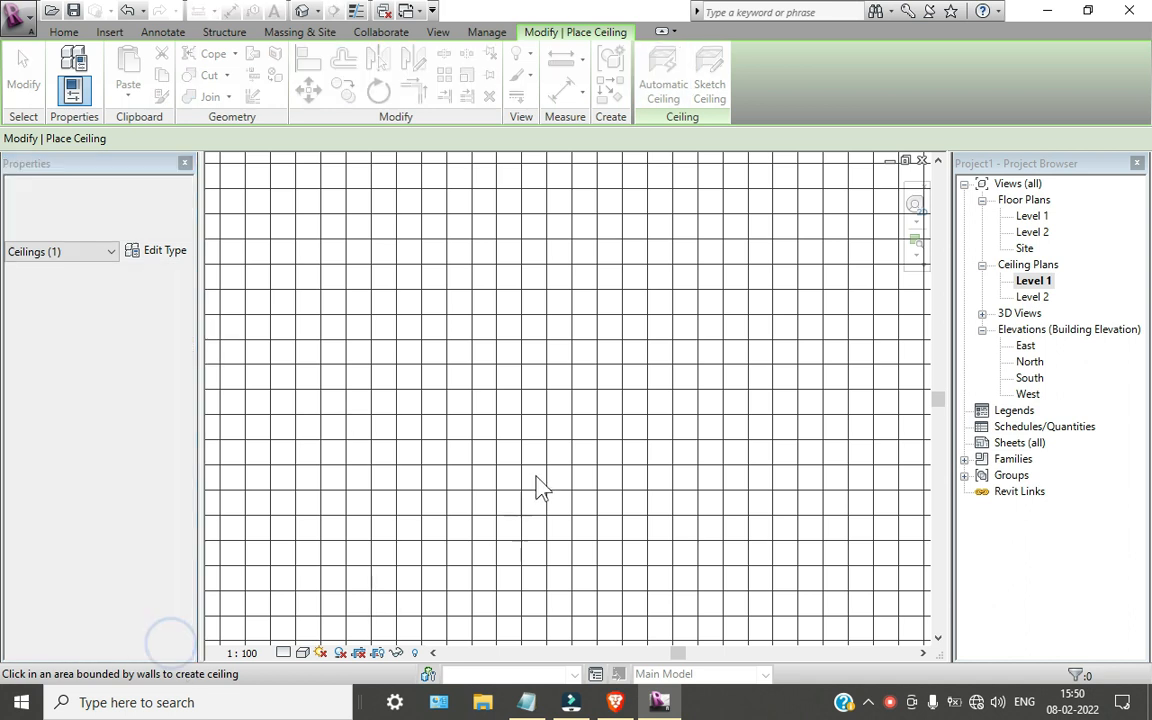
pyautogui.scroll(-1, 530, 480)
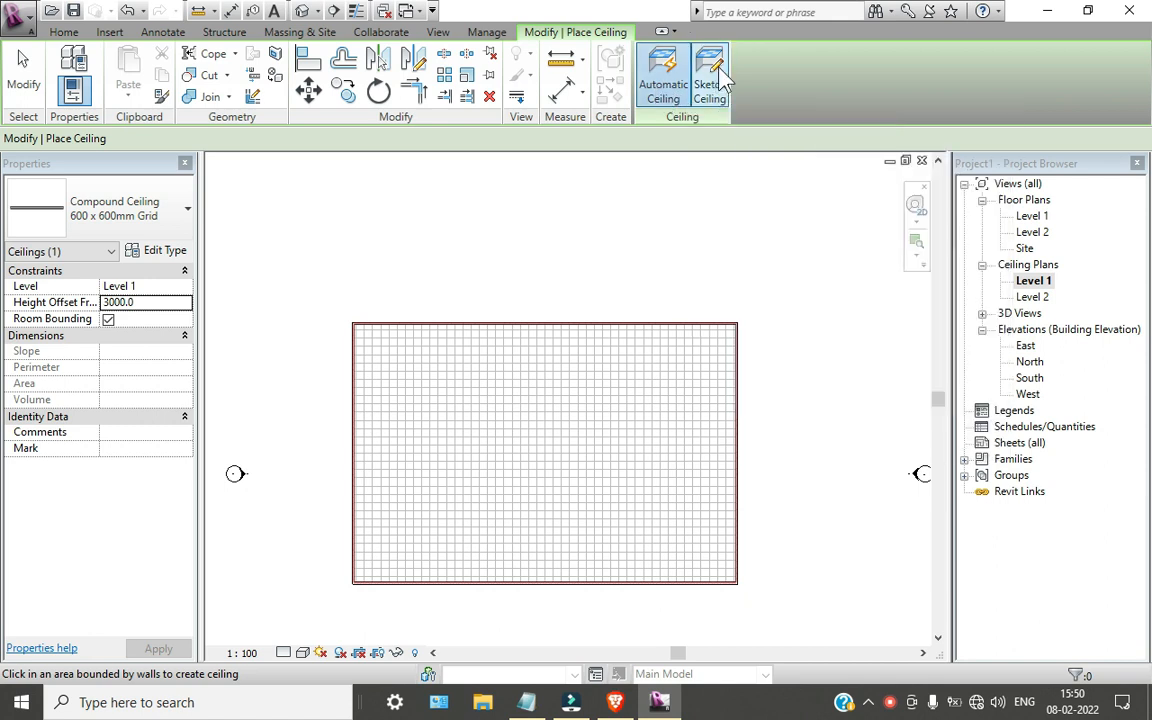
# - Load the Ceiling Spotlight (1).rfa family from the Lighting Fixtures folder of the Metric Library
pyautogui.click(110, 32)
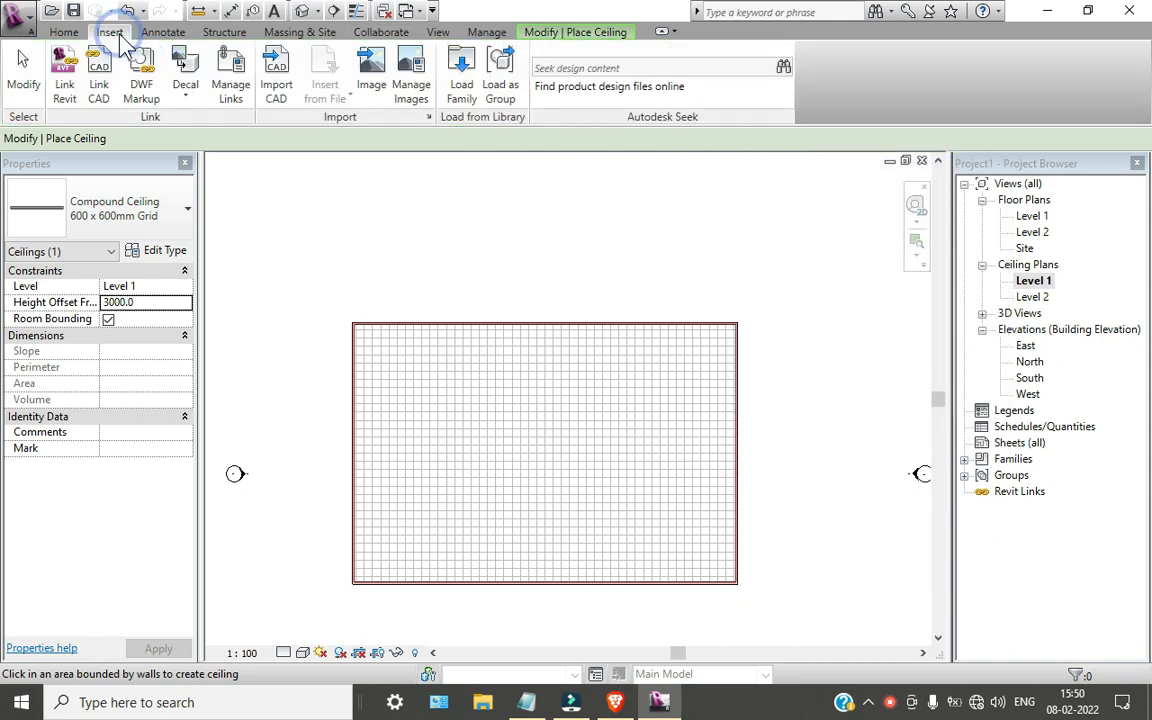
pyautogui.click(462, 70)
pyautogui.scroll(-2, 231, 303)
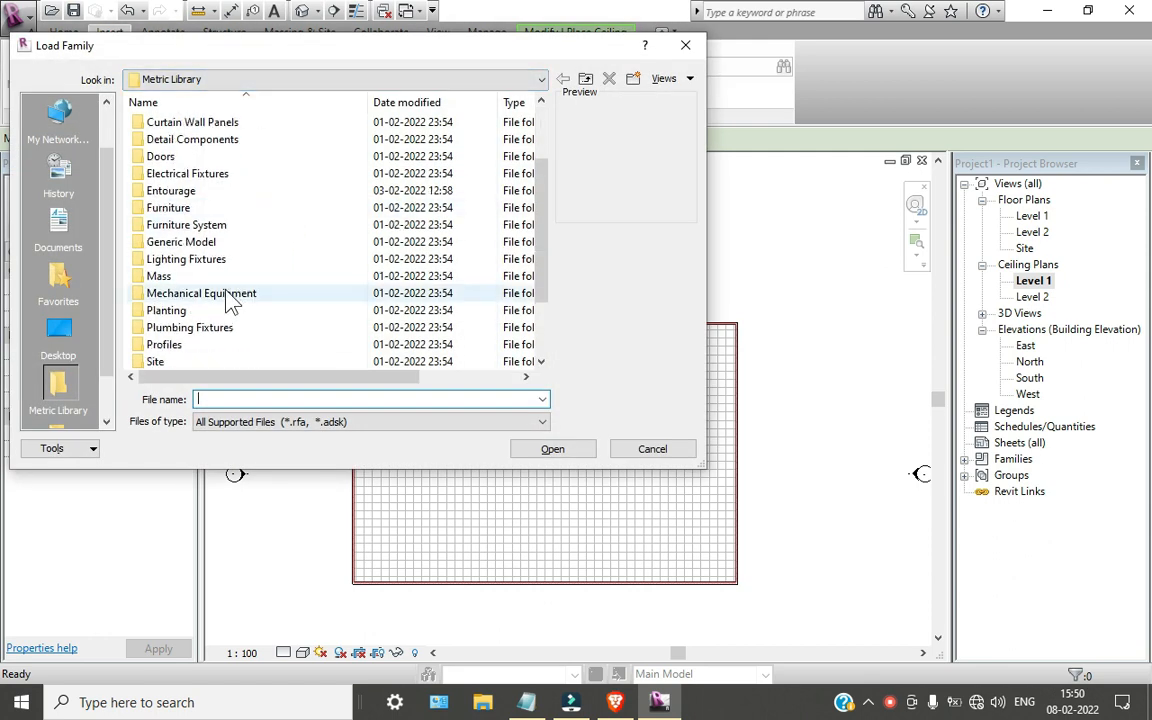
pyautogui.doubleClick(226, 261)
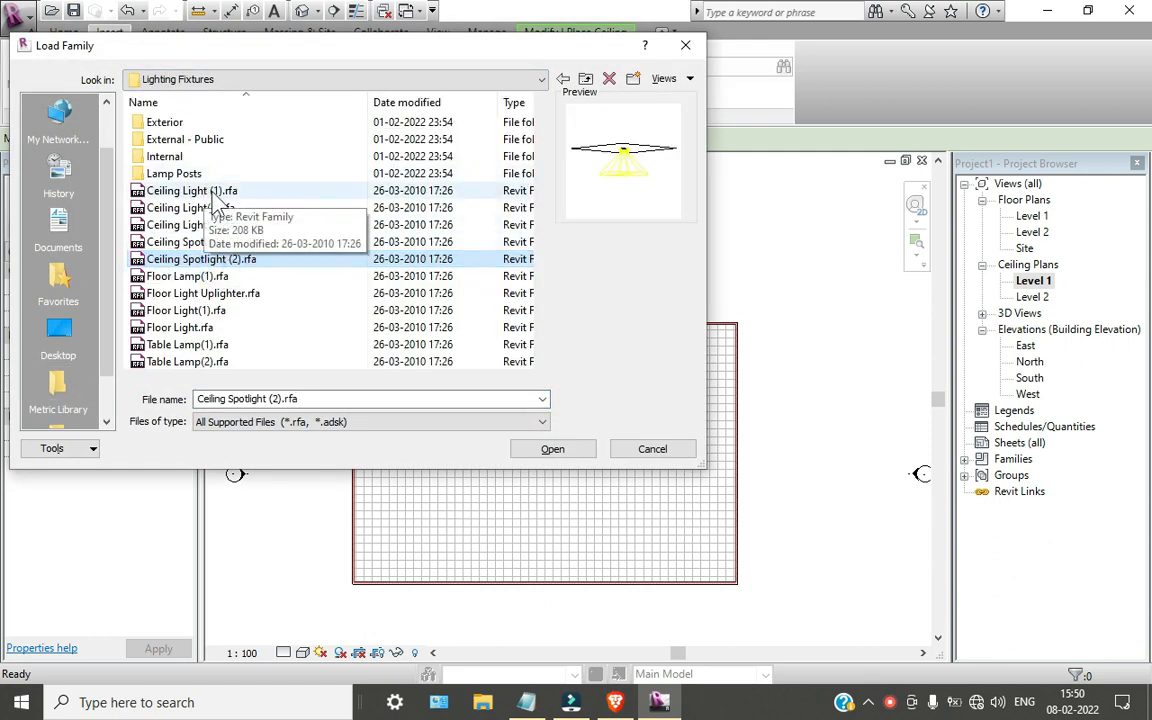
pyautogui.click(200, 190)
pyautogui.click(222, 207)
pyautogui.click(222, 192)
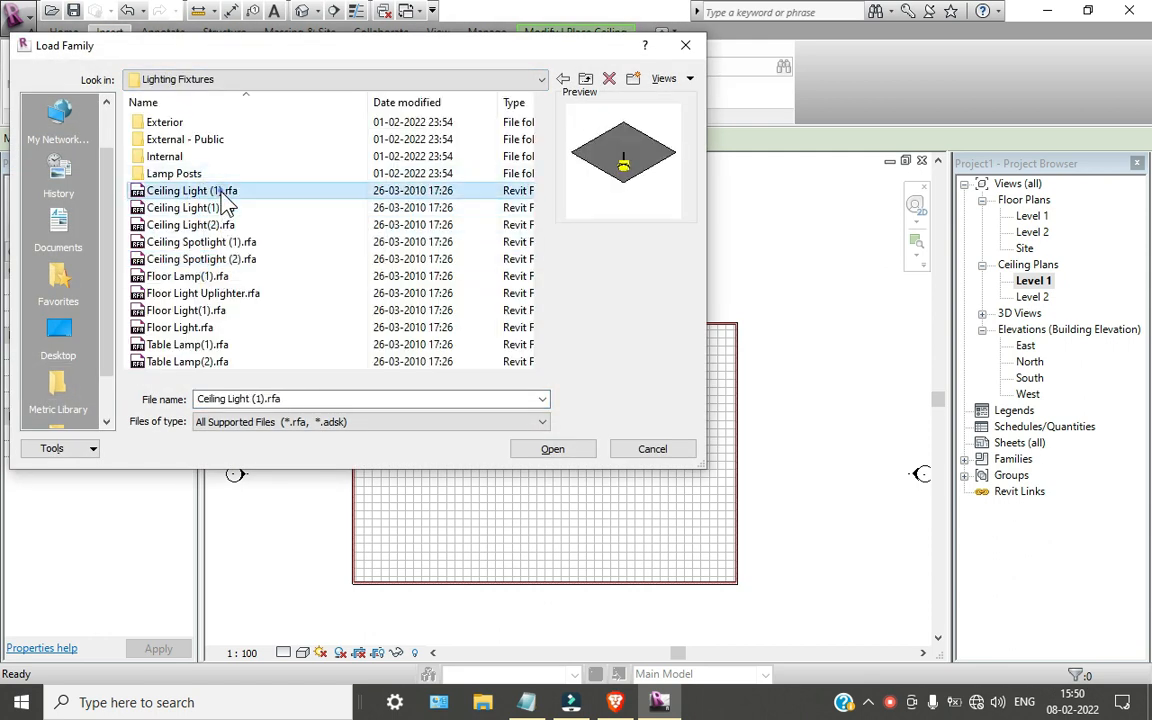
pyautogui.click(245, 242)
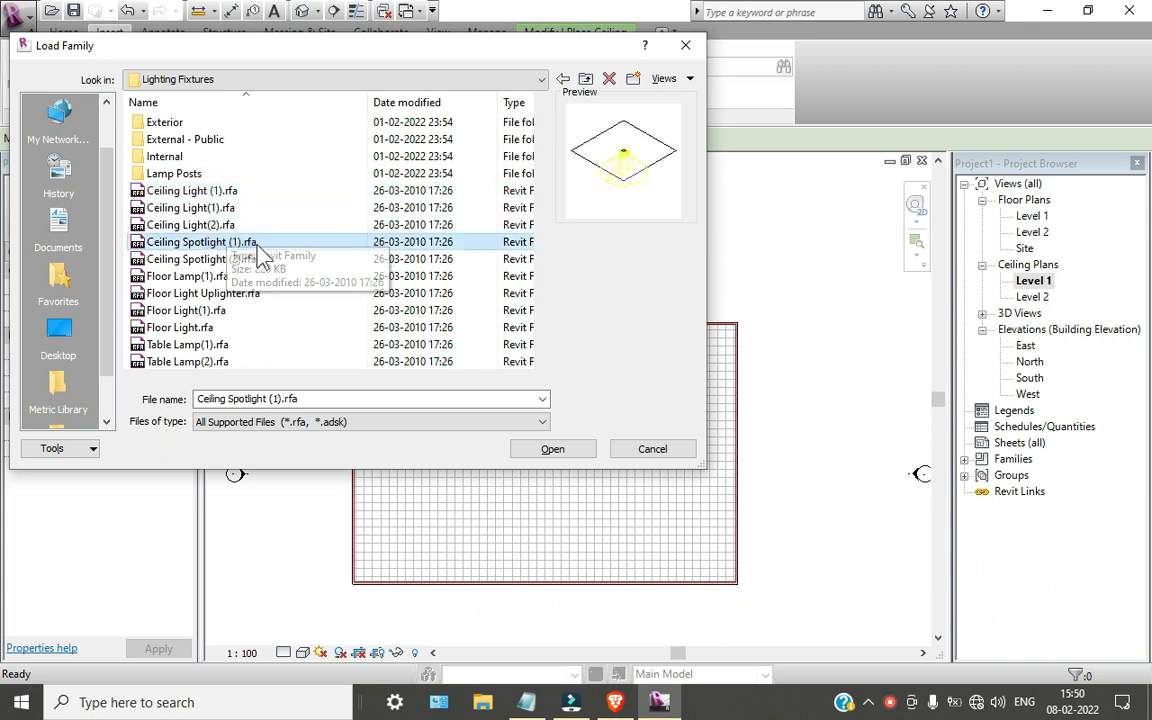
pyautogui.click(558, 452)
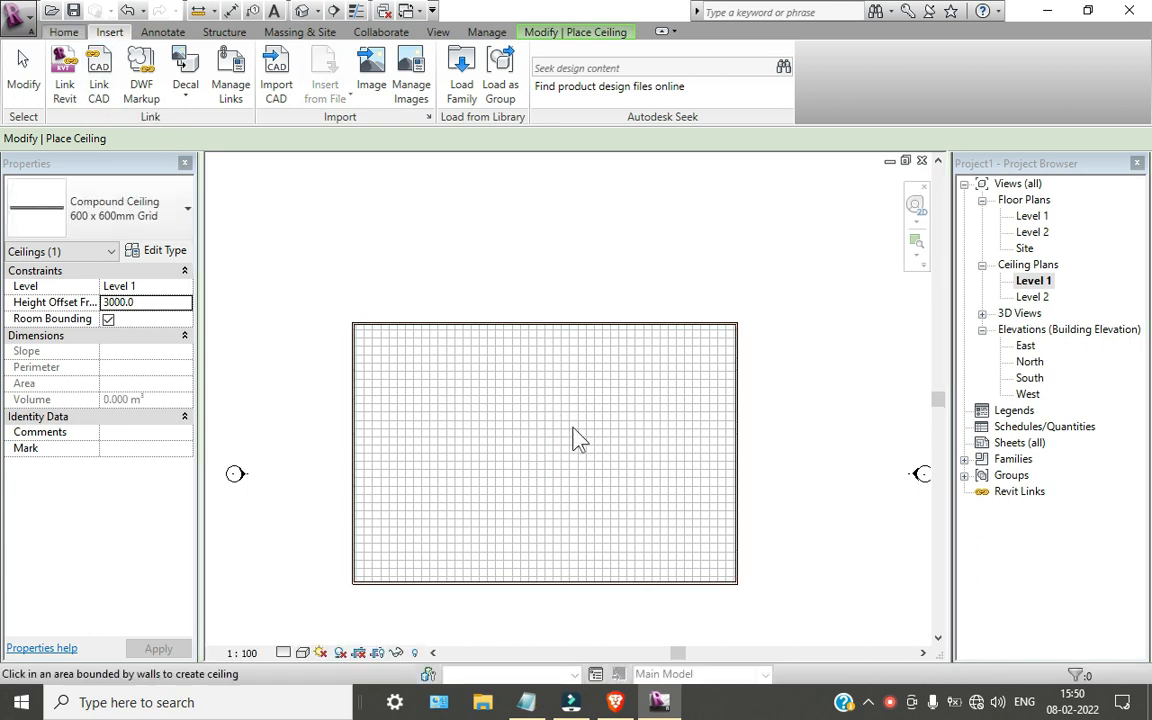
# - Place four Ceiling Spotlight (1) 200 watts components at scattered spots on the gridded ceiling
pyautogui.click(63, 32)
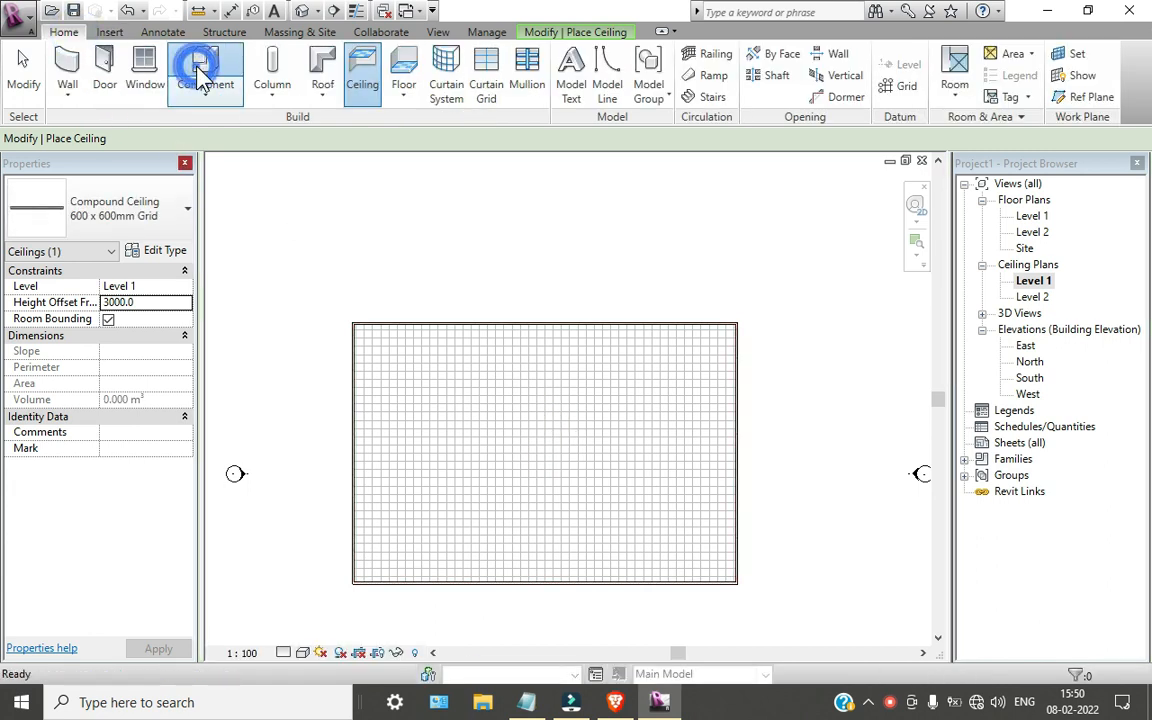
pyautogui.click(200, 75)
pyautogui.scroll(3, 430, 416)
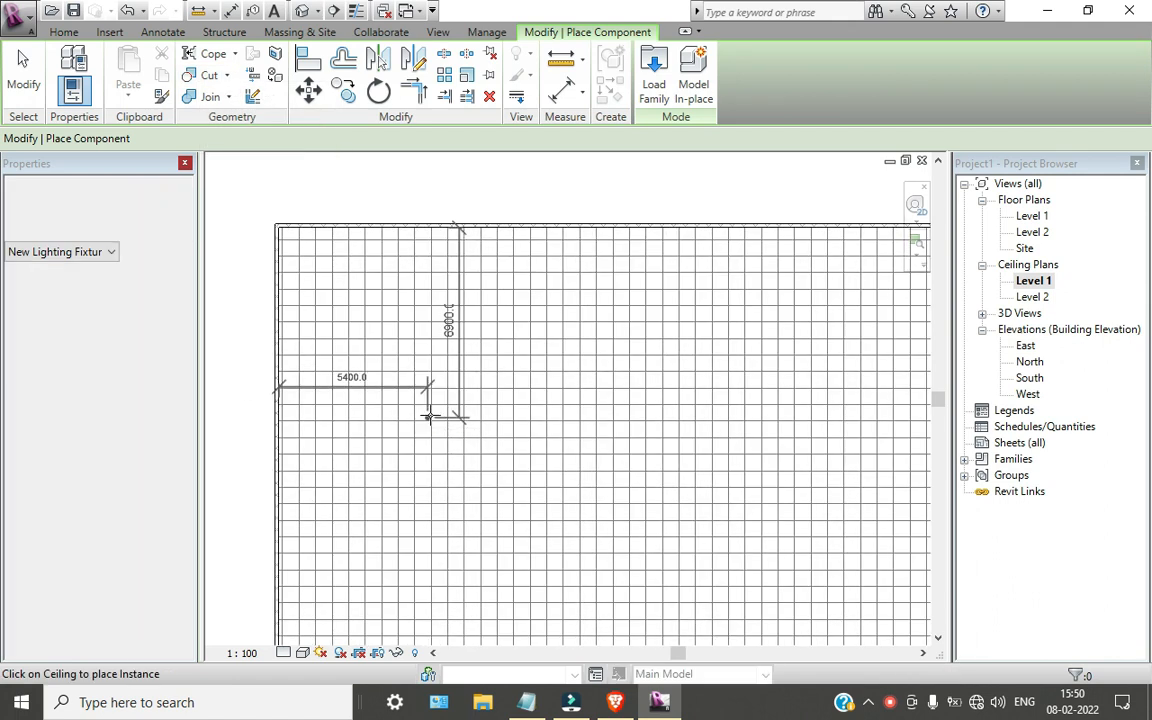
pyautogui.scroll(3, 430, 416)
pyautogui.scroll(-3, 409, 301)
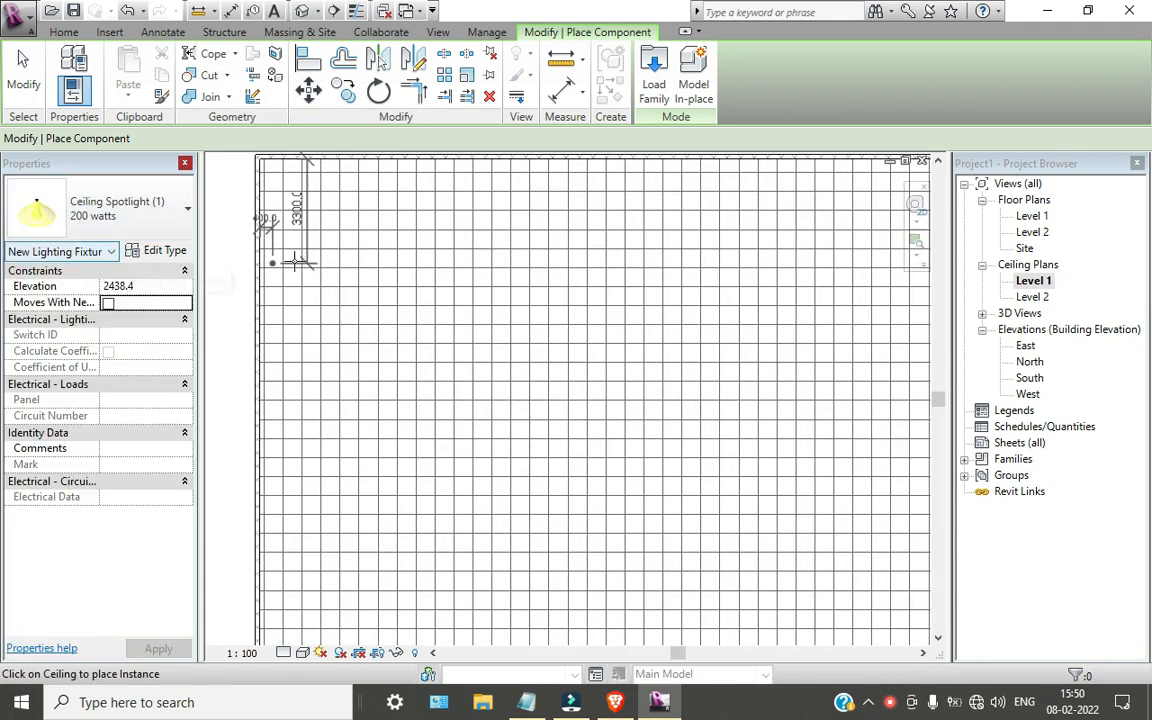
pyautogui.scroll(2, 409, 251)
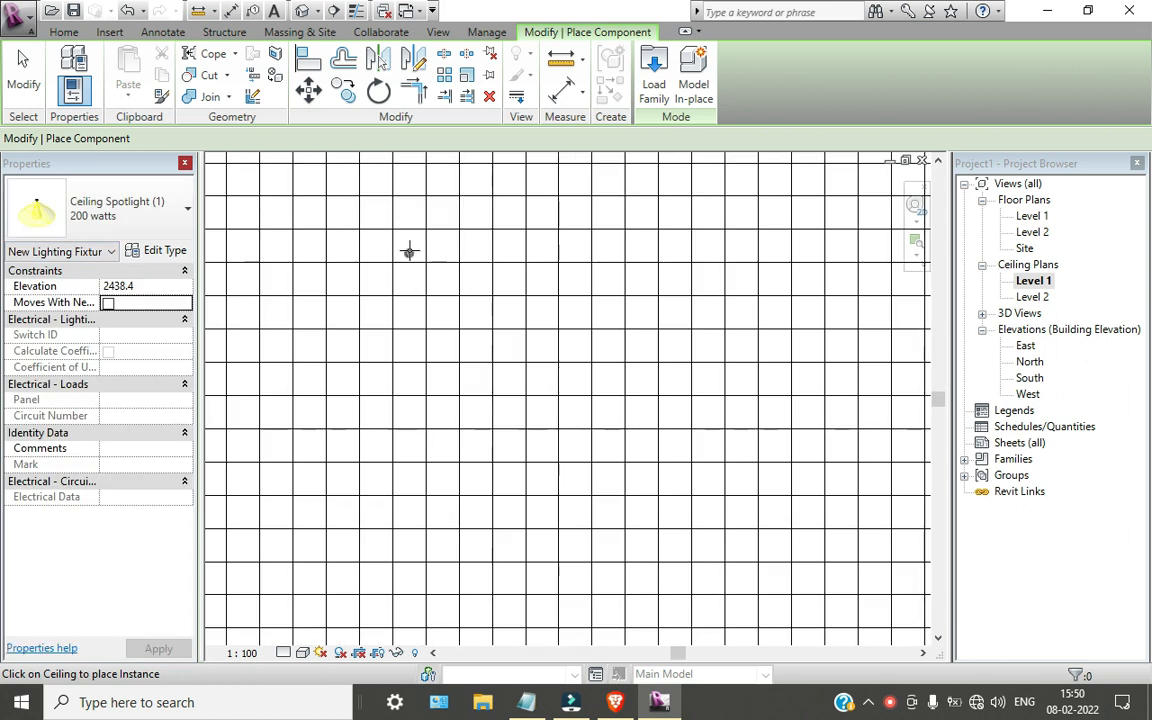
pyautogui.scroll(-2, 499, 369)
pyautogui.moveTo(499, 368); pyautogui.dragTo(418, 349, button='middle')
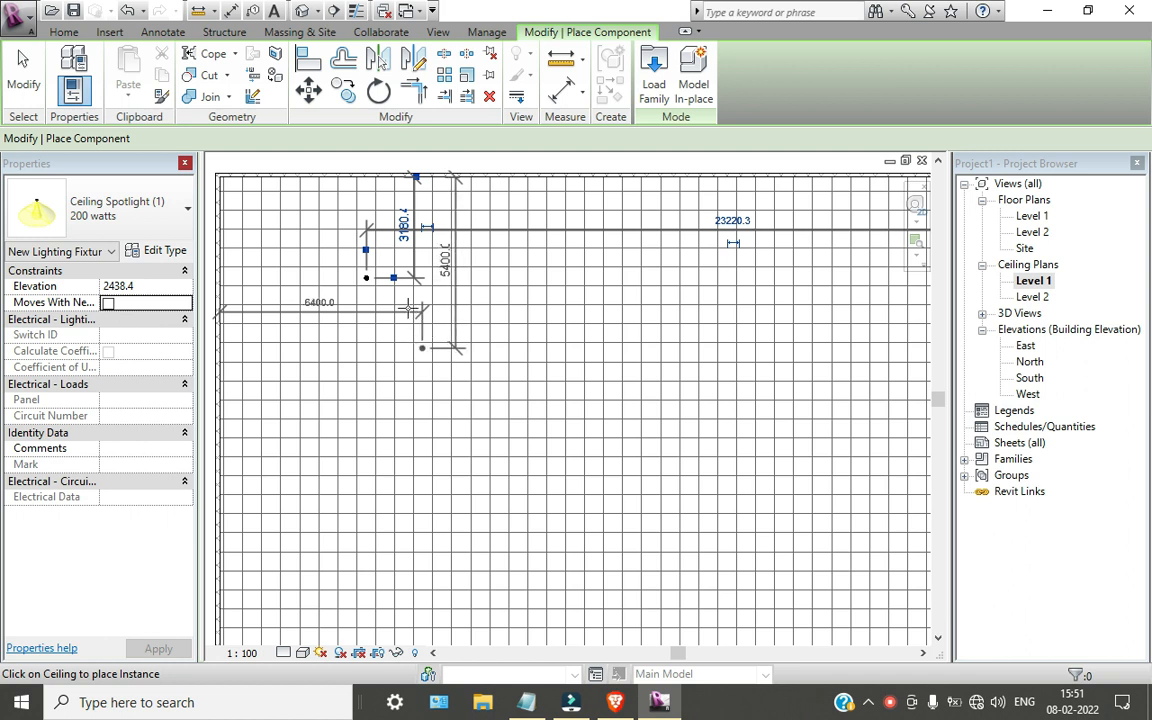
pyautogui.click(488, 366)
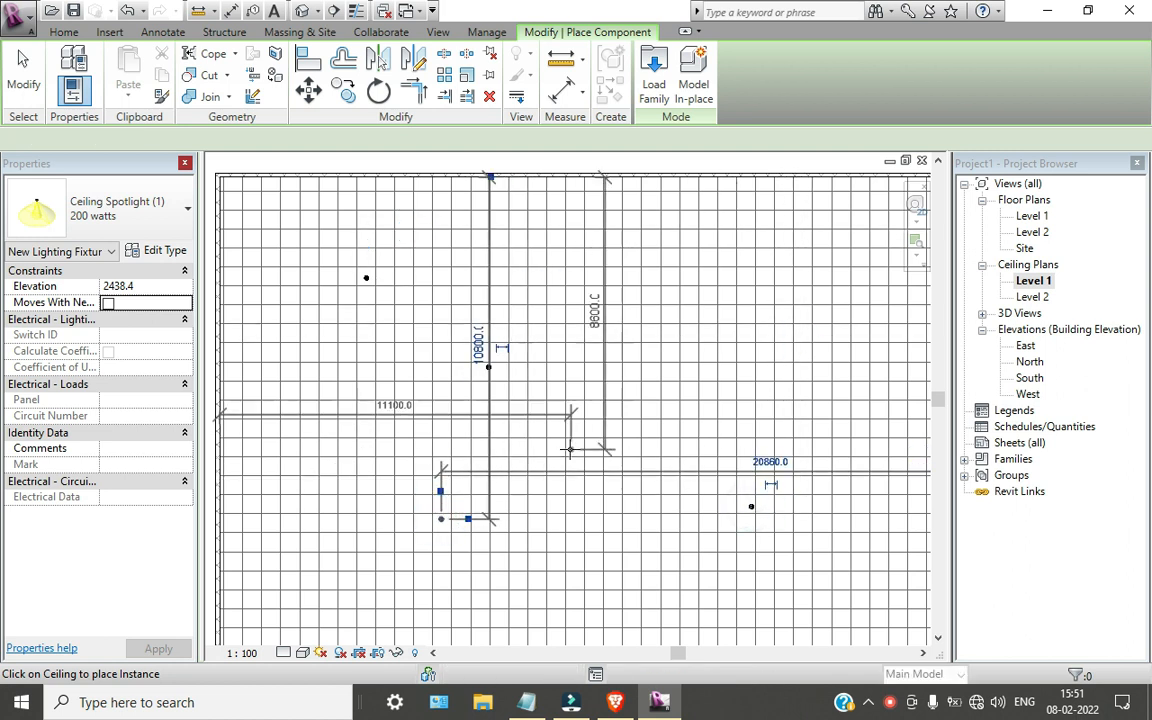
pyautogui.press('Escape')
pyautogui.press('Escape')
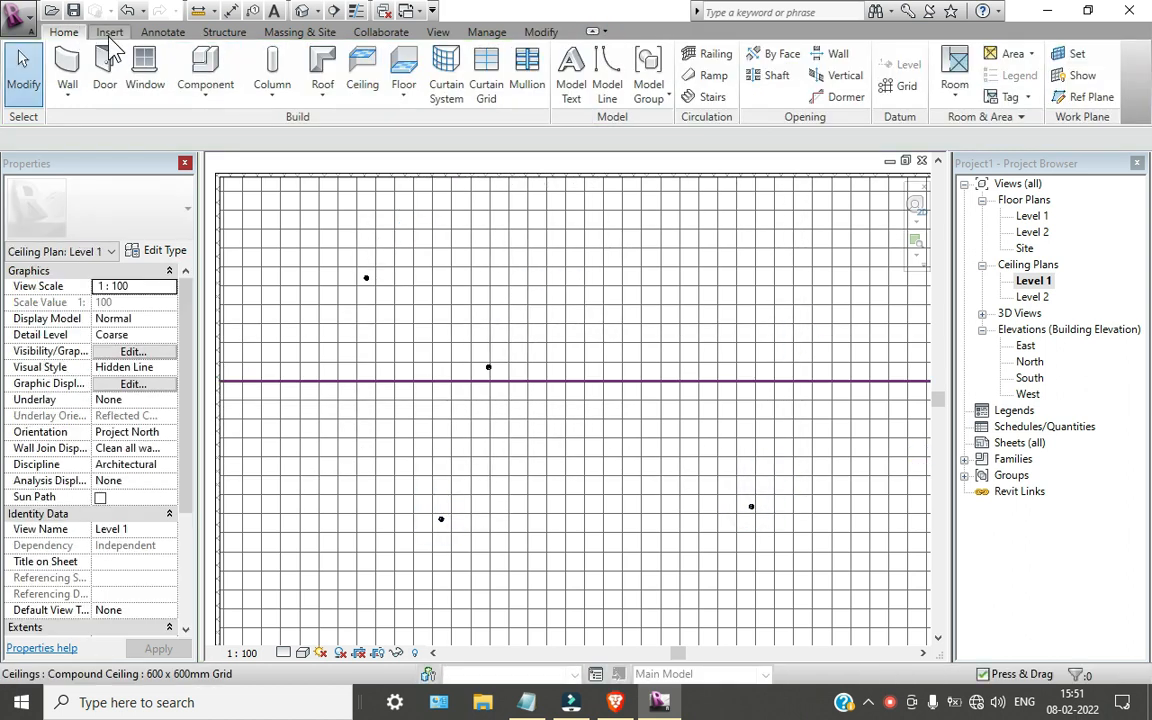
# - Preview the light families in the Lighting Fixtures folder of the Metric Library for loading
pyautogui.click(110, 31)
pyautogui.click(461, 85)
pyautogui.scroll(-2, 257, 309)
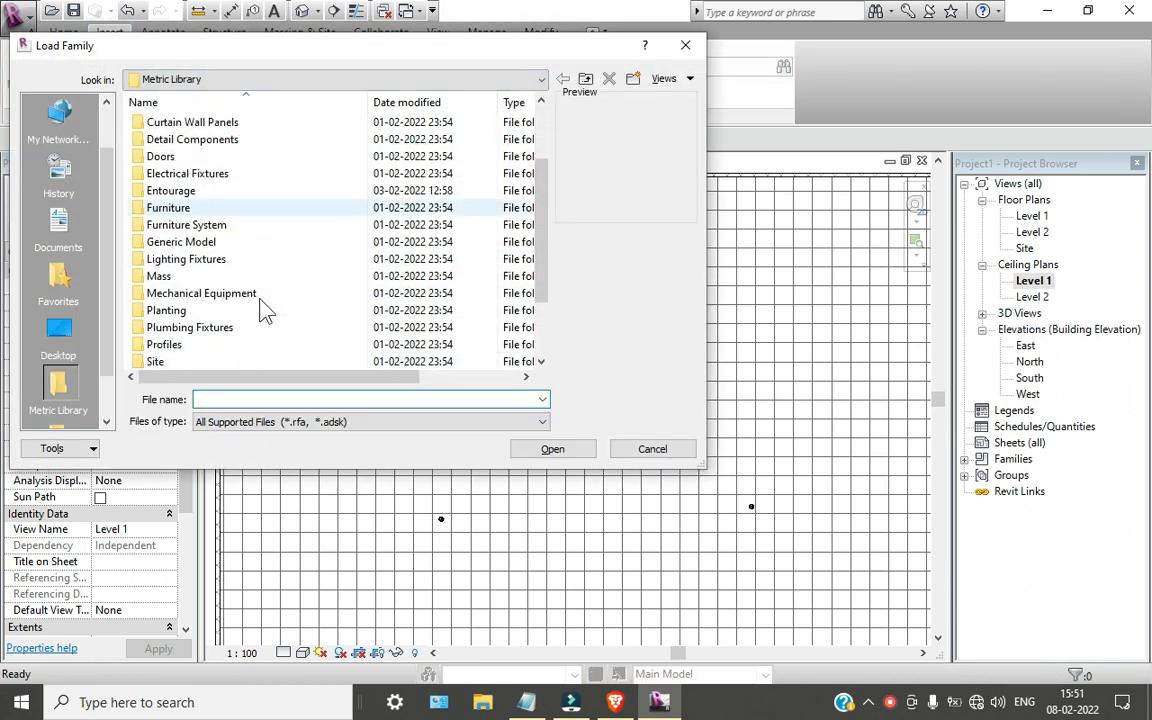
pyautogui.doubleClick(314, 247)
pyautogui.scroll(-1, 203, 247)
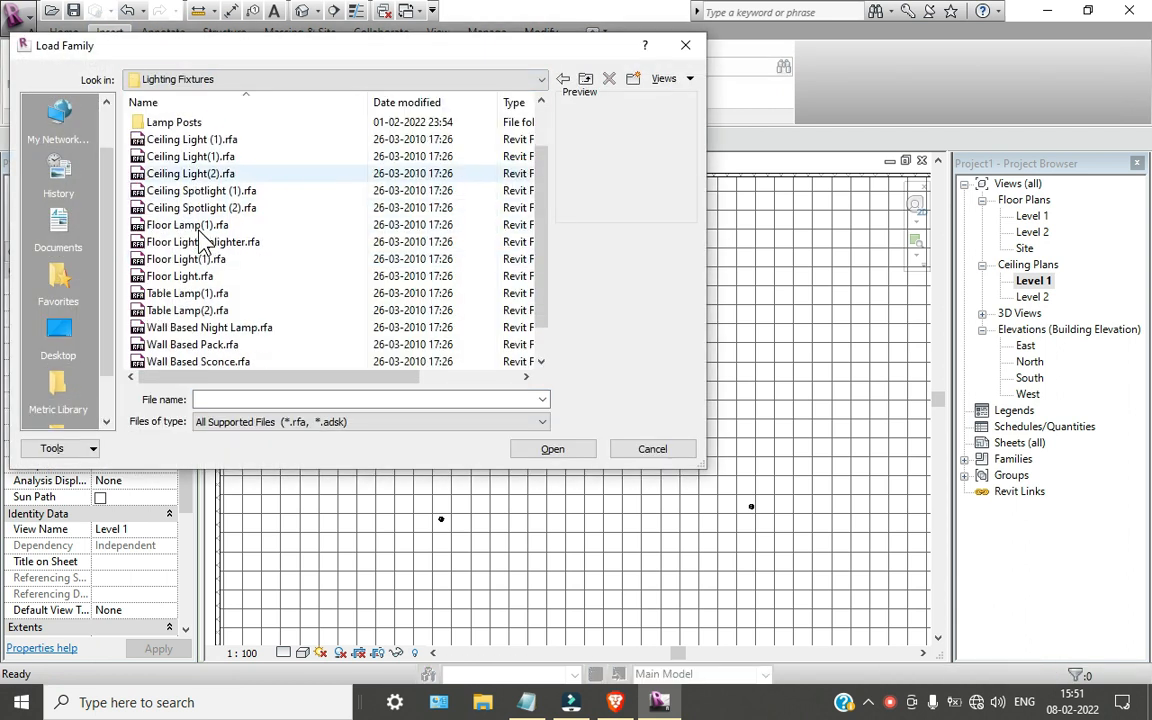
pyautogui.click(199, 226)
pyautogui.press('Down')
pyautogui.press('Down')
pyautogui.press('Down')
pyautogui.press('Down')
pyautogui.press('Down')
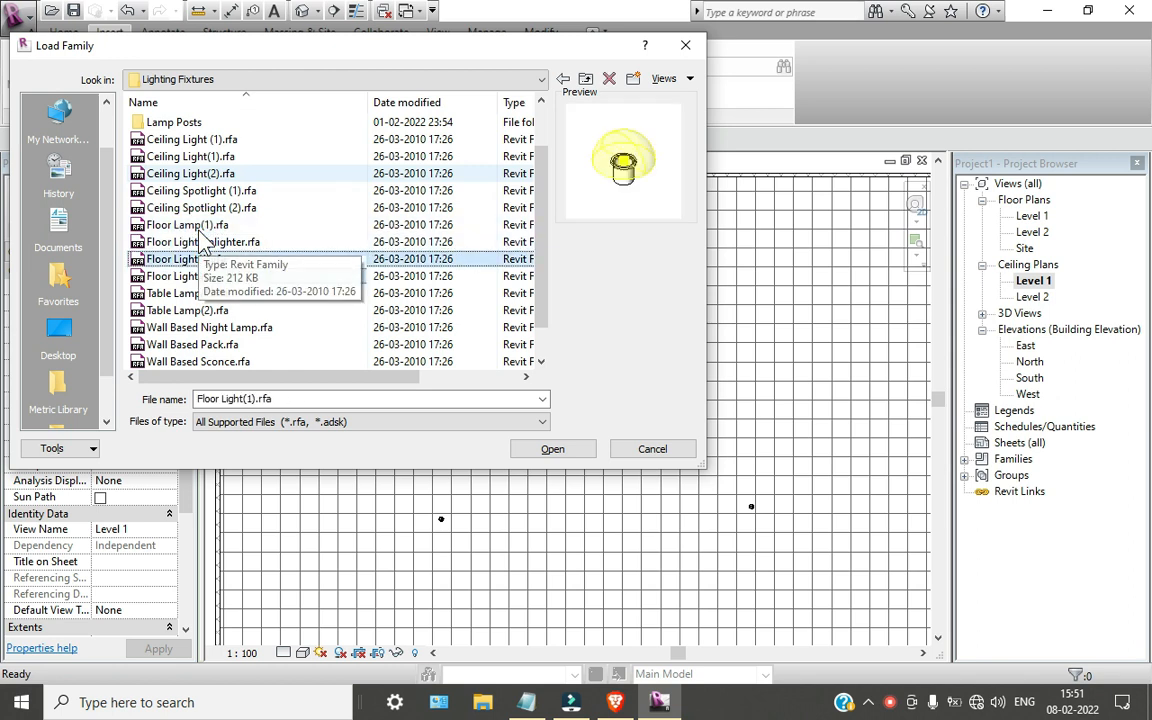
pyautogui.press('Down')
pyautogui.press('Down')
pyautogui.press('Down')
pyautogui.press('Down')
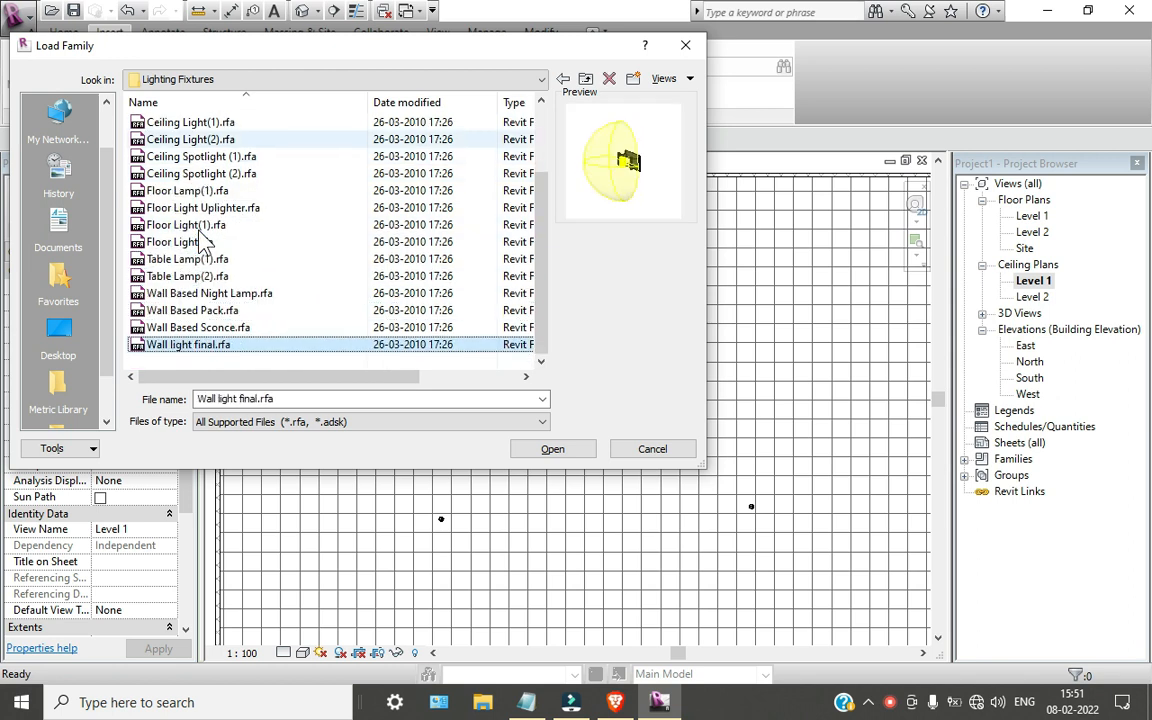
pyautogui.press('Up')
pyautogui.press('Up')
pyautogui.press('Up')
pyautogui.press('Up')
pyautogui.press('Up')
pyautogui.press('Up')
pyautogui.press('Up')
pyautogui.press('Up')
pyautogui.press('Up')
pyautogui.press('Up')
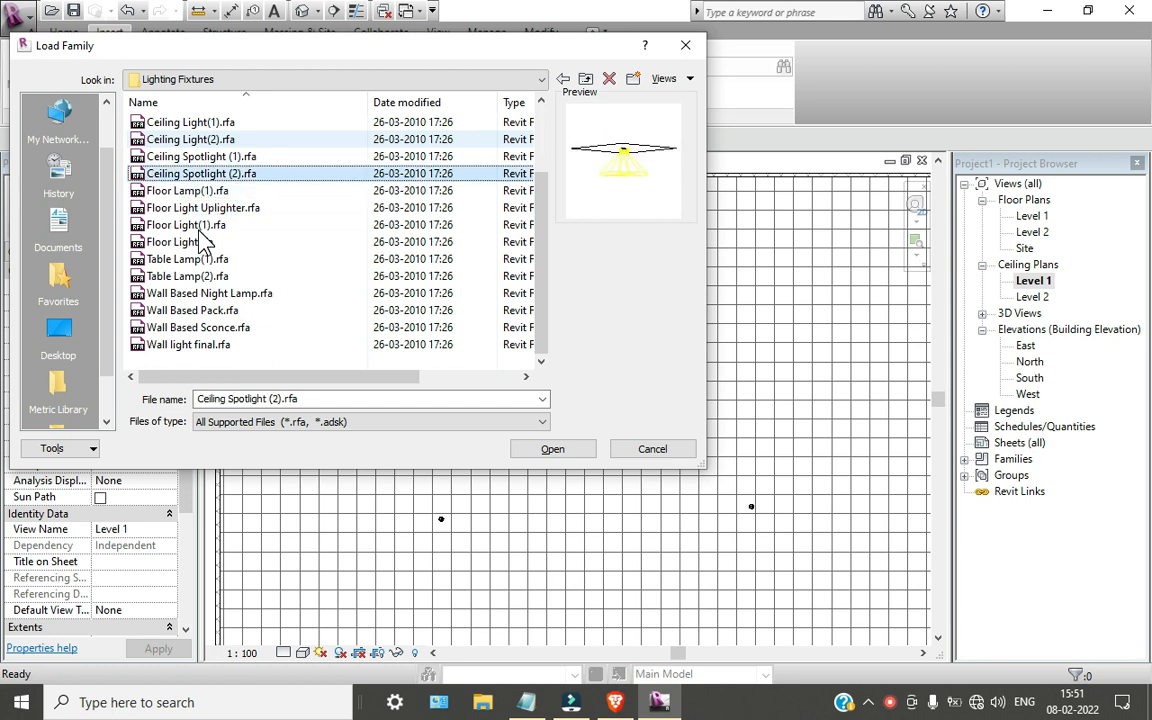
pyautogui.press('Up')
pyautogui.press('Up')
pyautogui.press('Up')
pyautogui.press('Up')
pyautogui.press('Up')
pyautogui.press('Up')
pyautogui.press('Up')
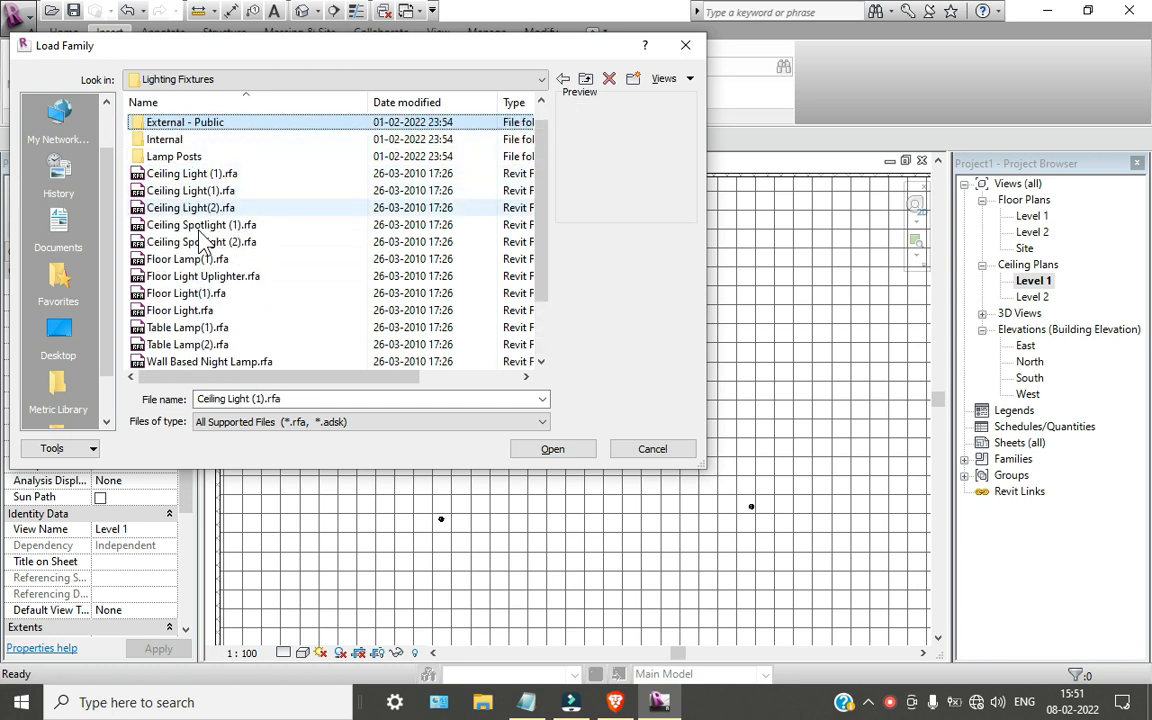
pyautogui.press('Up')
pyautogui.press('Down')
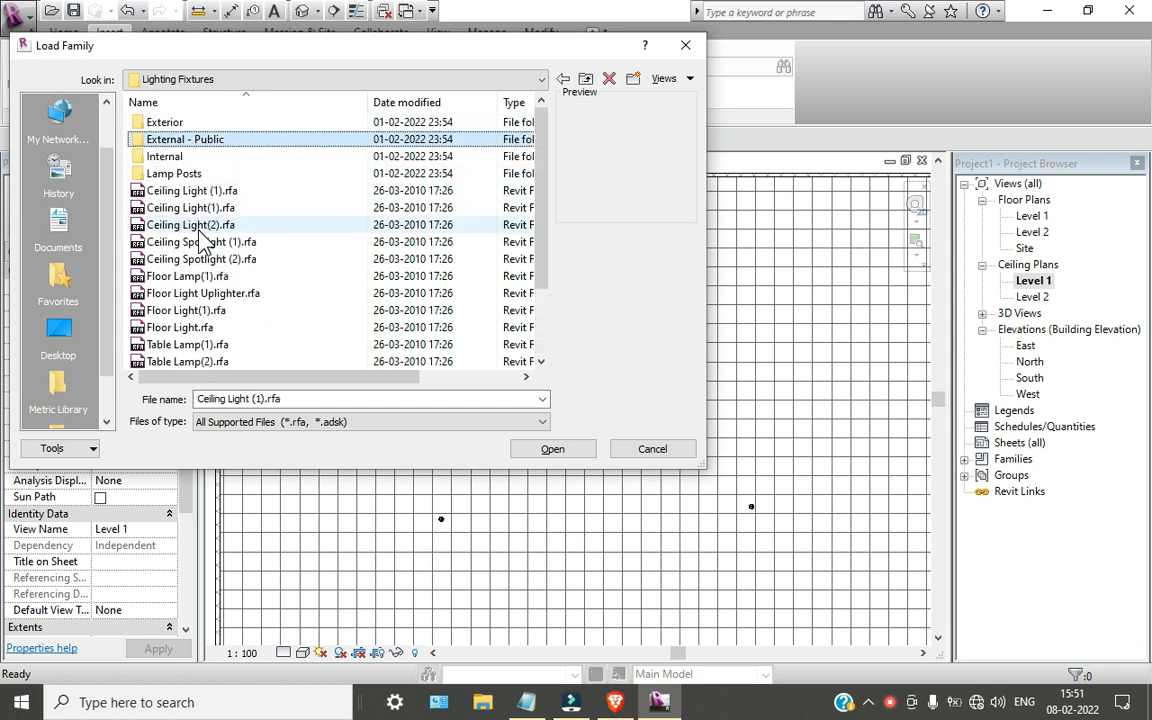
# - Look into the External - Public subfolder, preview the light families in the Internal subfolder, and leave without loading any
pyautogui.press('Return')
pyautogui.press('BackSpace')
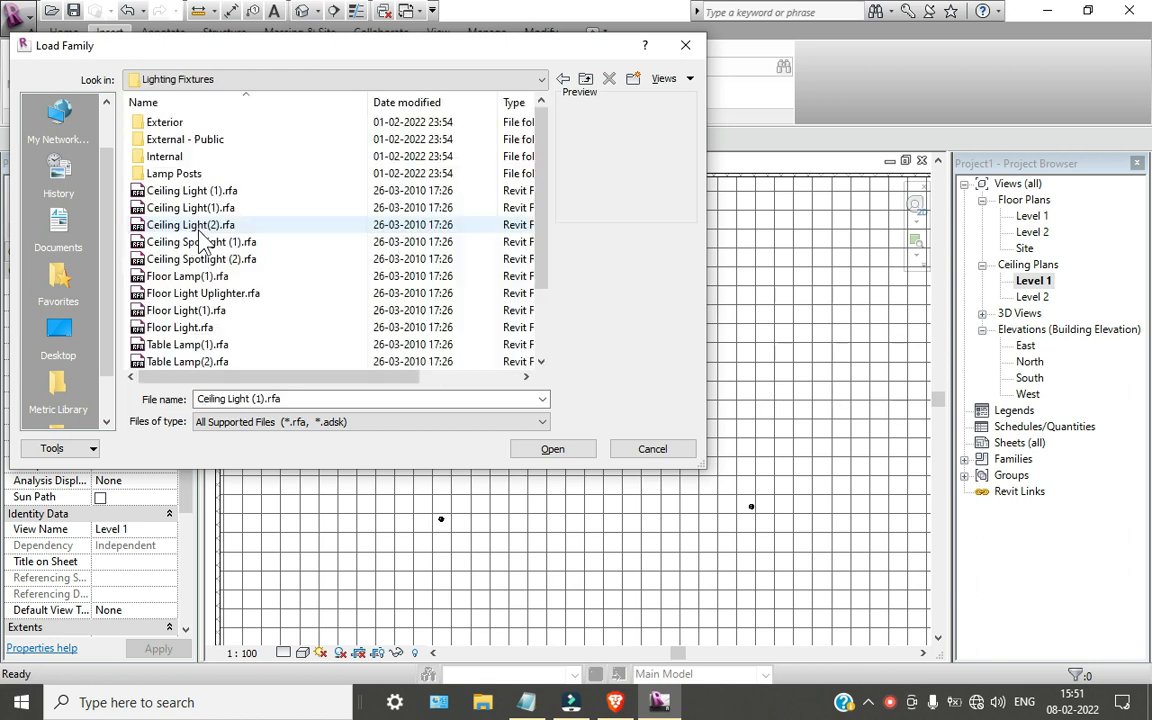
pyautogui.press('Down')
pyautogui.press('Down')
pyautogui.press('Down')
pyautogui.press('Down')
pyautogui.press('Up')
pyautogui.press('Return')
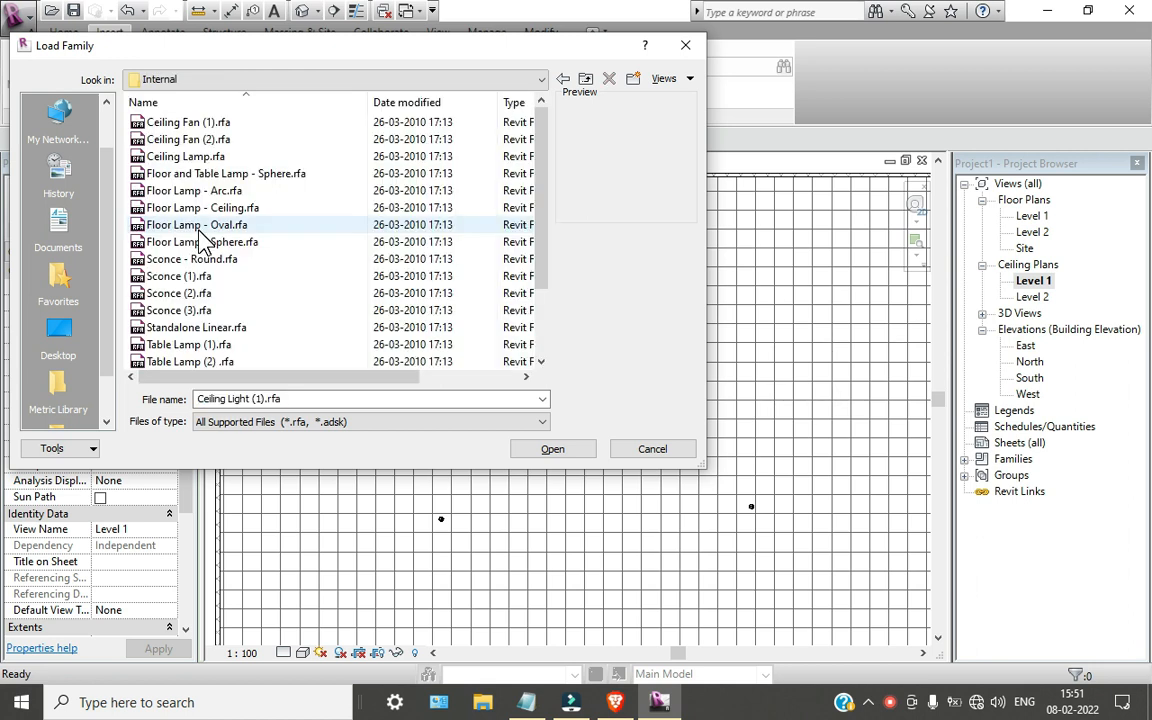
pyautogui.press('Down')
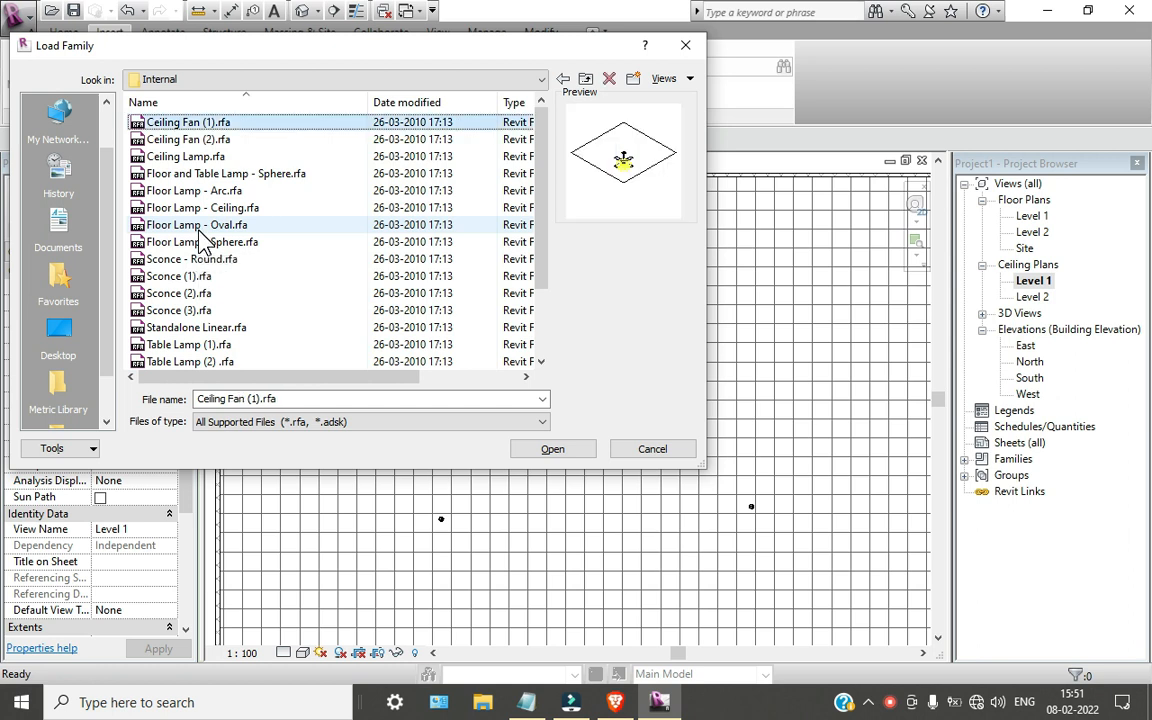
pyautogui.press('Down')
pyautogui.press('Down')
pyautogui.press('Down')
pyautogui.press('Down')
pyautogui.press('Down')
pyautogui.press('Down')
pyautogui.press('Down')
pyautogui.press('Down')
pyautogui.press('Down')
pyautogui.press('Down')
pyautogui.press('Down')
pyautogui.press('Down')
pyautogui.press('Down')
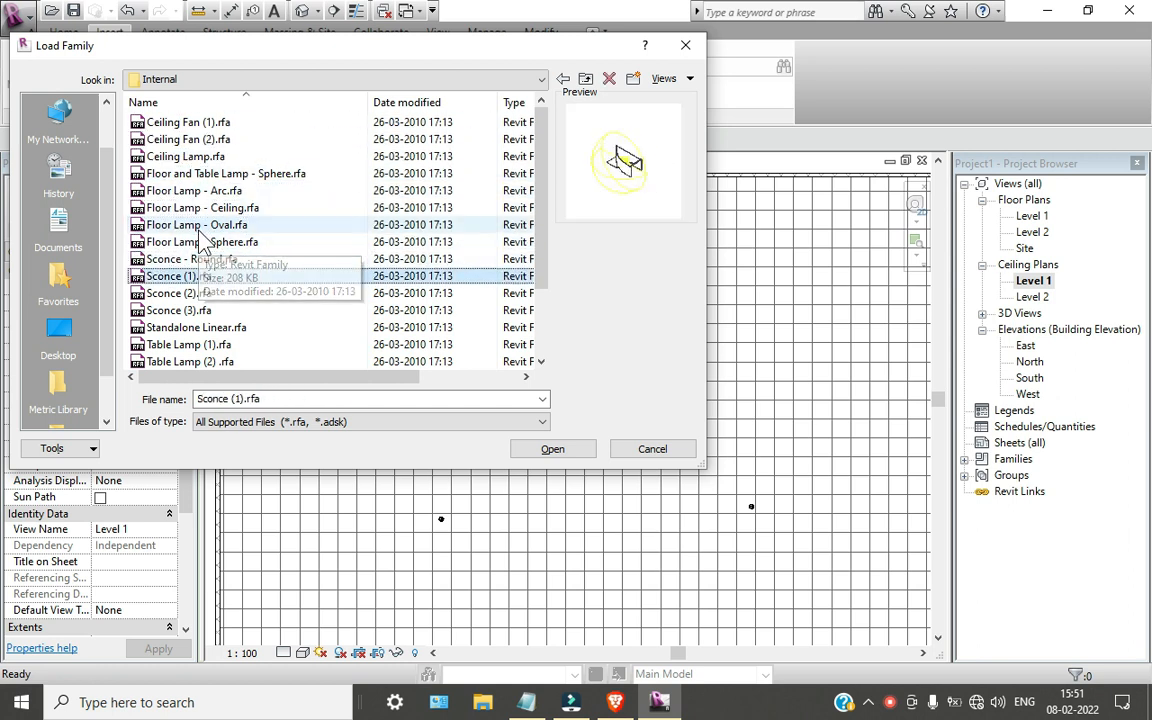
pyautogui.press('Down')
pyautogui.press('Down')
pyautogui.press('Down')
pyautogui.press('Down')
pyautogui.press('Down')
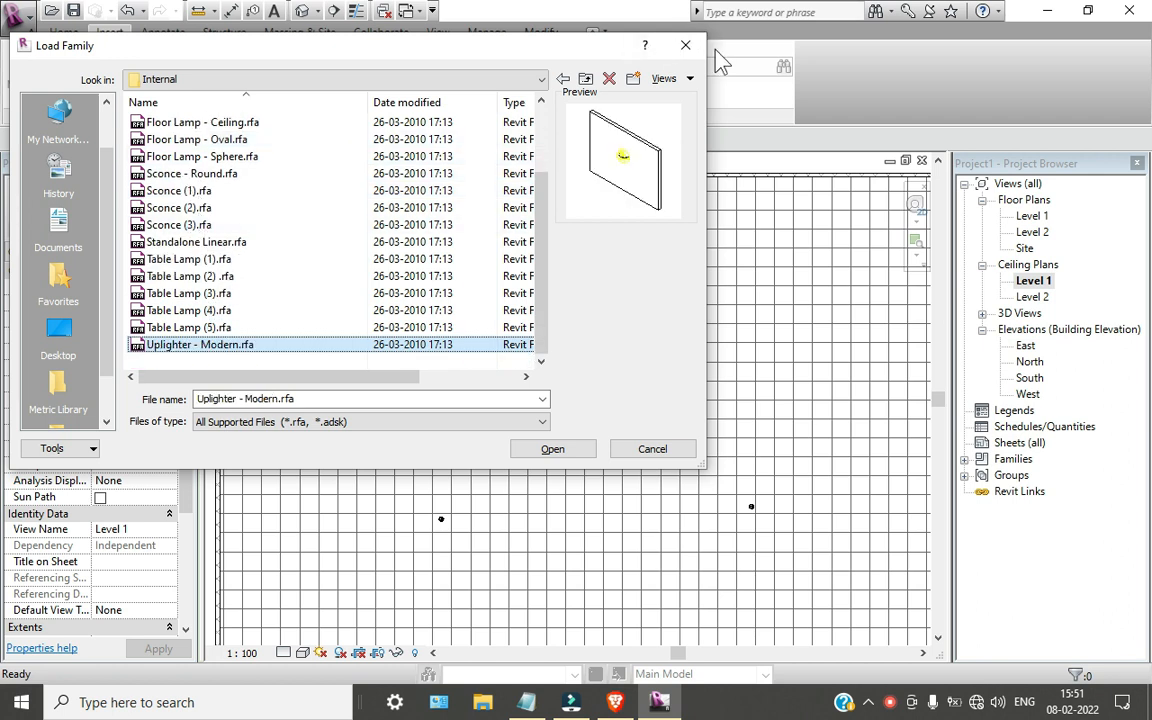
pyautogui.click(684, 46)
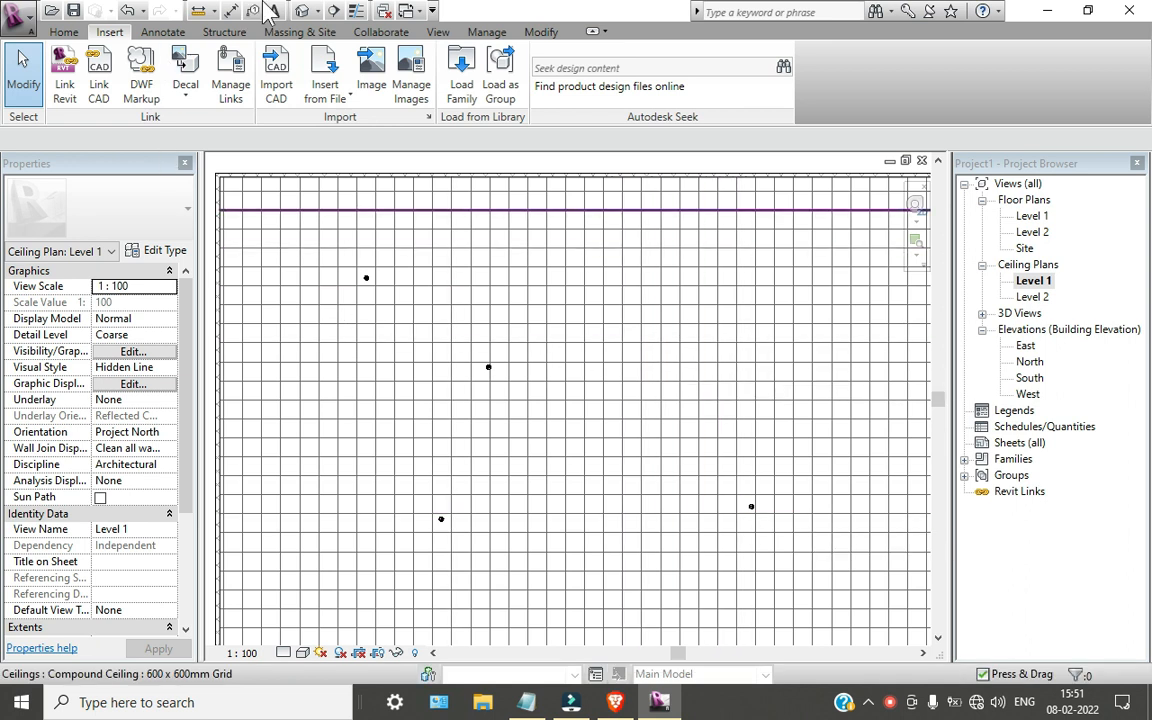
# - Examine the spotlights on the underside of the gridded ceiling in the default 3D view
pyautogui.click(302, 11)
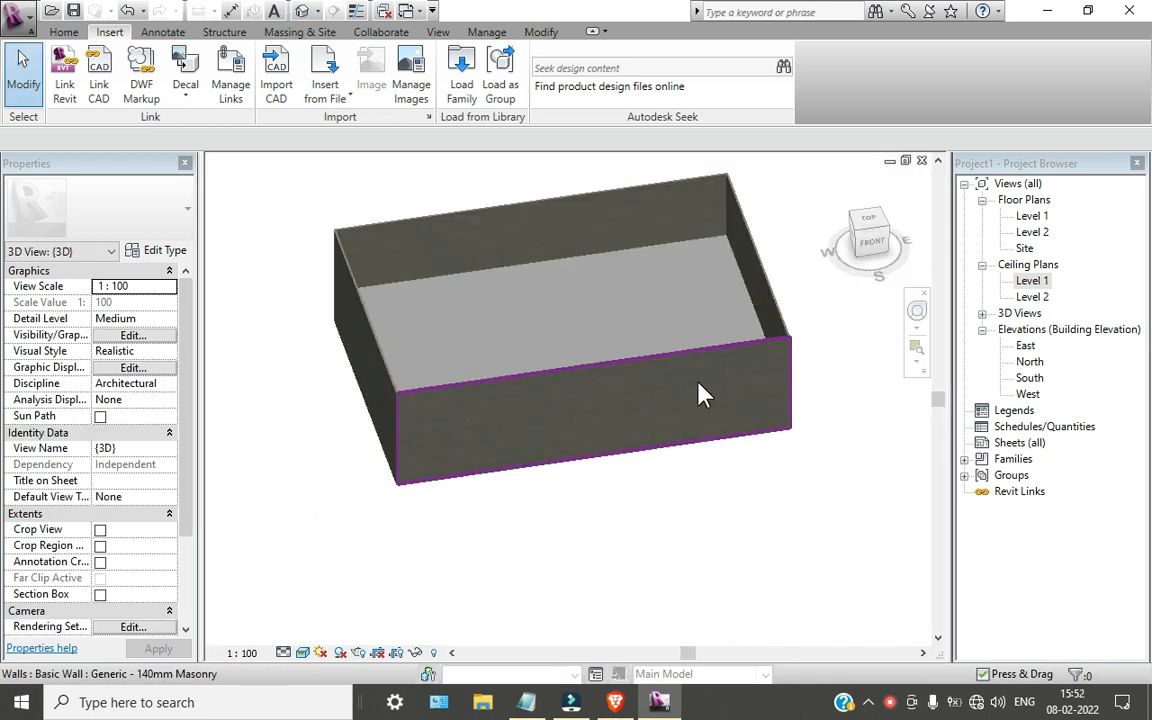
pyautogui.keyDown('shift'); pyautogui.moveTo(621, 453); pyautogui.dragTo(465, 335, button='middle'); pyautogui.keyUp('shift')
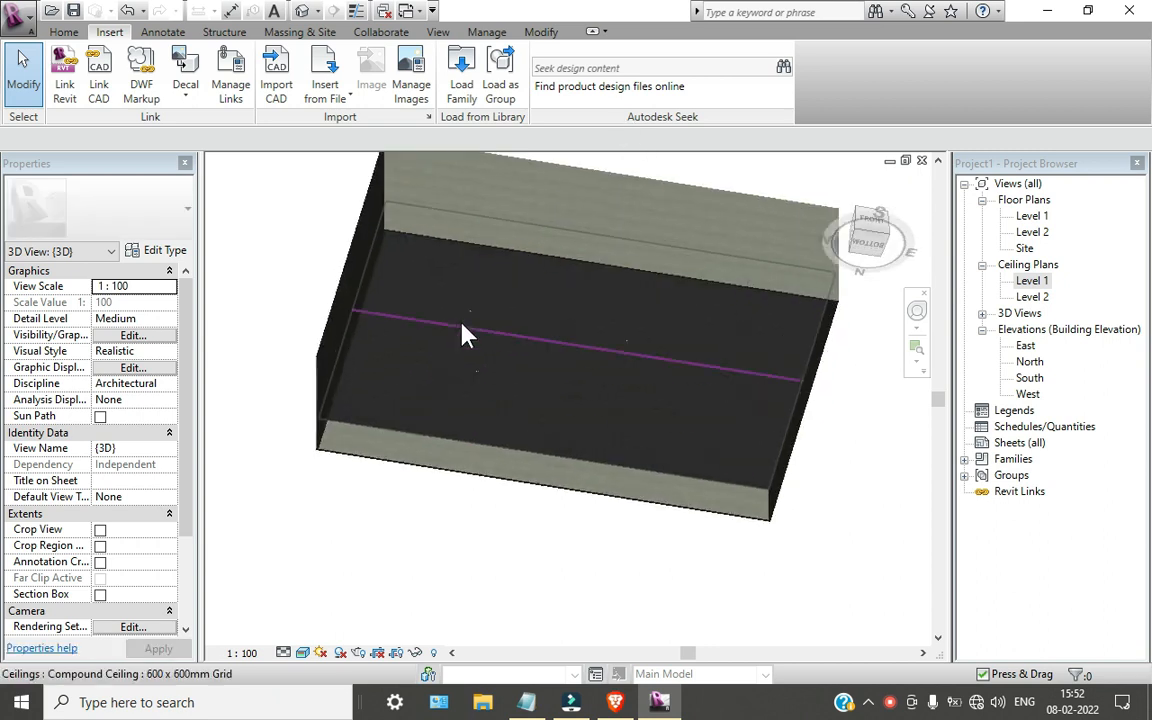
pyautogui.scroll(6, 411, 283)
pyautogui.keyDown('shift'); pyautogui.moveTo(635, 321); pyautogui.dragTo(585, 388, button='middle'); pyautogui.keyUp('shift')
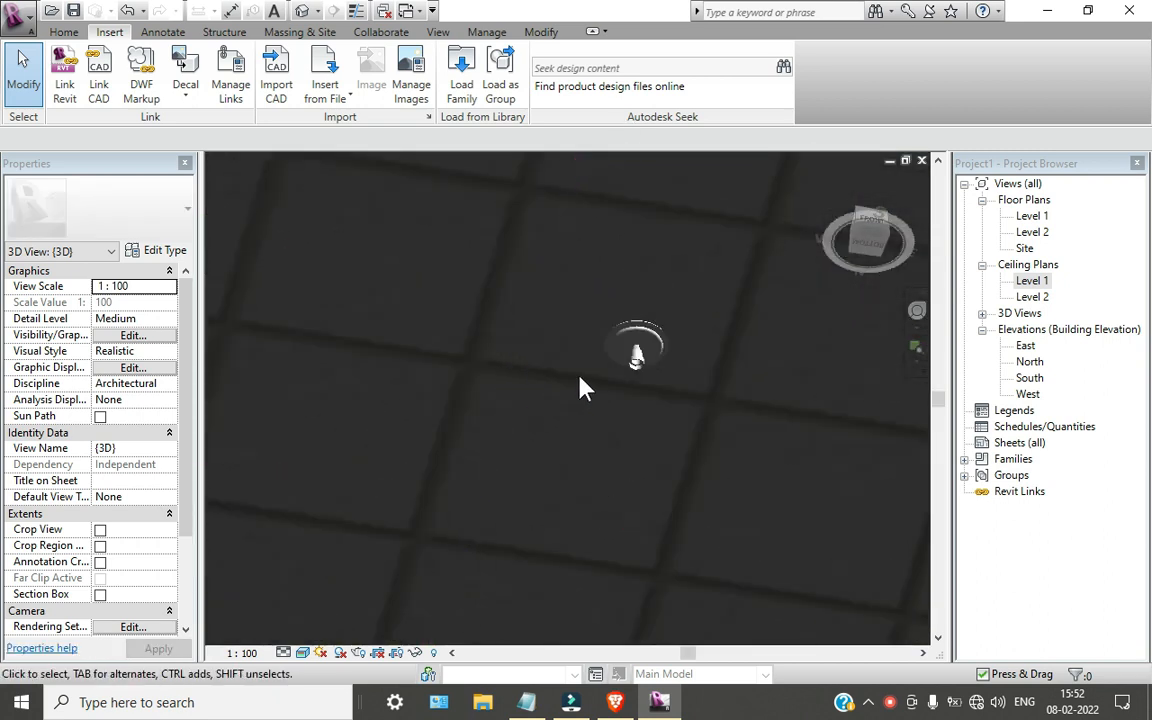
pyautogui.scroll(6, 584, 380)
pyautogui.moveTo(630, 337); pyautogui.dragTo(372, 374, button='middle')
pyautogui.scroll(-3, 448, 330)
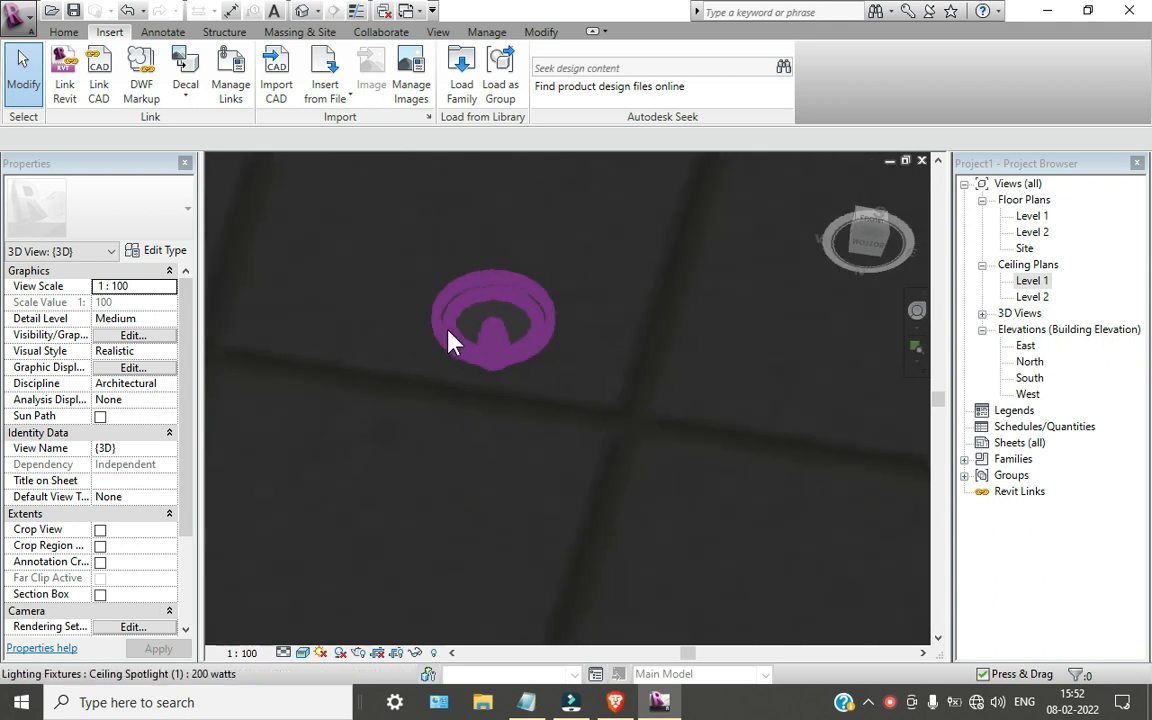
pyautogui.scroll(-8, 448, 340)
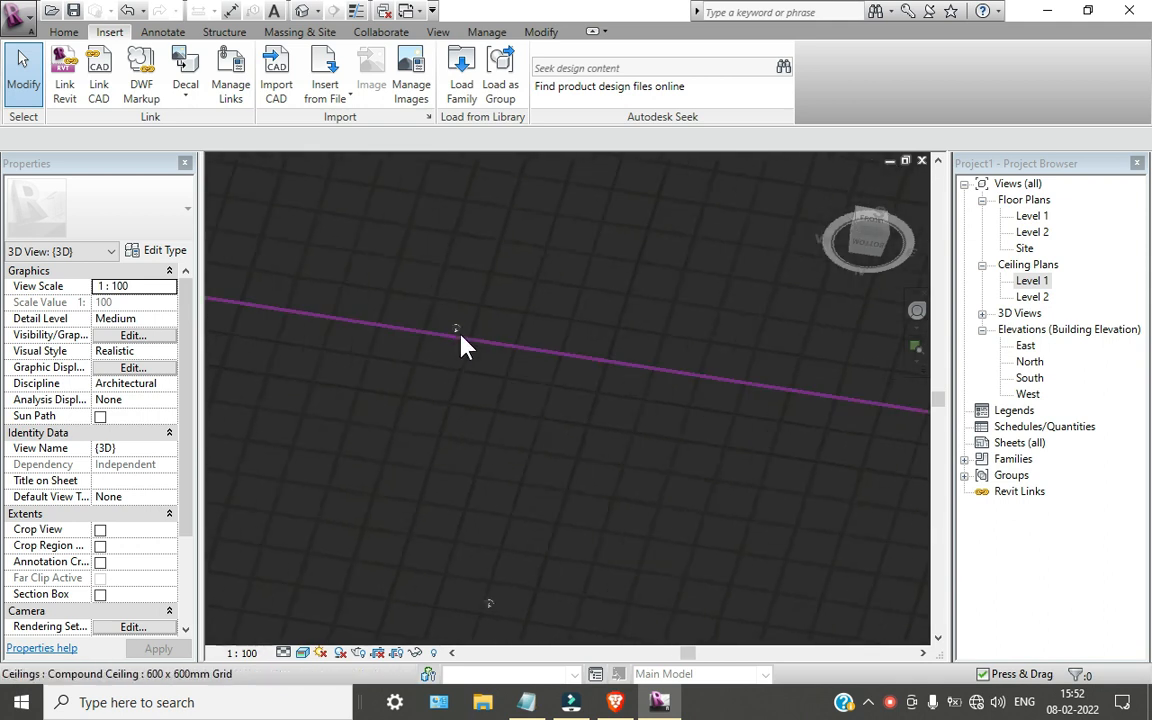
pyautogui.scroll(-4, 460, 335)
pyautogui.moveTo(504, 386); pyautogui.dragTo(560, 305, button='middle')
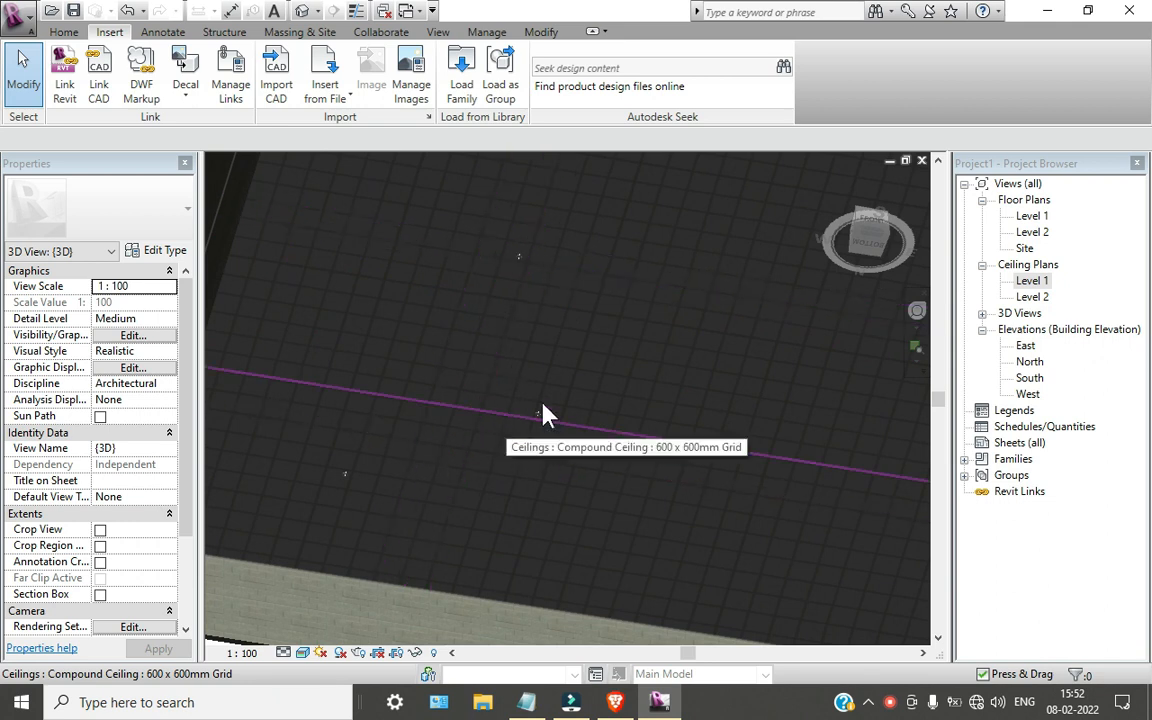
pyautogui.scroll(-2, 553, 414)
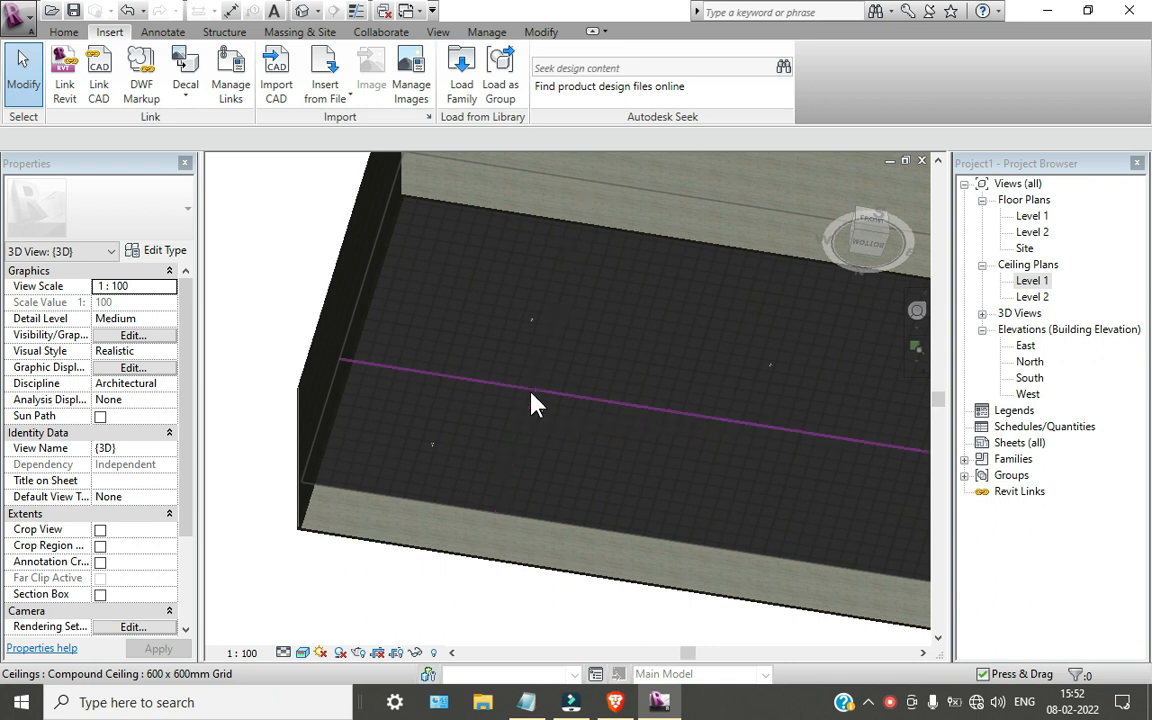
# - Undo the 600 x 600mm Grid ceiling and its spotlights, leaving only the room's four walls
pyautogui.keyDown('shift'); pyautogui.moveTo(535, 405); pyautogui.dragTo(582, 640, button='middle'); pyautogui.keyUp('shift')
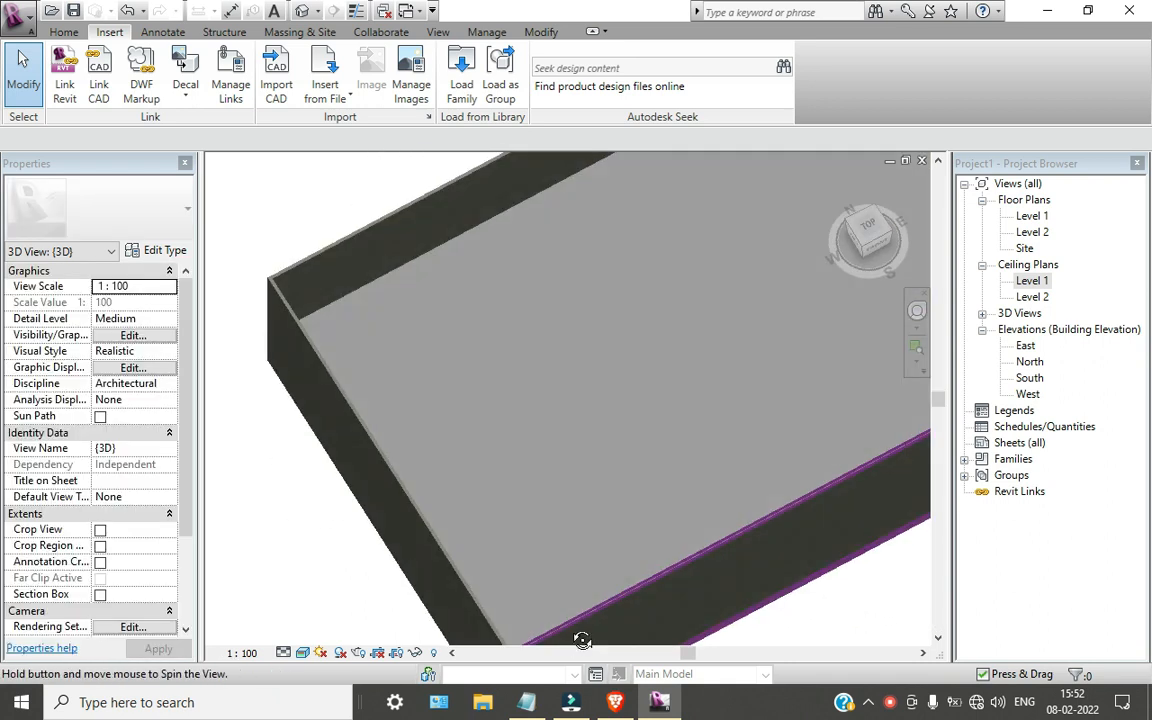
pyautogui.click(363, 295)
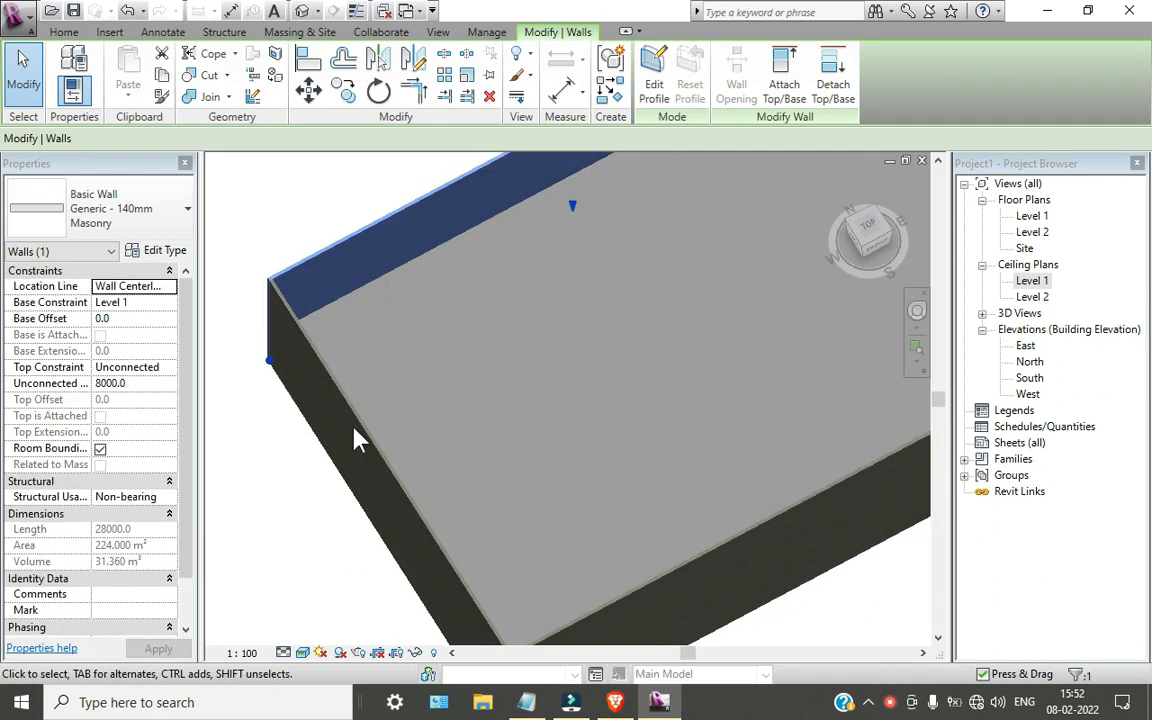
pyautogui.scroll(-4, 360, 440)
pyautogui.press('Escape')
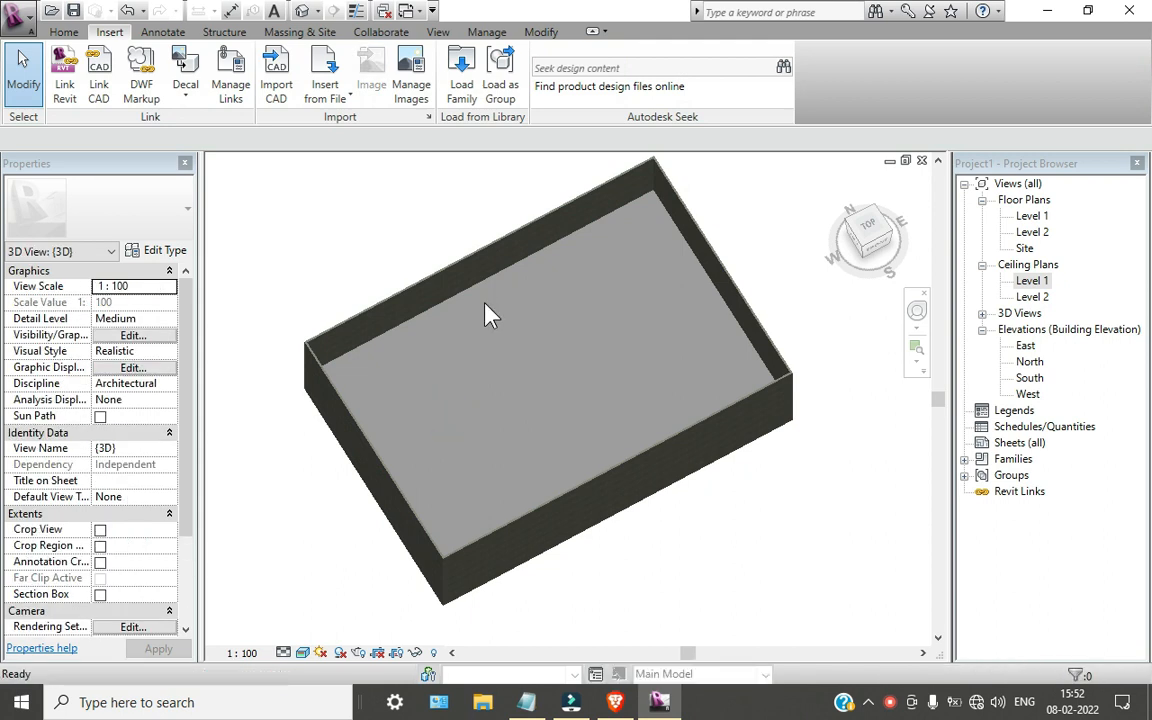
pyautogui.hotkey('ctrl', 'z')
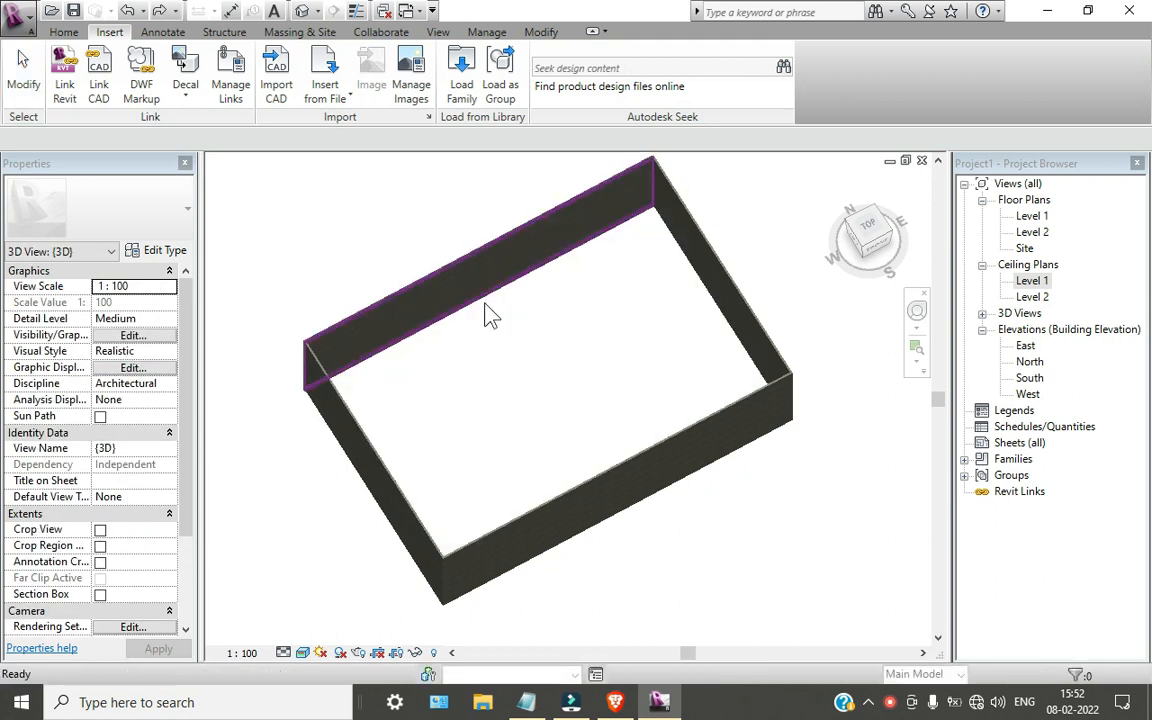
pyautogui.keyDown('shift'); pyautogui.moveTo(578, 405); pyautogui.dragTo(508, 363, button='middle'); pyautogui.keyUp('shift')
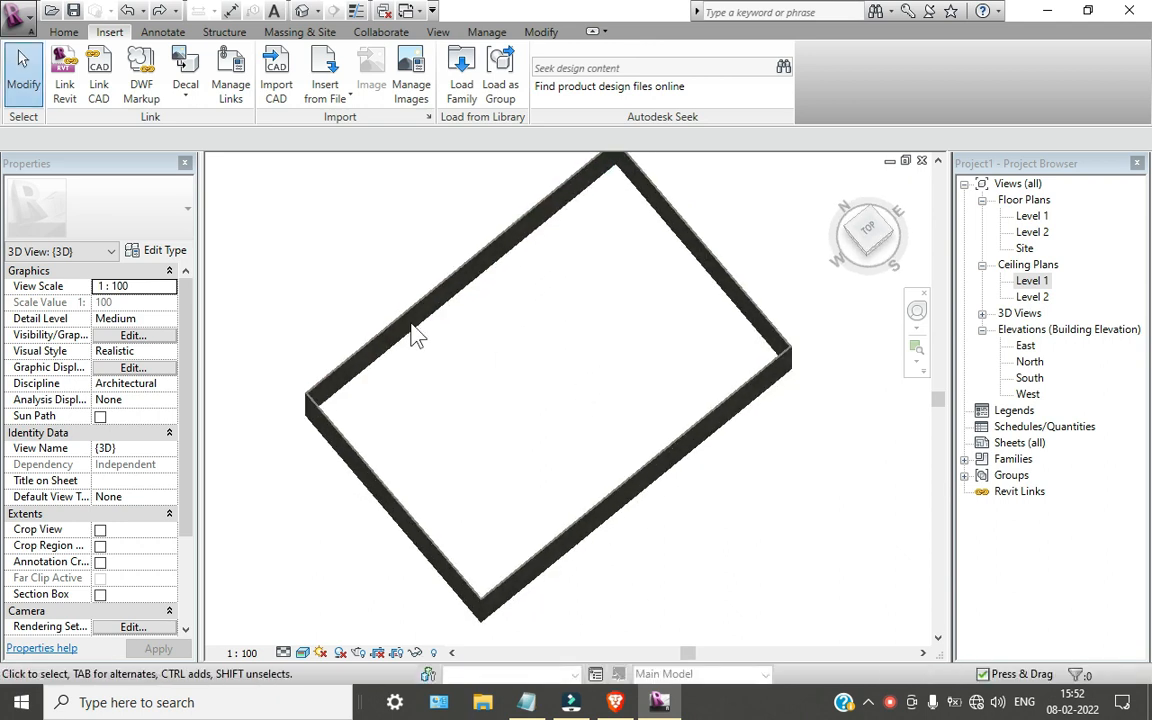
# - Place an automatic ceiling of type 600 x 1200mm Grid inside the rectangular room, then end the ceiling command
pyautogui.click(63, 31)
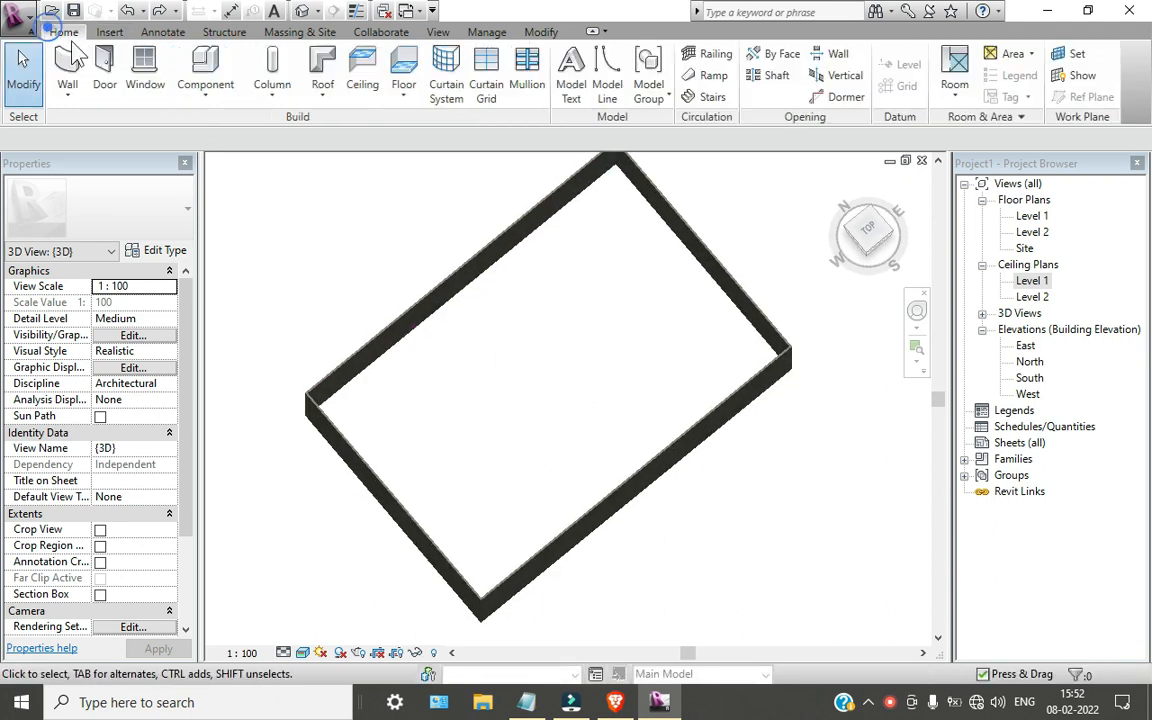
pyautogui.click(372, 95)
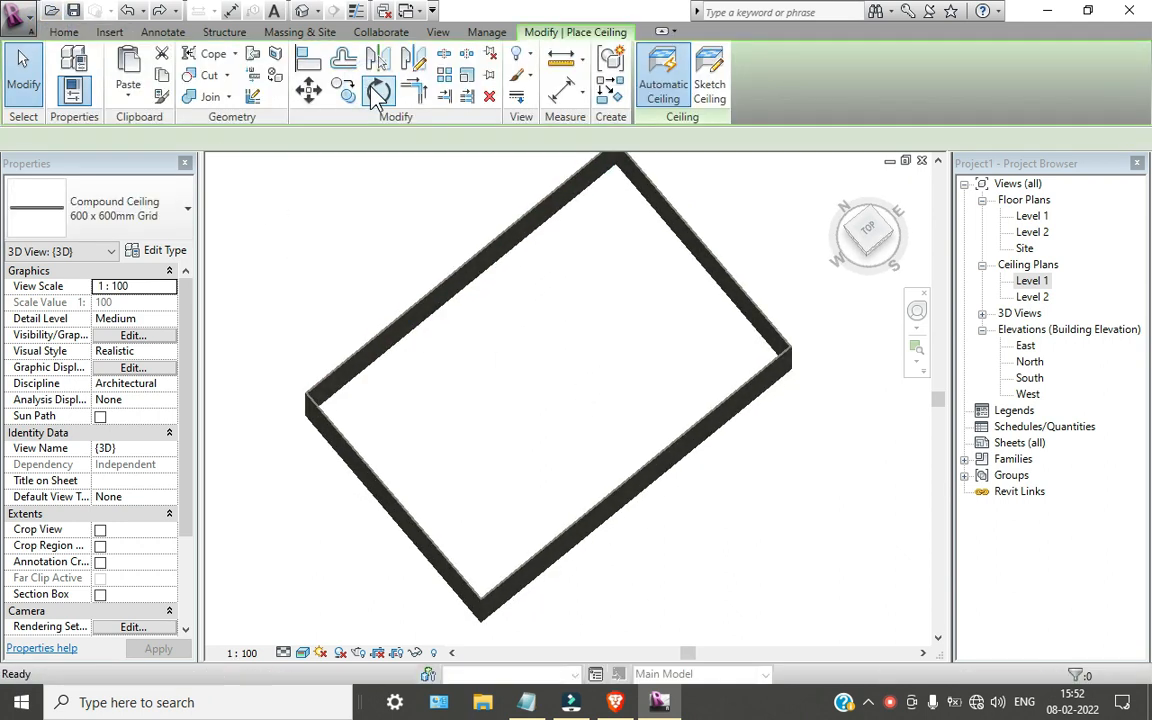
pyautogui.click(116, 218)
pyautogui.click(133, 366)
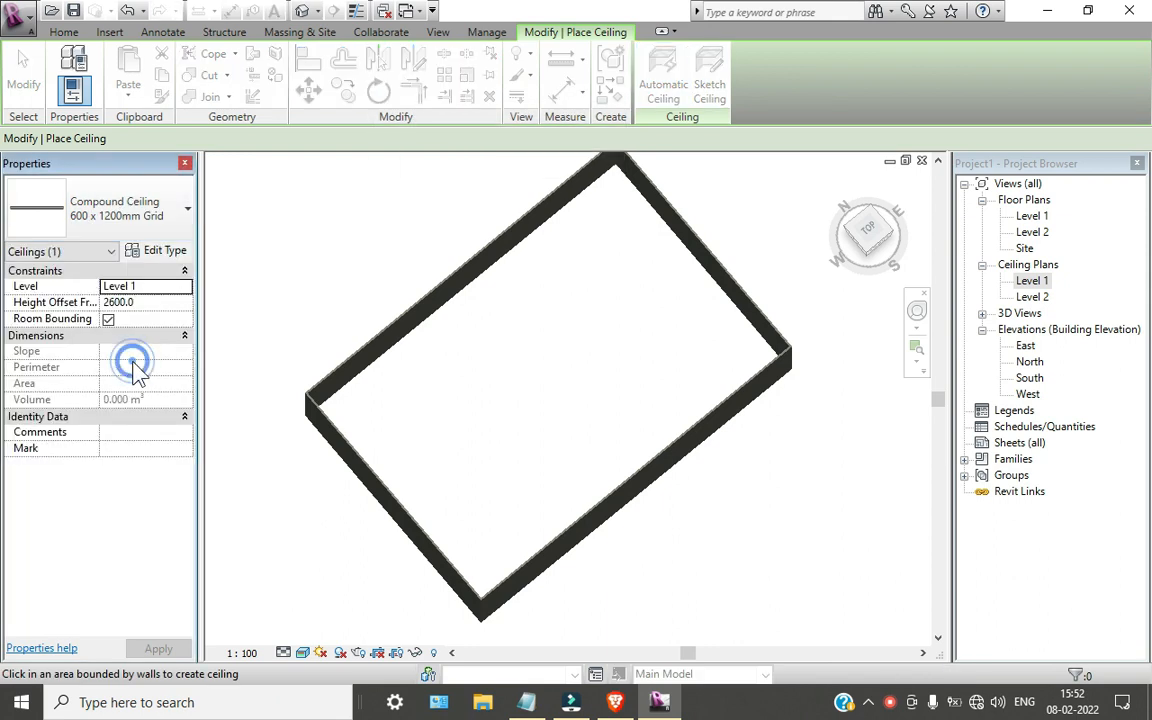
pyautogui.click(516, 260)
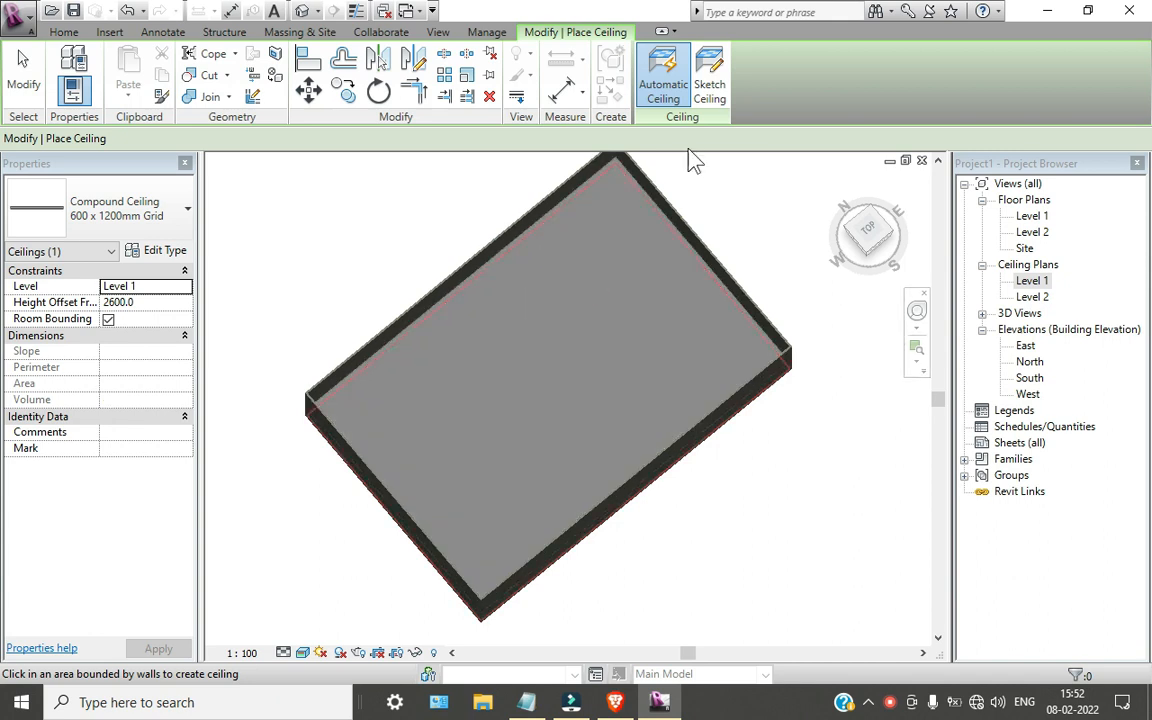
pyautogui.click(777, 543)
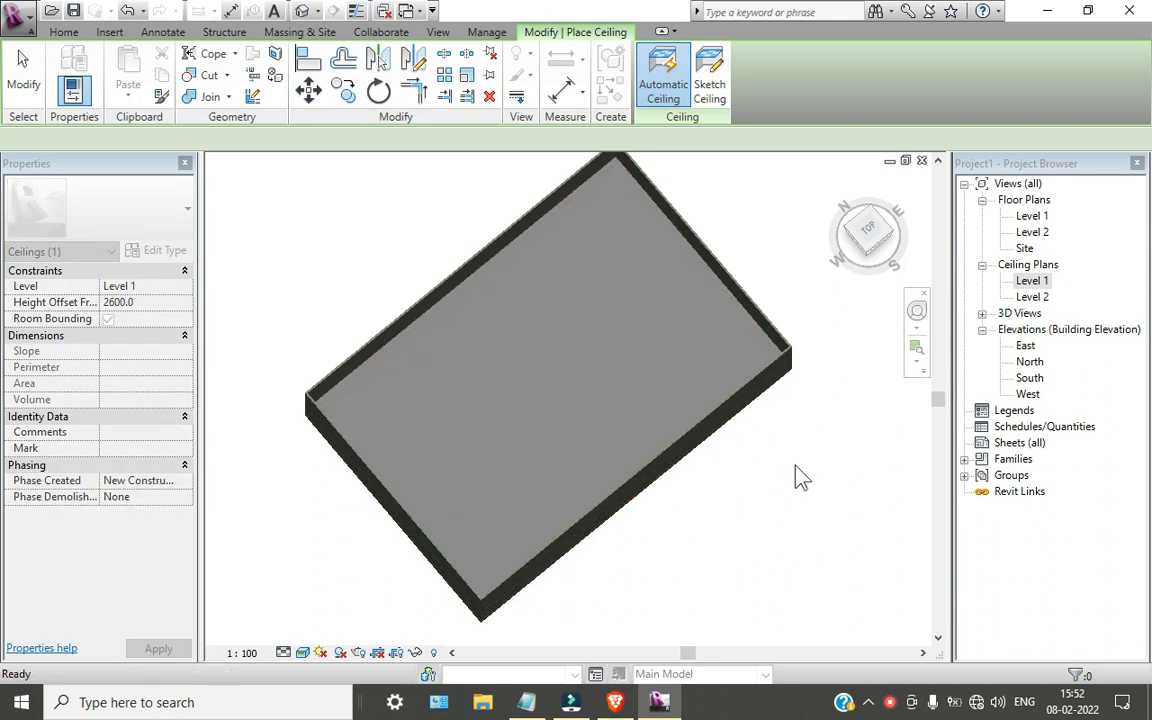
pyautogui.press('Escape')
pyautogui.press('Escape')
# - Set the 3D view's visual style to Wireframe and inspect the 600 x 1200mm Grid ceiling from below
pyautogui.keyDown('shift'); pyautogui.moveTo(755, 547); pyautogui.dragTo(760, 640, button='middle'); pyautogui.keyUp('shift')
pyautogui.scroll(5, 486, 376)
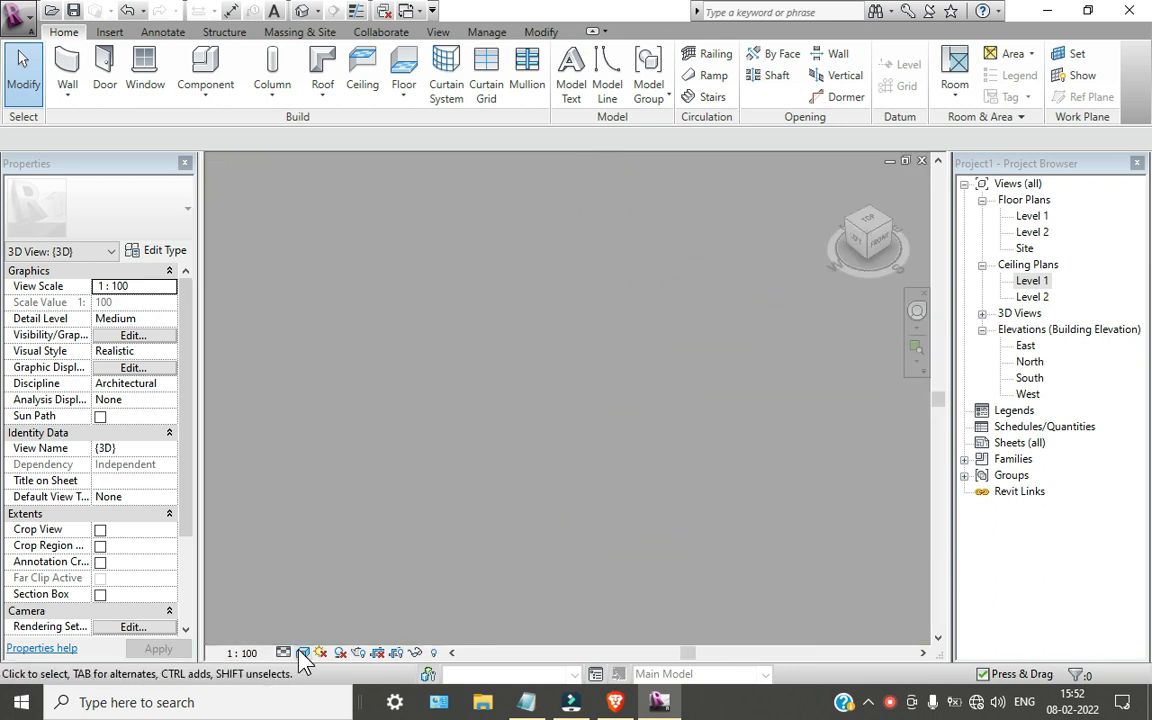
pyautogui.click(302, 652)
pyautogui.click(330, 543)
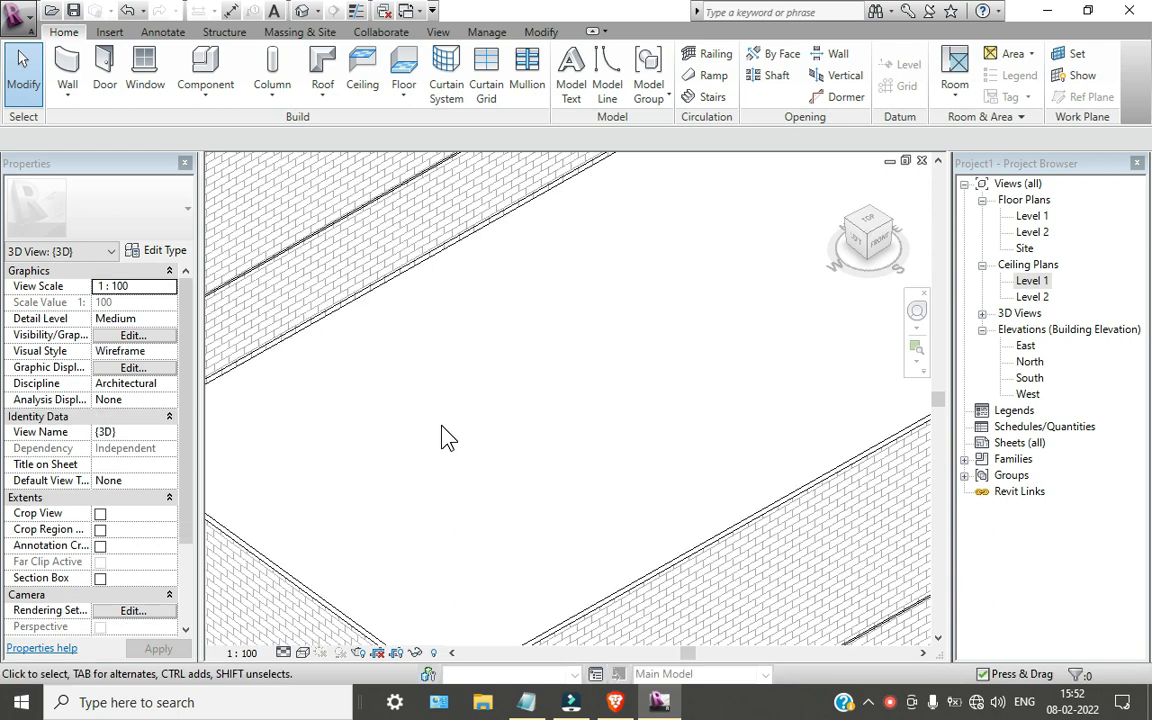
pyautogui.scroll(-4, 447, 437)
pyautogui.keyDown('shift'); pyautogui.moveTo(519, 445); pyautogui.dragTo(622, 665, button='middle'); pyautogui.keyUp('shift')
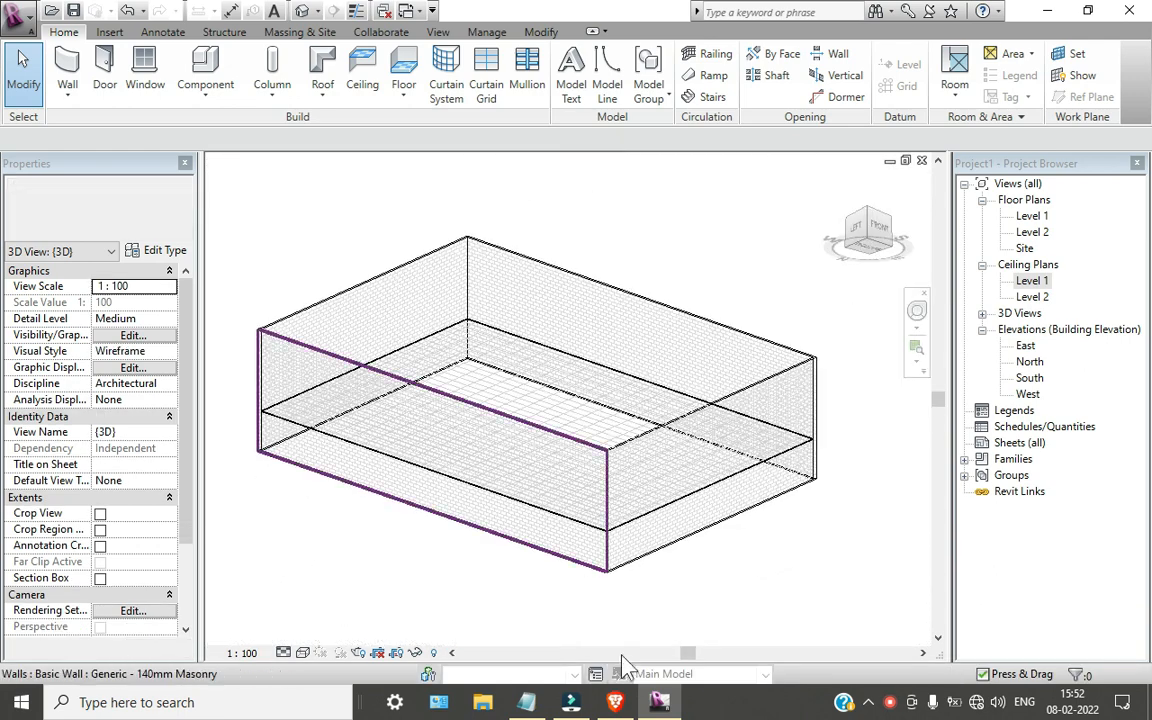
pyautogui.keyDown('shift'); pyautogui.moveTo(620, 545); pyautogui.dragTo(472, 600, button='middle'); pyautogui.keyUp('shift')
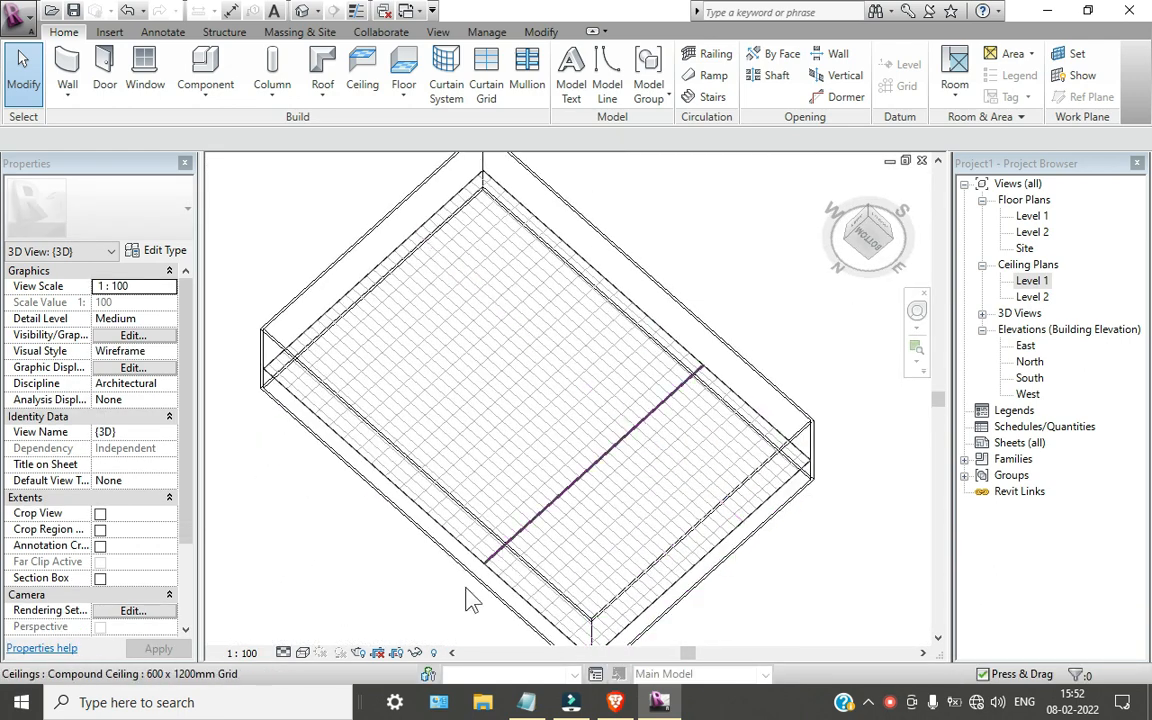
# - Switch the 3D view's visual style through Hidden Line and Shaded, finishing on Realistic
pyautogui.click(302, 652)
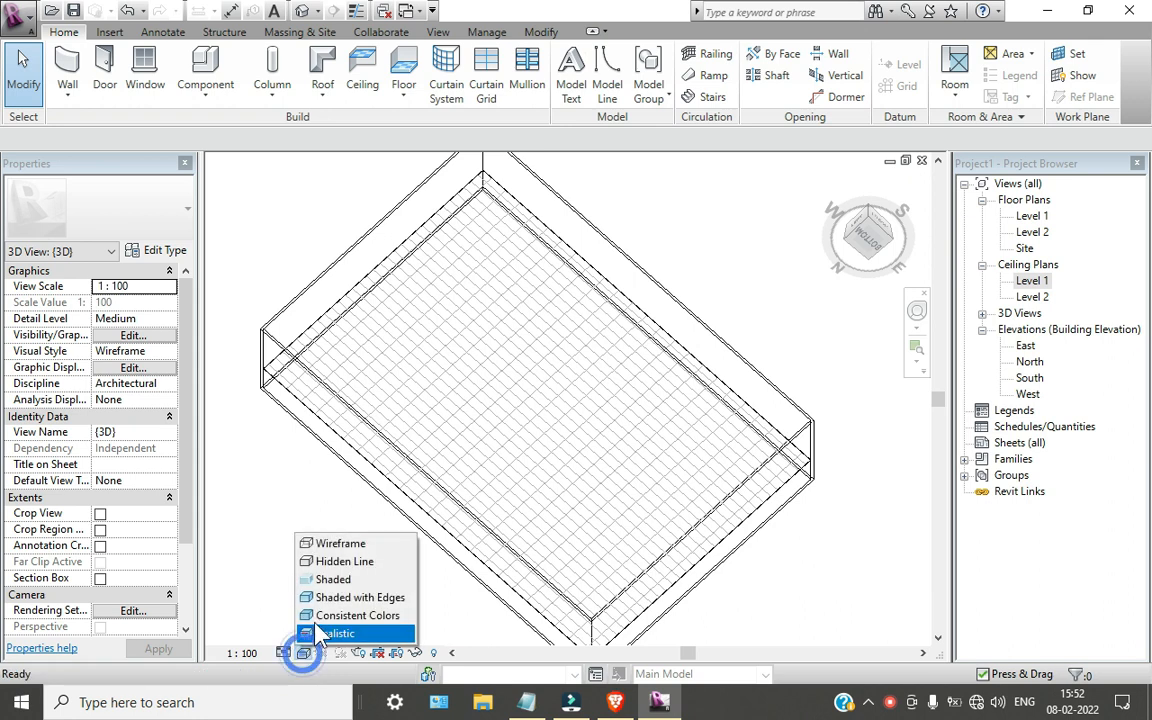
pyautogui.click(326, 559)
pyautogui.scroll(5, 478, 370)
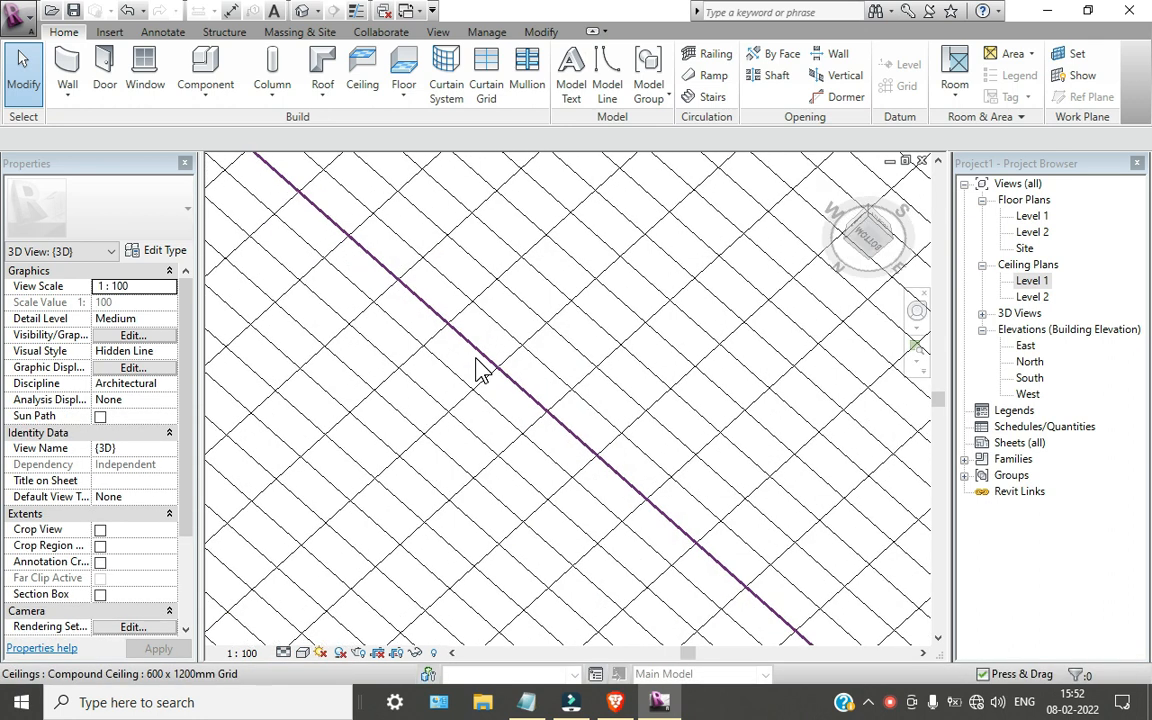
pyautogui.click(303, 652)
pyautogui.click(333, 579)
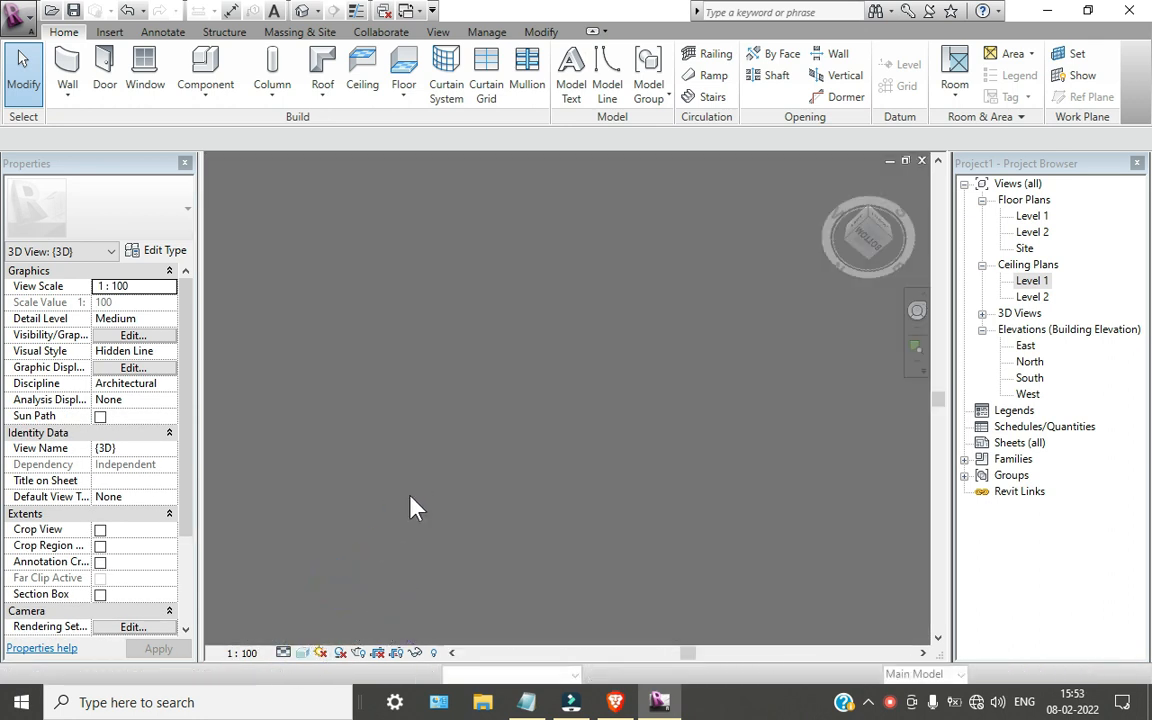
pyautogui.click(302, 652)
pyautogui.click(316, 631)
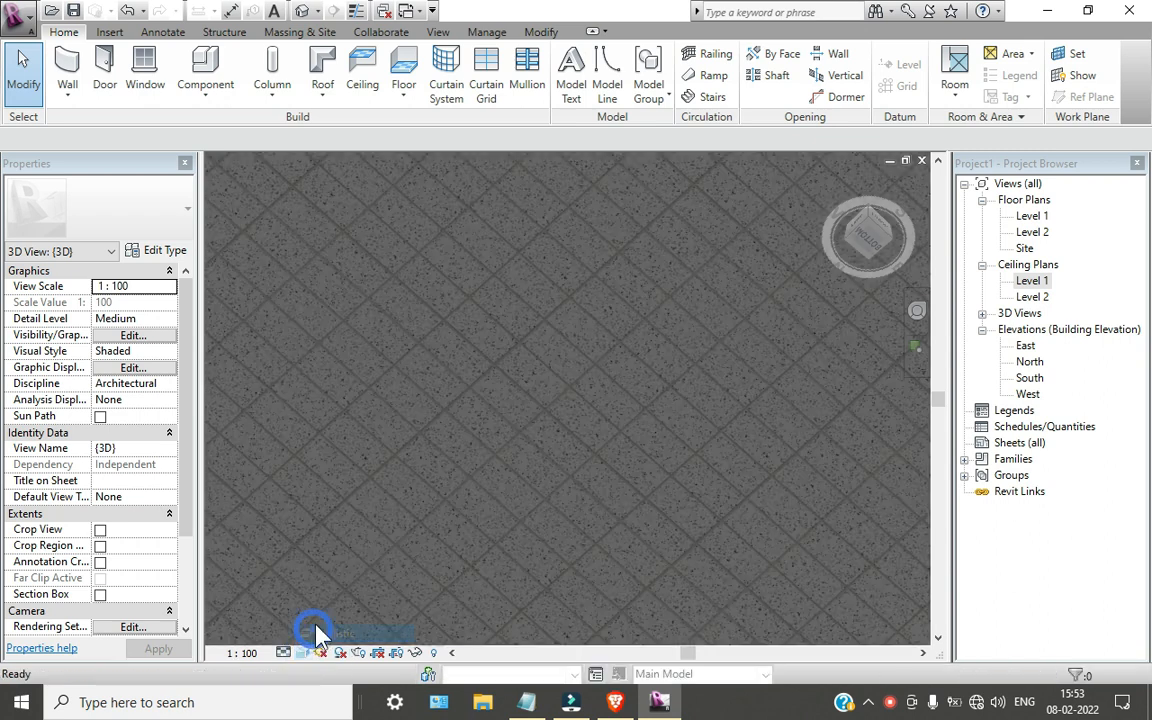
# - Examine the 600 x 1200mm Grid ceiling's tile pattern from below and its upper face from above
pyautogui.scroll(-2, 530, 455)
pyautogui.scroll(2, 540, 443)
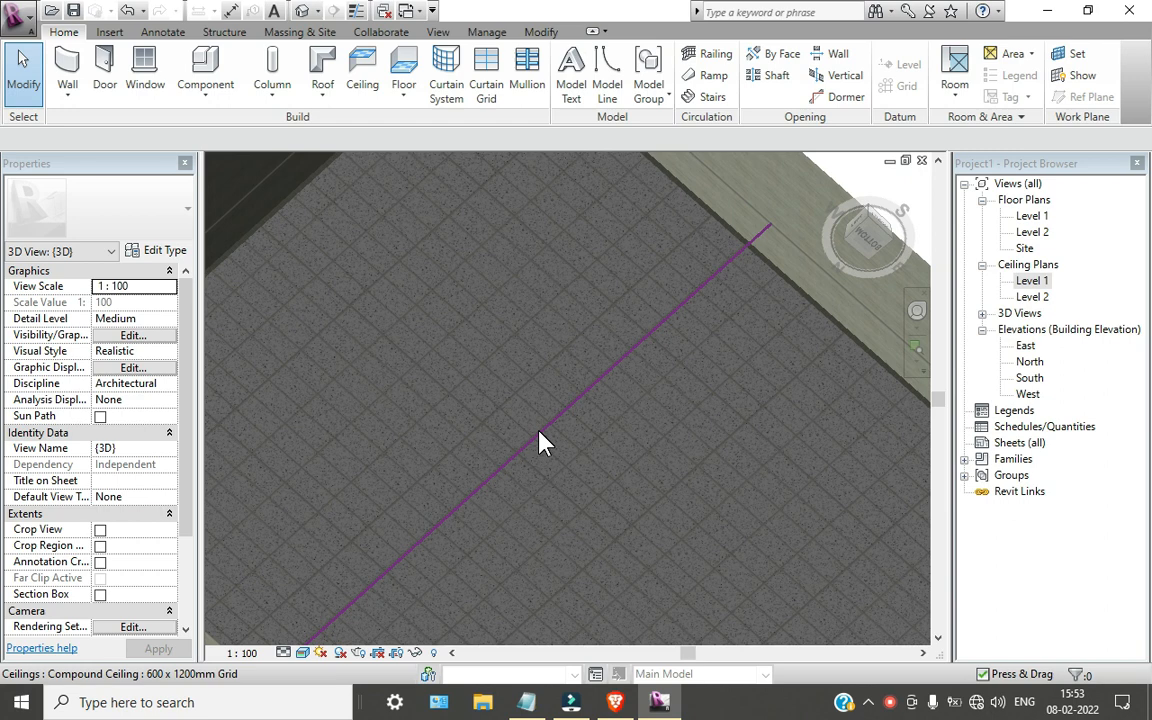
pyautogui.scroll(4, 540, 443)
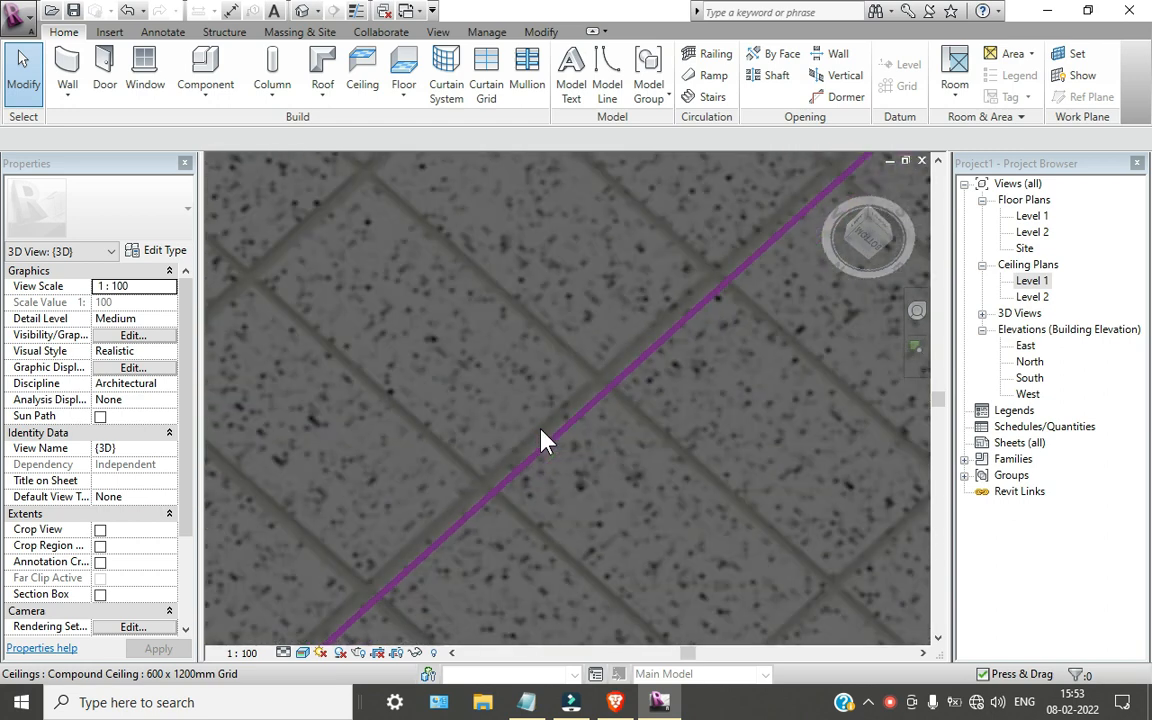
pyautogui.scroll(-3, 540, 443)
pyautogui.keyDown('shift'); pyautogui.moveTo(541, 442); pyautogui.dragTo(482, 498, button='middle'); pyautogui.keyUp('shift')
pyautogui.scroll(-5, 481, 411)
pyautogui.scroll(5, 480, 494)
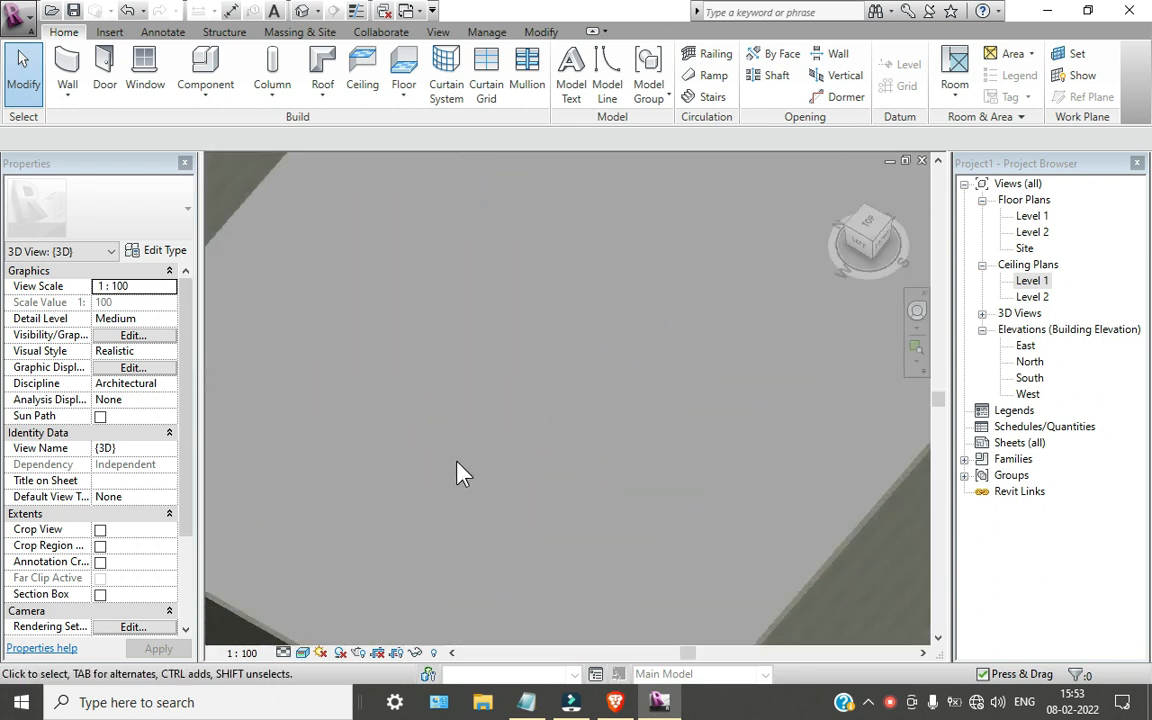
pyautogui.scroll(-3, 458, 473)
pyautogui.click(889, 703)
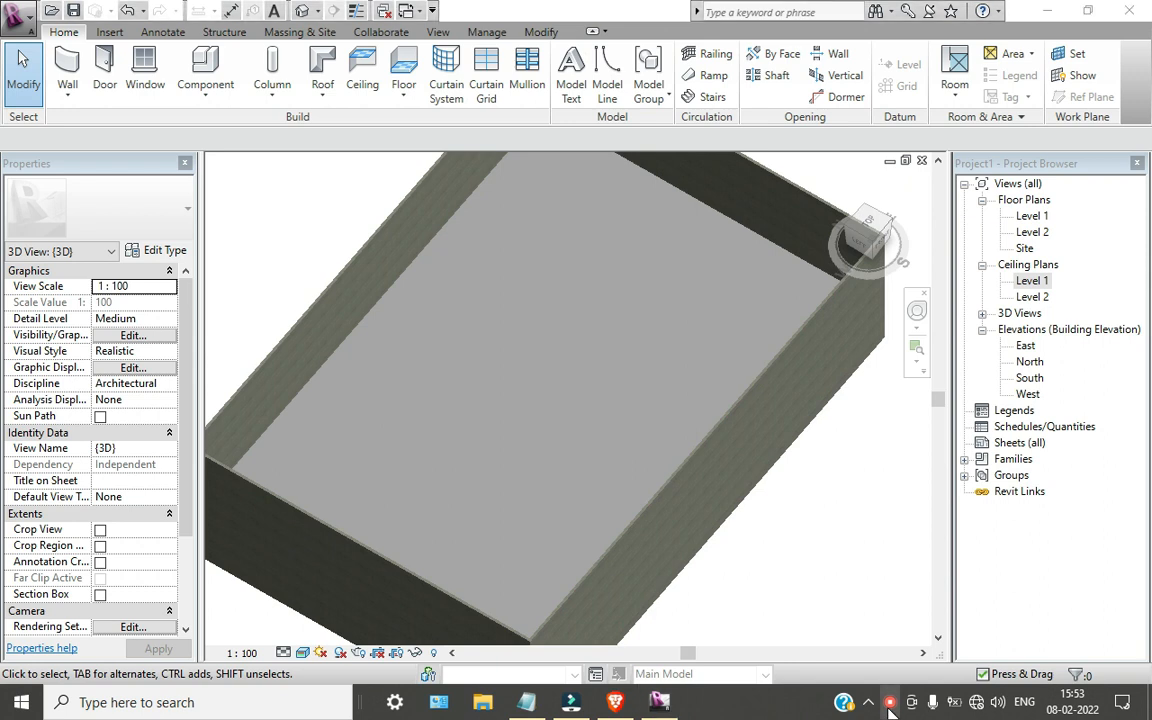
pyautogui.click(1088, 580)
# - Undo the 600 x 1200mm Grid ceiling, leaving only the room's four walls in the Realistic 3D view
pyautogui.scroll(-4, 533, 505)
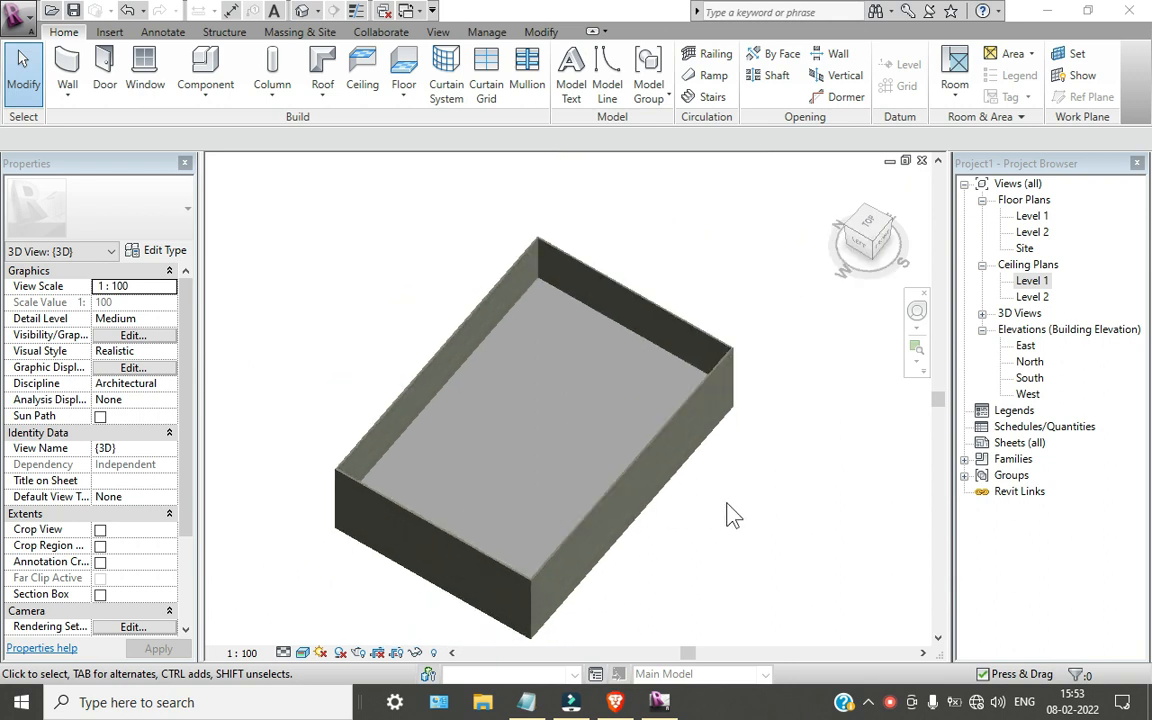
pyautogui.hotkey('ctrl', 'z')
pyautogui.hotkey('ctrl', 'z')
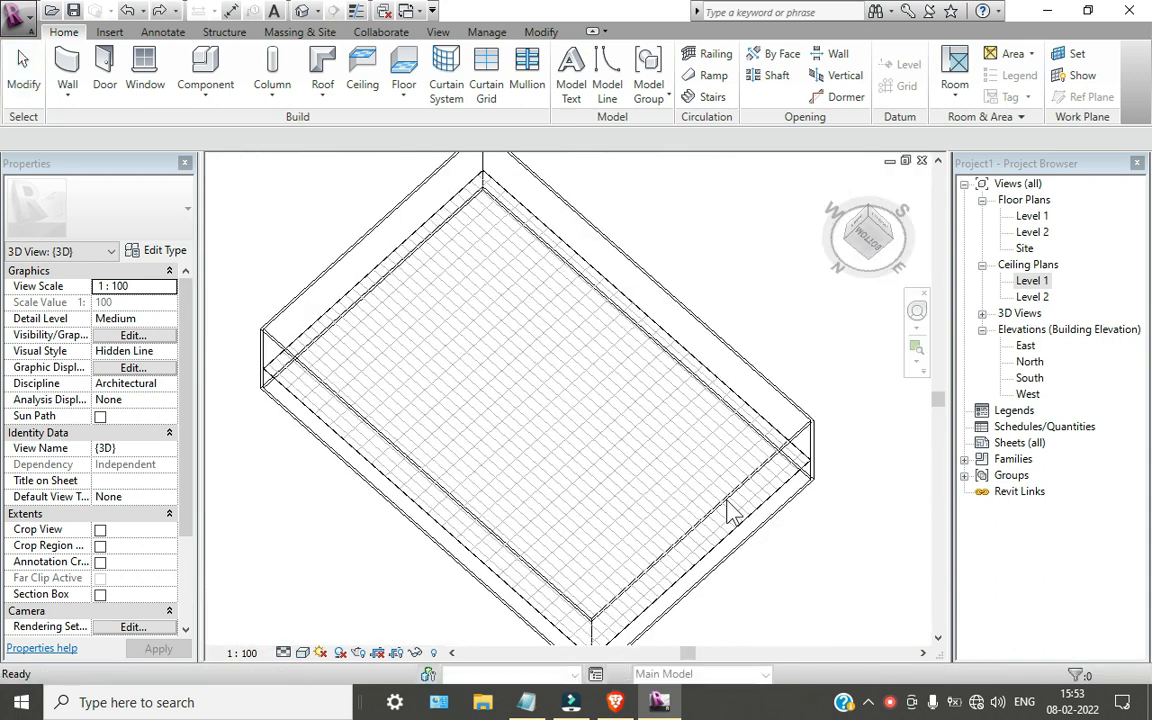
pyautogui.hotkey('ctrl', 'y')
pyautogui.hotkey('ctrl', 'y')
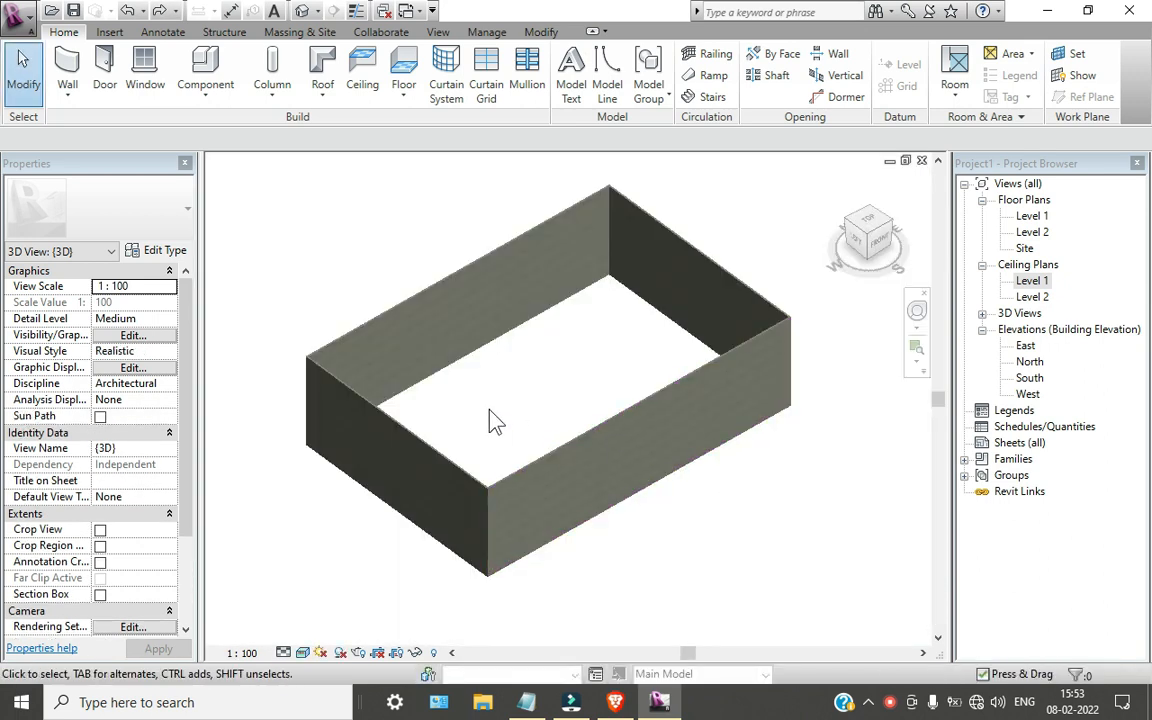
pyautogui.scroll(-2, 497, 420)
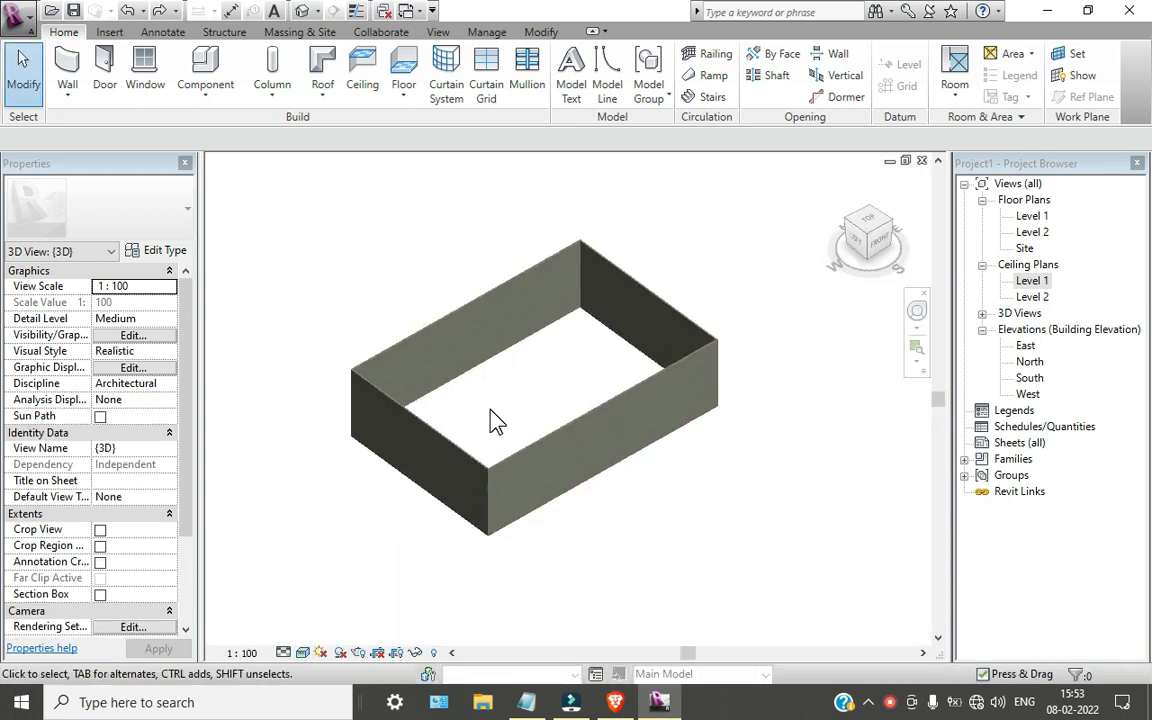
# - Open the Level 1 ceiling plan and start a sketched ceiling of type 600 x 1200mm Grid
pyautogui.doubleClick(1044, 281)
pyautogui.scroll(2, 557, 428)
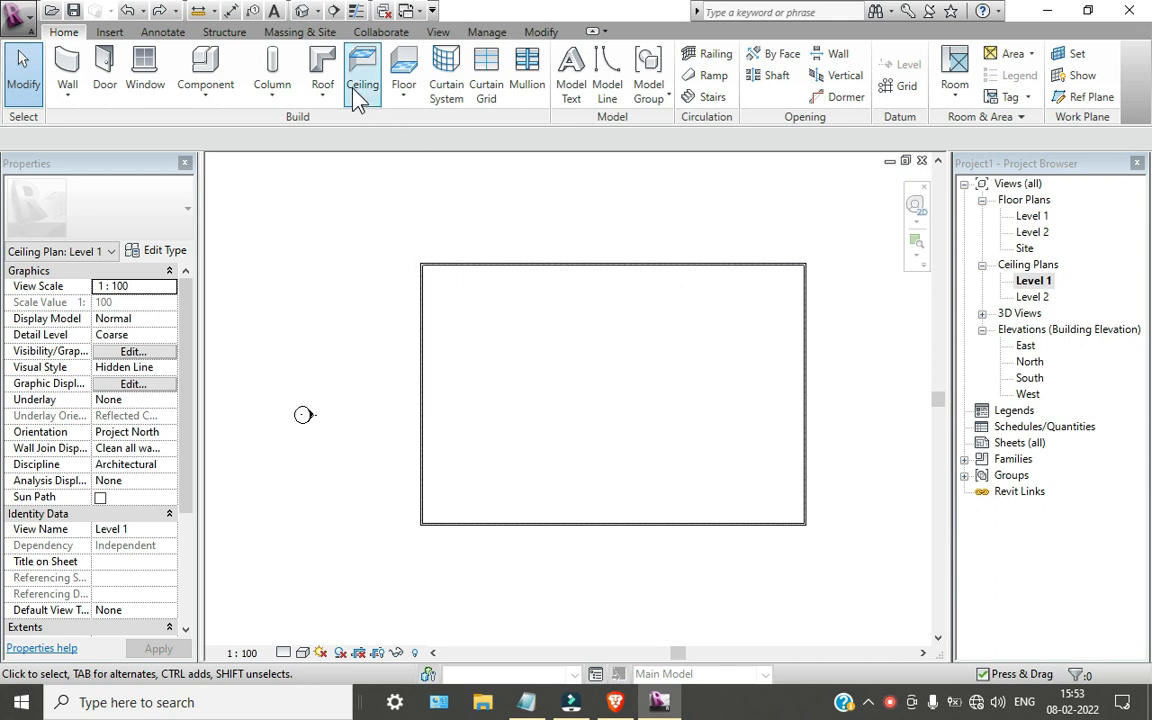
pyautogui.click(360, 88)
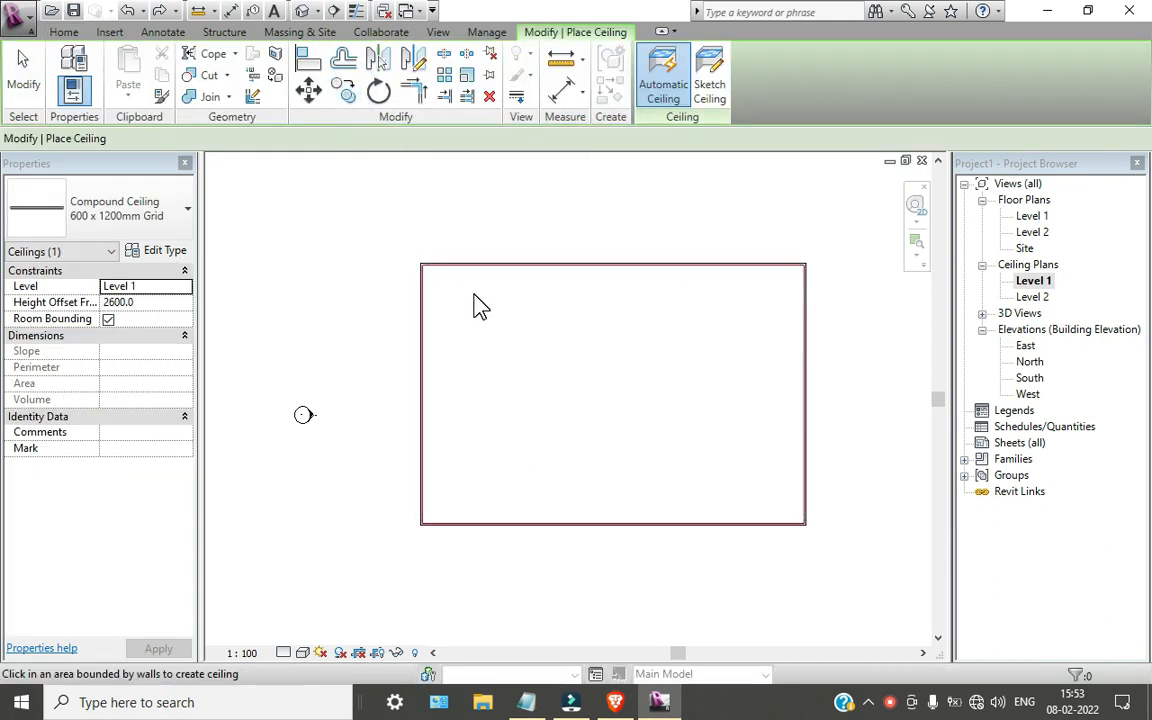
pyautogui.click(708, 78)
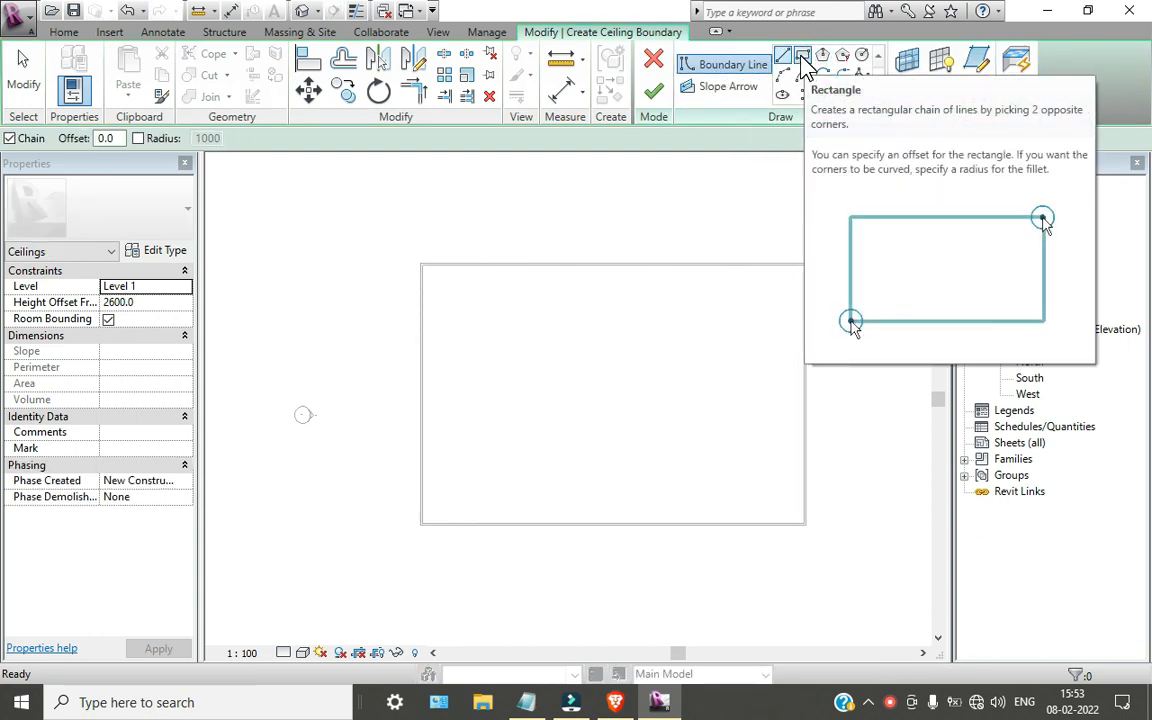
# - Draw a rectangular ceiling boundary between opposite inner corners of the room's walls
pyautogui.click(803, 62)
pyautogui.scroll(2, 455, 280)
pyautogui.scroll(1, 455, 280)
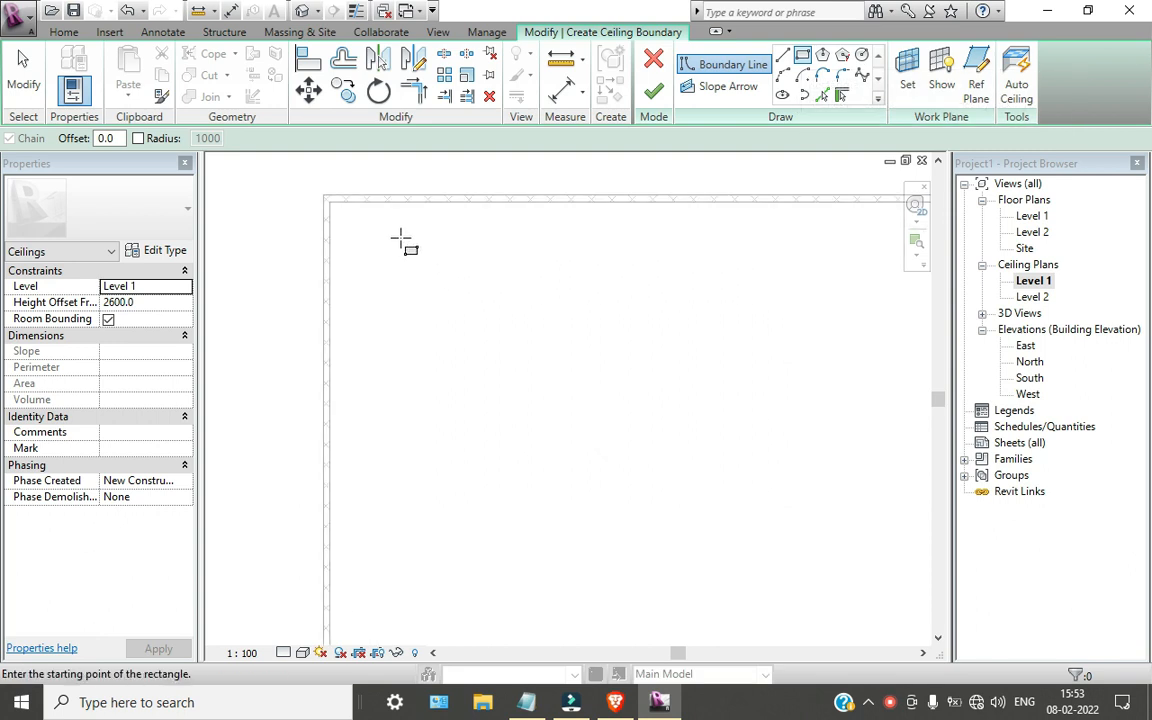
pyautogui.click(345, 222)
pyautogui.scroll(-2, 589, 458)
pyautogui.moveTo(589, 458); pyautogui.dragTo(735, 450, button='middle')
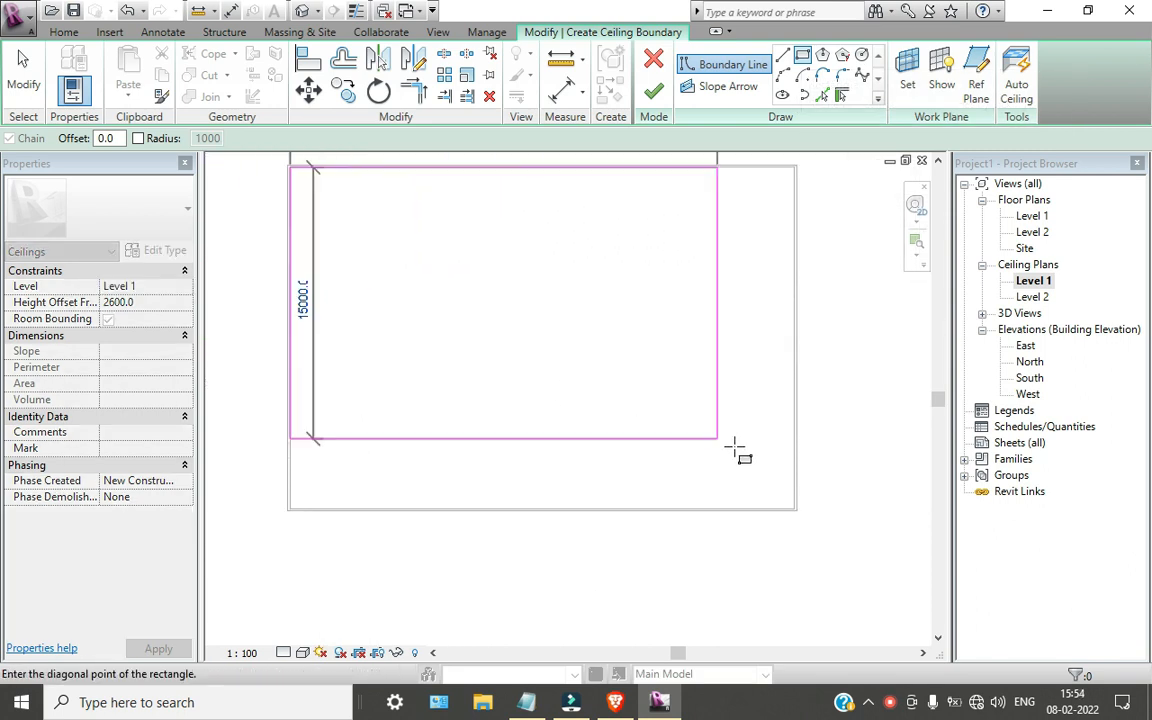
pyautogui.scroll(3, 792, 508)
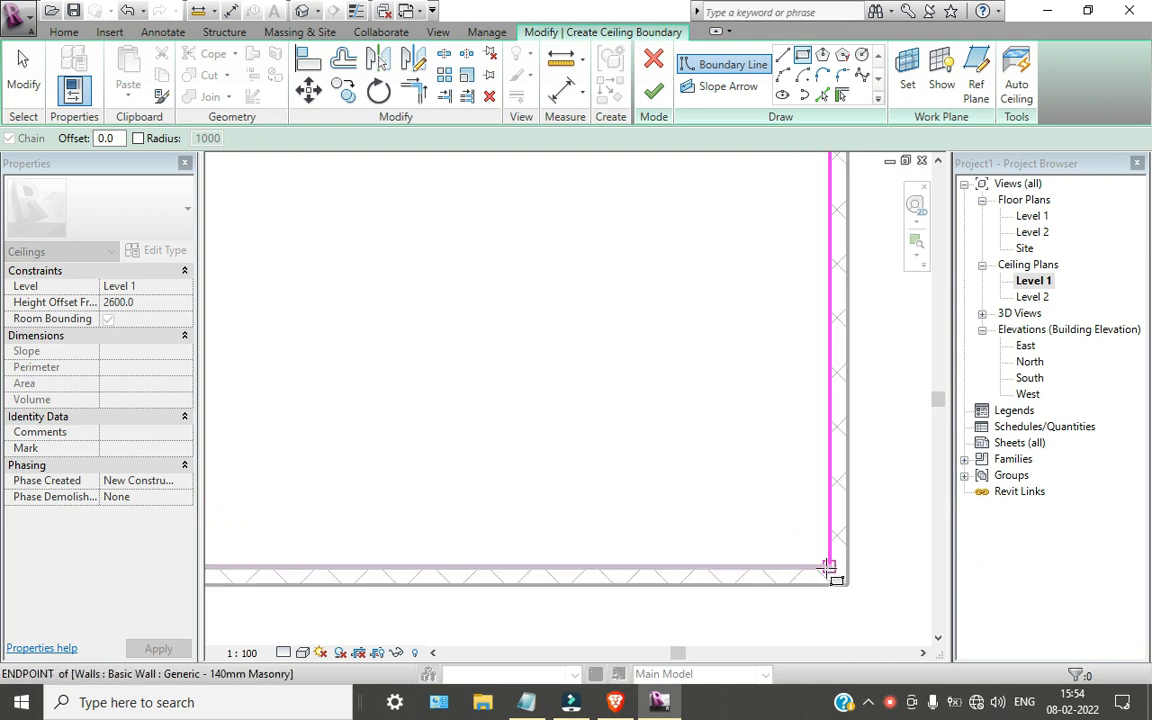
pyautogui.click(818, 545)
pyautogui.scroll(-3, 663, 460)
pyautogui.moveTo(663, 450); pyautogui.dragTo(776, 556, button='middle')
pyautogui.scroll(2, 776, 556)
pyautogui.scroll(-2, 702, 525)
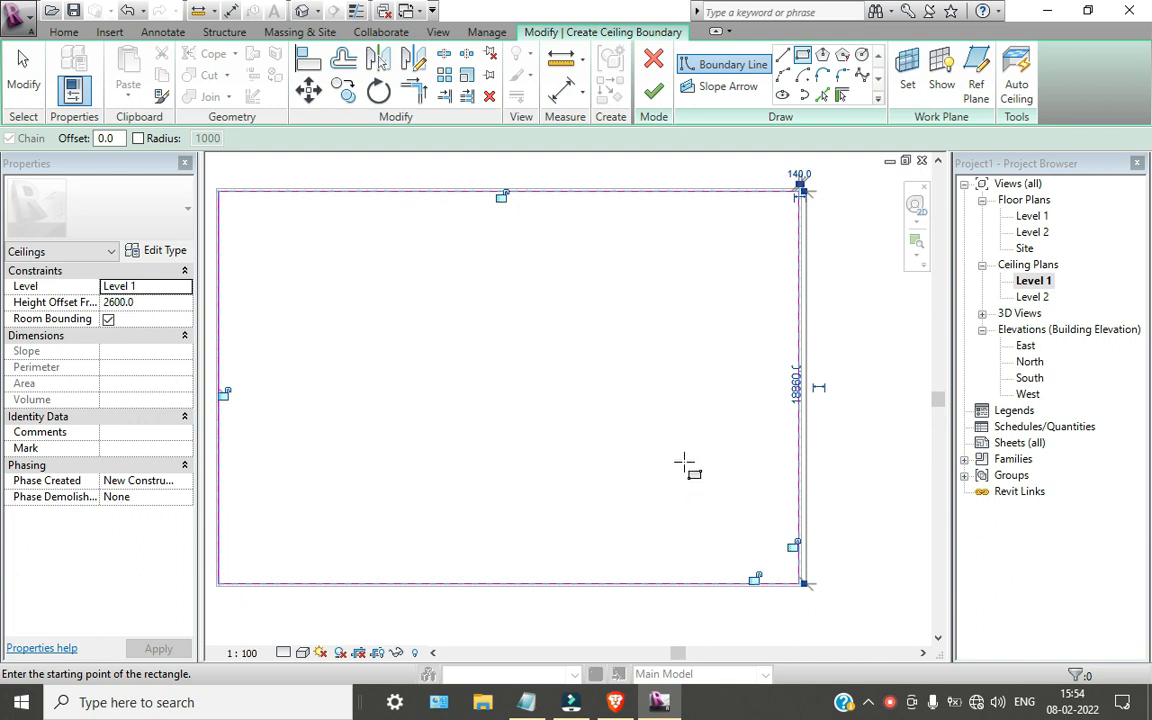
# - Set the project's length units to centimeters
pyautogui.press('u')
pyautogui.press('n')
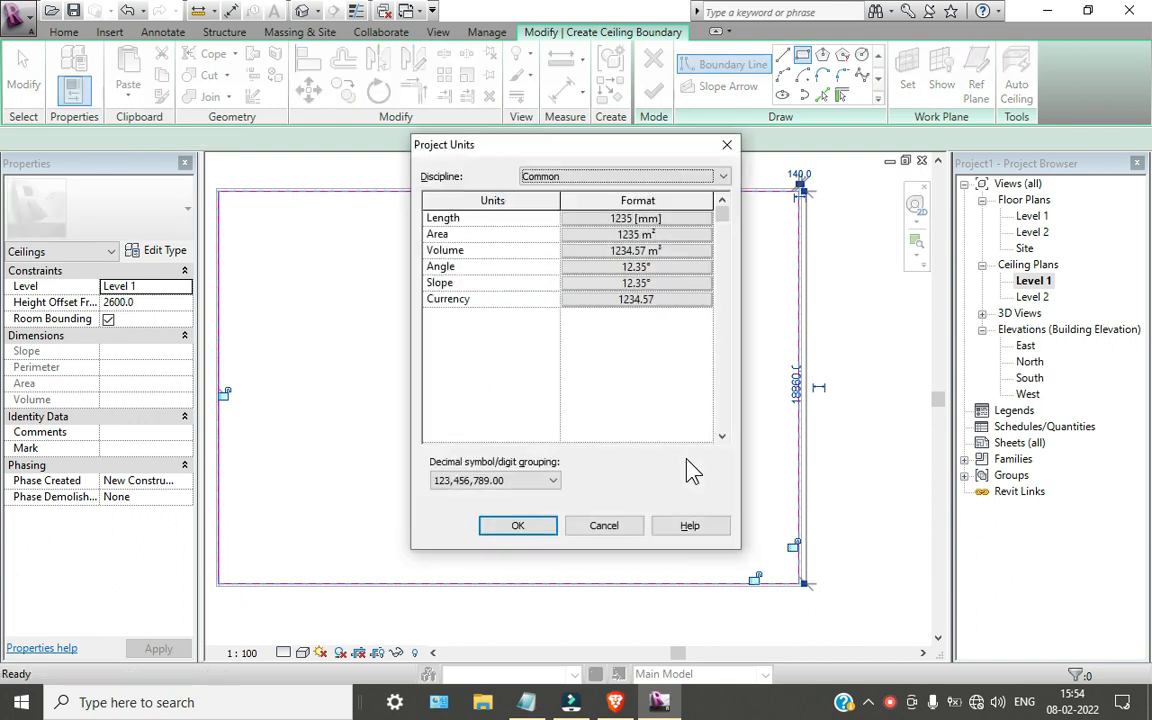
pyautogui.click(645, 222)
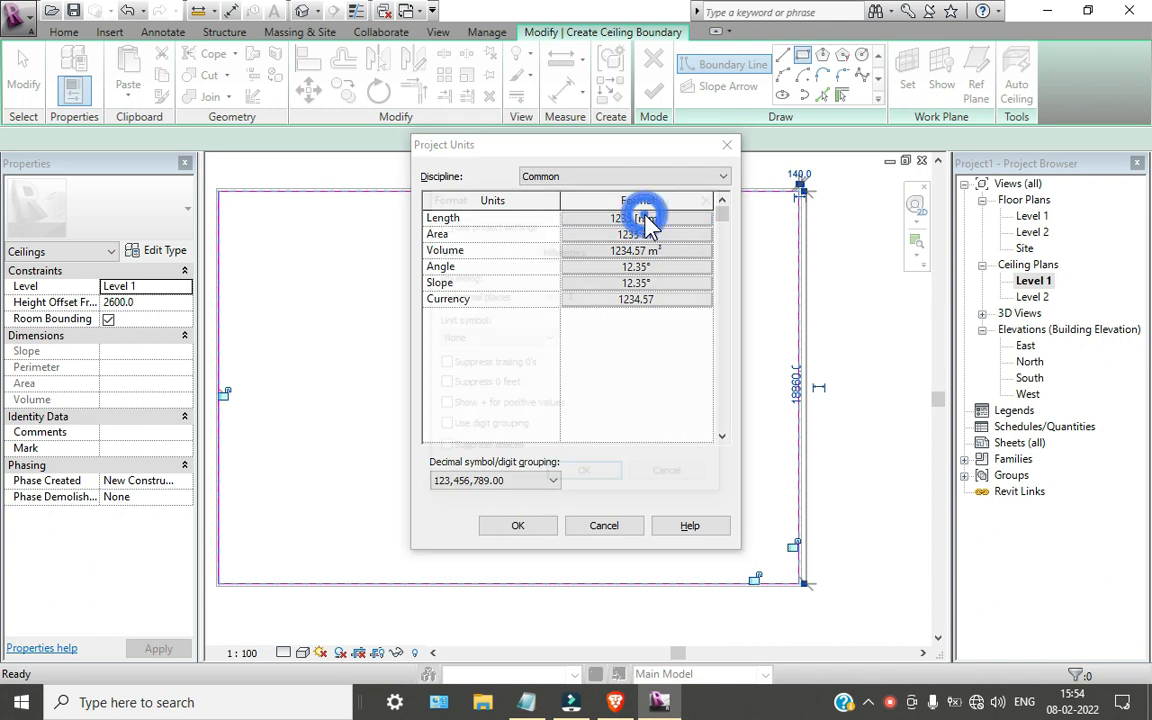
pyautogui.click(600, 250)
pyautogui.click(588, 327)
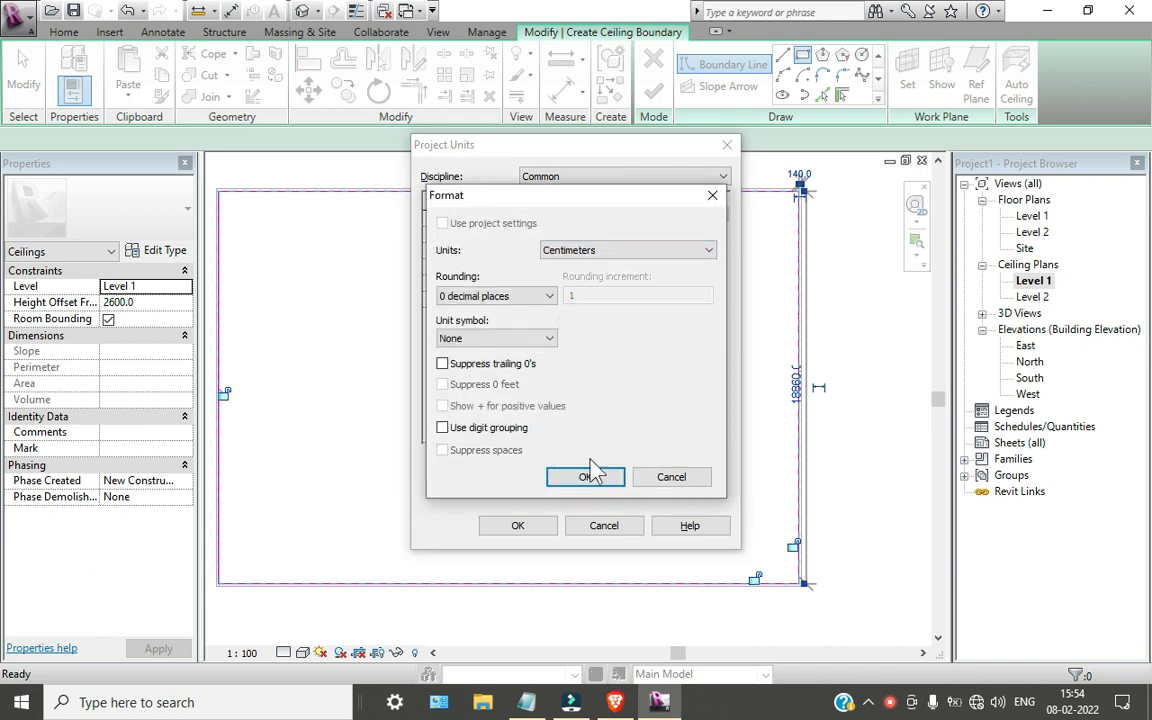
pyautogui.click(587, 476)
pyautogui.click(520, 526)
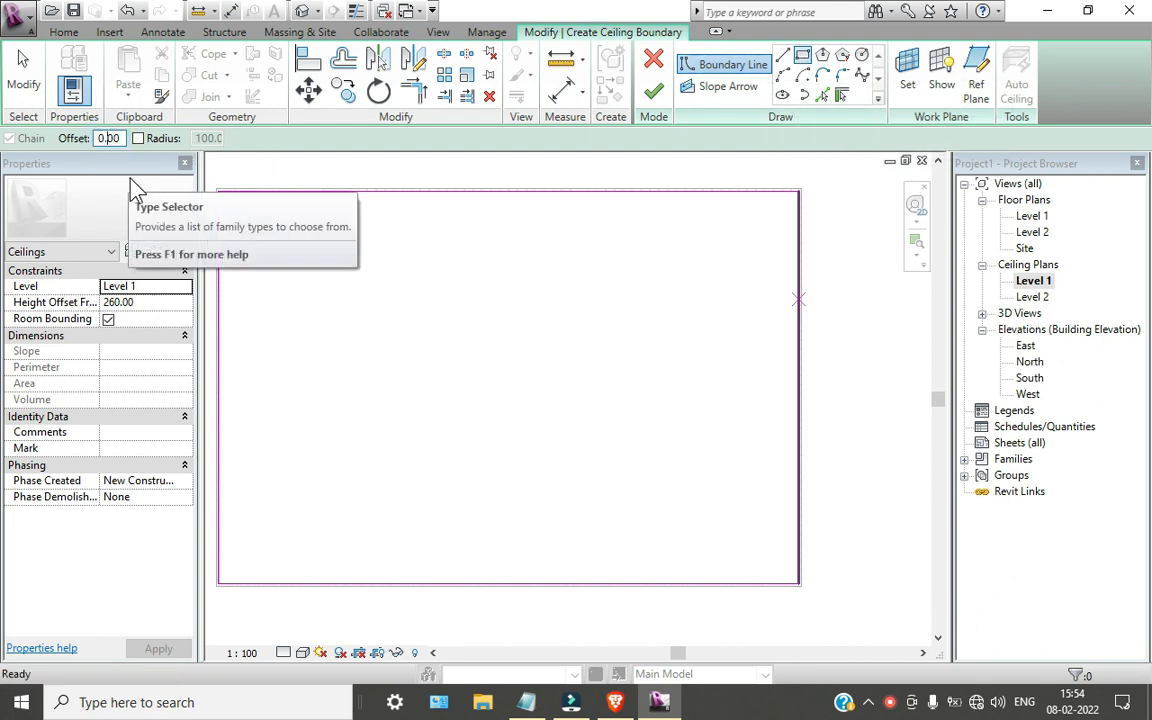
# - Draw a second rectangular boundary between the room's opposite inner corners with a 0.50 cm offset
pyautogui.write('5')
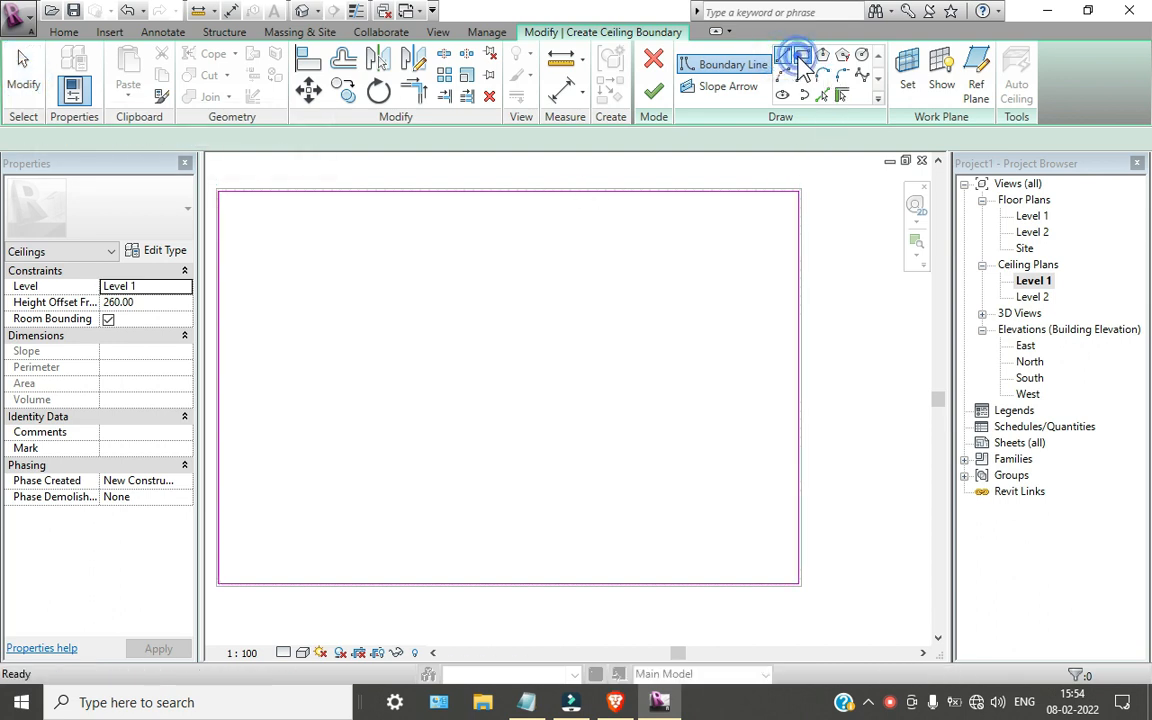
pyautogui.moveTo(424, 316); pyautogui.dragTo(600, 410, button='middle')
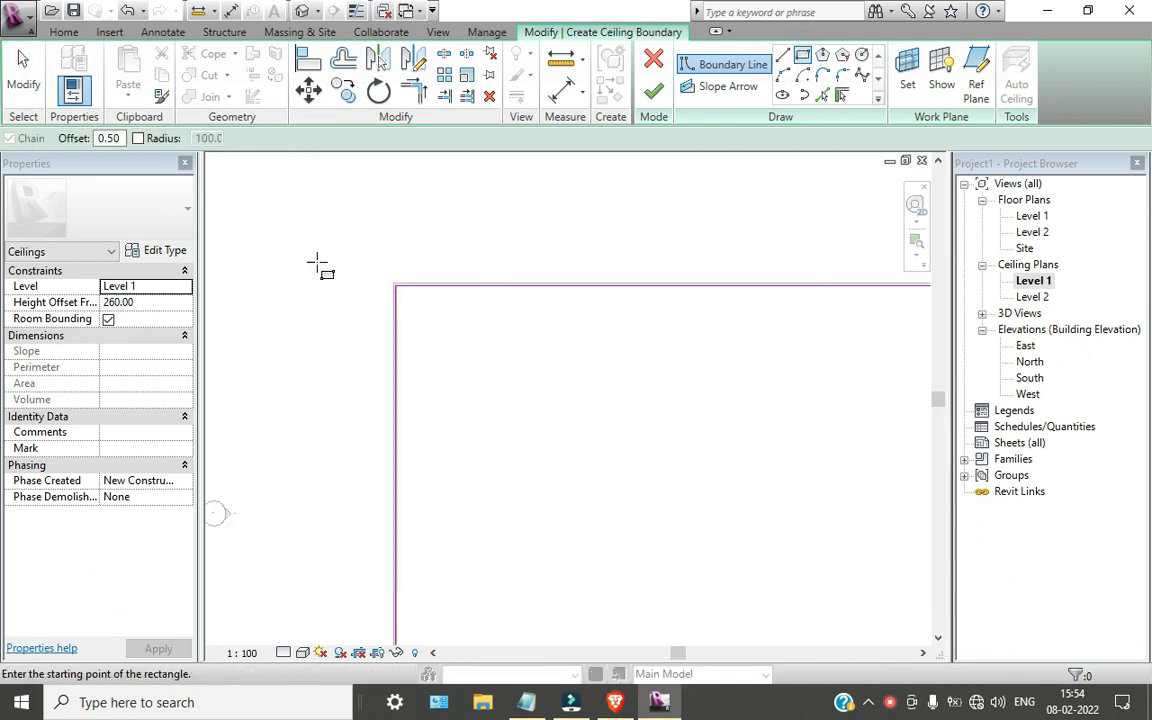
pyautogui.click(424, 290)
pyautogui.moveTo(674, 532); pyautogui.dragTo(565, 378, button='middle')
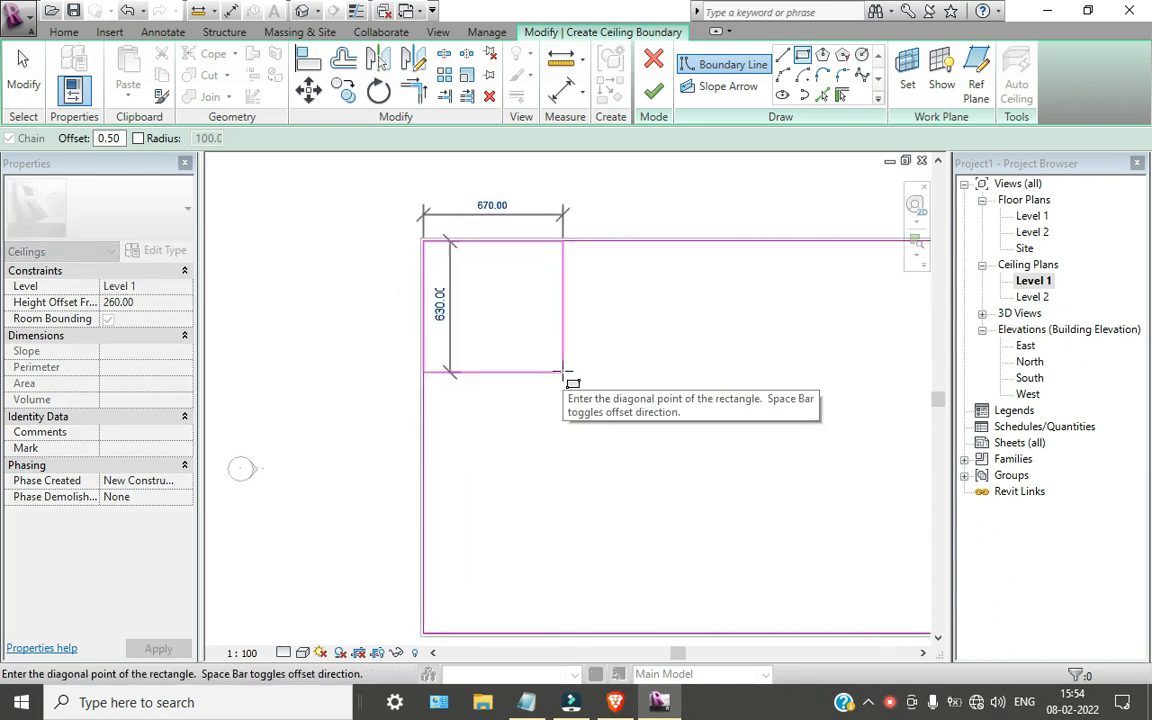
pyautogui.scroll(-3, 648, 455)
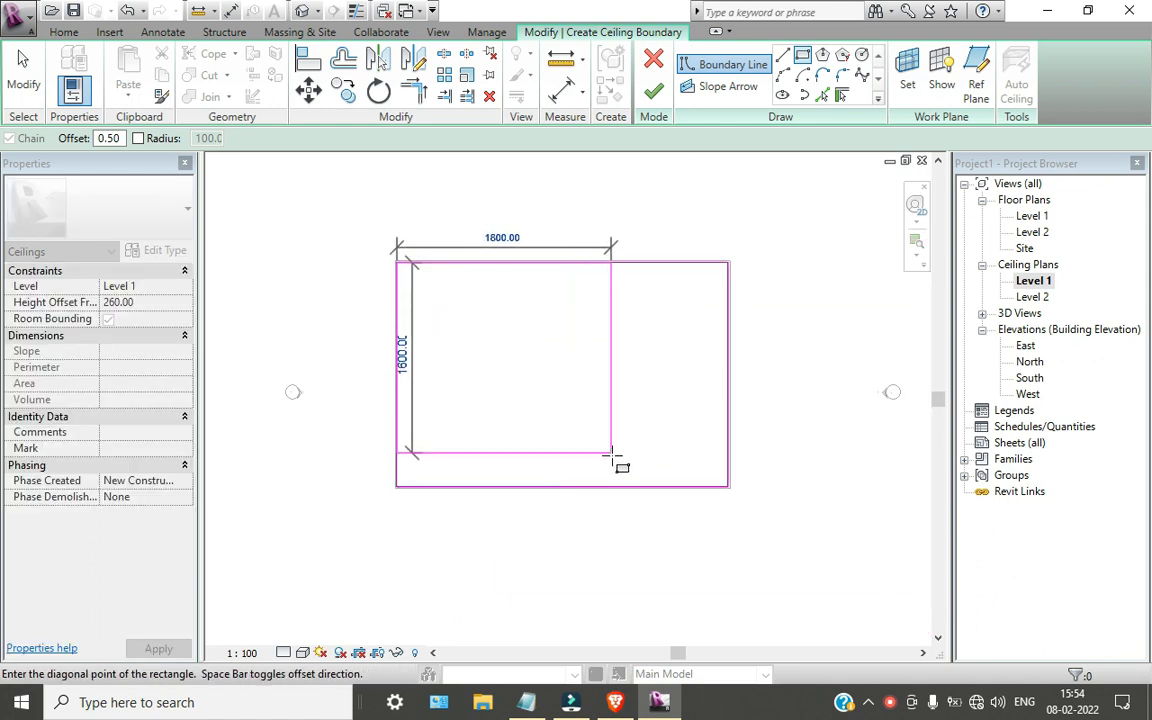
pyautogui.scroll(5, 720, 484)
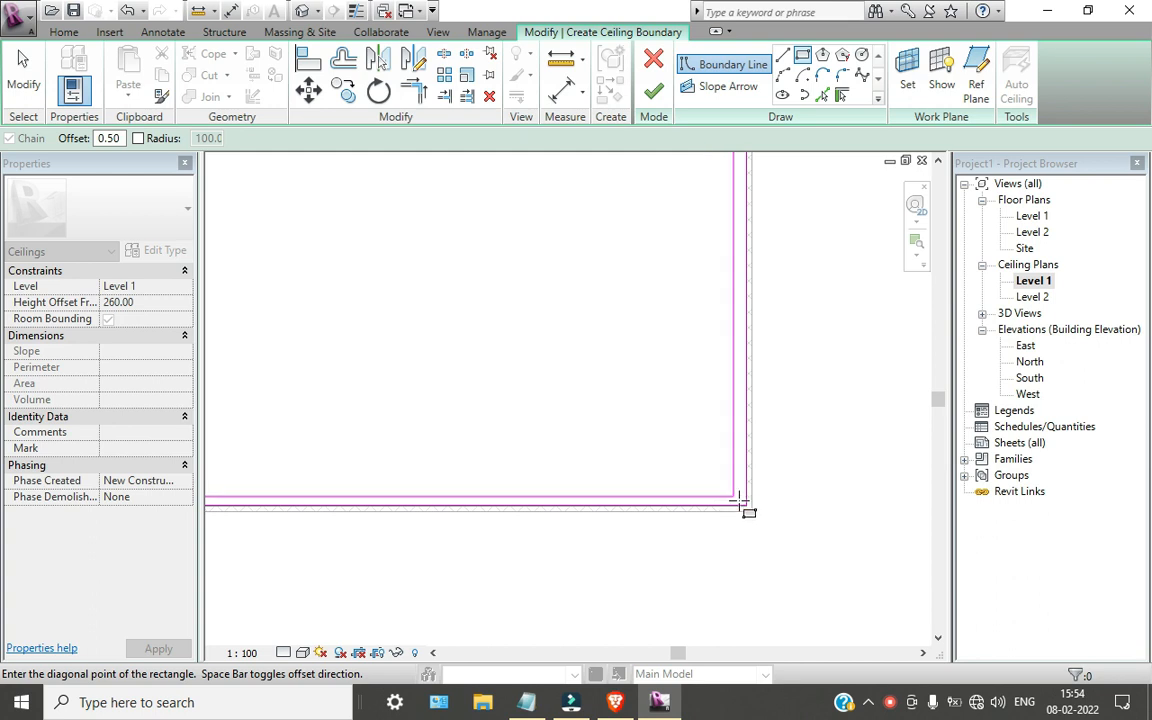
pyautogui.click(746, 505)
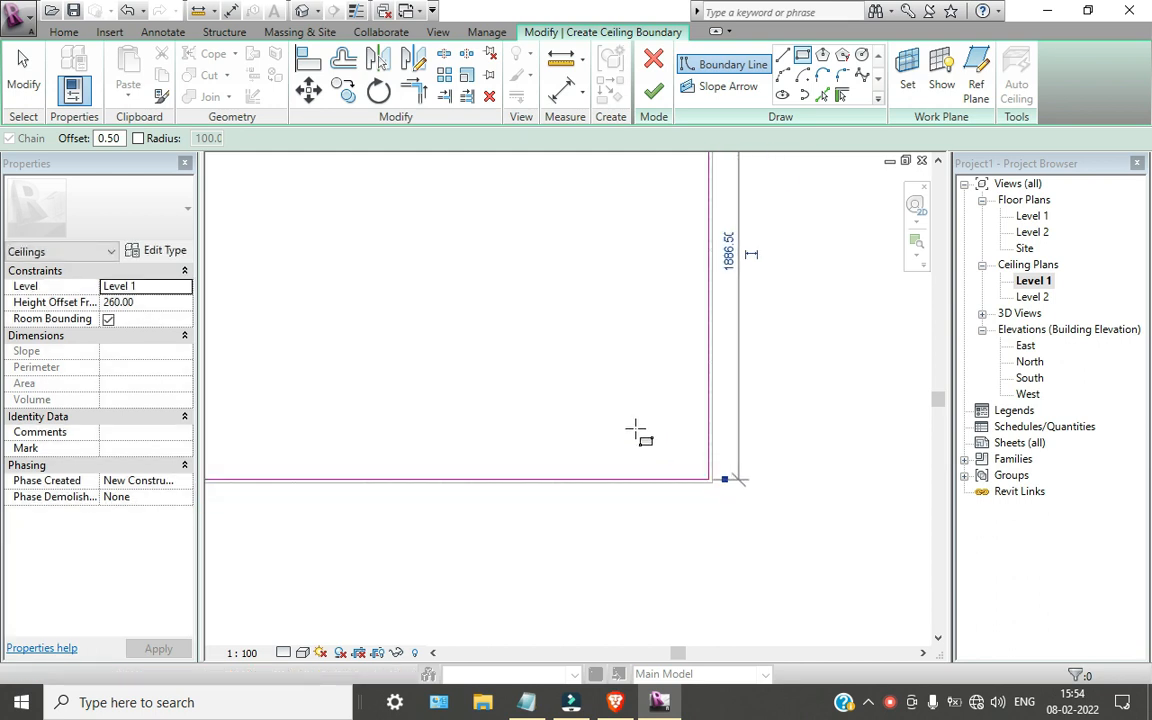
pyautogui.scroll(-5, 648, 467)
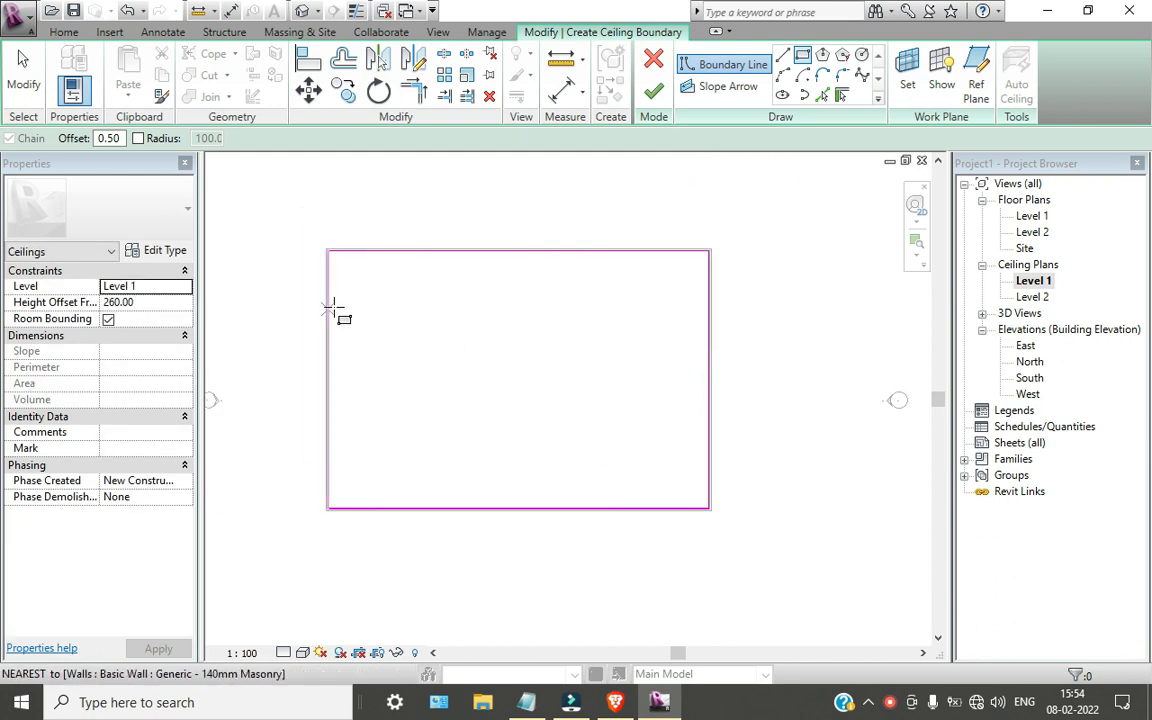
# - Set the boundary offset to 100 cm and draw an inset rectangle from the room's opposite inner corners
pyautogui.doubleClick(123, 138)
pyautogui.write('10')
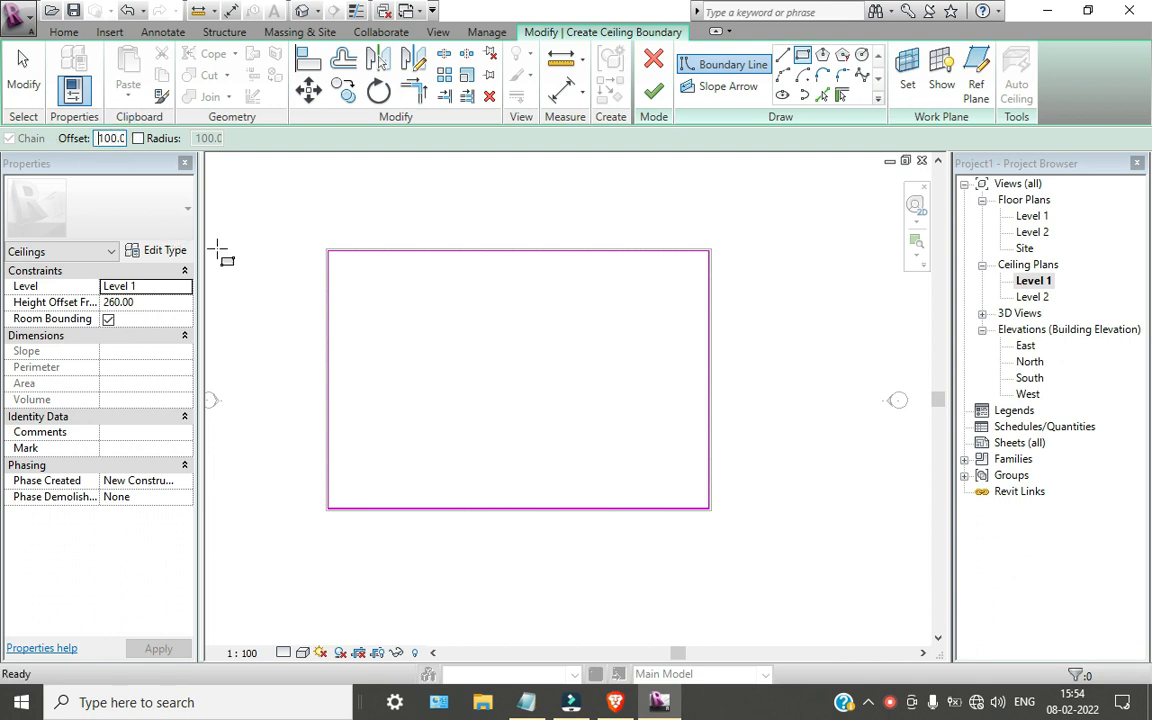
pyautogui.scroll(3, 327, 252)
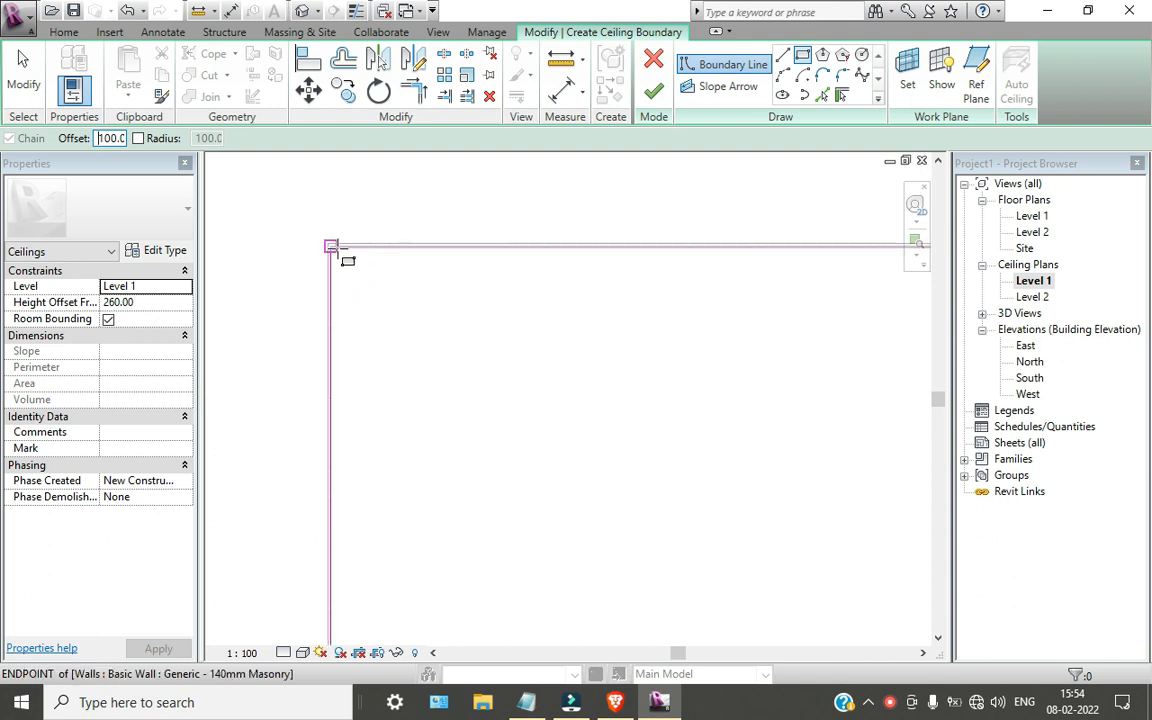
pyautogui.click(331, 248)
pyautogui.scroll(-4, 640, 525)
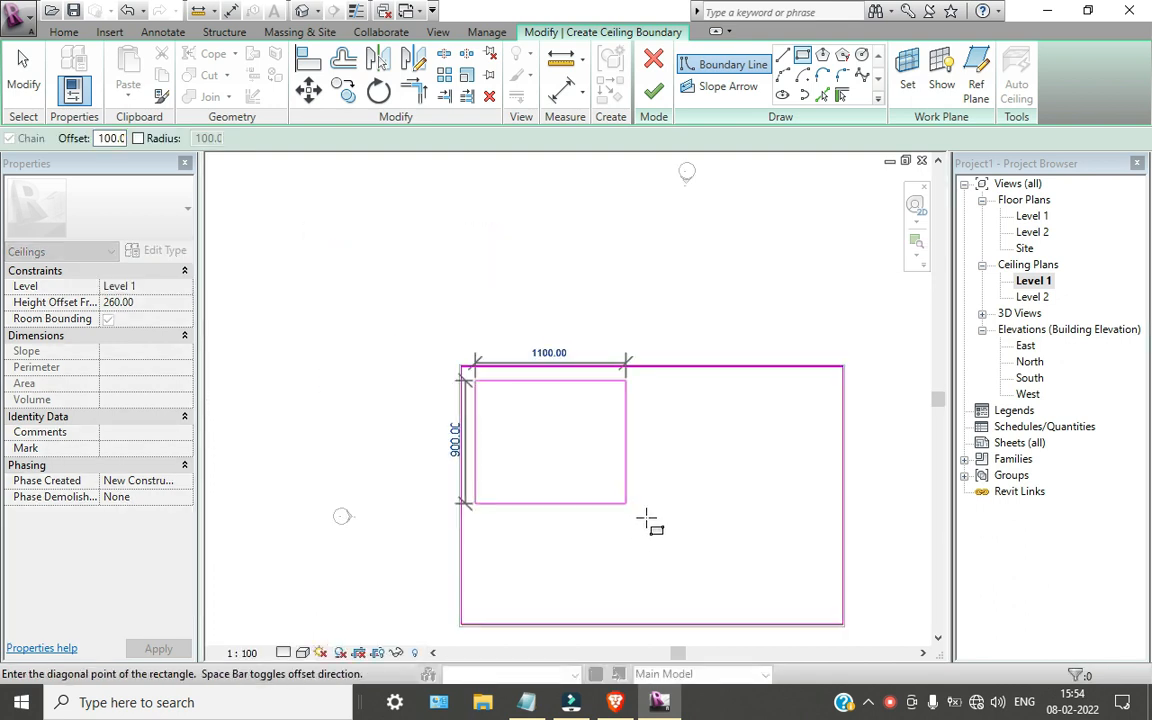
pyautogui.scroll(6, 600, 420)
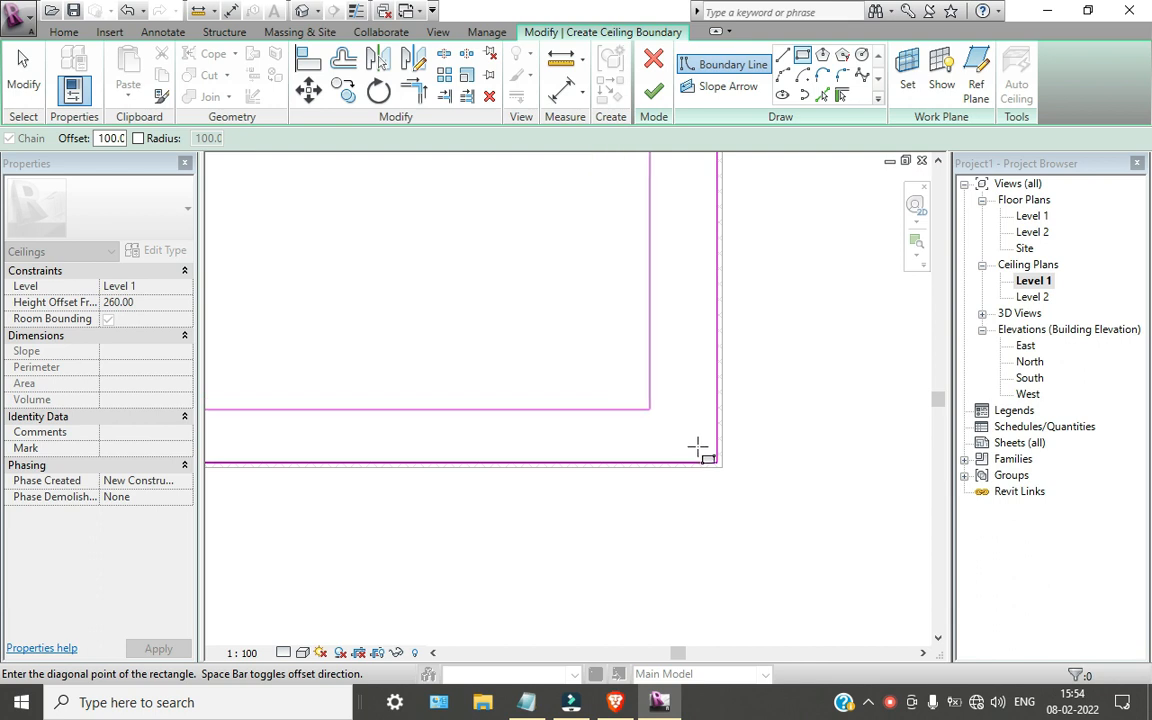
pyautogui.click(719, 466)
pyautogui.scroll(-3, 592, 455)
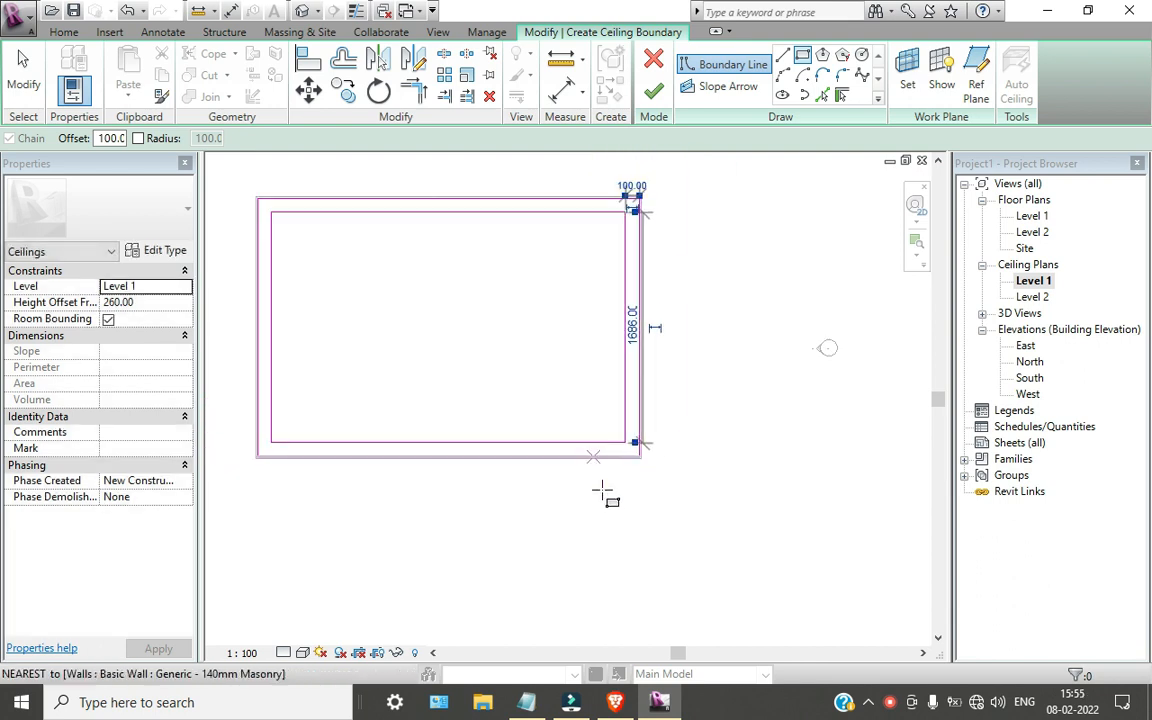
# - Set the boundary offset to 300 cm and draw a further inset rectangle from the room's opposite wall corners
pyautogui.scroll(2, 445, 345)
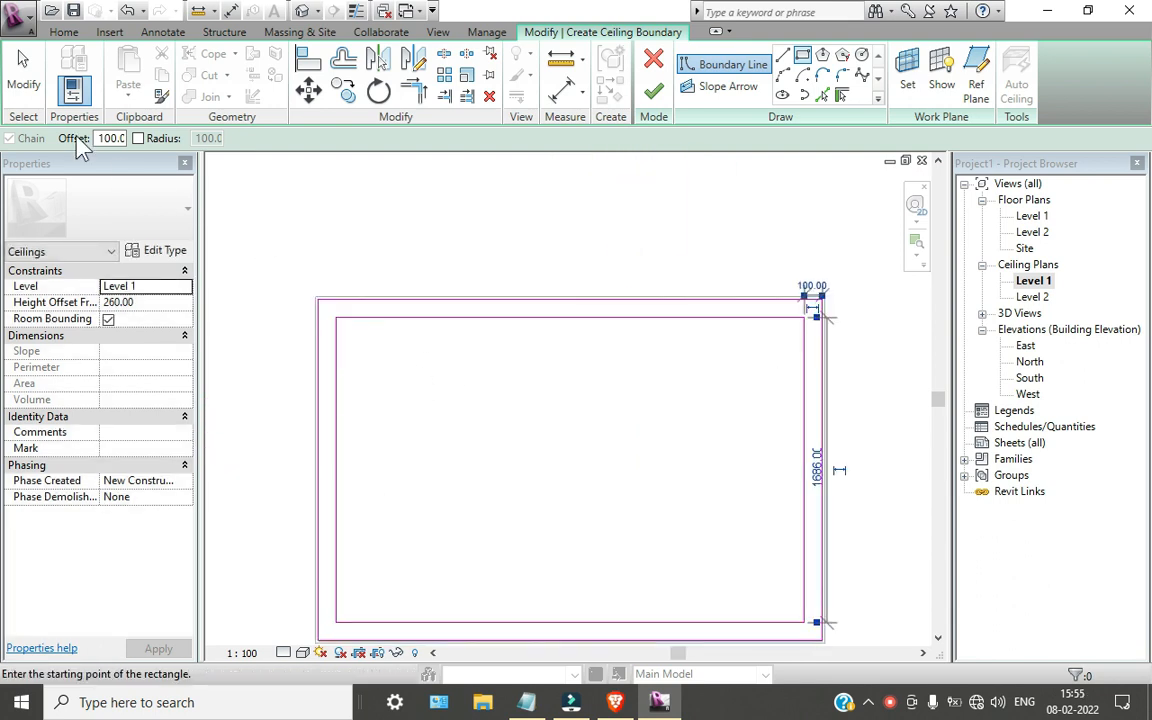
pyautogui.doubleClick(112, 138)
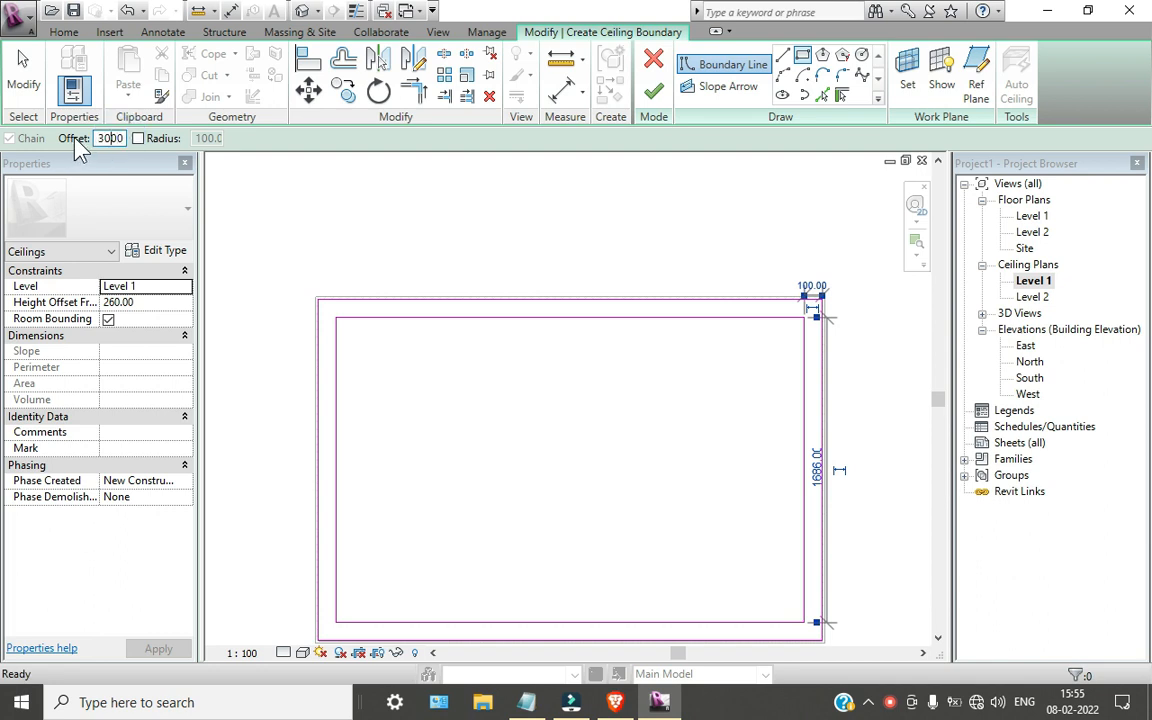
pyautogui.write('3000')
pyautogui.doubleClick(118, 138)
pyautogui.write('0')
pyautogui.press('Return')
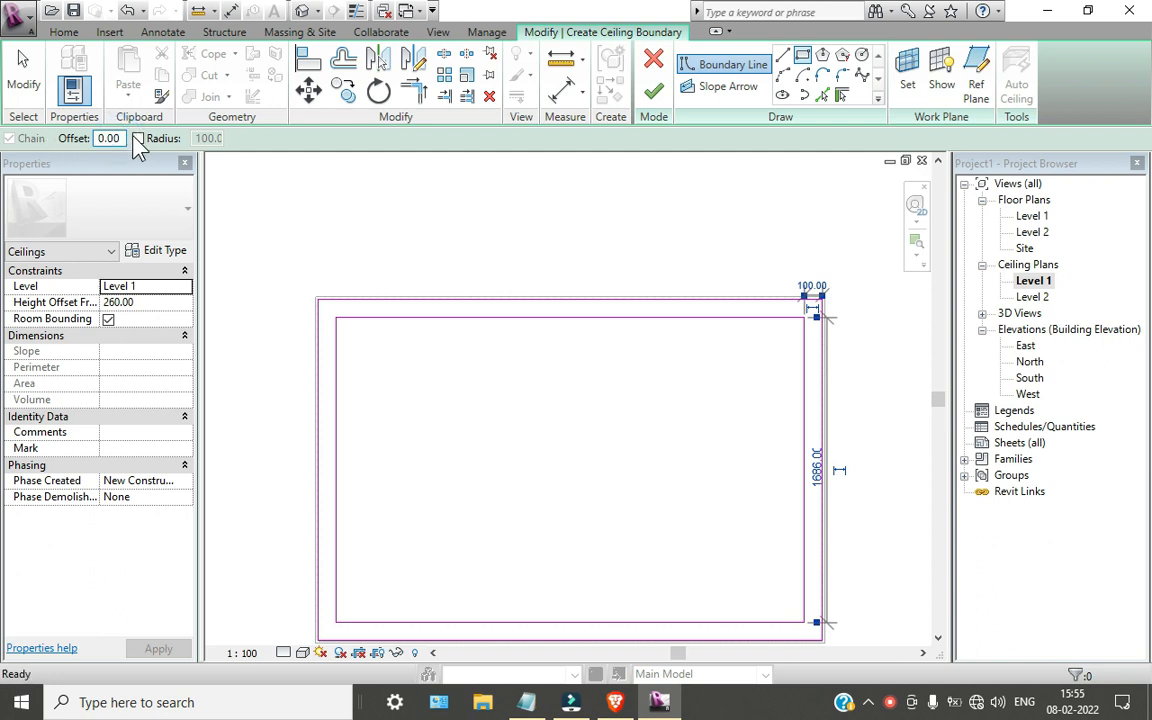
pyautogui.doubleClick(119, 138)
pyautogui.click(316, 297)
pyautogui.scroll(-3, 596, 488)
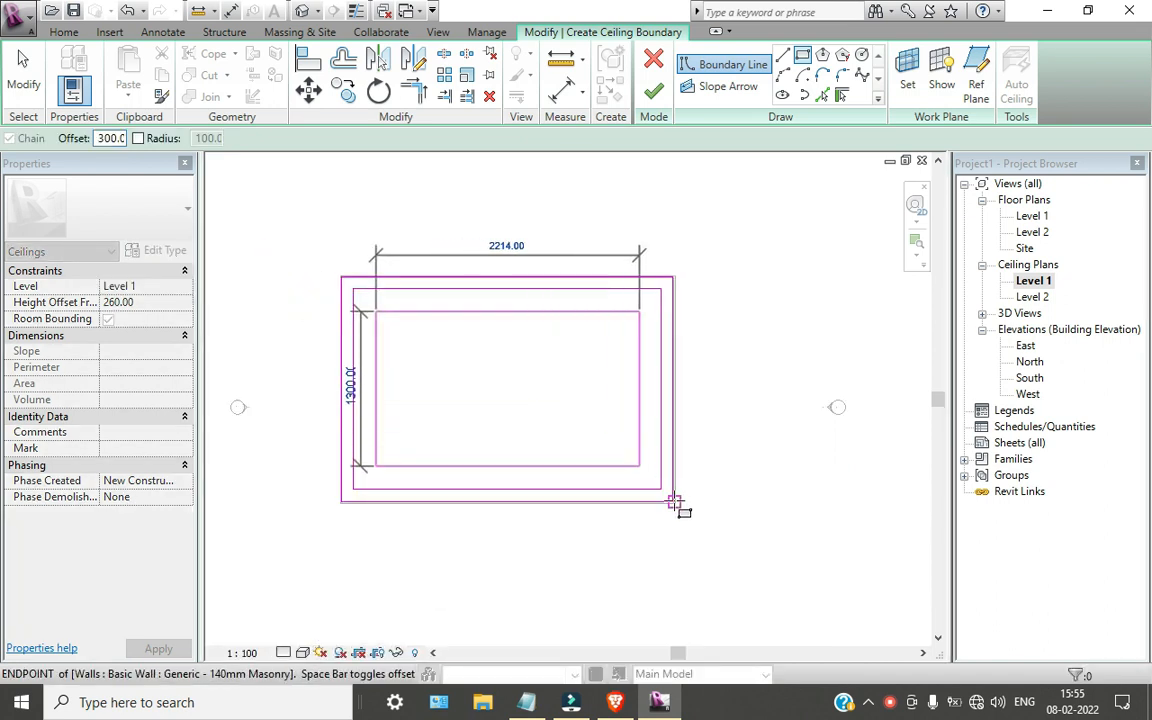
pyautogui.click(675, 502)
pyautogui.scroll(4, 470, 306)
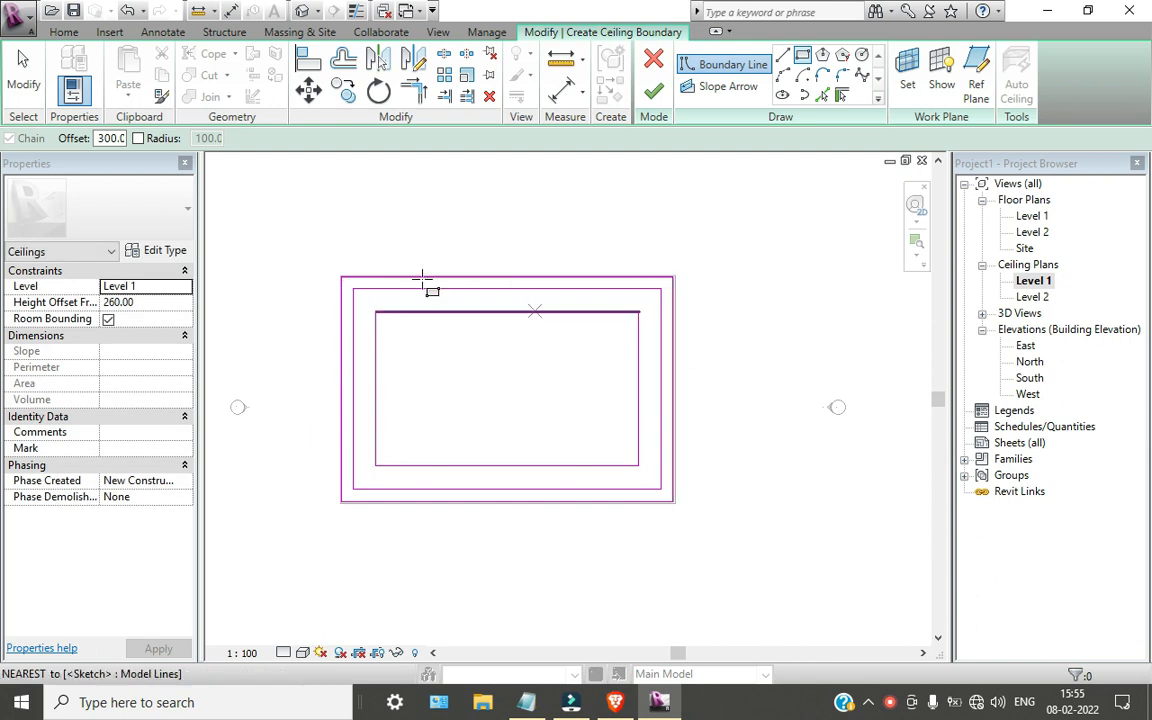
# - Finish the ceiling sketch and inspect the ceiling in the default 3D view
pyautogui.click(653, 91)
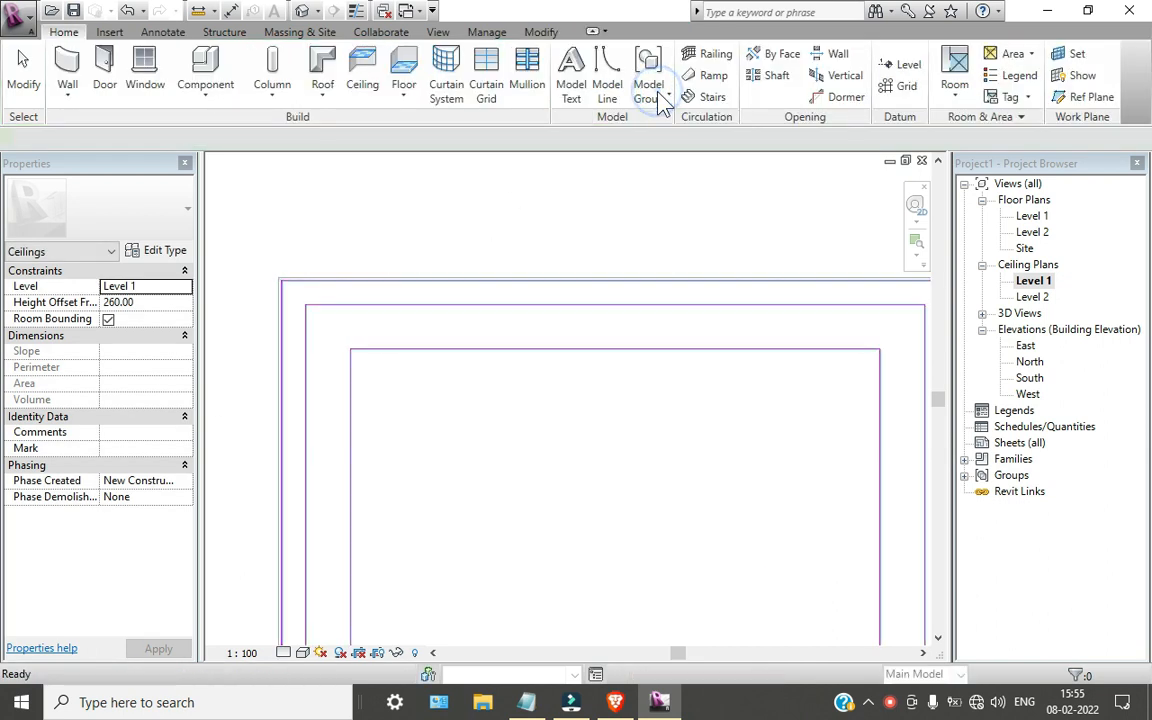
pyautogui.scroll(-3, 548, 440)
pyautogui.moveTo(530, 432); pyautogui.dragTo(553, 314, button='middle')
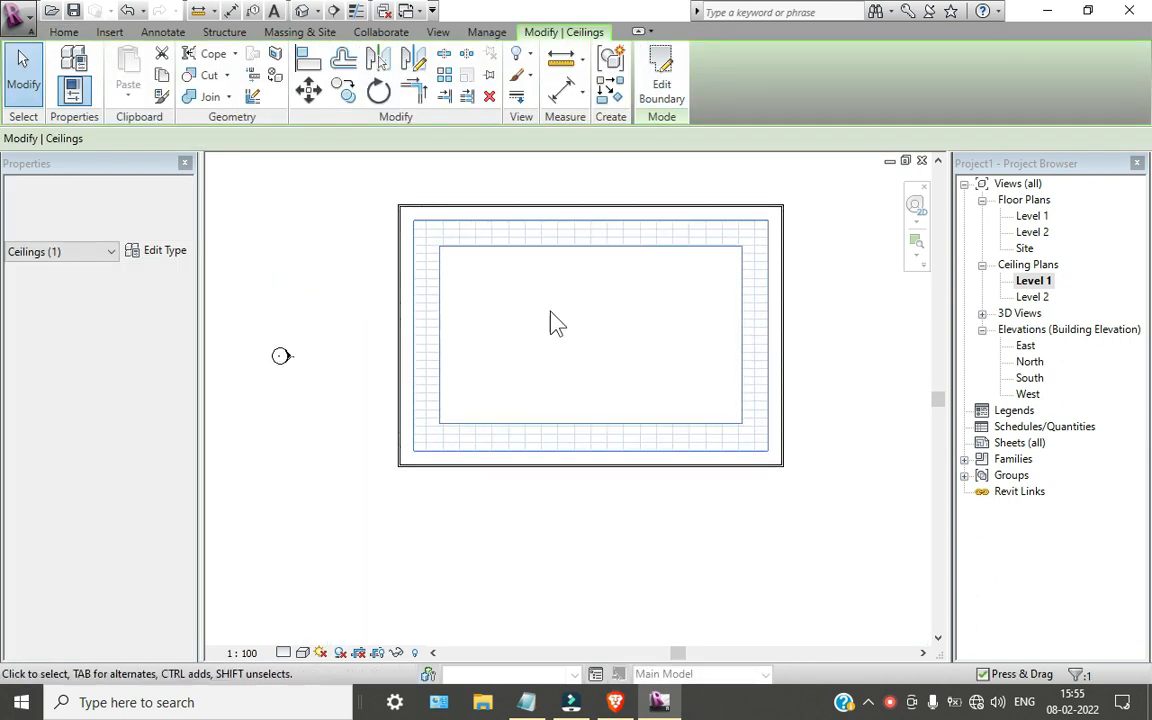
pyautogui.click(302, 11)
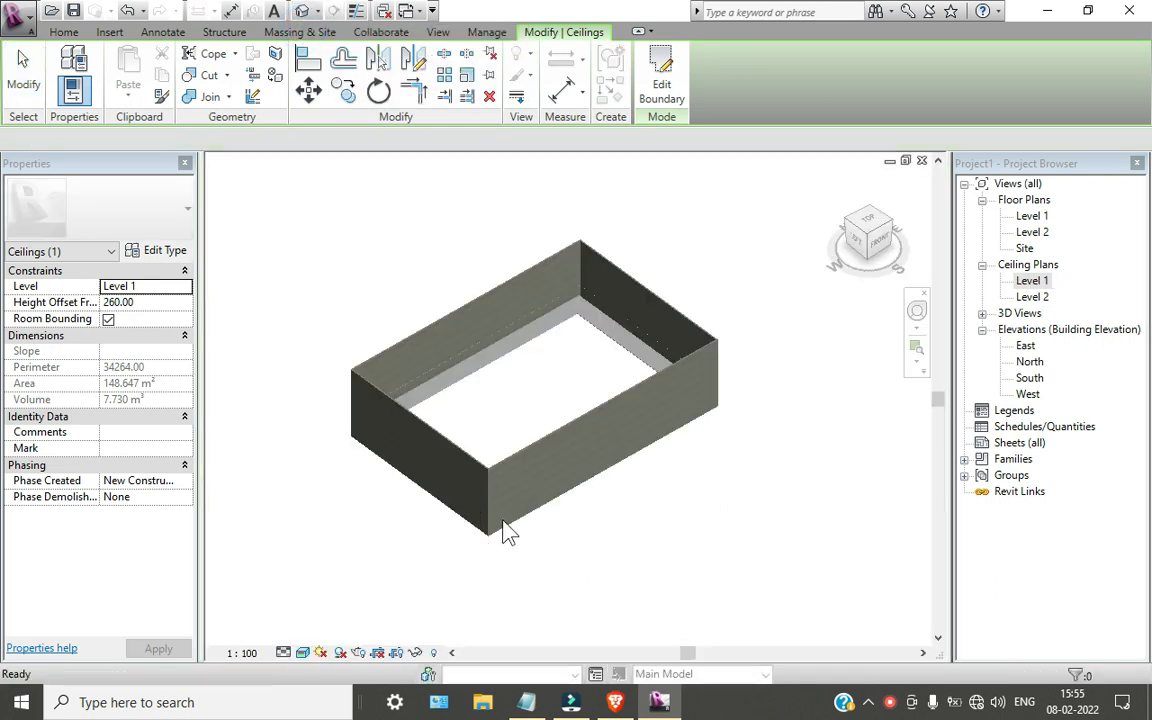
pyautogui.press('Escape')
pyautogui.keyDown('shift'); pyautogui.moveTo(548, 458); pyautogui.dragTo(516, 393, button='middle'); pyautogui.keyUp('shift')
pyautogui.scroll(5, 571, 406)
pyautogui.keyDown('shift'); pyautogui.moveTo(581, 355); pyautogui.dragTo(724, 160, button='middle'); pyautogui.keyUp('shift')
pyautogui.keyDown('shift'); pyautogui.moveTo(617, 470); pyautogui.dragTo(463, 375, button='middle'); pyautogui.keyUp('shift')
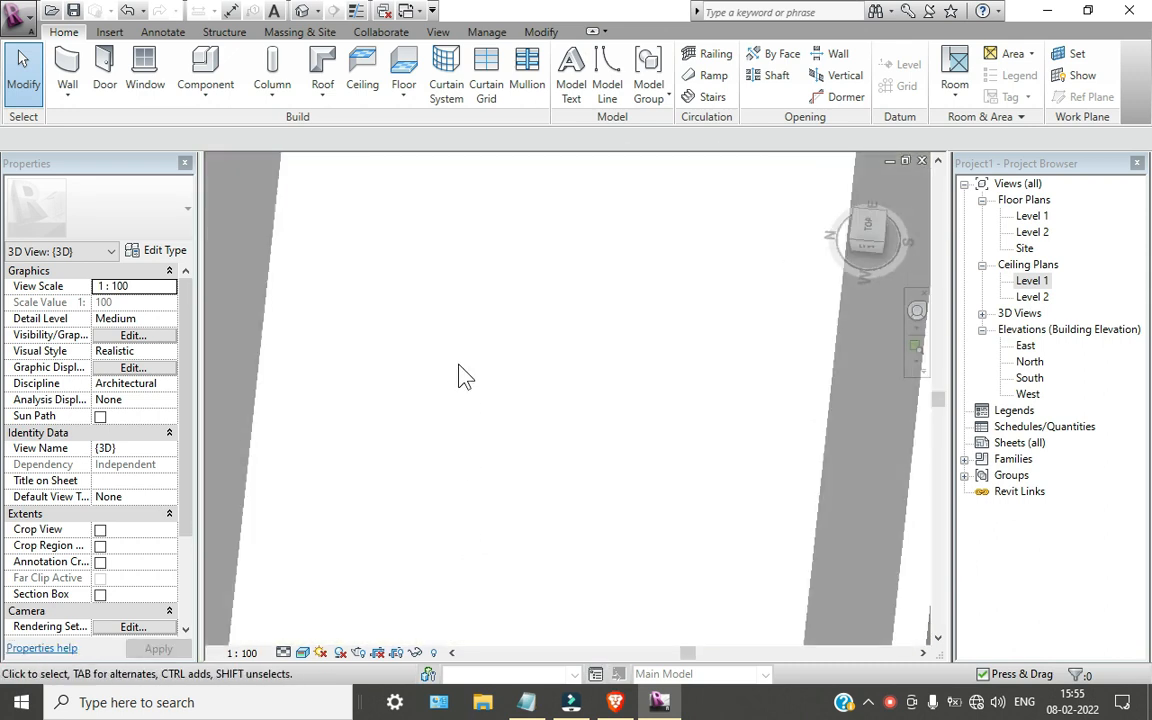
# - Delete the sketched ceiling from the 3D view
pyautogui.scroll(-2, 463, 375)
pyautogui.click(663, 291)
pyautogui.press('Delete')
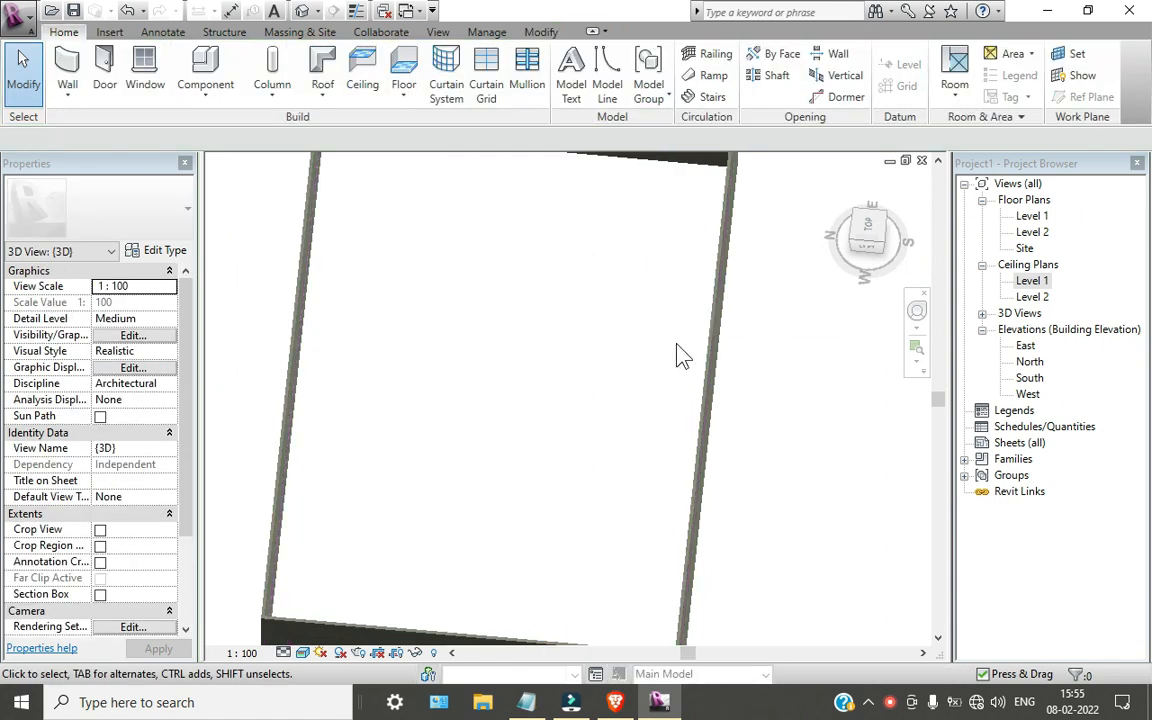
pyautogui.doubleClick(1031, 281)
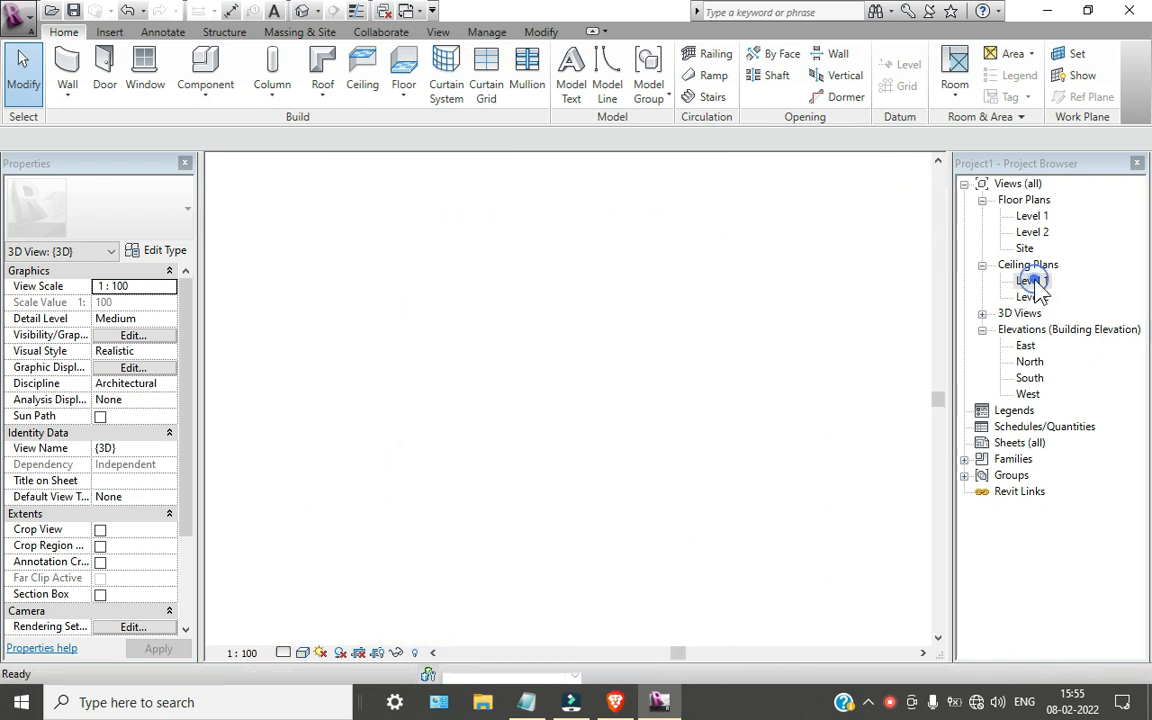
pyautogui.click(363, 80)
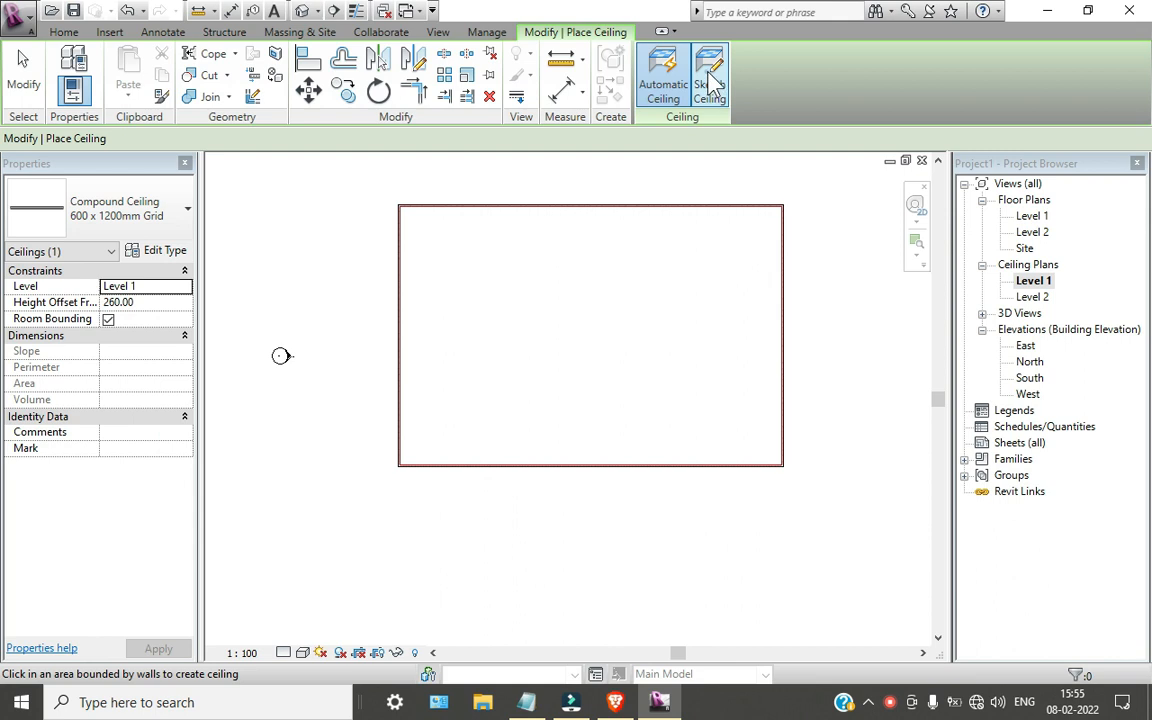
pyautogui.click(712, 82)
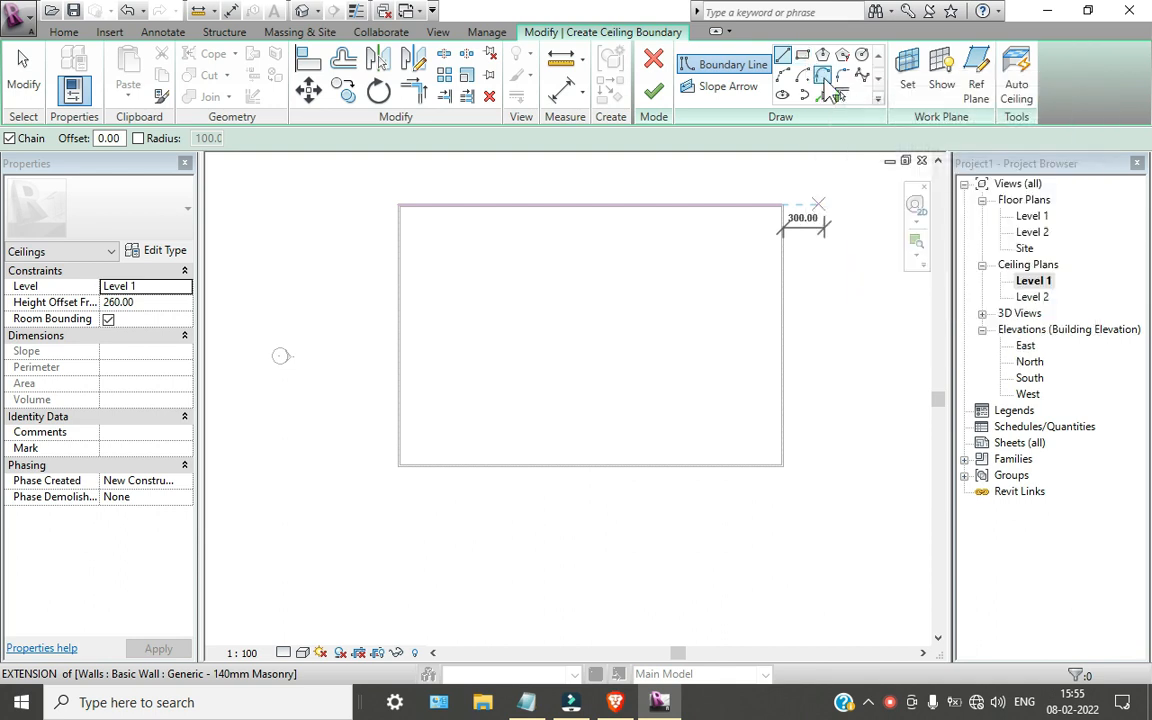
pyautogui.press('Escape')
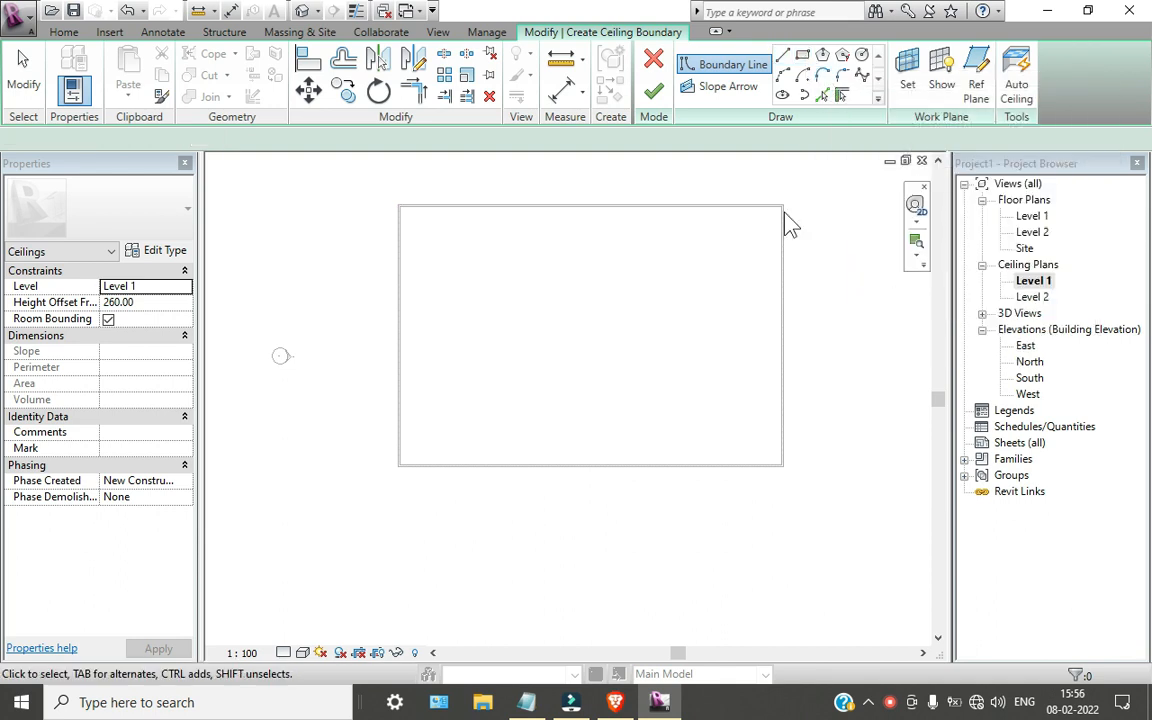
pyautogui.press('Escape')
pyautogui.click(649, 66)
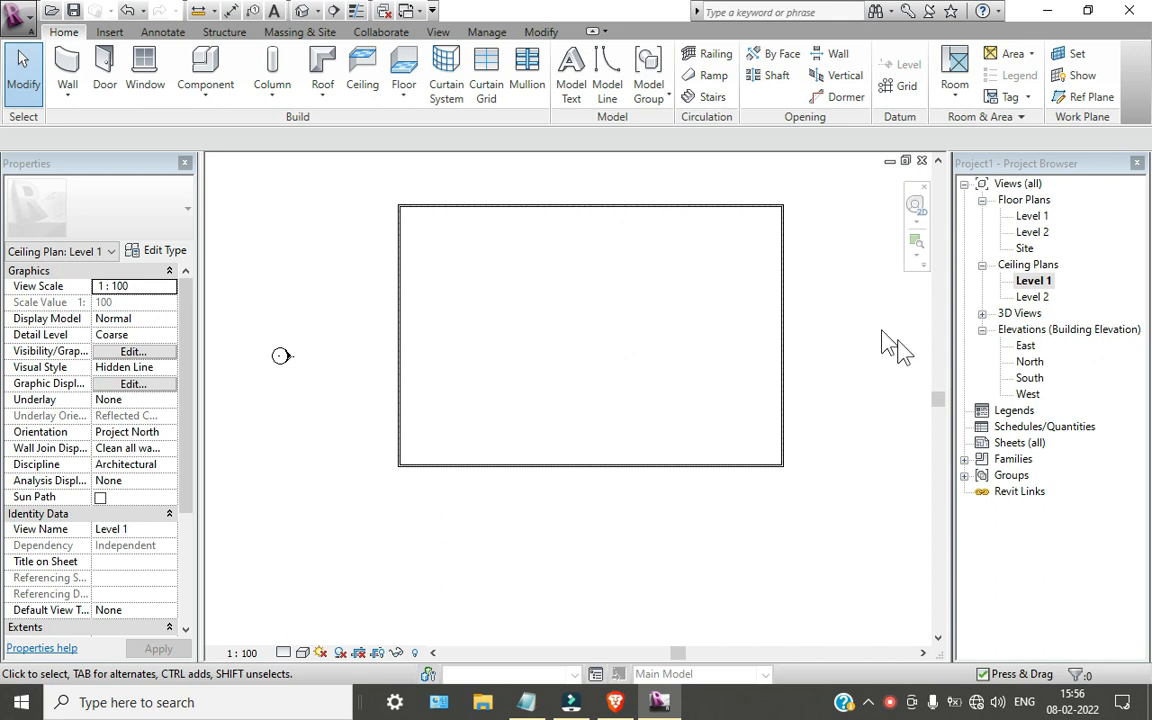
# - Open the Level 2 floor plan
pyautogui.doubleClick(1034, 233)
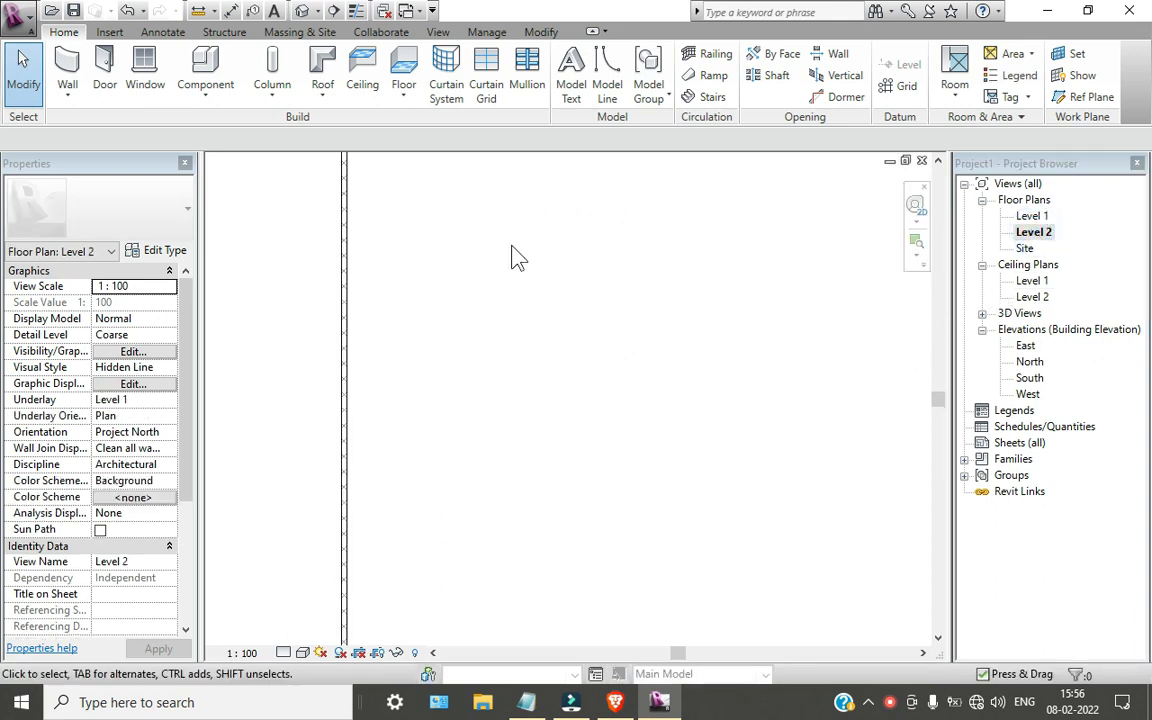
pyautogui.click(322, 94)
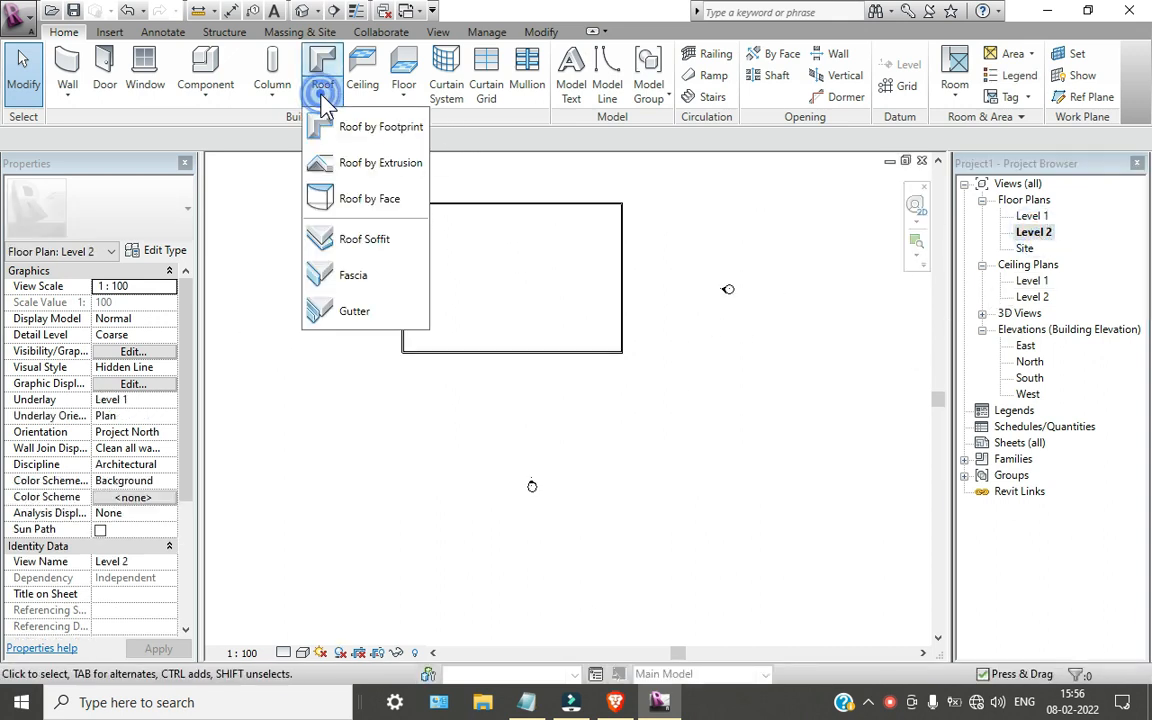
pyautogui.click(372, 168)
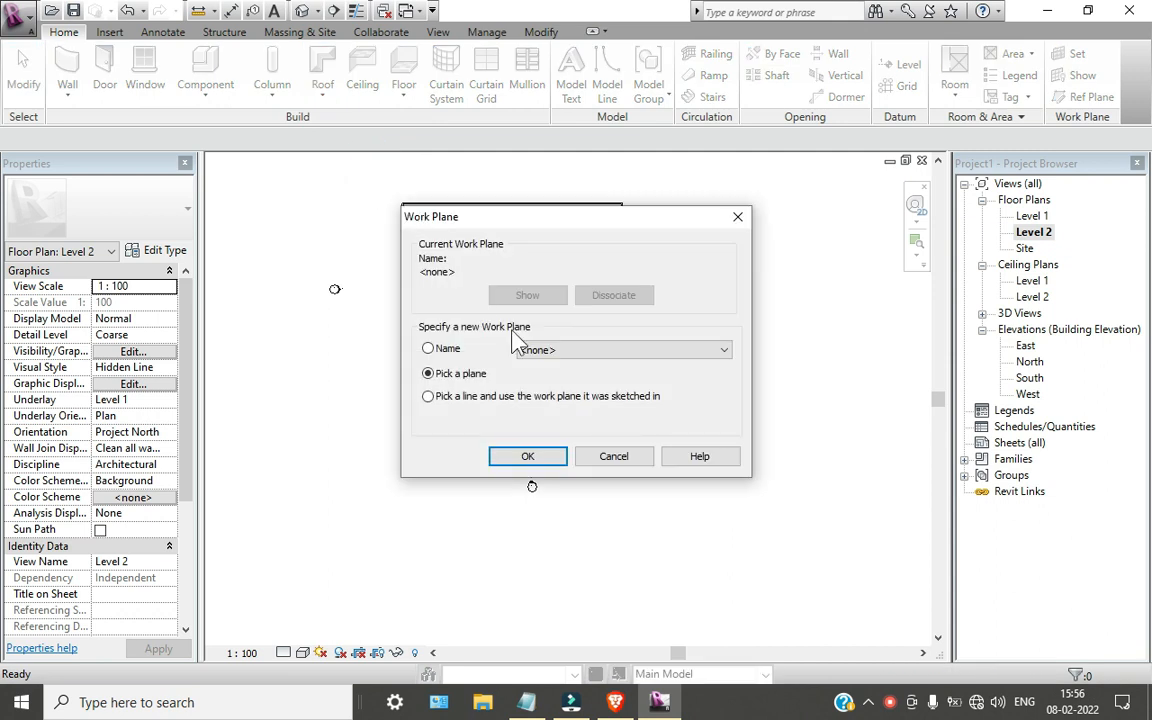
pyautogui.click(620, 458)
# - Start a roof by footprint on Level 2 and pick the room's four wall edges as slope-defining boundary lines
pyautogui.click(325, 95)
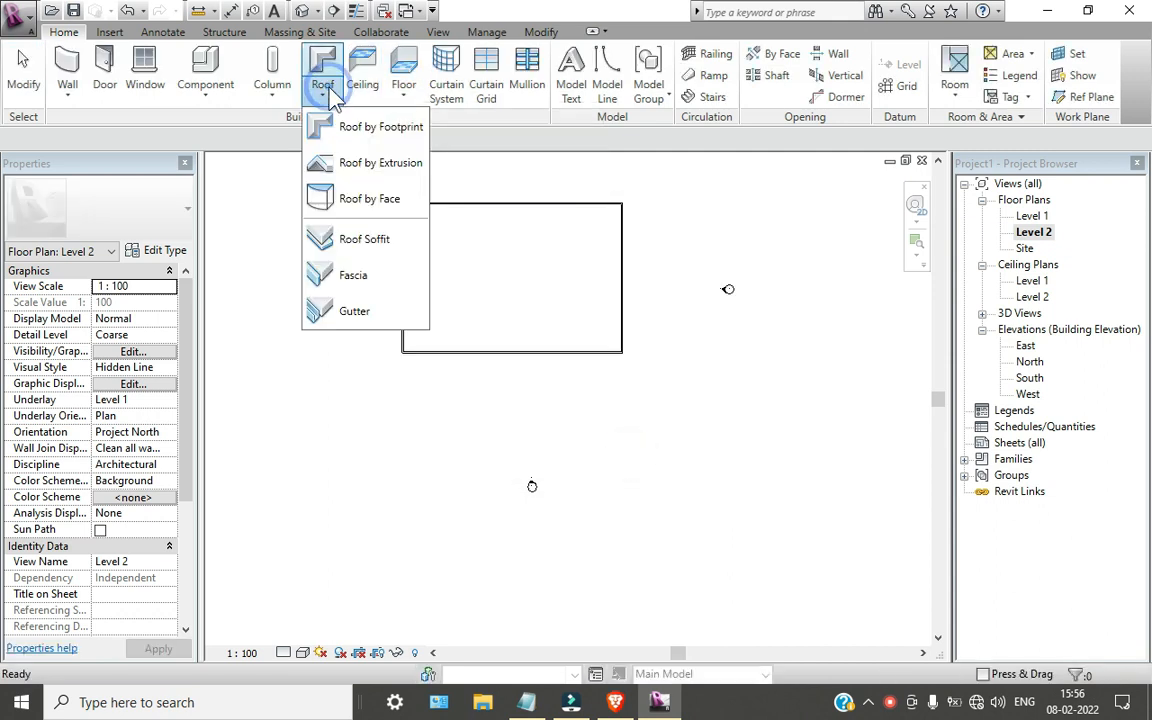
pyautogui.click(360, 128)
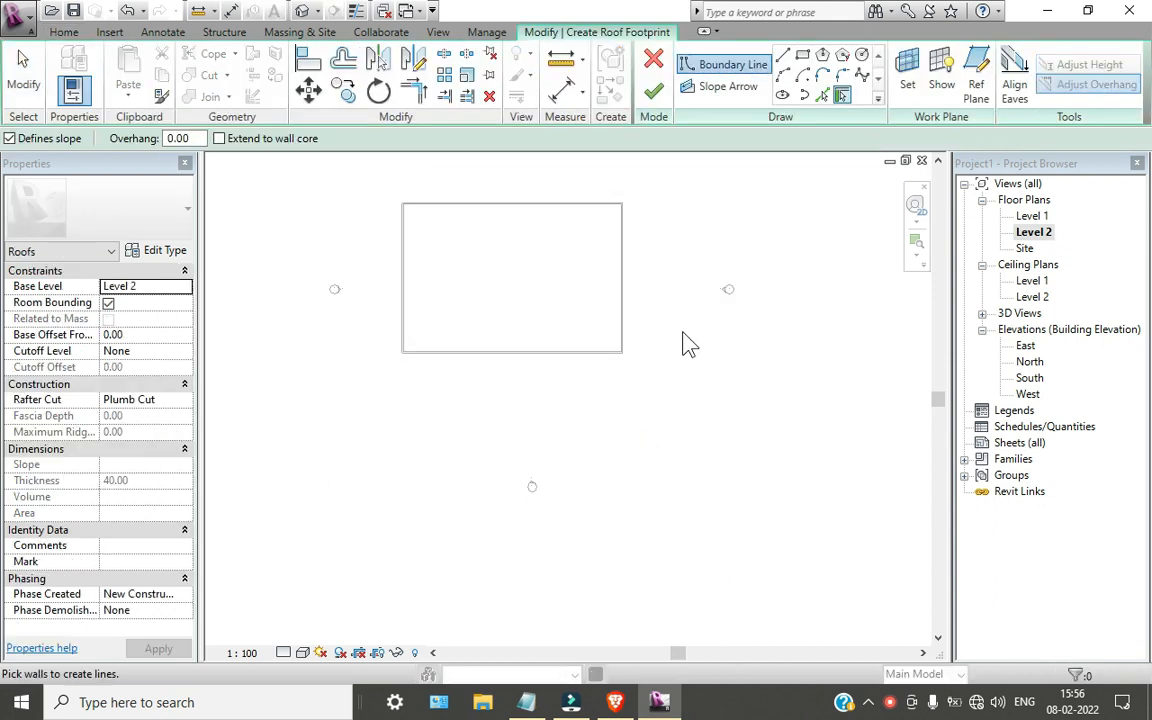
pyautogui.moveTo(696, 345); pyautogui.dragTo(696, 425, button='middle')
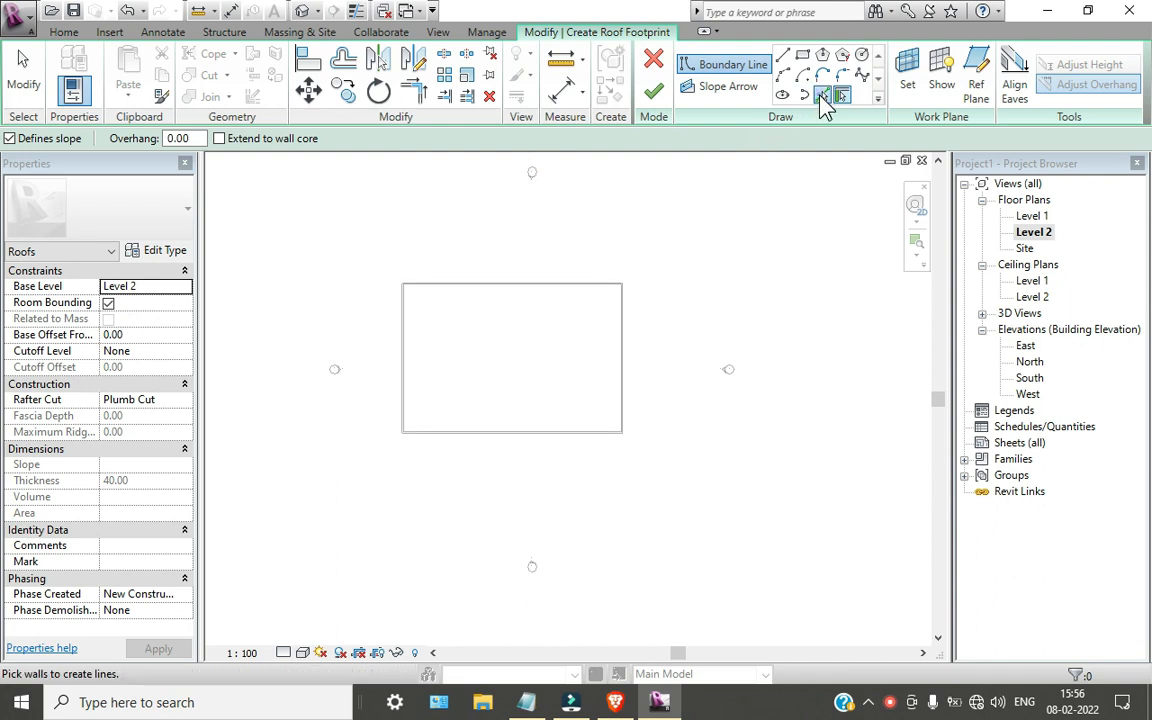
pyautogui.click(822, 95)
pyautogui.scroll(3, 481, 419)
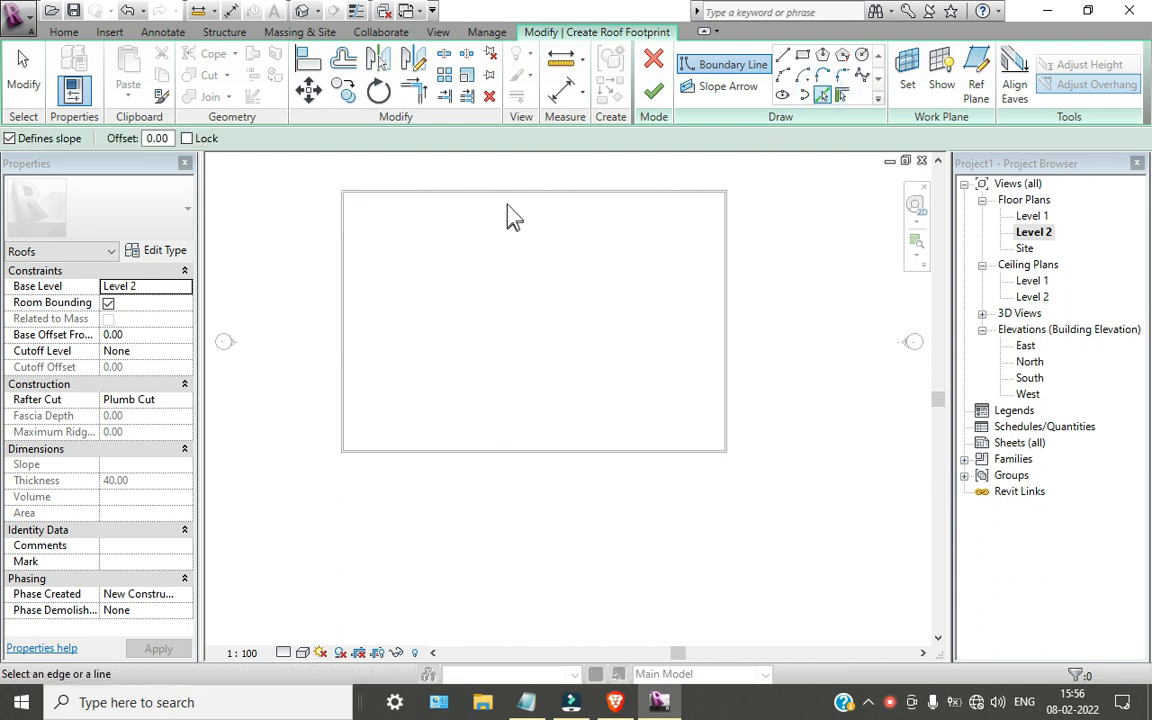
pyautogui.click(505, 194)
pyautogui.click(499, 455)
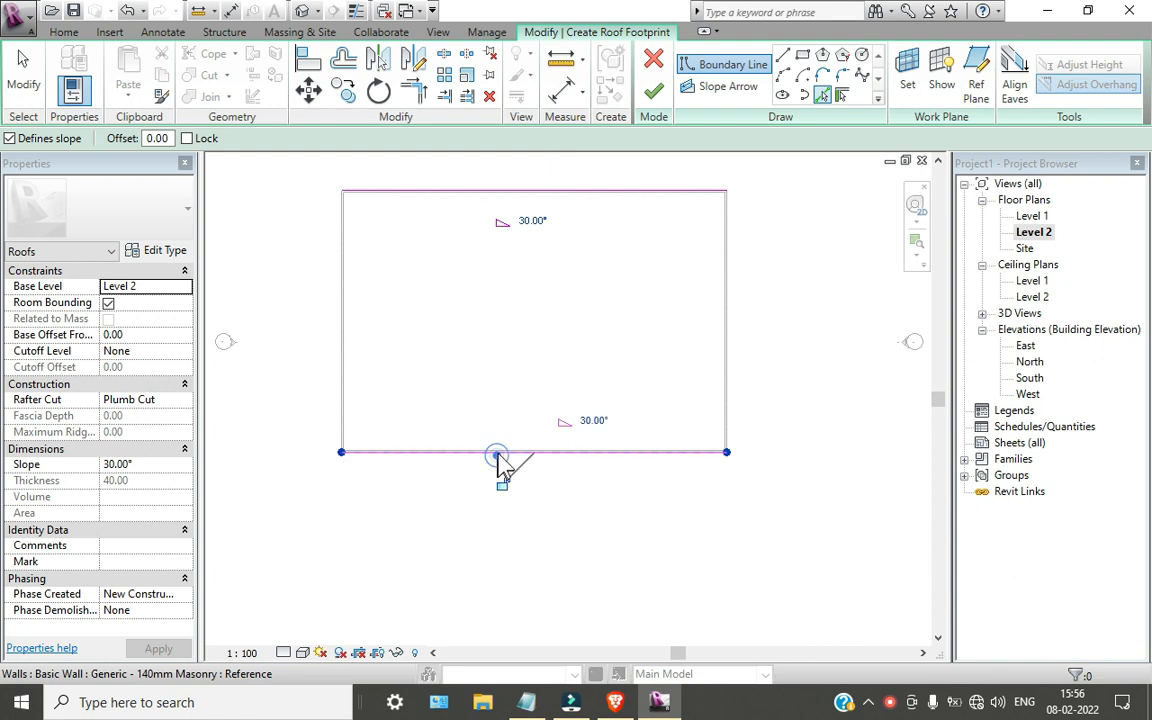
pyautogui.click(729, 318)
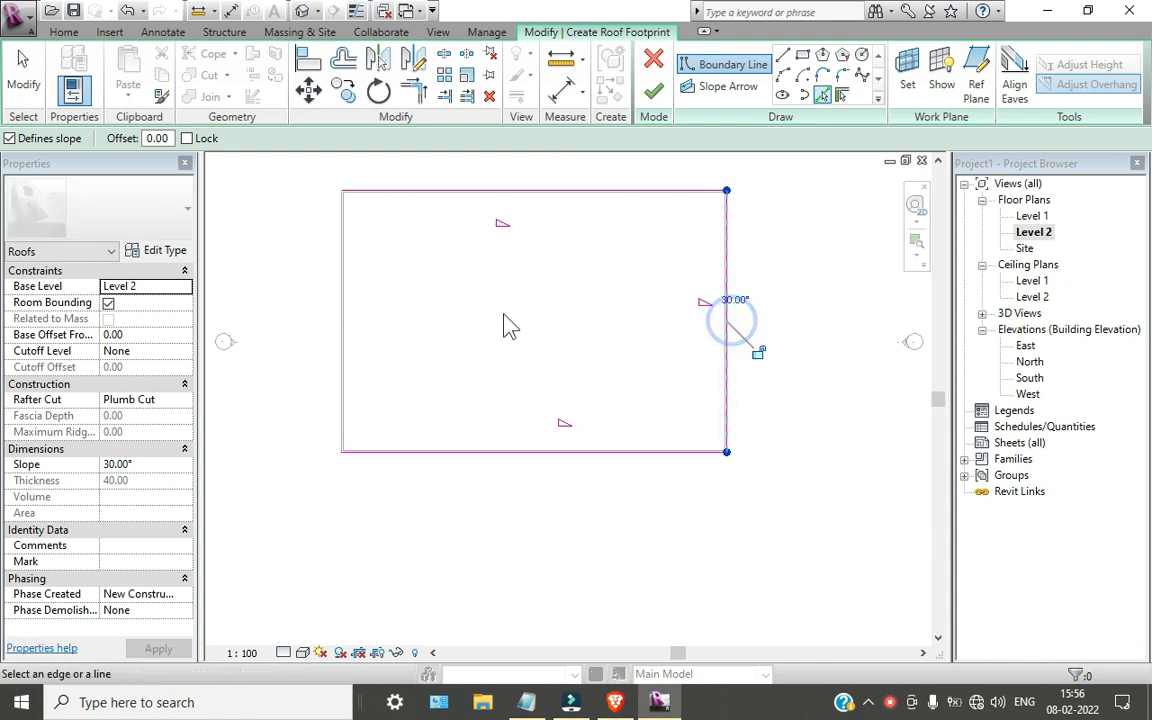
pyautogui.click(342, 318)
# - Turn off Defines Slope for the footprint's two short edges, and finish the roof with the highlighted walls attached
pyautogui.scroll(-2, 452, 400)
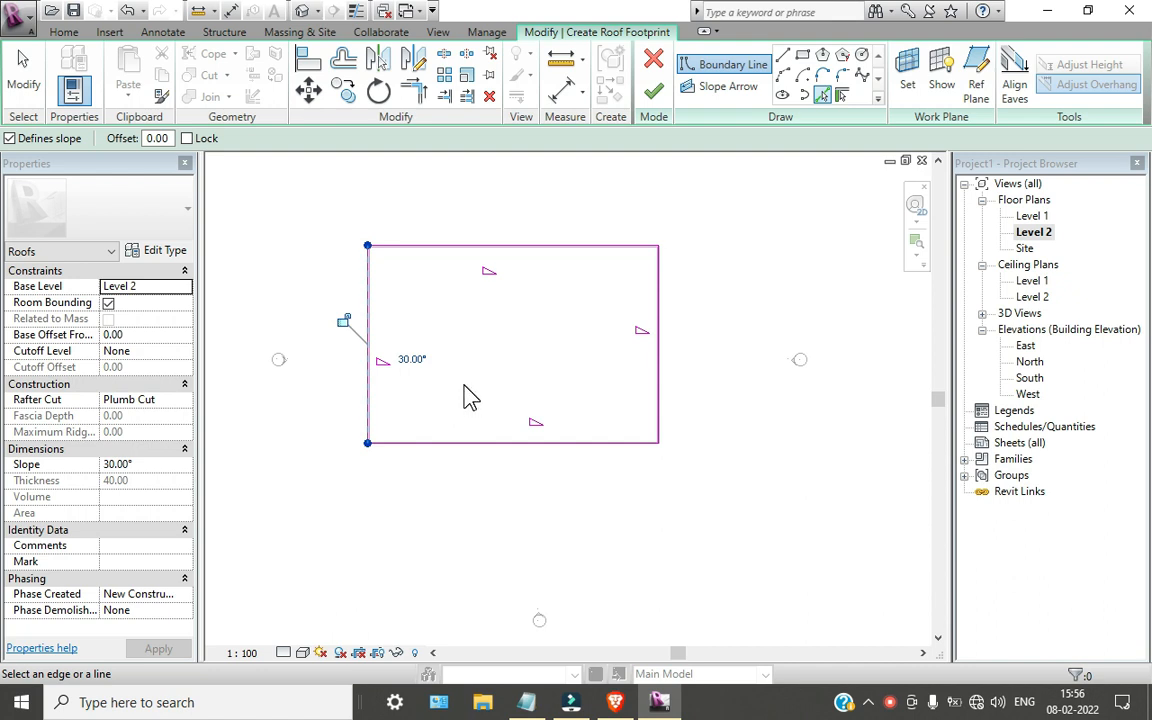
pyautogui.scroll(3, 410, 396)
pyautogui.scroll(-2, 352, 365)
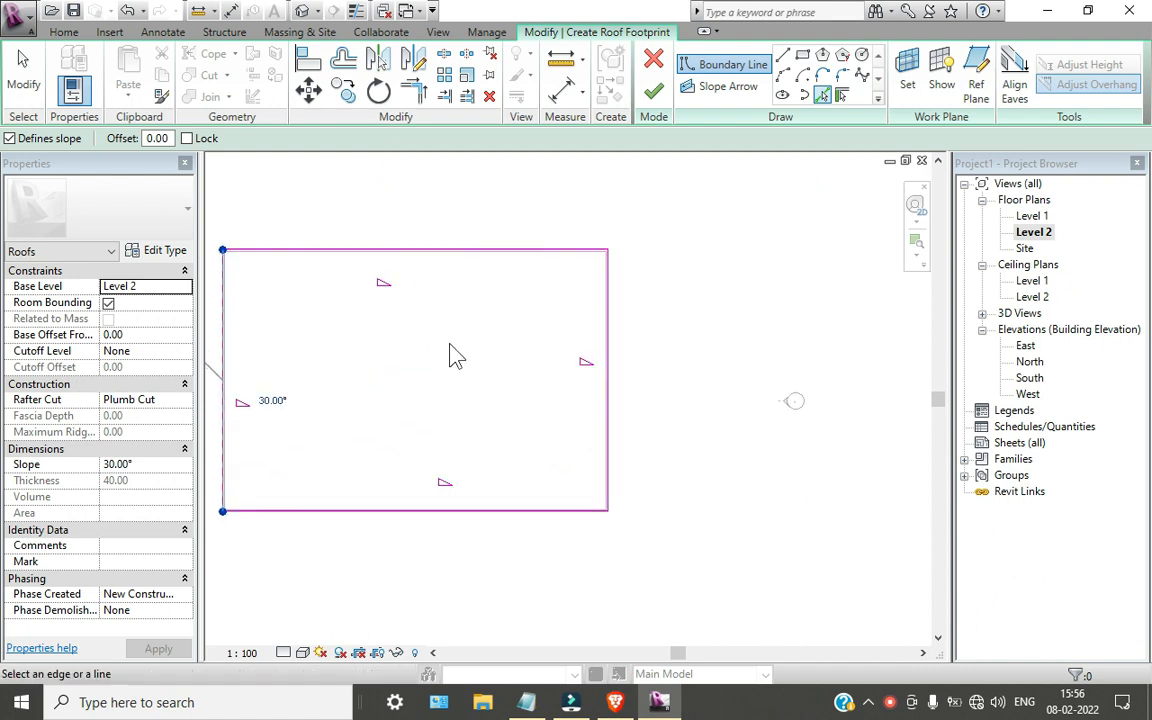
pyautogui.moveTo(698, 386); pyautogui.dragTo(754, 388, button='middle')
pyautogui.scroll(-1, 754, 388)
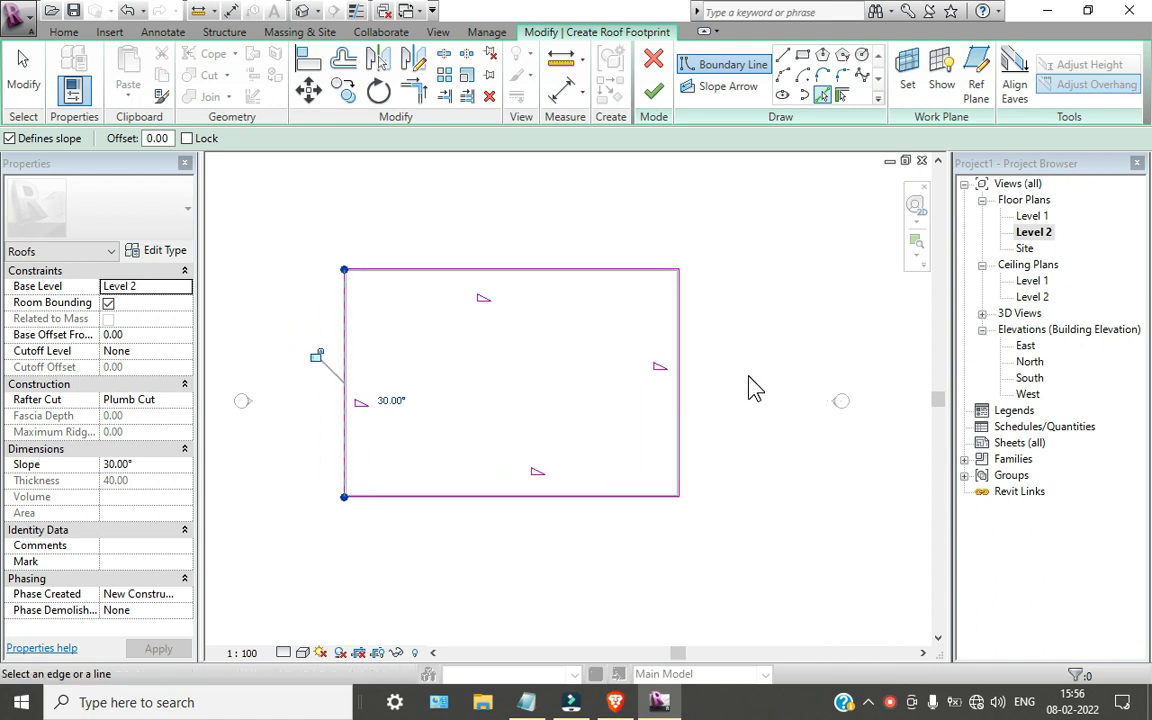
pyautogui.click(22, 78)
pyautogui.moveTo(752, 395); pyautogui.dragTo(291, 350)
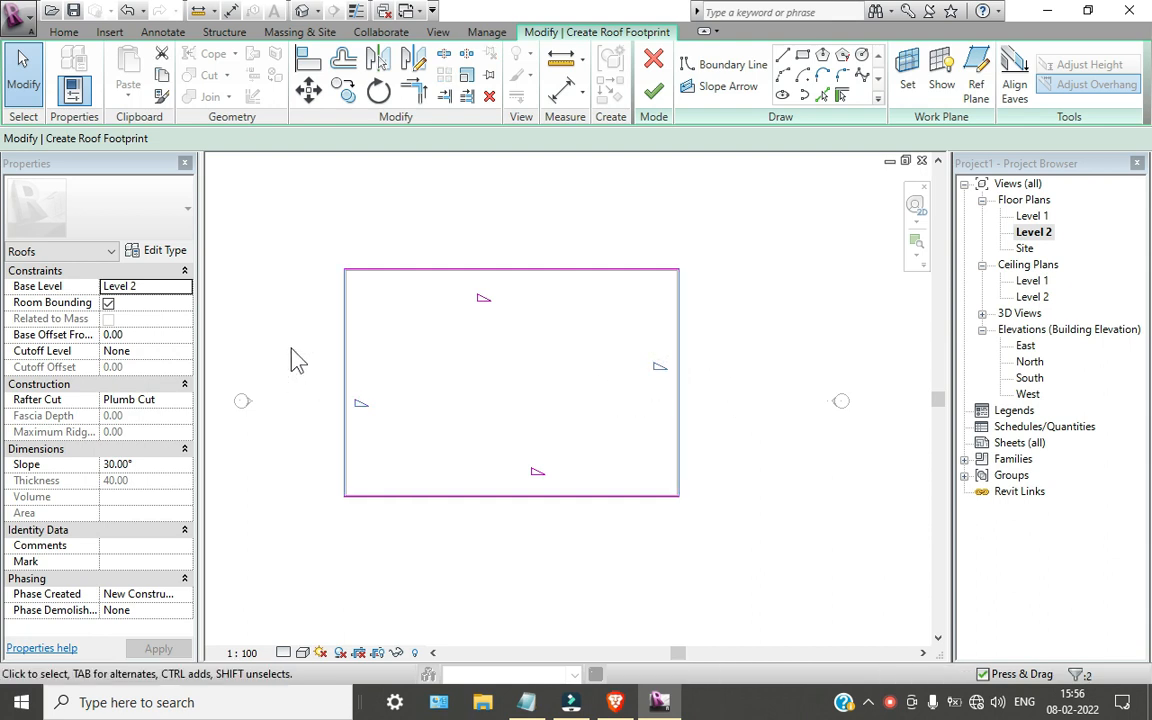
pyautogui.click(298, 139)
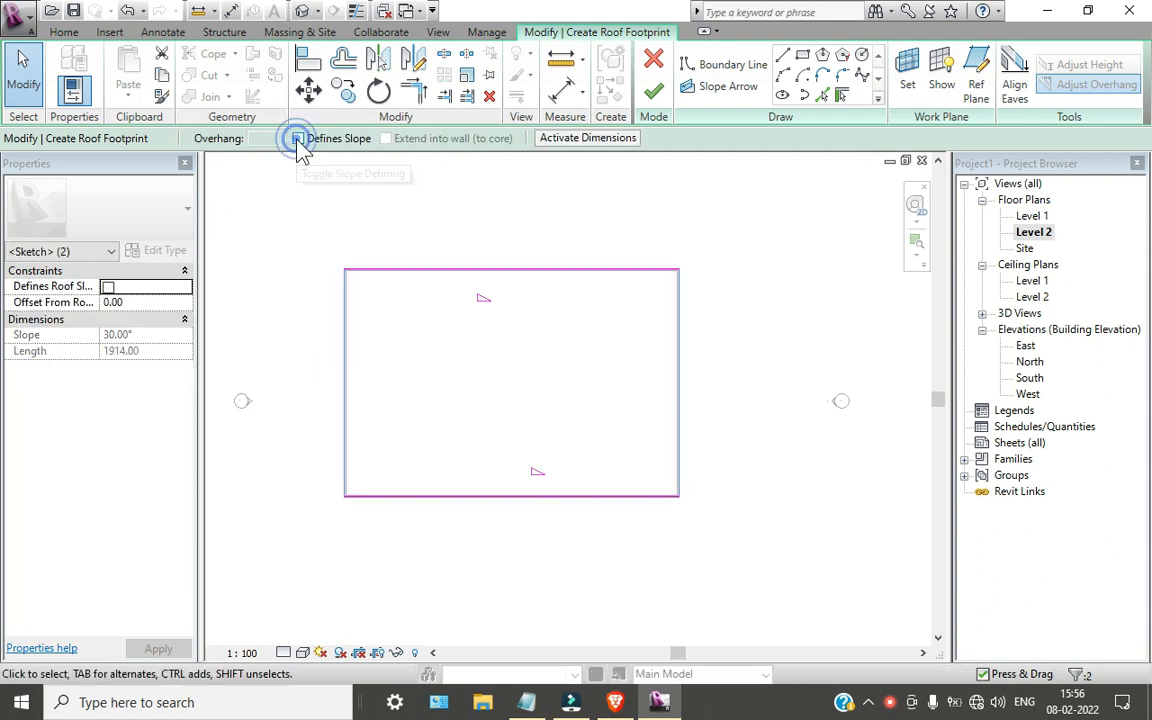
pyautogui.click(655, 93)
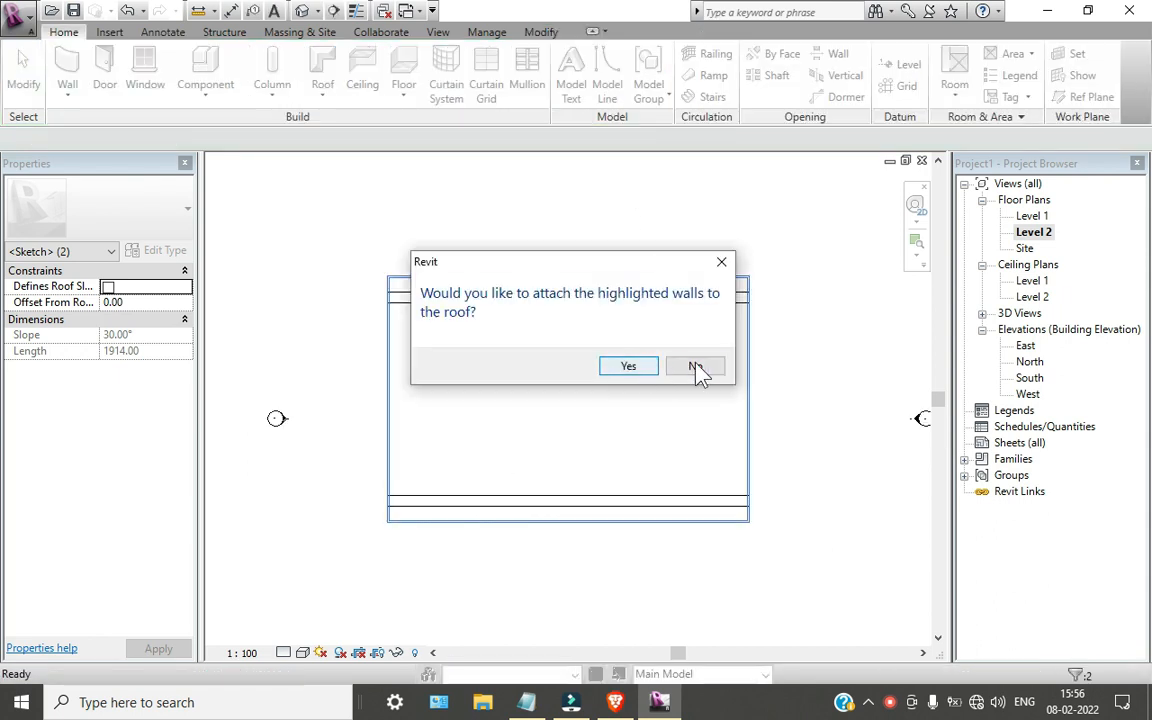
pyautogui.click(627, 367)
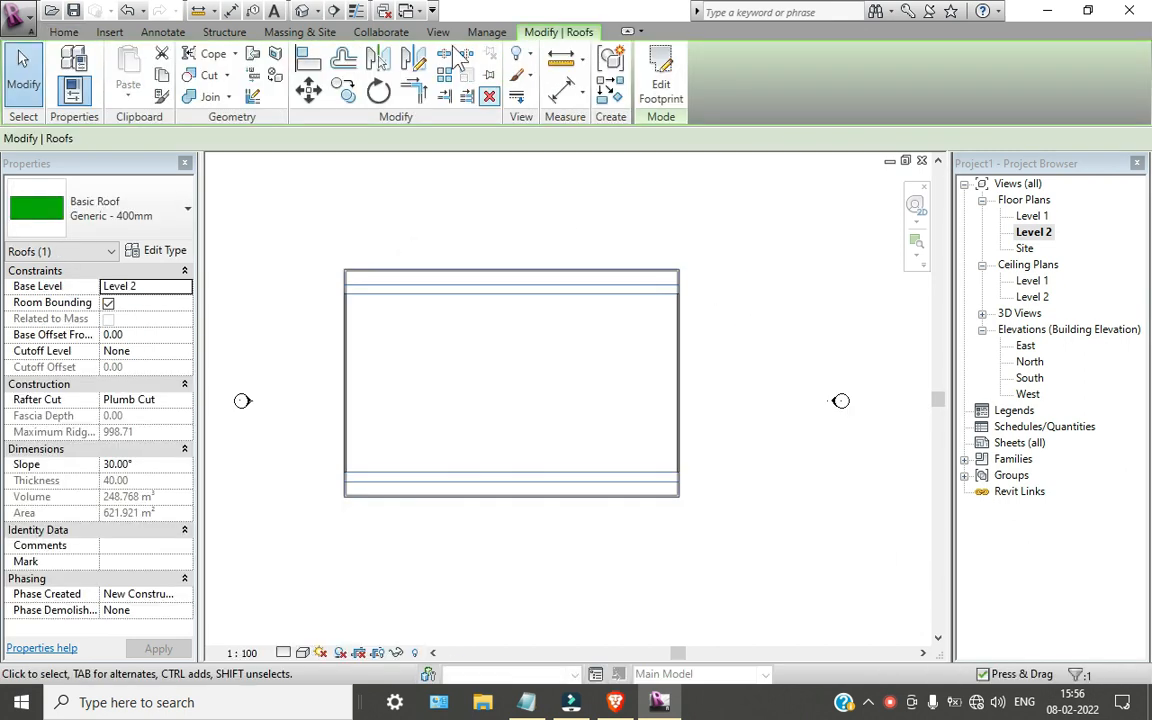
# - Examine the roof and its attached walls in 3D from above, below and the gable end
pyautogui.click(302, 11)
pyautogui.press('Escape')
pyautogui.keyDown('shift'); pyautogui.moveTo(606, 507); pyautogui.dragTo(581, 594, button='middle'); pyautogui.keyUp('shift')
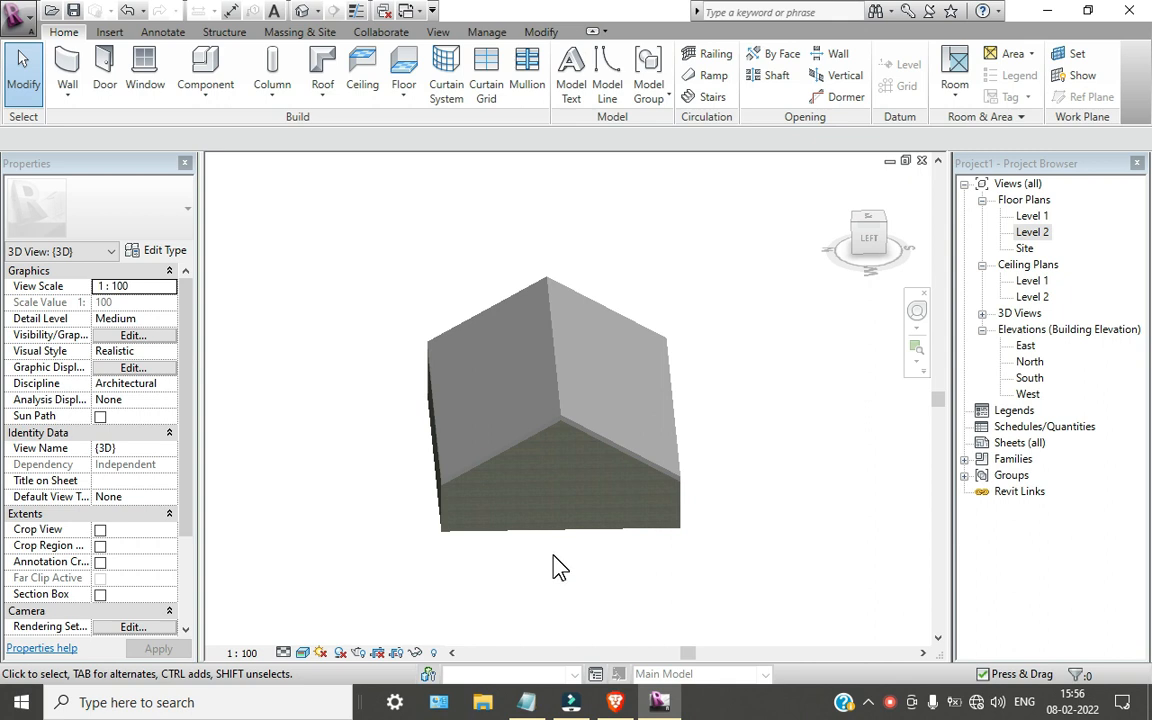
pyautogui.keyDown('shift'); pyautogui.moveTo(509, 506); pyautogui.dragTo(638, 268, button='middle'); pyautogui.keyUp('shift')
pyautogui.scroll(4, 537, 465)
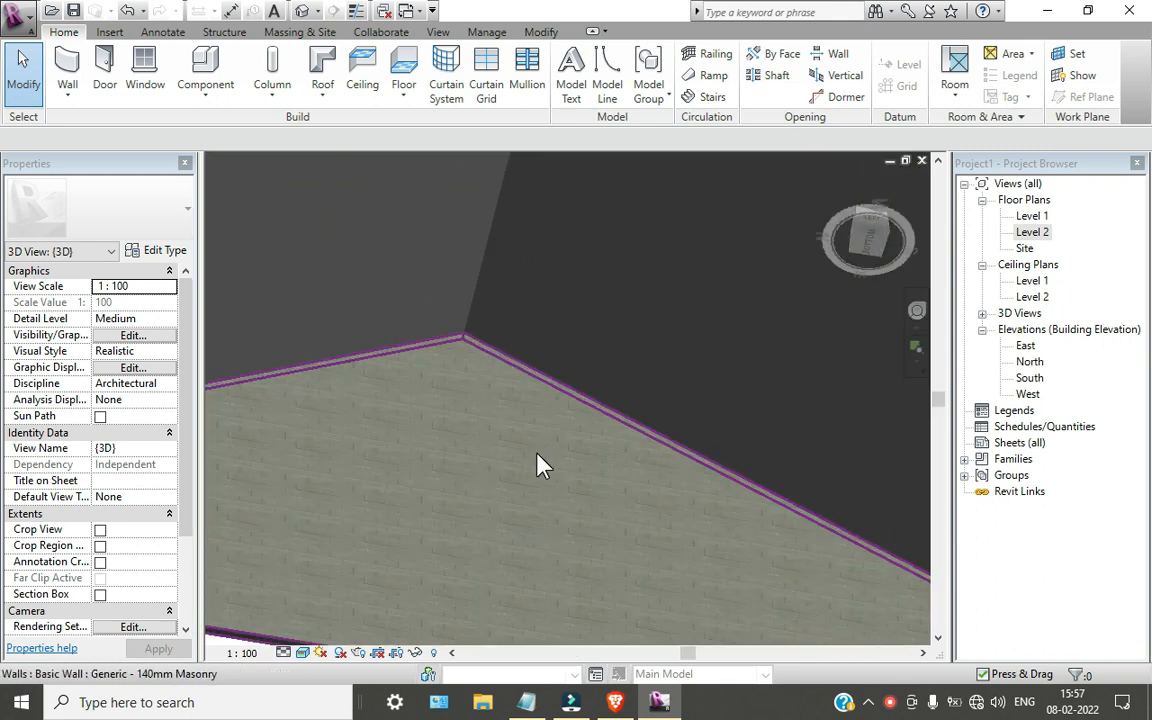
pyautogui.scroll(-4, 537, 465)
pyautogui.keyDown('shift'); pyautogui.moveTo(537, 465); pyautogui.dragTo(510, 463, button='middle'); pyautogui.keyUp('shift')
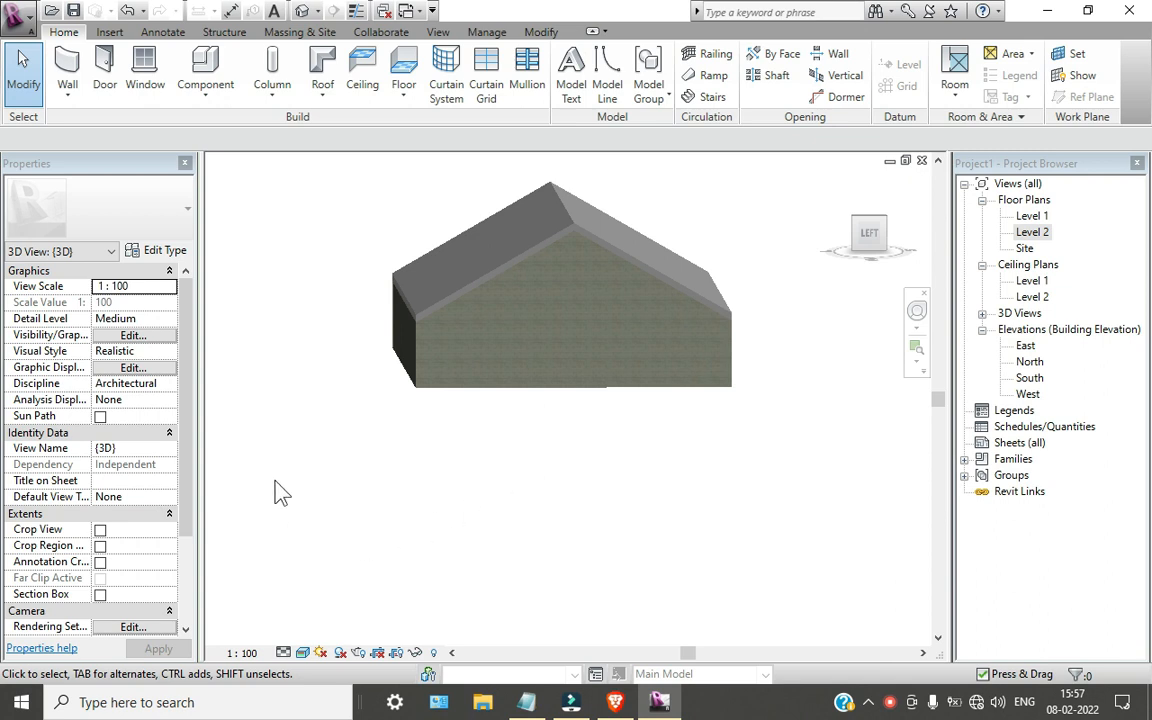
# - Open the Level 1 ceiling plan
pyautogui.doubleClick(1034, 281)
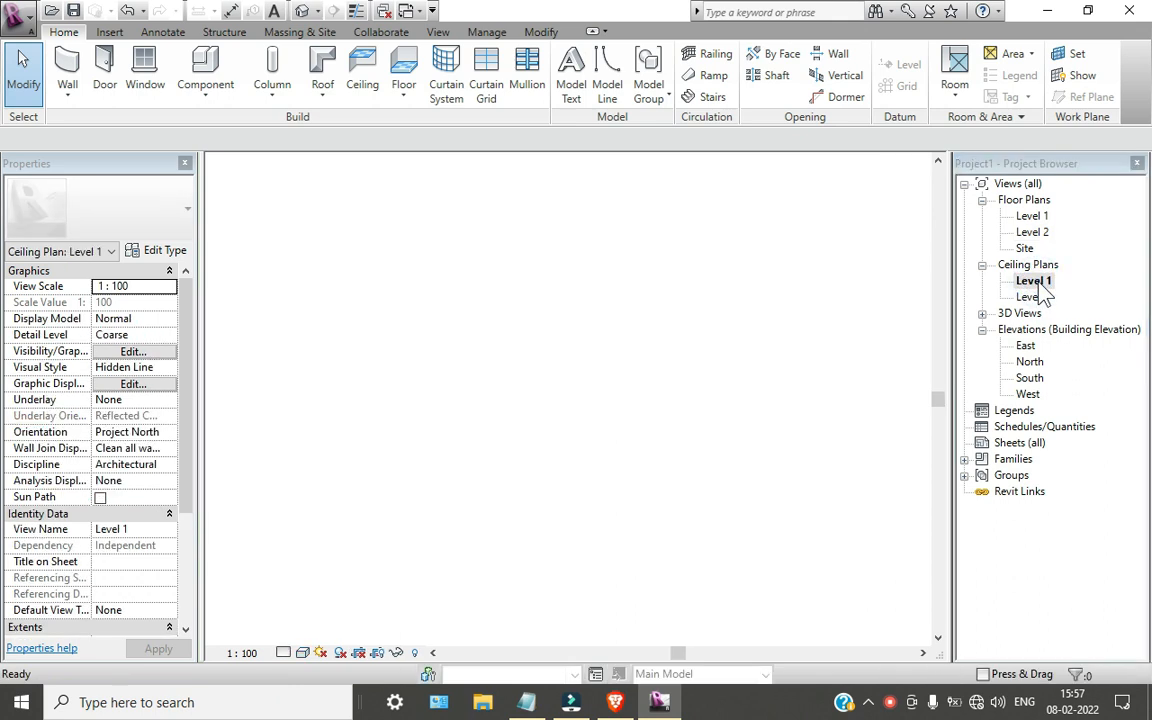
pyautogui.scroll(2, 498, 318)
pyautogui.moveTo(498, 318); pyautogui.dragTo(482, 372, button='middle')
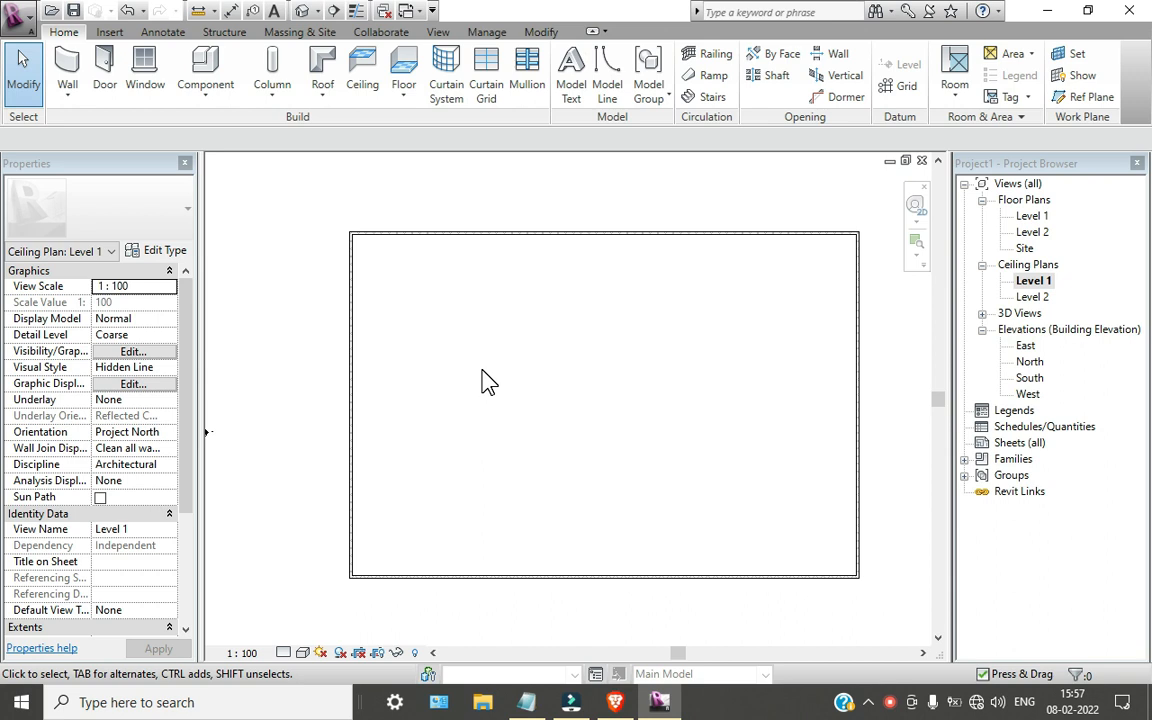
# - Start a sketched ceiling and draw a rectangular boundary from the room's upper-left inner corner to the right wall, about 943 deep
pyautogui.click(362, 72)
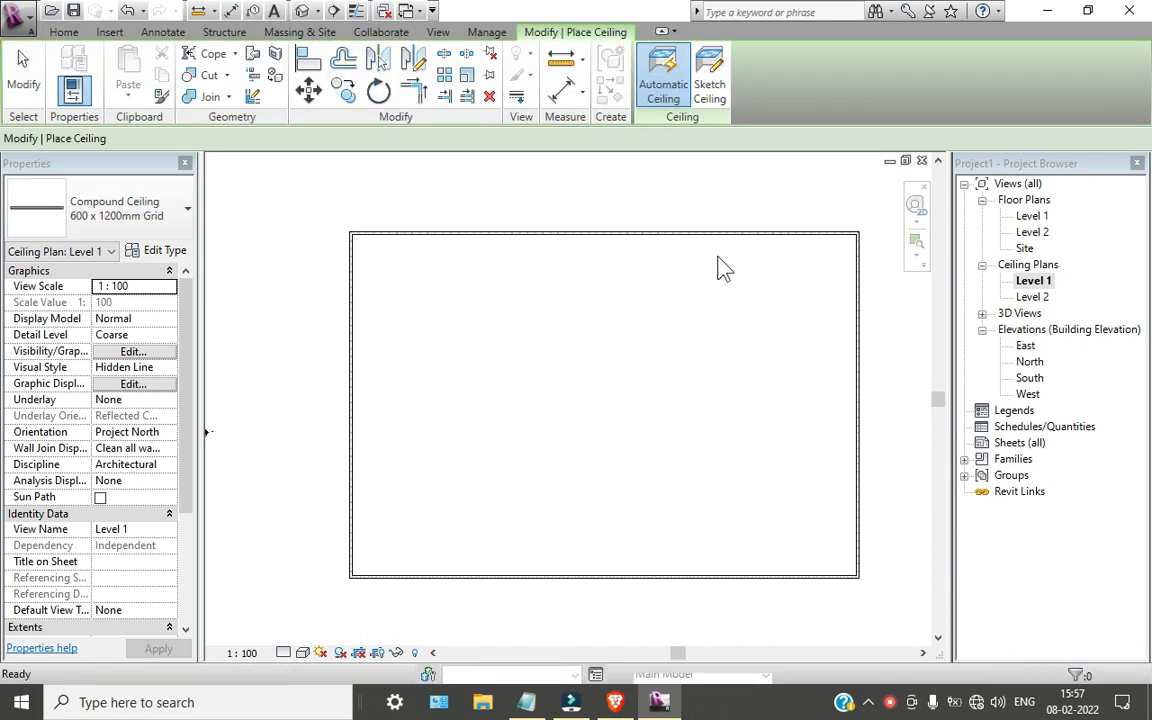
pyautogui.click(711, 80)
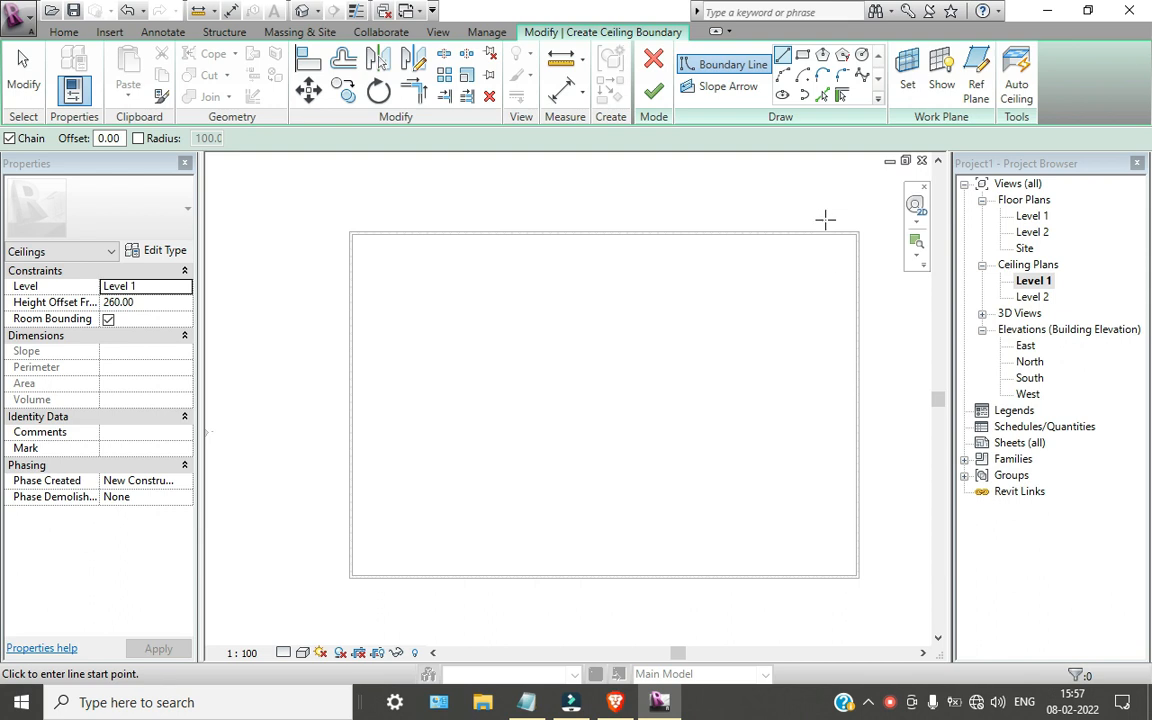
pyautogui.click(804, 57)
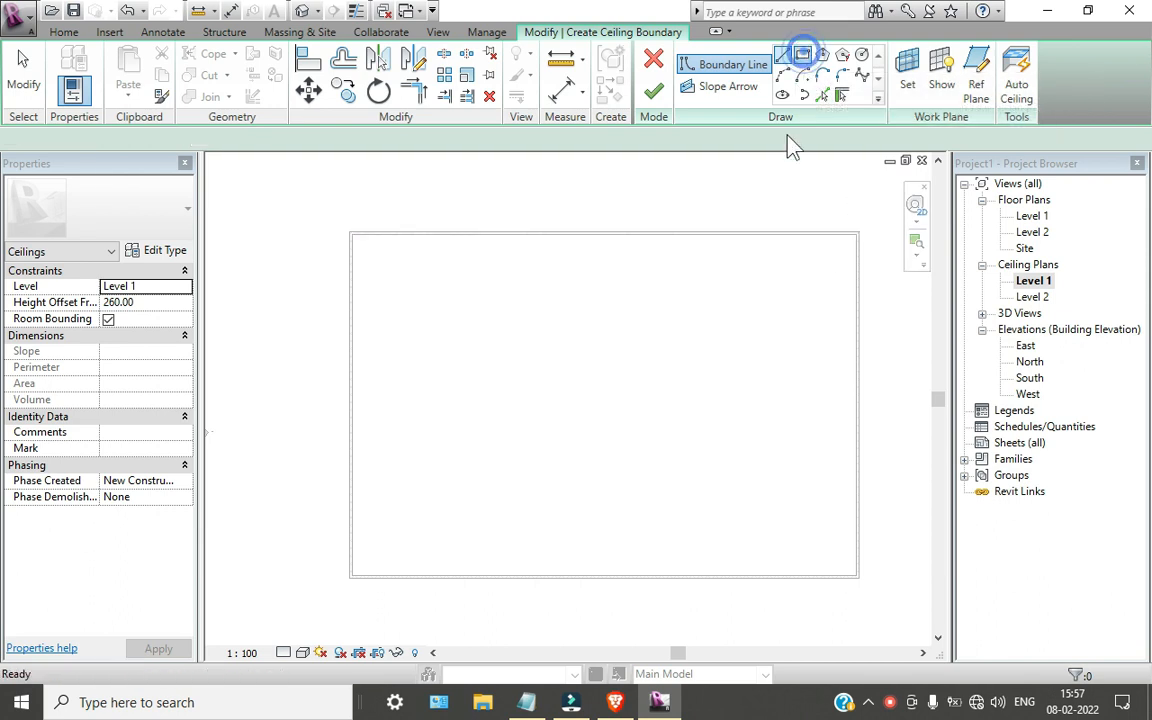
pyautogui.scroll(2, 352, 270)
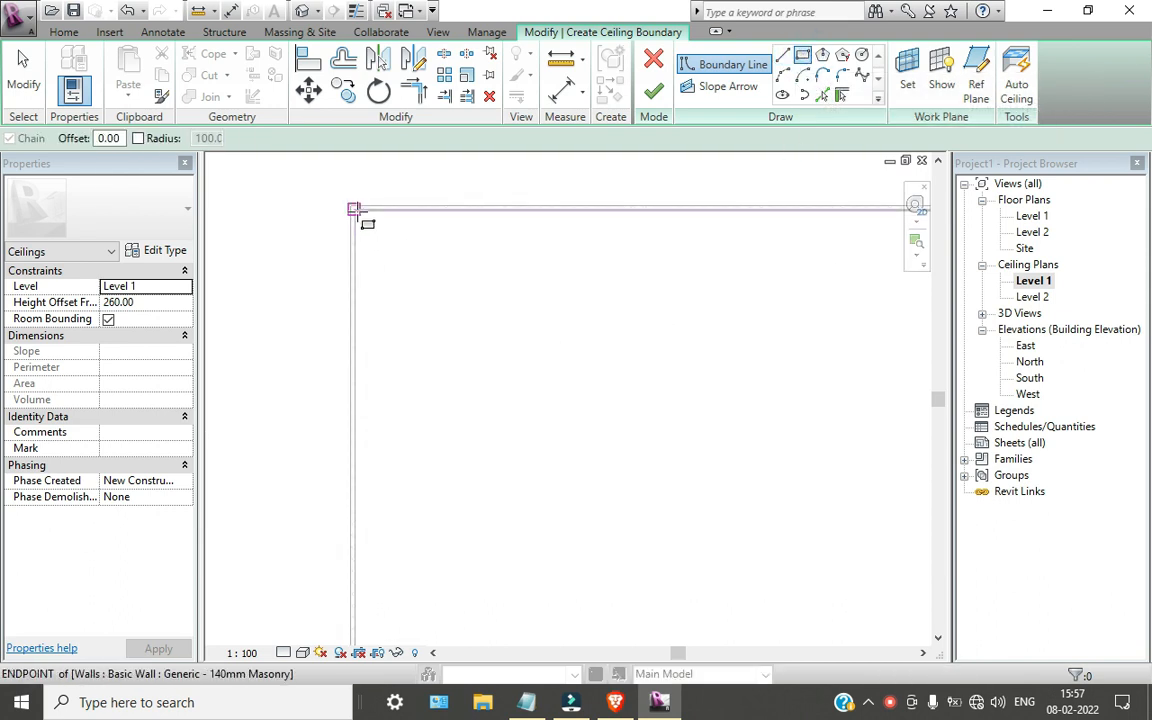
pyautogui.scroll(2, 352, 208)
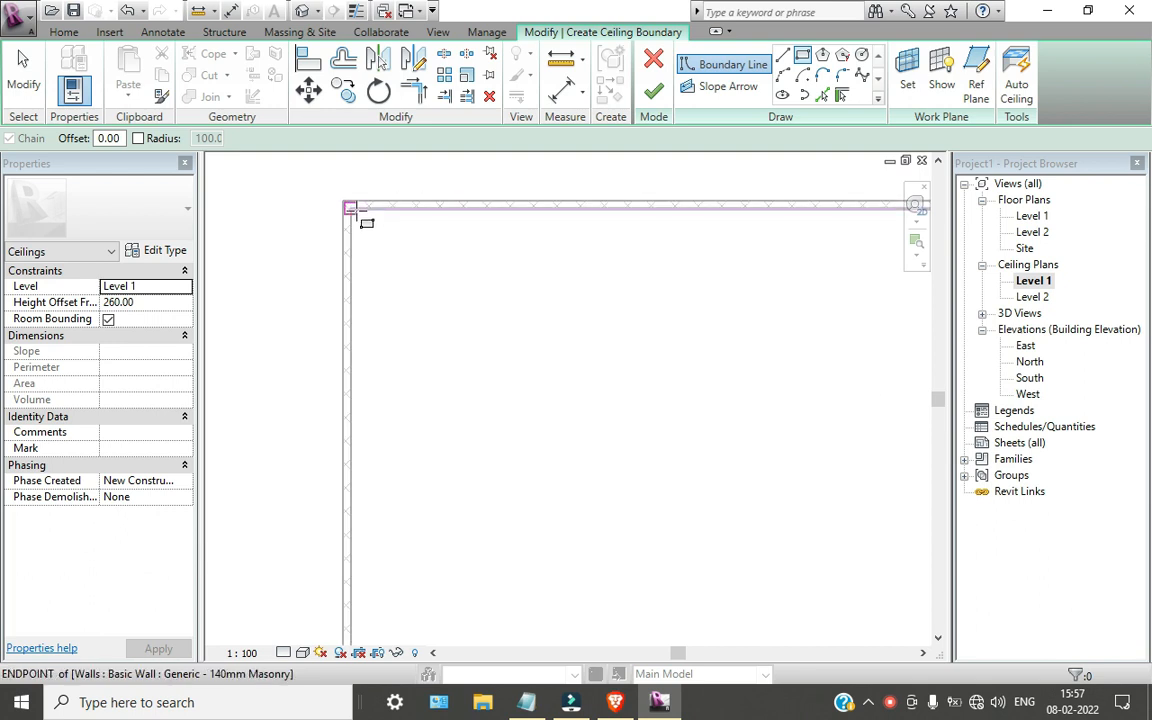
pyautogui.scroll(3, 332, 255)
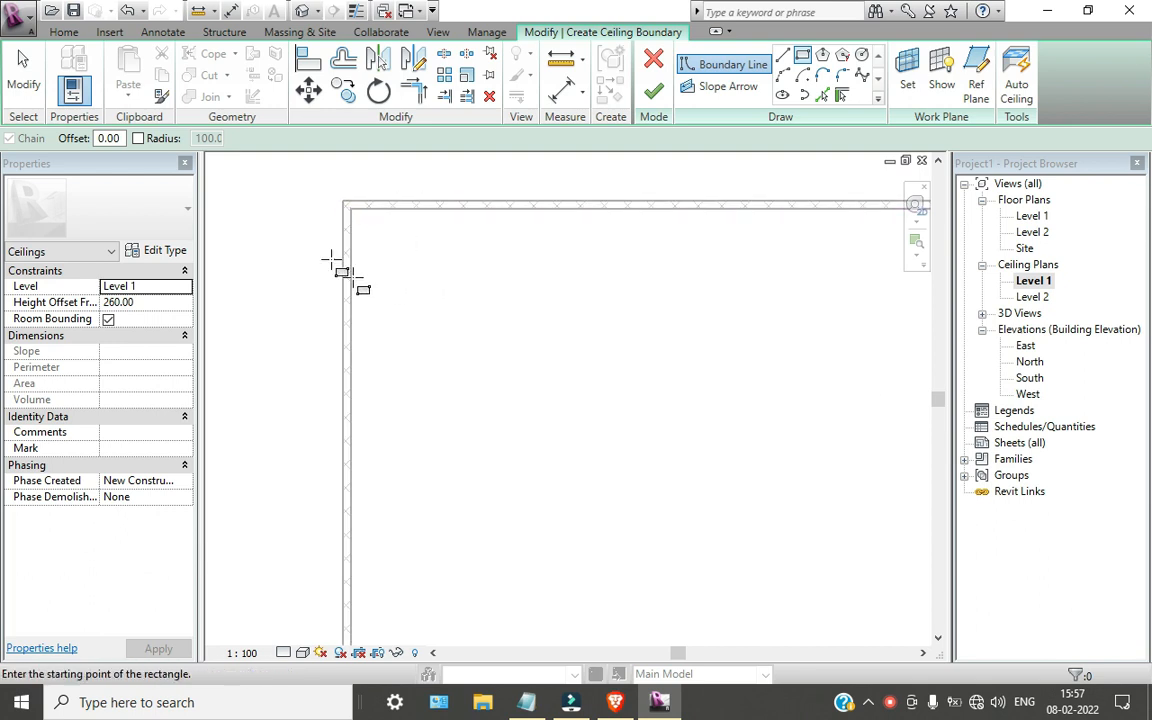
pyautogui.click(376, 183)
pyautogui.scroll(-3, 663, 524)
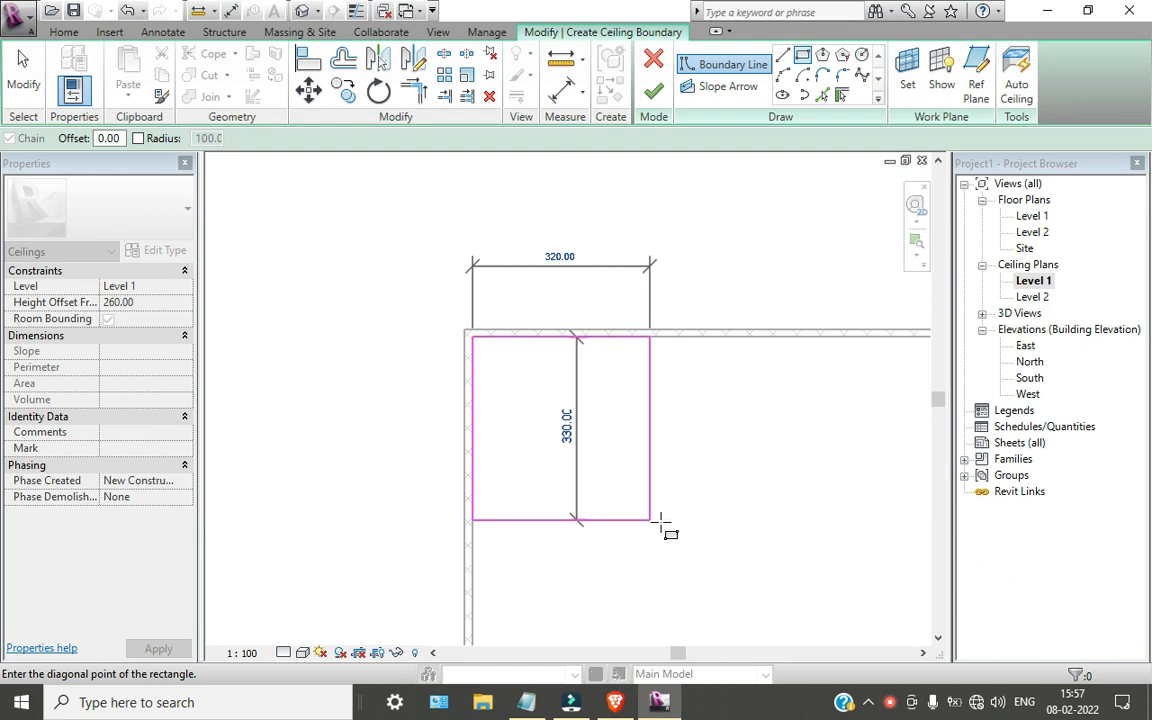
pyautogui.moveTo(752, 432); pyautogui.dragTo(509, 400, button='middle')
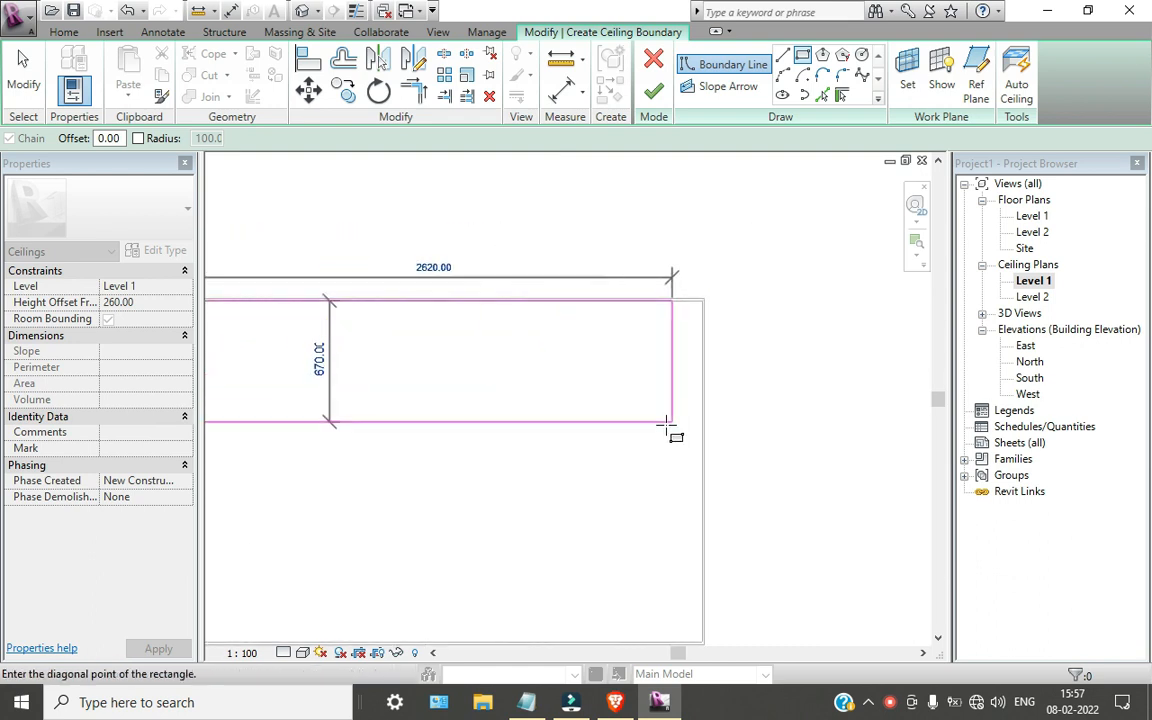
pyautogui.click(701, 471)
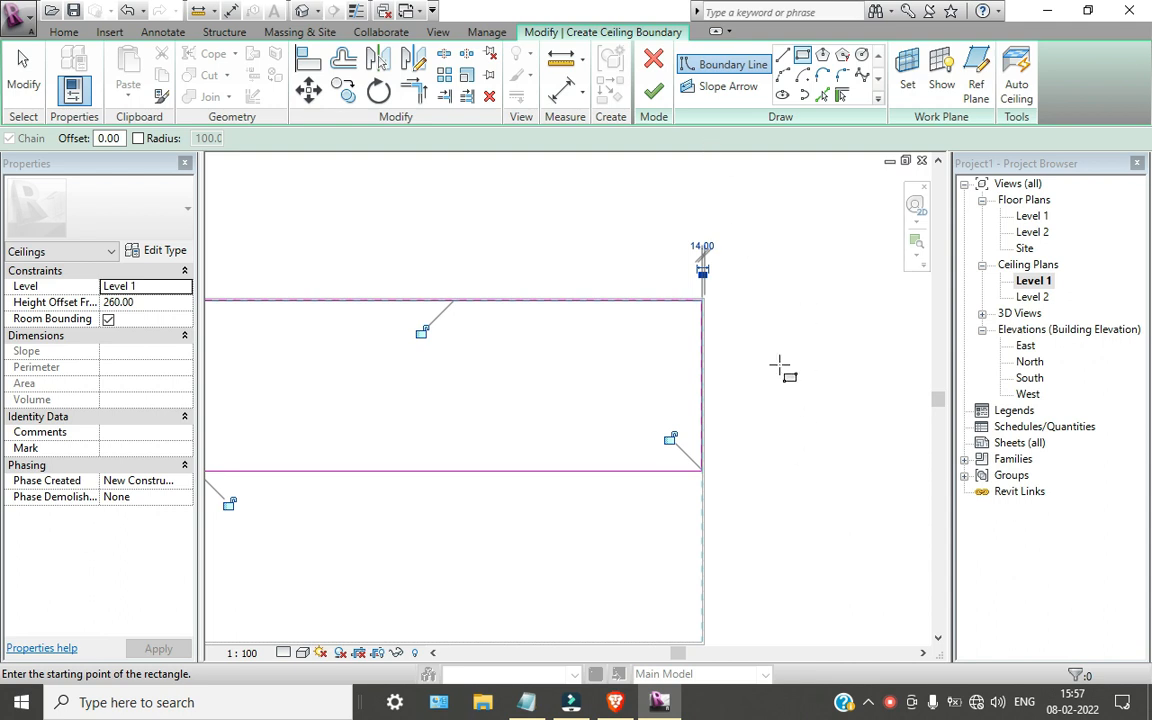
pyautogui.scroll(-1, 793, 478)
pyautogui.moveTo(712, 376); pyautogui.dragTo(830, 401, button='middle')
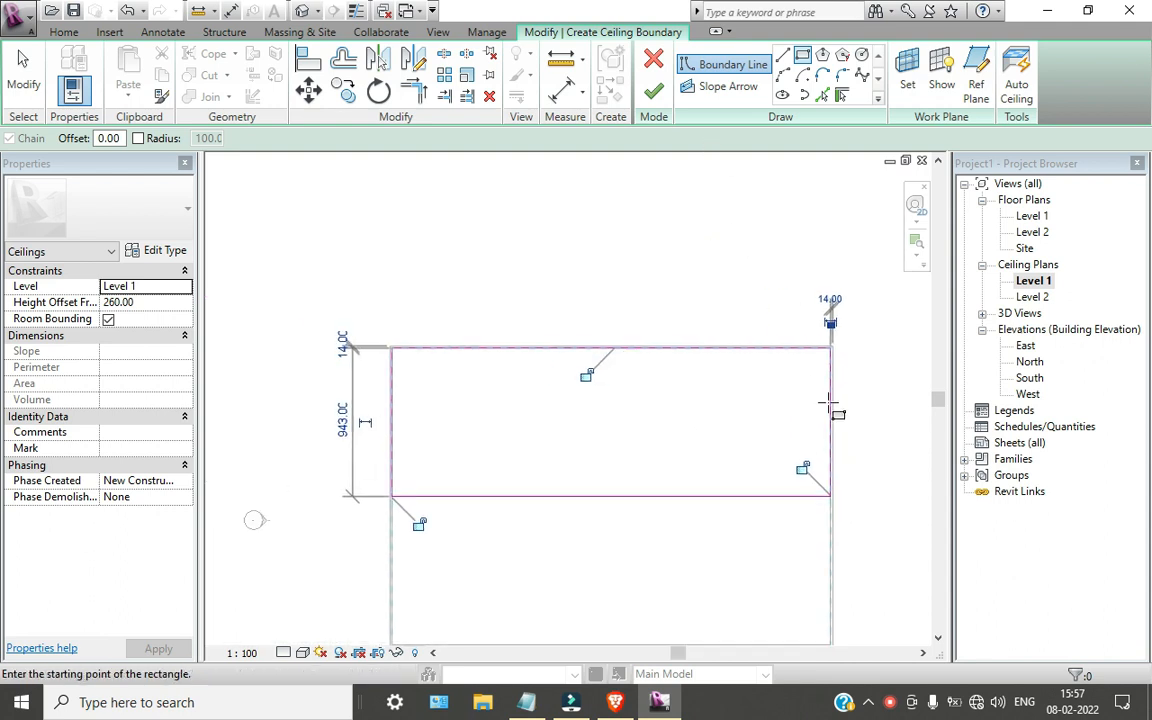
# - Draw a vertical slope arrow from the boundary's upper edge down to its lower edge, about 943 long
pyautogui.click(716, 88)
pyautogui.click(626, 343)
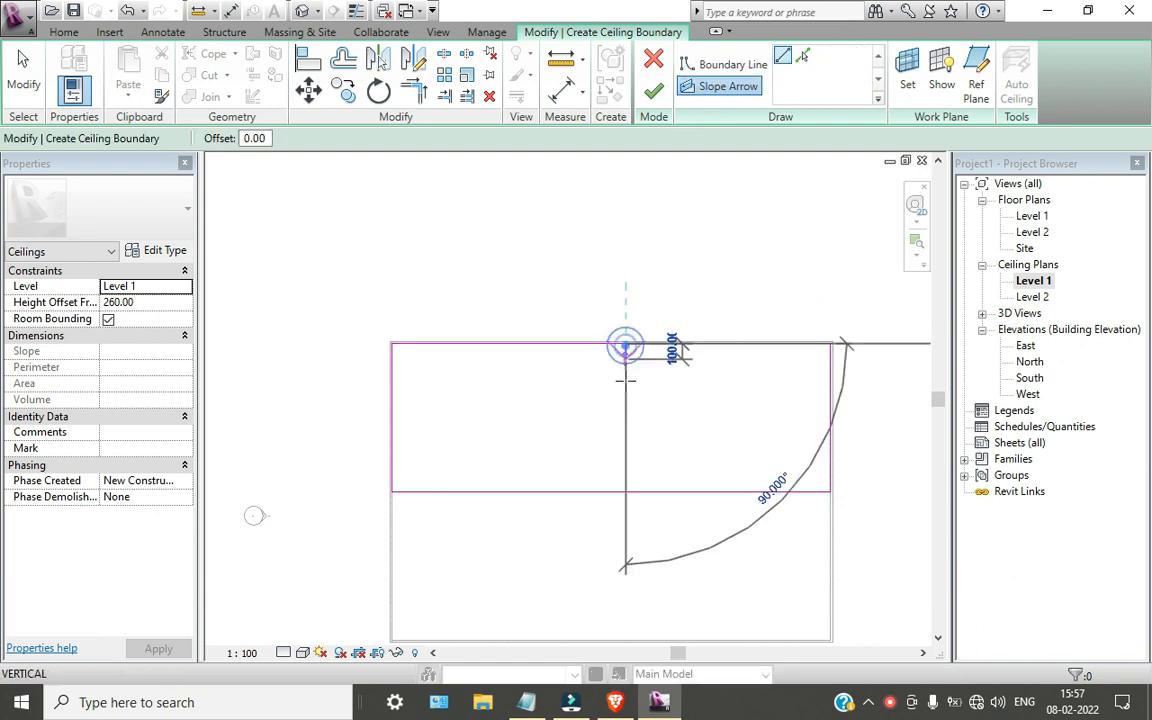
pyautogui.click(625, 490)
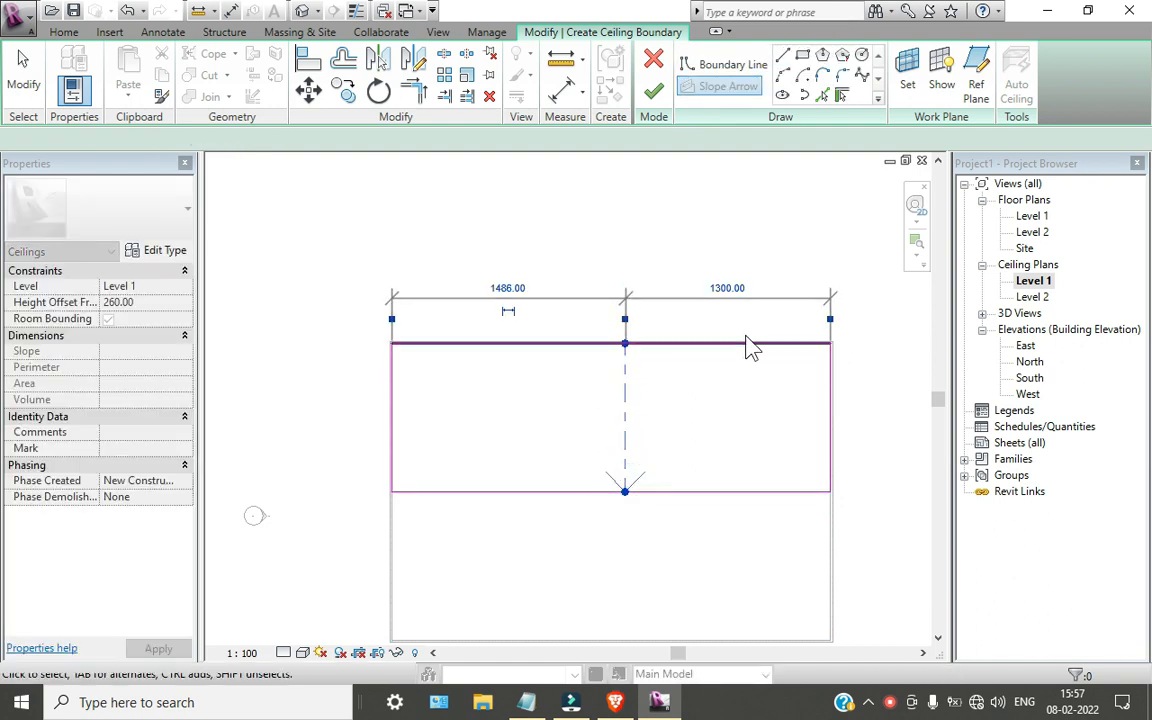
pyautogui.press('Escape')
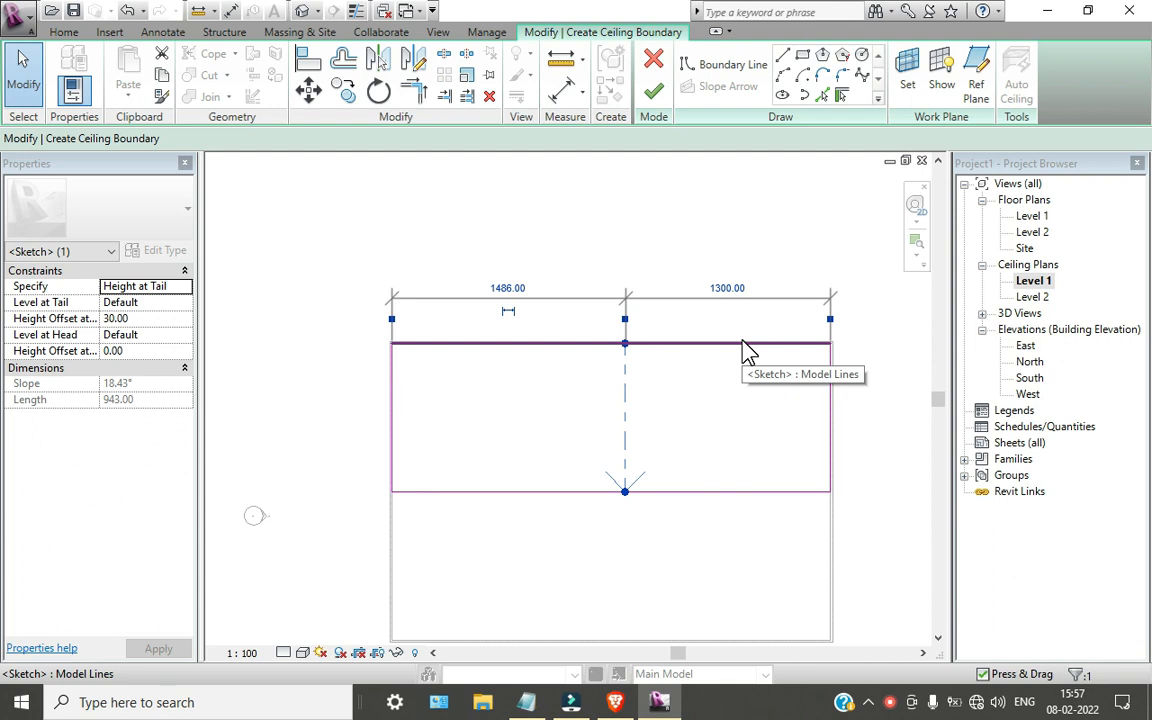
# - Set the slope arrow's height offset to 0 at the tail and 1.5 at the head, and finish the ceiling
pyautogui.click(144, 318)
pyautogui.write('0')
pyautogui.click(146, 351)
pyautogui.click(107, 350)
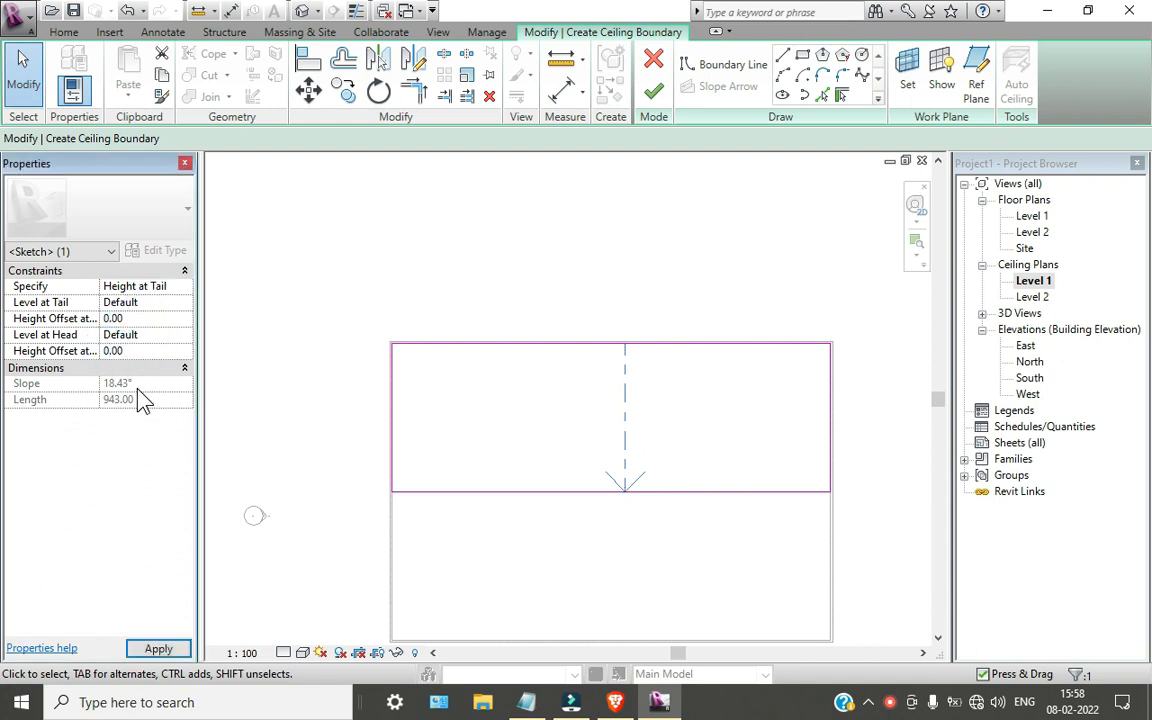
pyautogui.click(147, 351)
pyautogui.write('1.')
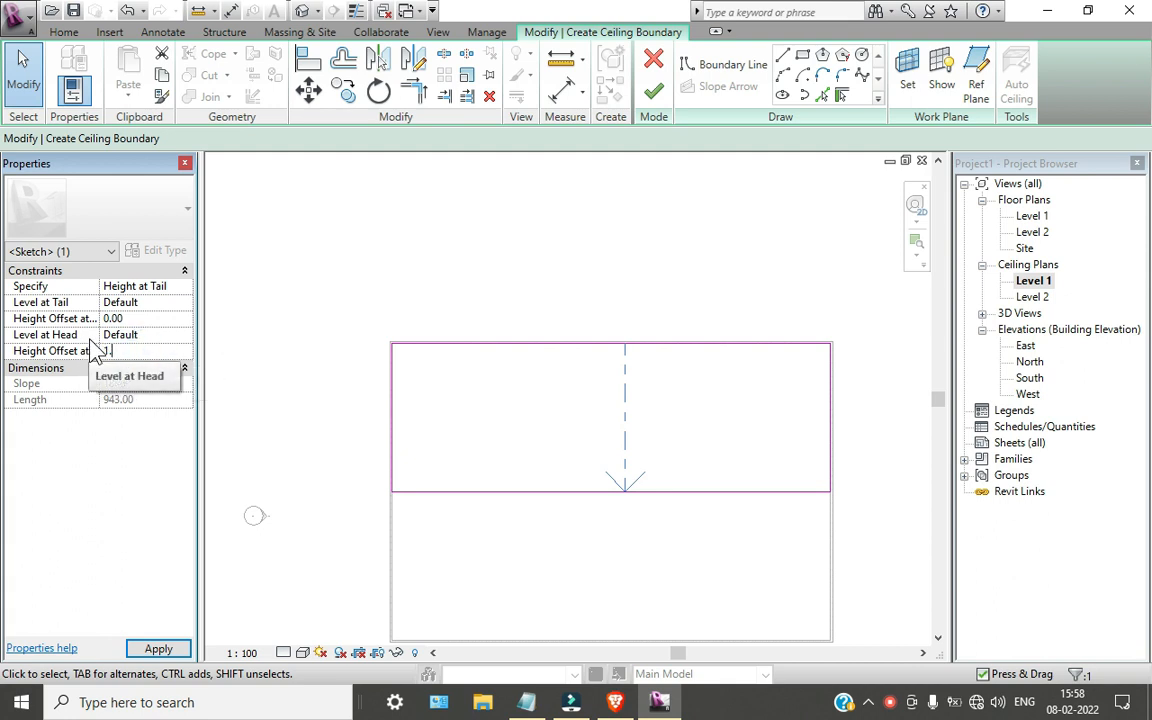
pyautogui.write('5')
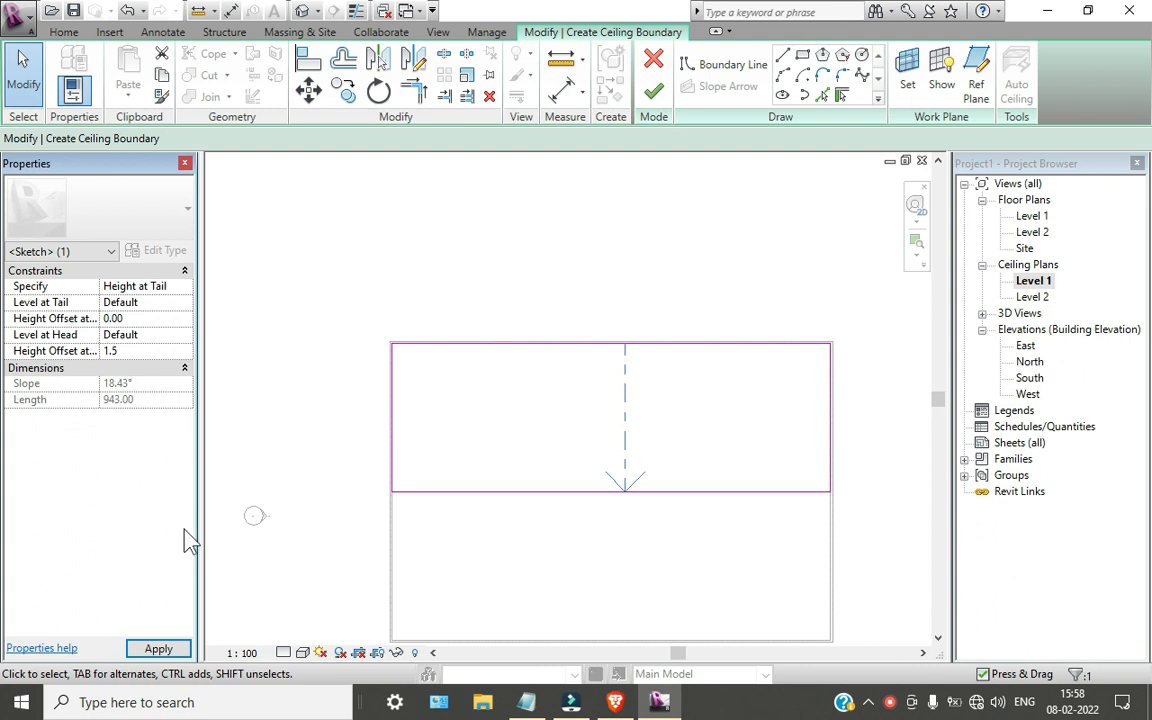
pyautogui.click(158, 650)
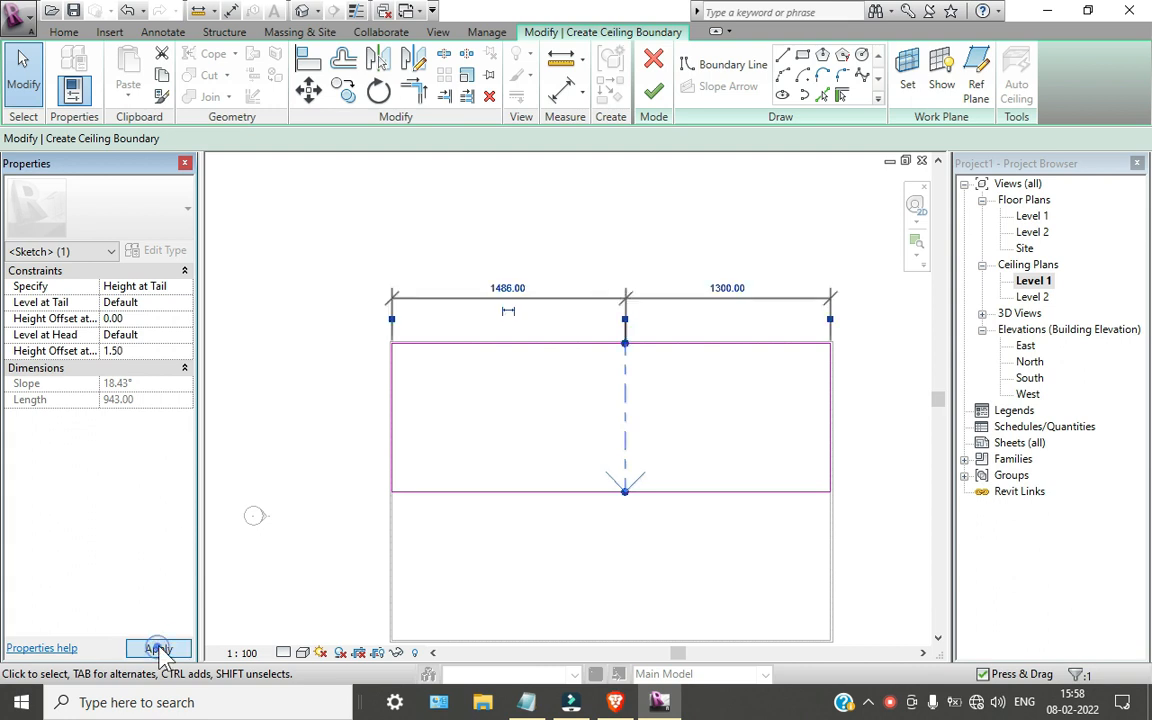
pyautogui.click(252, 436)
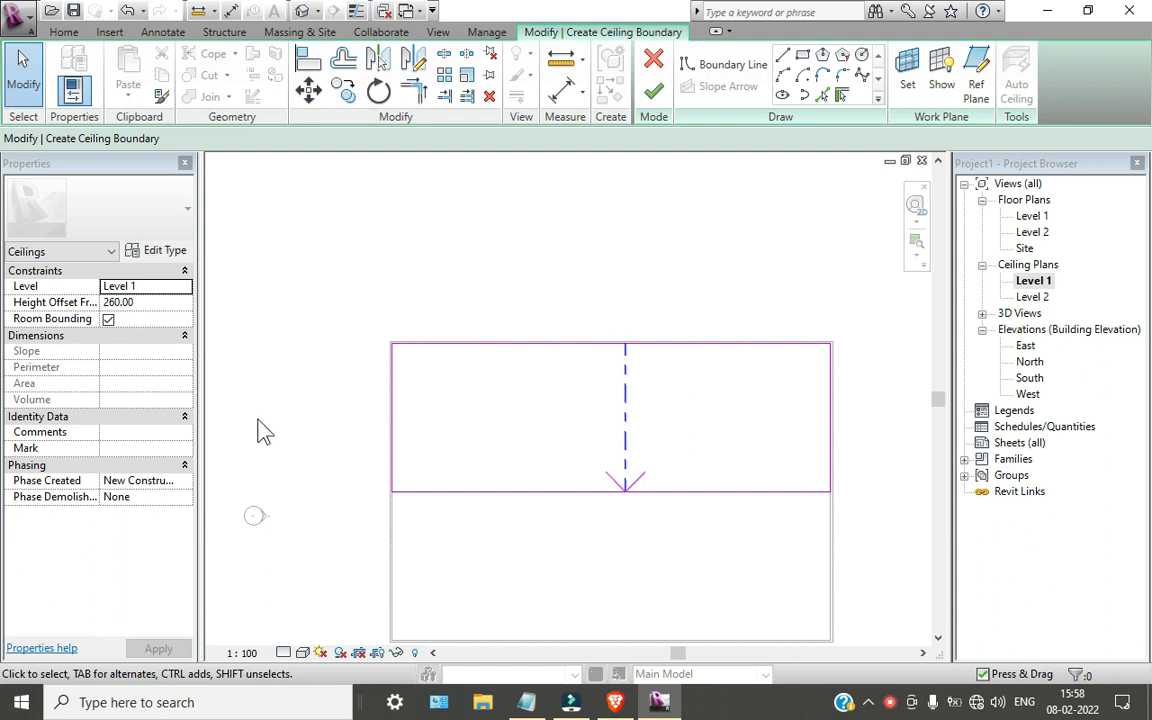
pyautogui.click(655, 93)
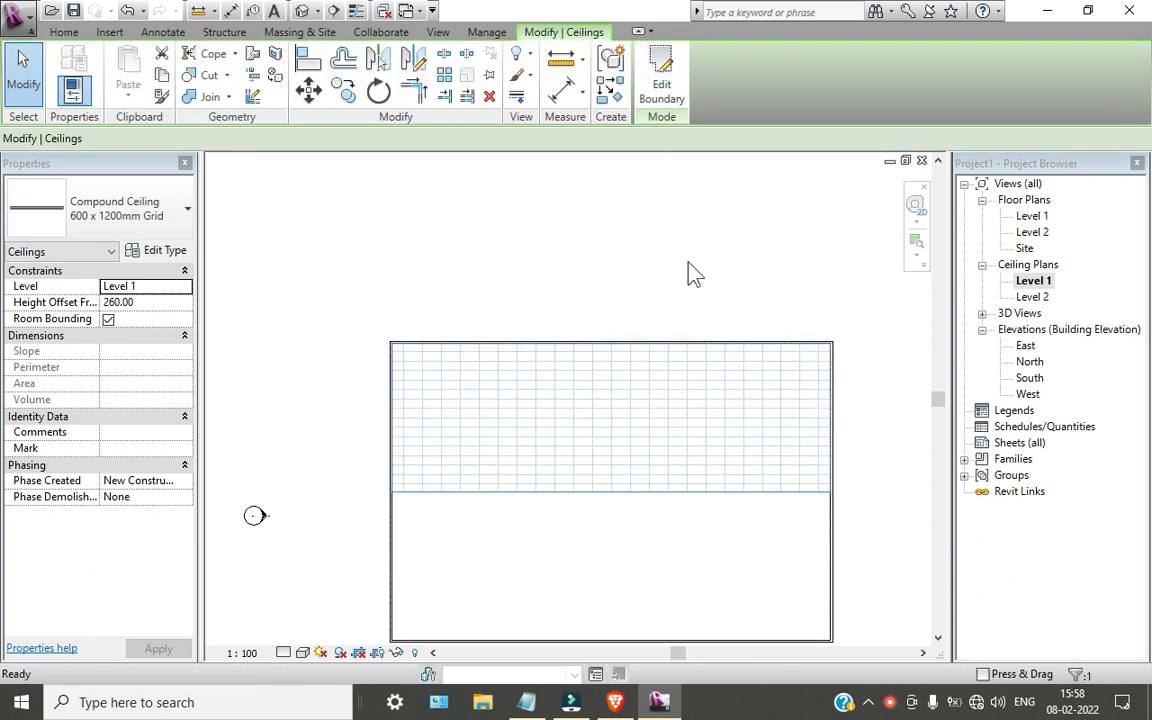
# - Examine the sketched ceiling under the roof in 3D from below and from the gable end
pyautogui.click(301, 11)
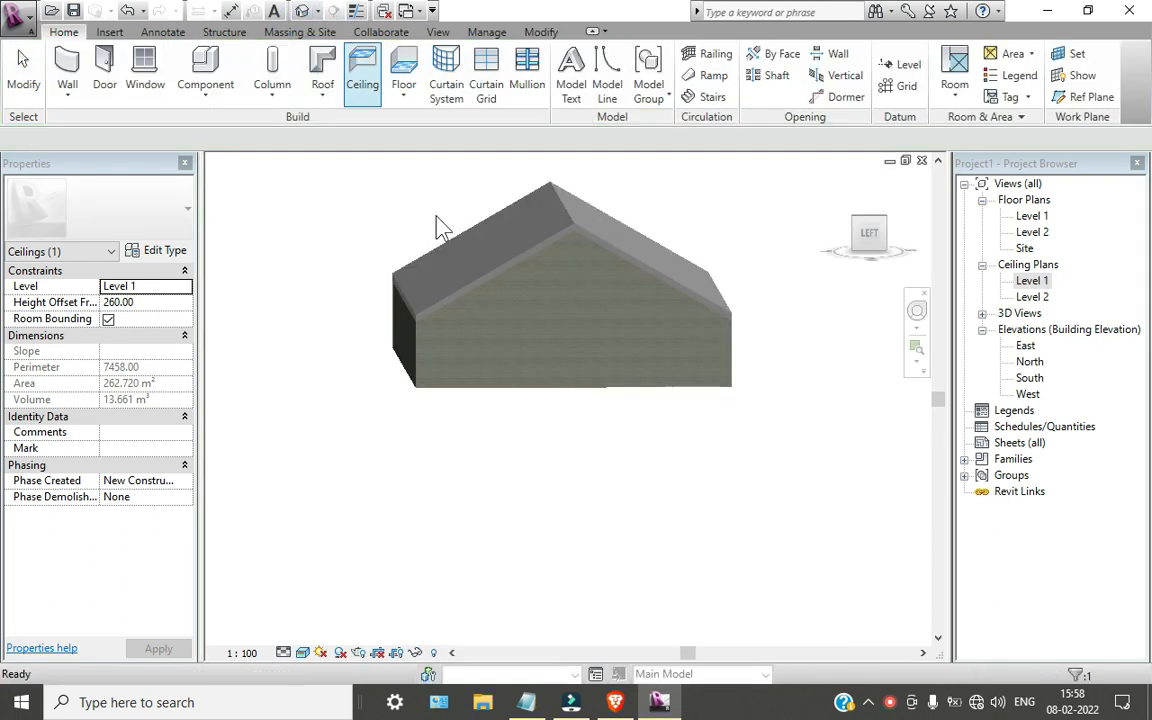
pyautogui.keyDown('shift'); pyautogui.moveTo(555, 451); pyautogui.dragTo(549, 329, button='middle'); pyautogui.keyUp('shift')
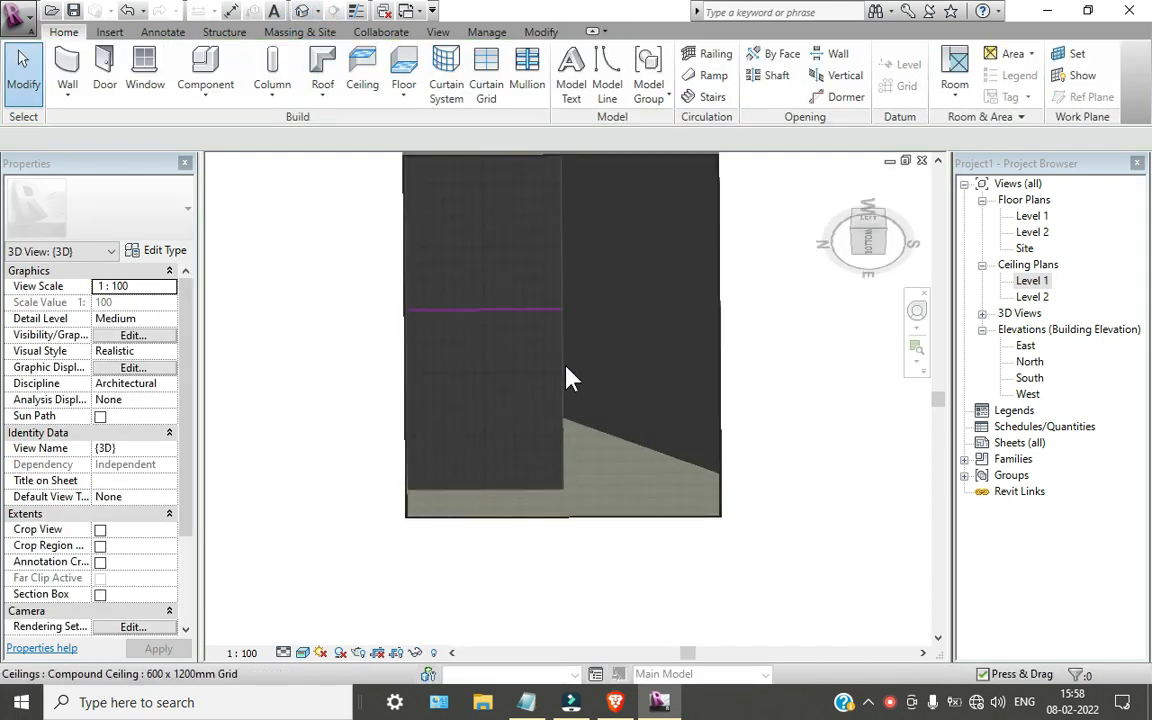
pyautogui.keyDown('shift'); pyautogui.moveTo(555, 399); pyautogui.dragTo(460, 471, button='middle'); pyautogui.keyUp('shift')
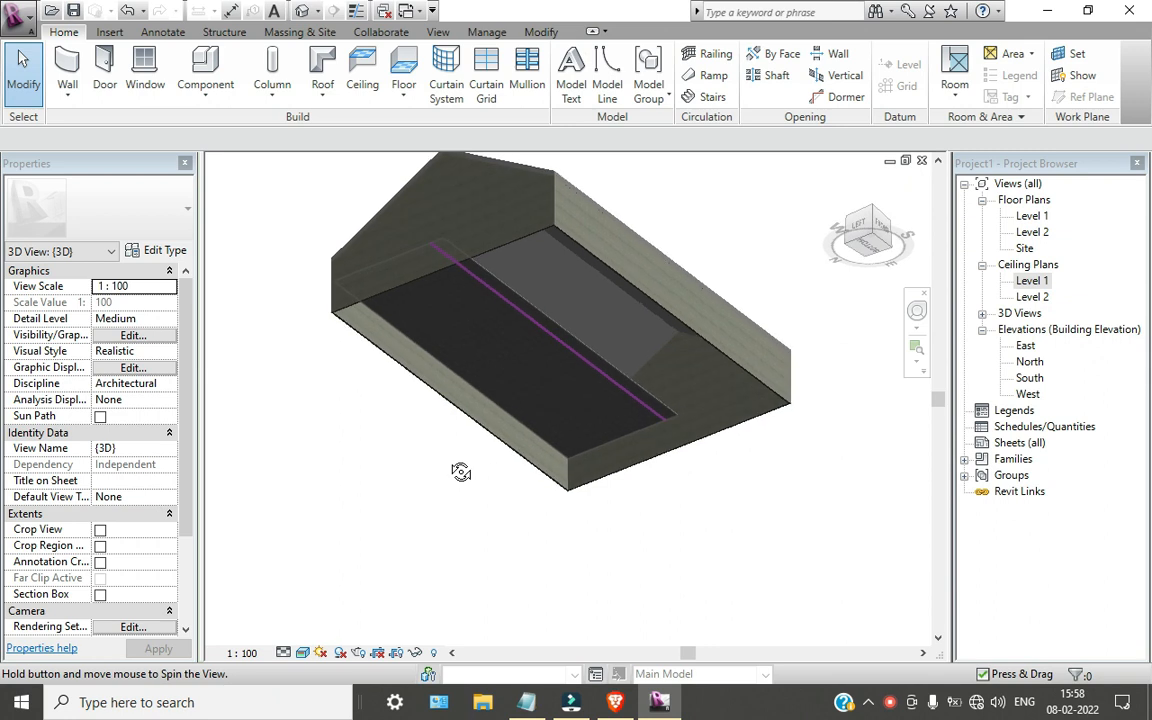
pyautogui.keyDown('shift'); pyautogui.moveTo(525, 507); pyautogui.dragTo(560, 617, button='middle'); pyautogui.keyUp('shift')
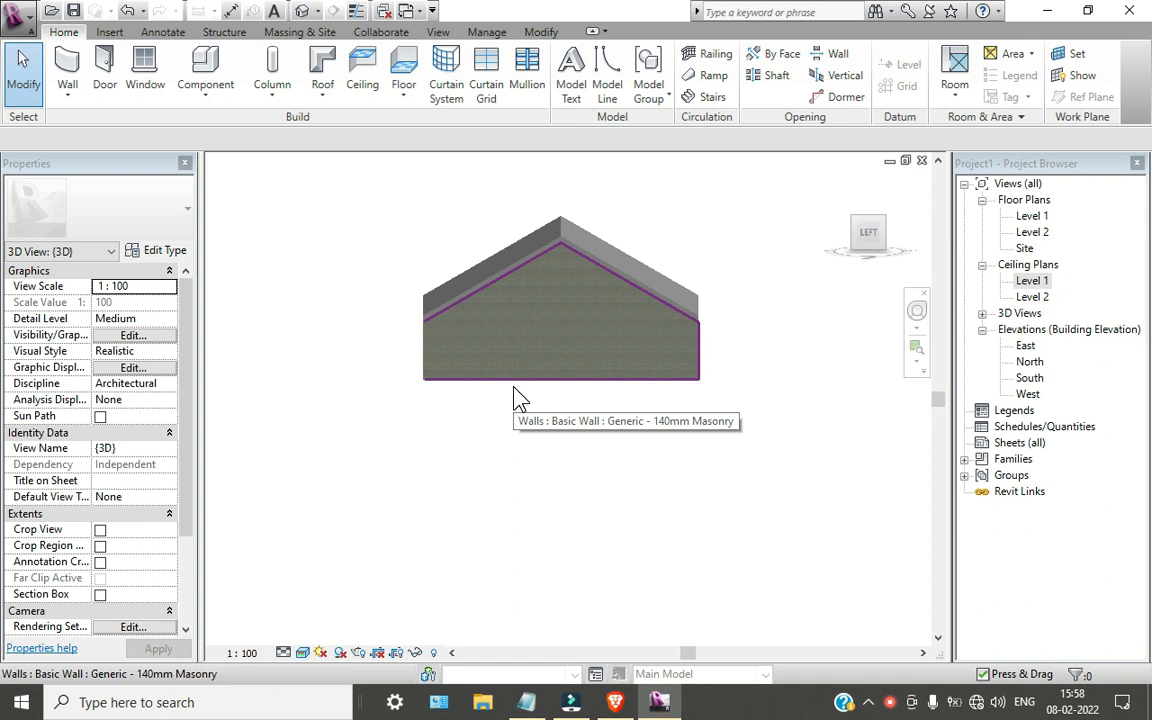
pyautogui.keyDown('shift'); pyautogui.moveTo(512, 316); pyautogui.dragTo(541, 309, button='middle'); pyautogui.keyUp('shift')
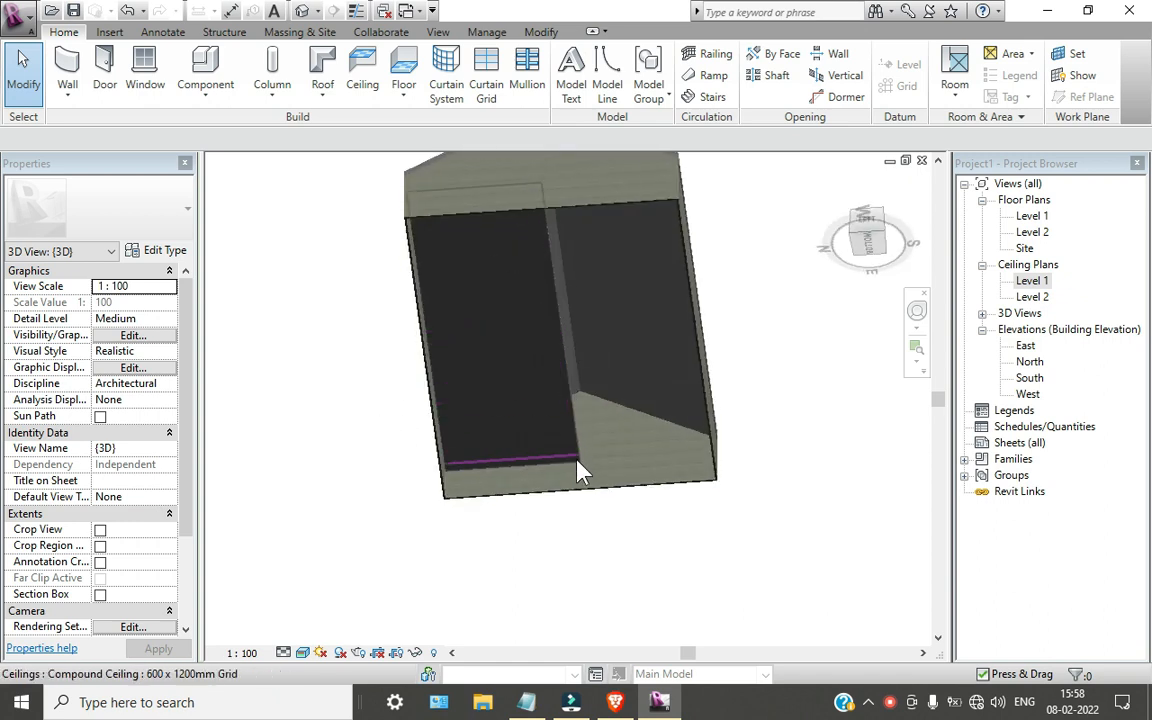
pyautogui.click(530, 244)
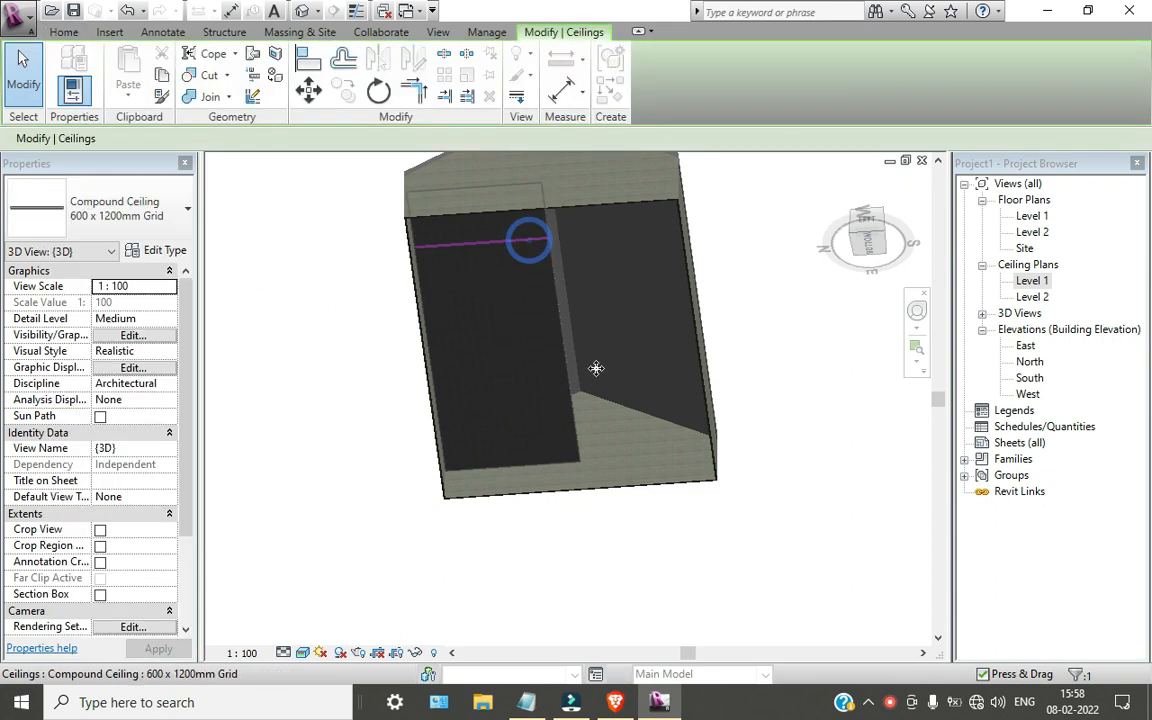
pyautogui.click(222, 345)
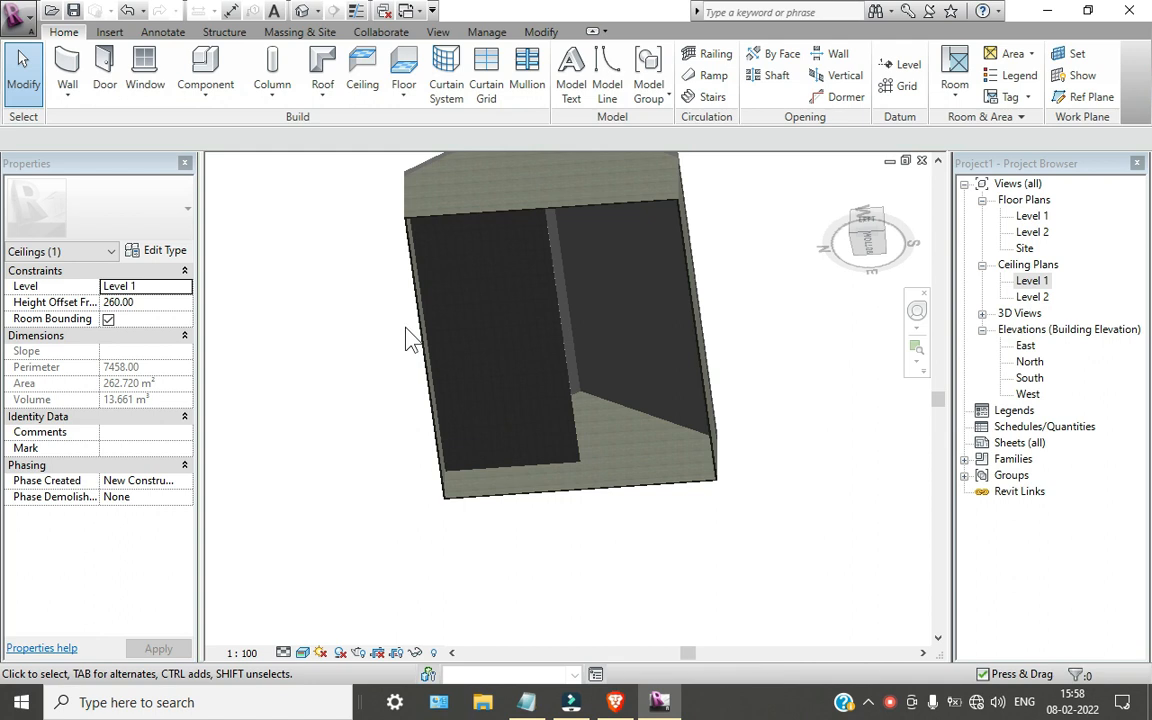
# - Check the sketched ceiling's properties in the Level 1 ceiling plan, and return to the 3D view
pyautogui.doubleClick(1031, 281)
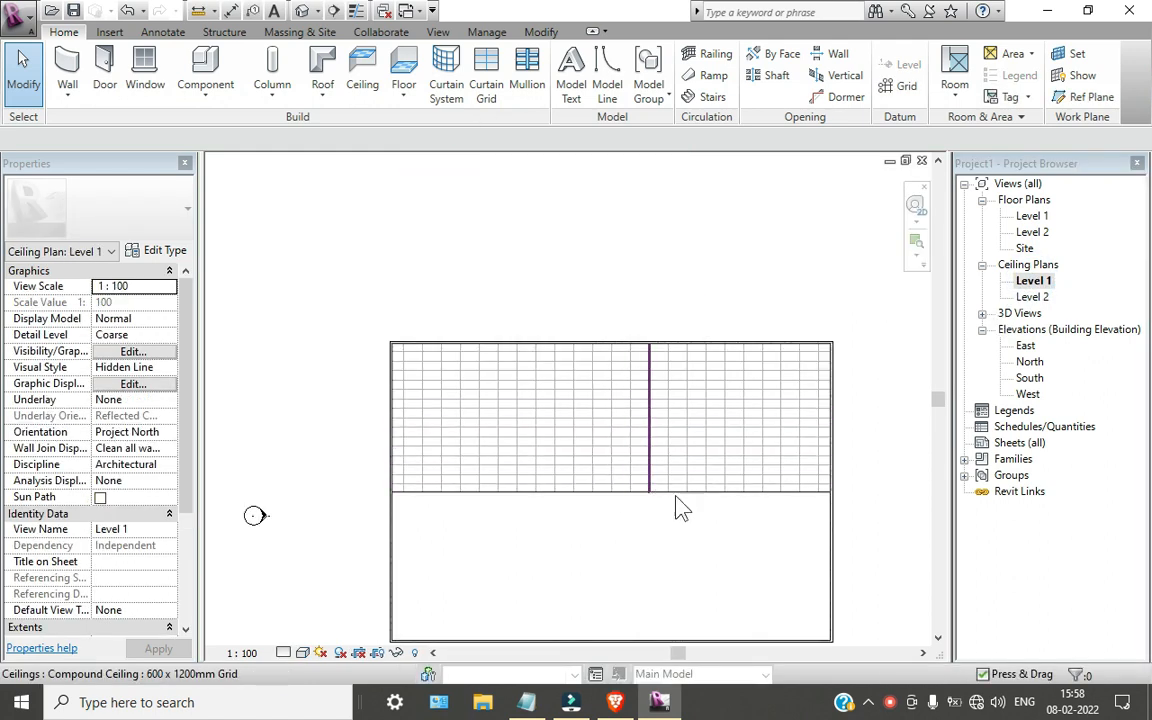
pyautogui.click(660, 401)
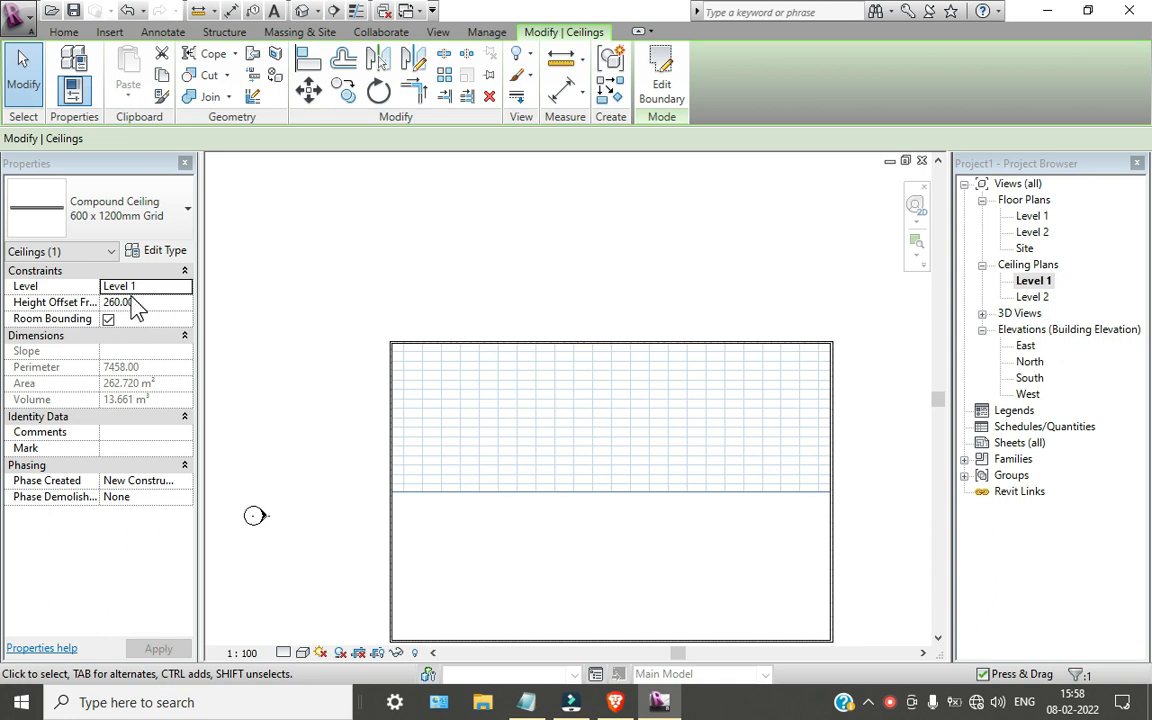
pyautogui.moveTo(425, 313); pyautogui.dragTo(417, 391, button='middle')
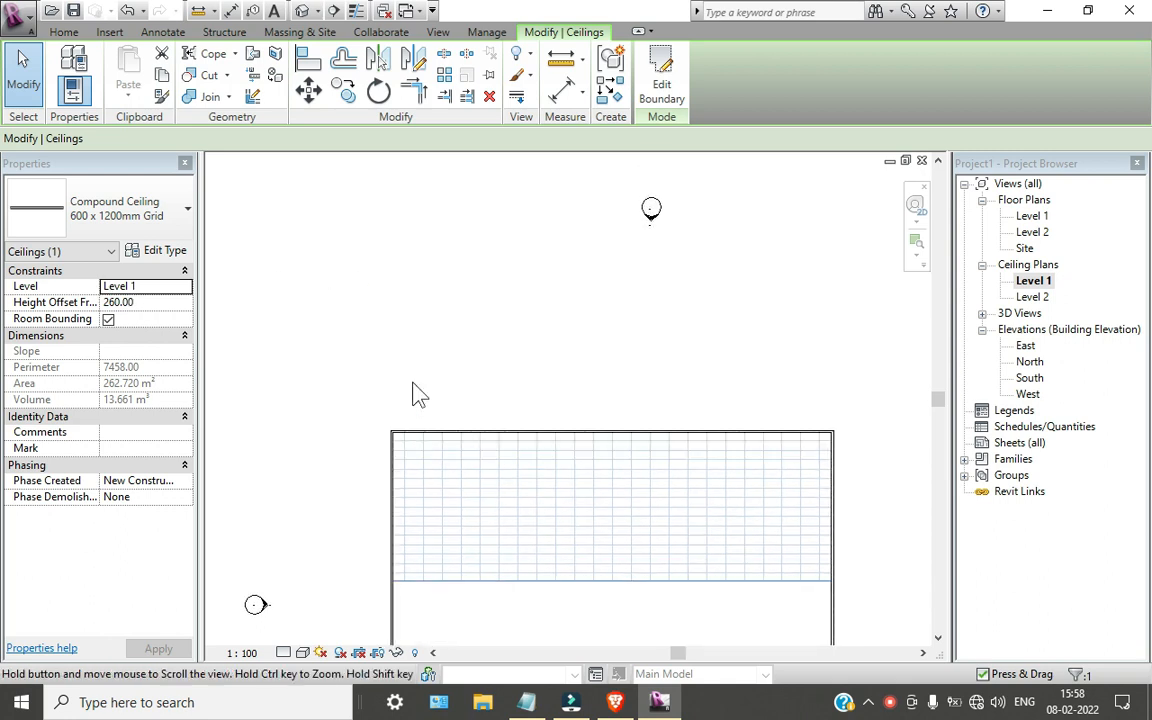
pyautogui.click(305, 14)
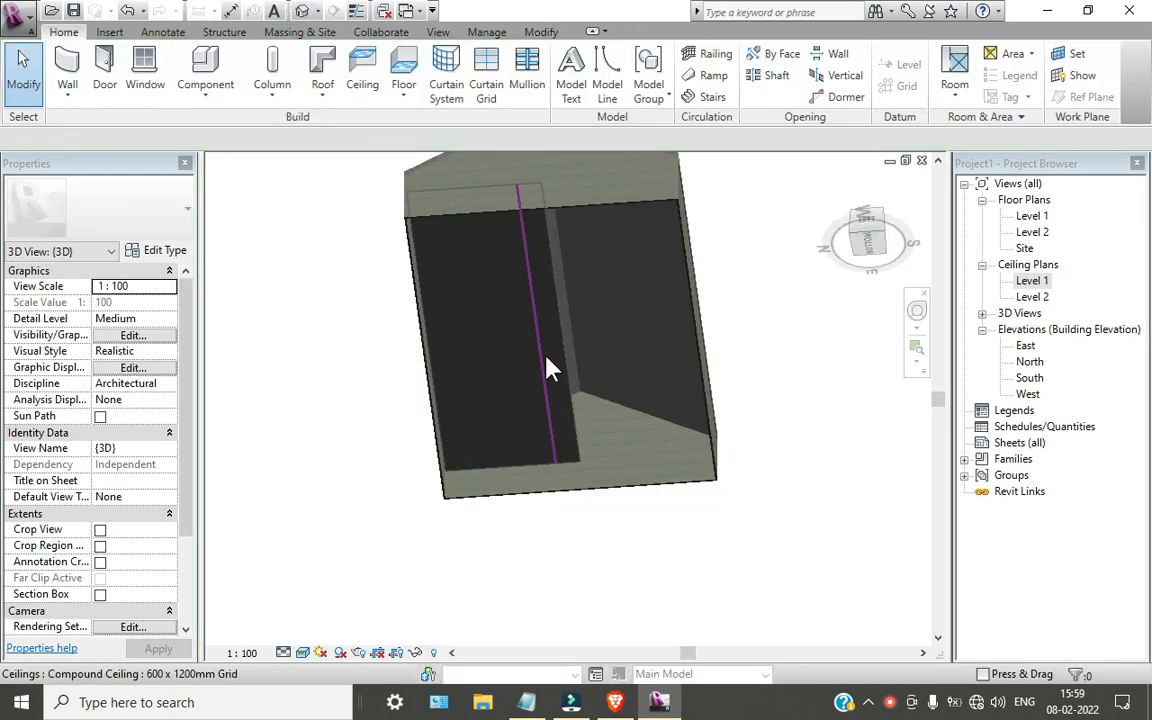
pyautogui.click(585, 472)
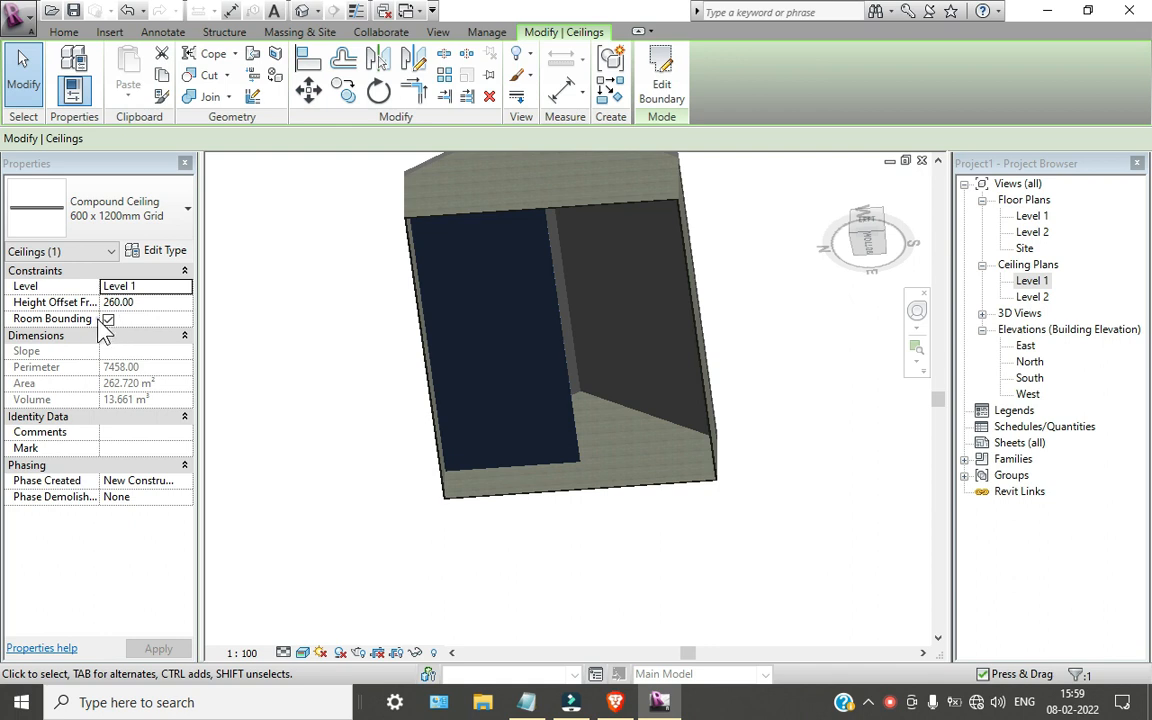
pyautogui.click(107, 319)
pyautogui.click(108, 319)
pyautogui.click(183, 301)
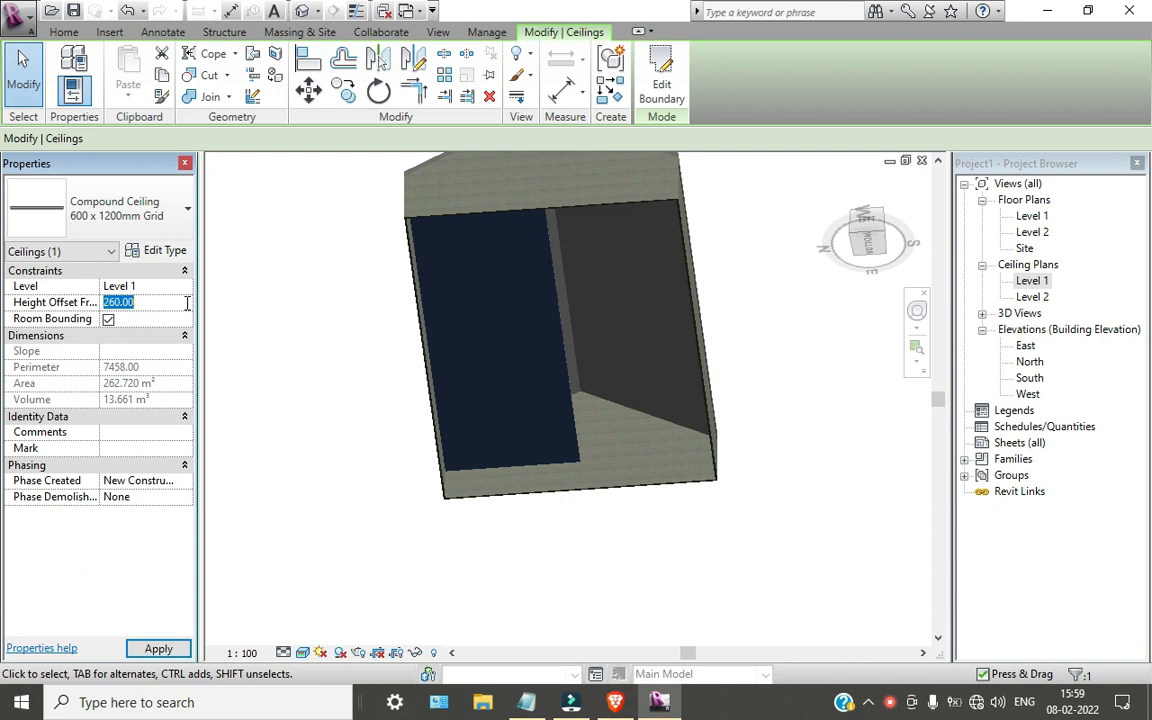
pyautogui.click(617, 550)
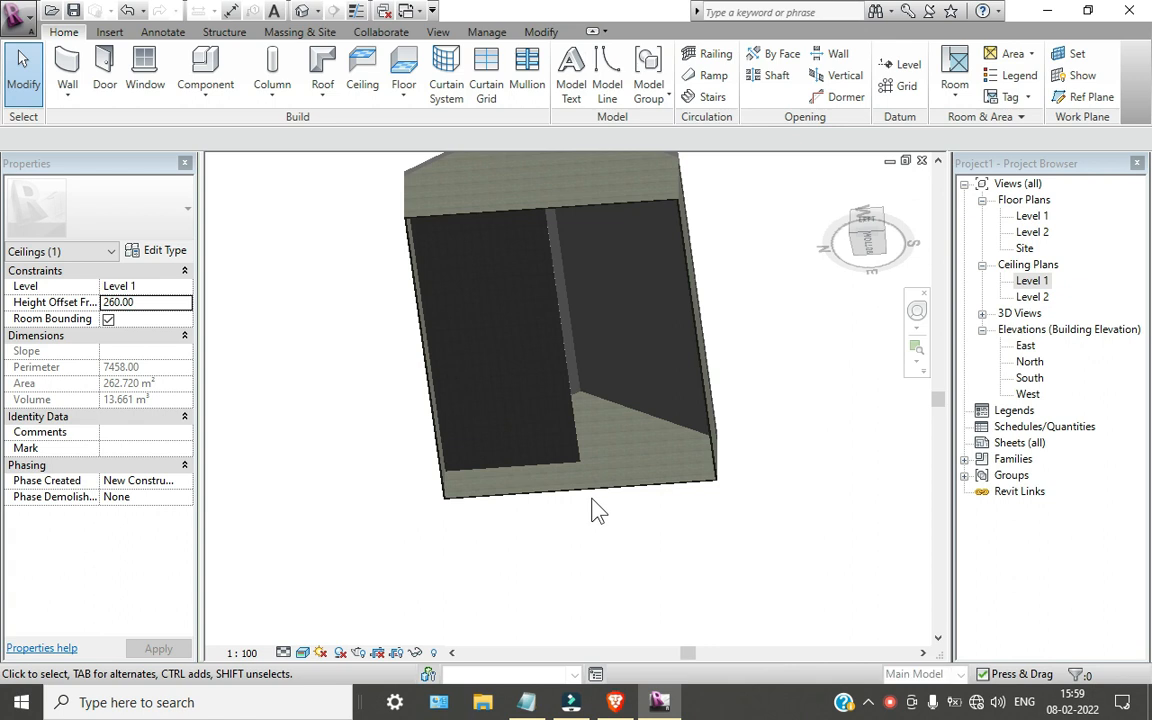
# - Delete the gable-end wall facing the 3D view to expose the ceiling under the roof
pyautogui.keyDown('shift'); pyautogui.moveTo(535, 458); pyautogui.dragTo(609, 378, button='middle'); pyautogui.keyUp('shift')
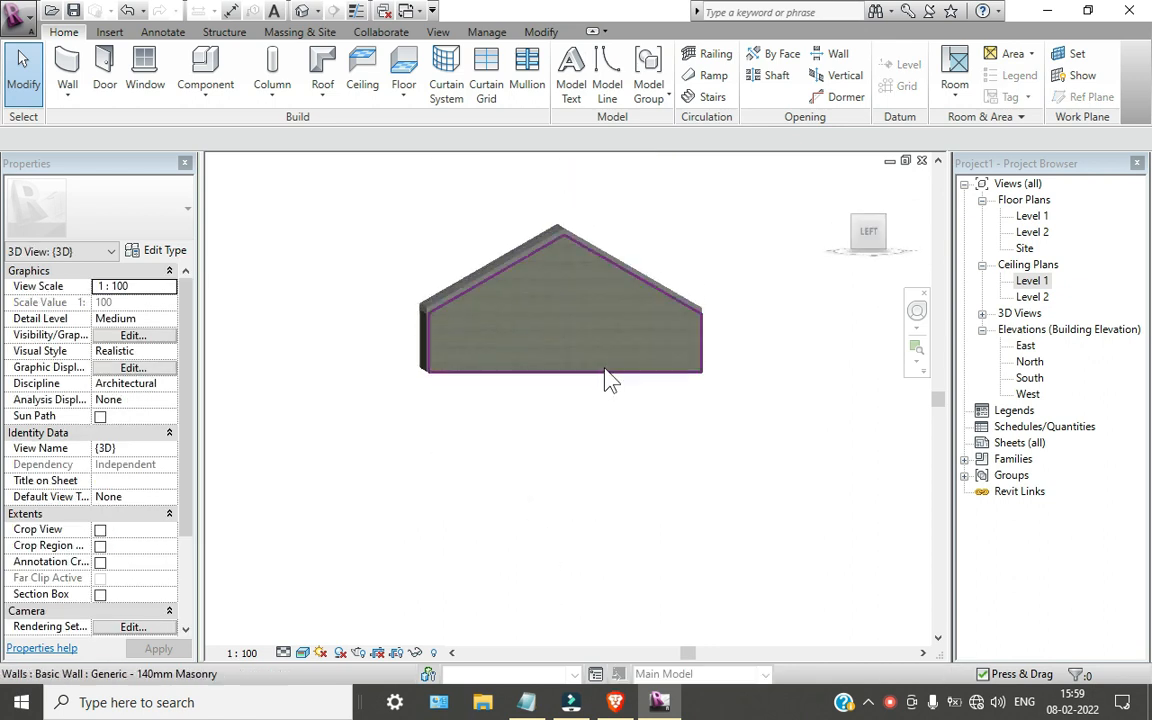
pyautogui.click(606, 358)
pyautogui.press('Delete')
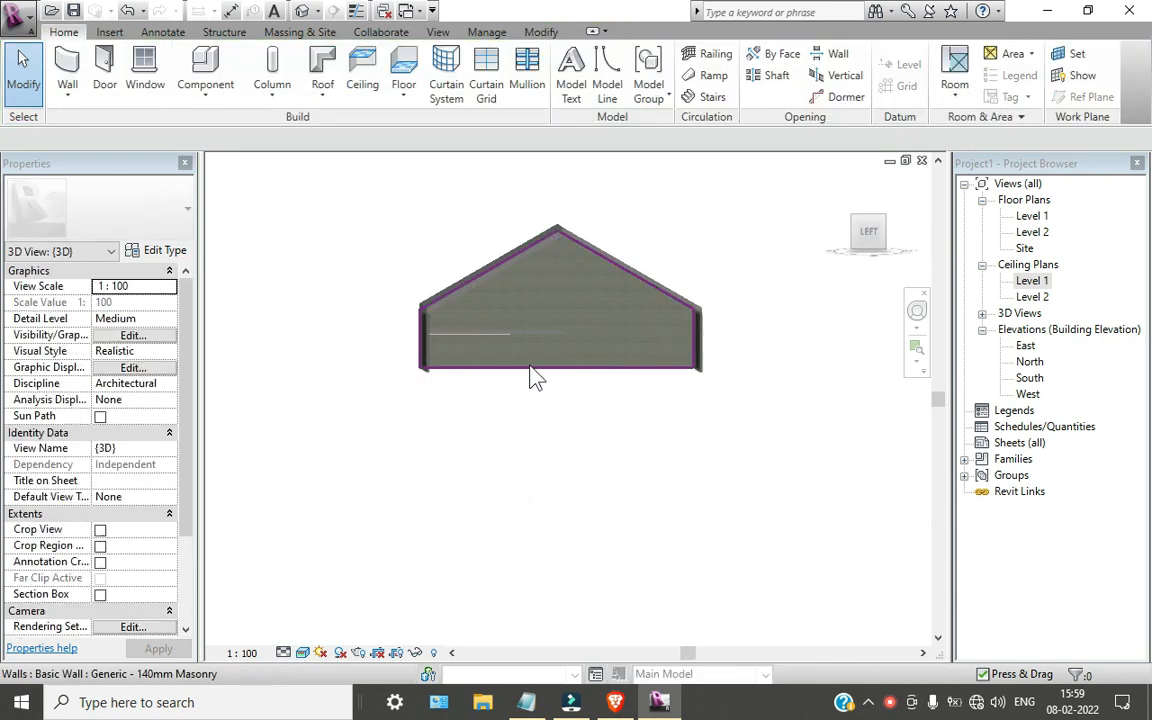
pyautogui.scroll(5, 461, 345)
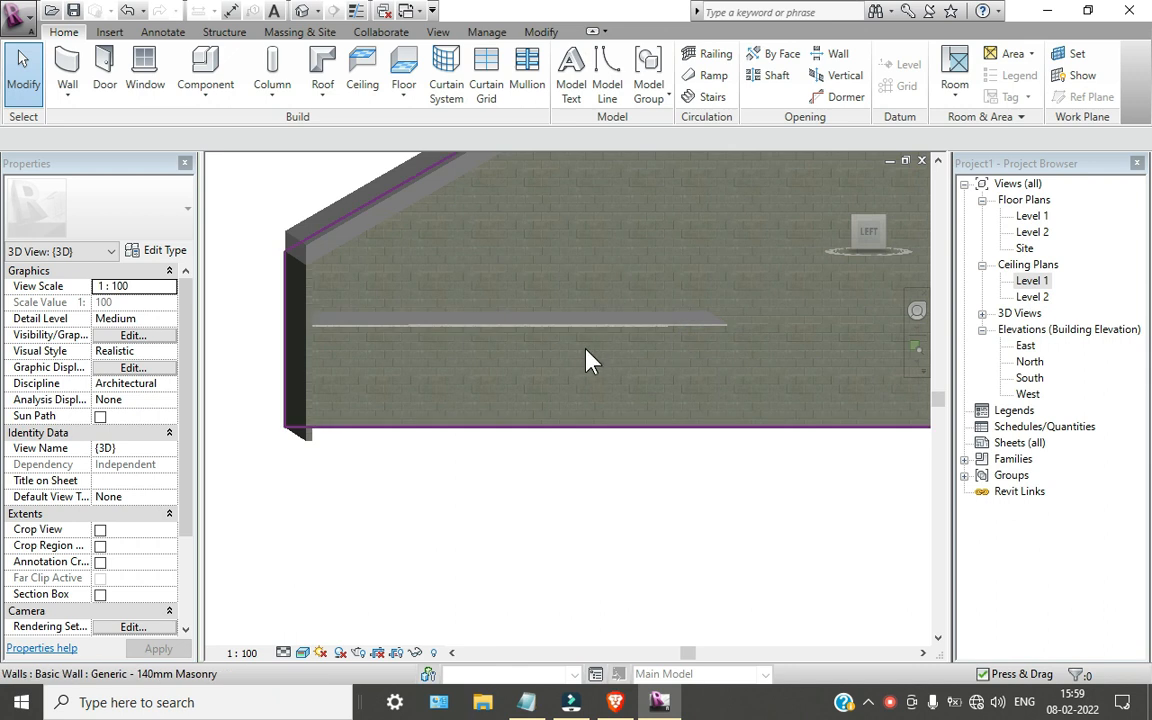
pyautogui.keyDown('shift'); pyautogui.moveTo(679, 424); pyautogui.dragTo(709, 379, button='middle'); pyautogui.keyUp('shift')
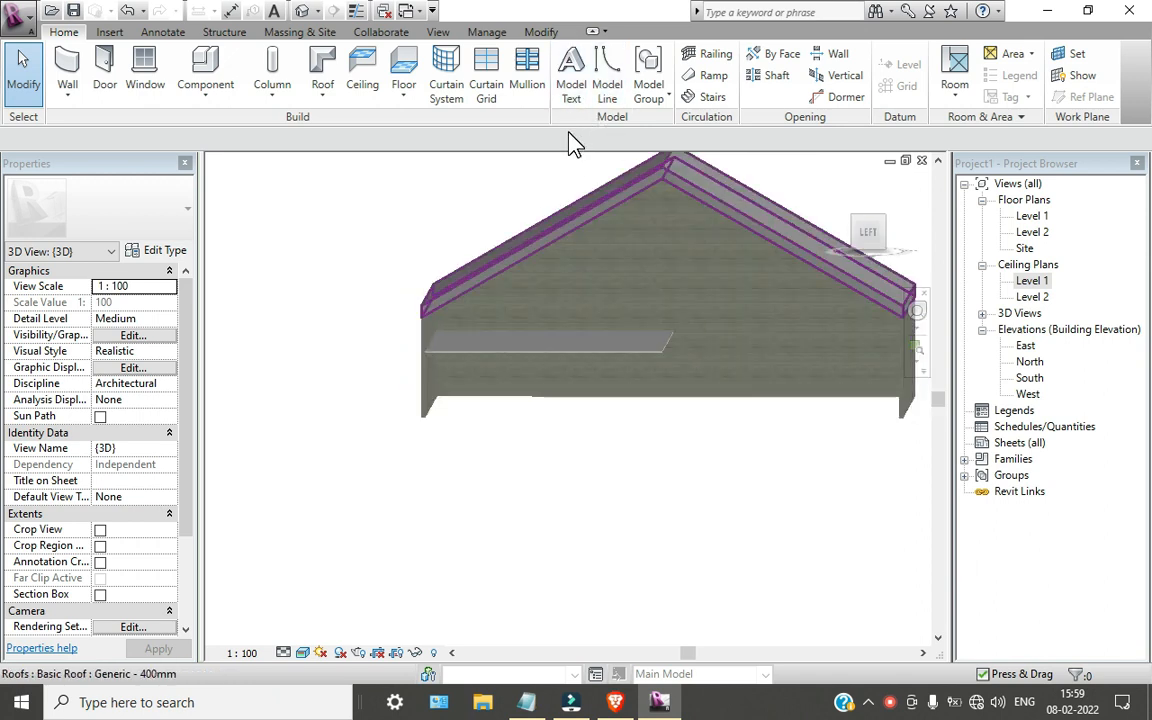
# - Set the 3D view's visual style to Wireframe
pyautogui.click(302, 652)
pyautogui.click(334, 542)
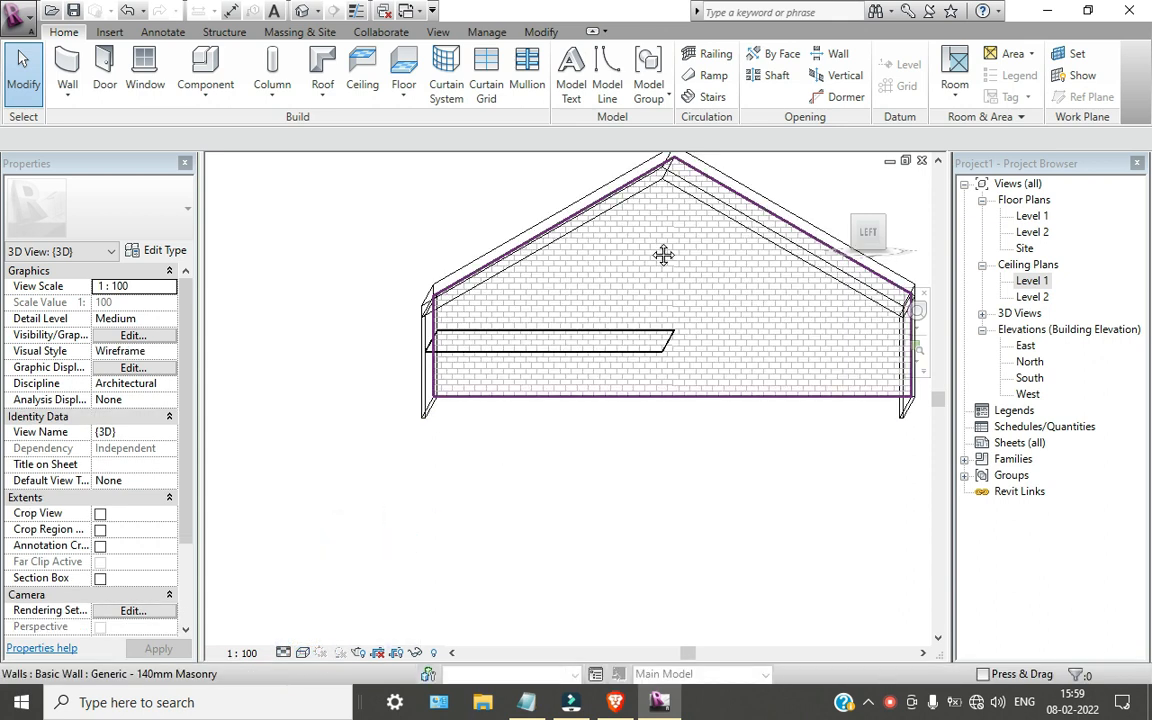
pyautogui.moveTo(652, 252); pyautogui.dragTo(586, 339, button='middle')
pyautogui.click(617, 84)
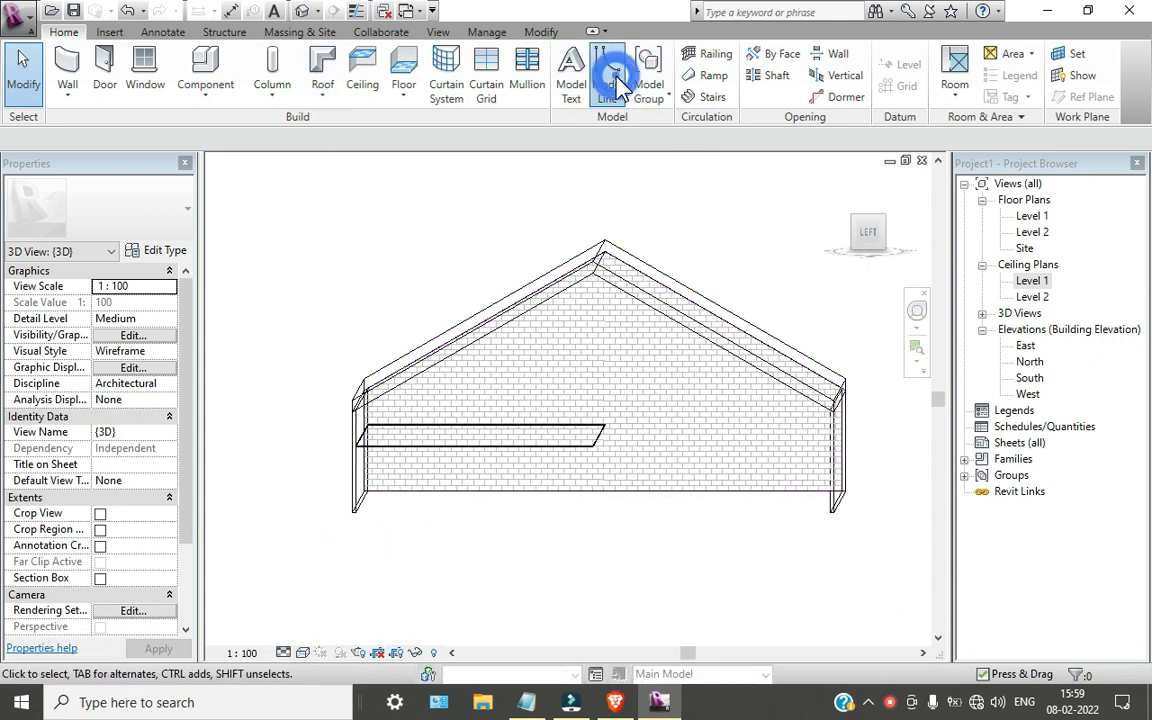
pyautogui.click(160, 33)
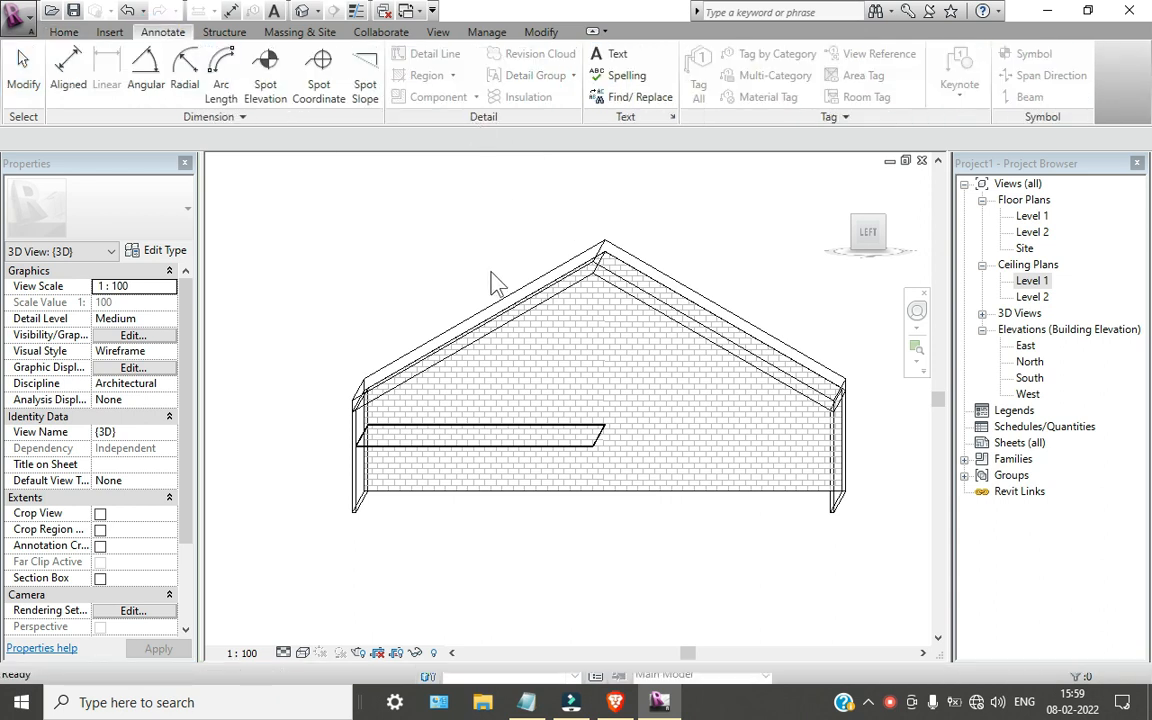
pyautogui.press('Escape')
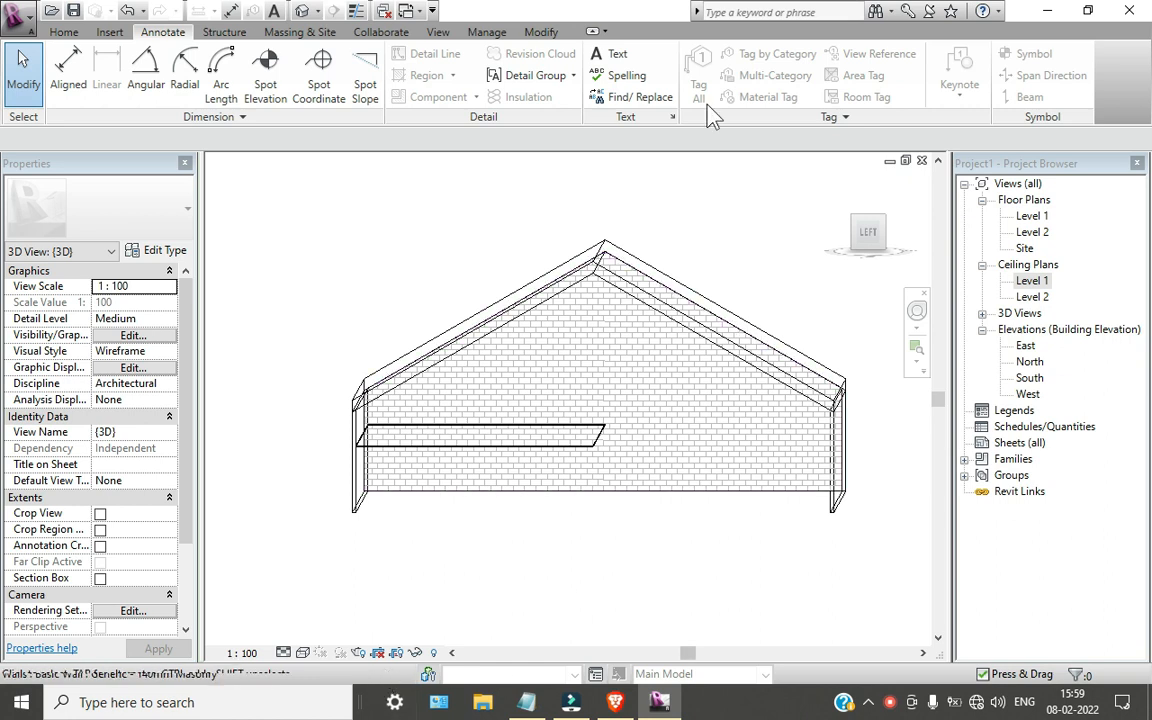
# - In the Level 1 ceiling plan, remove the sketched ceiling and restore the deleted end wall
pyautogui.click(1040, 281)
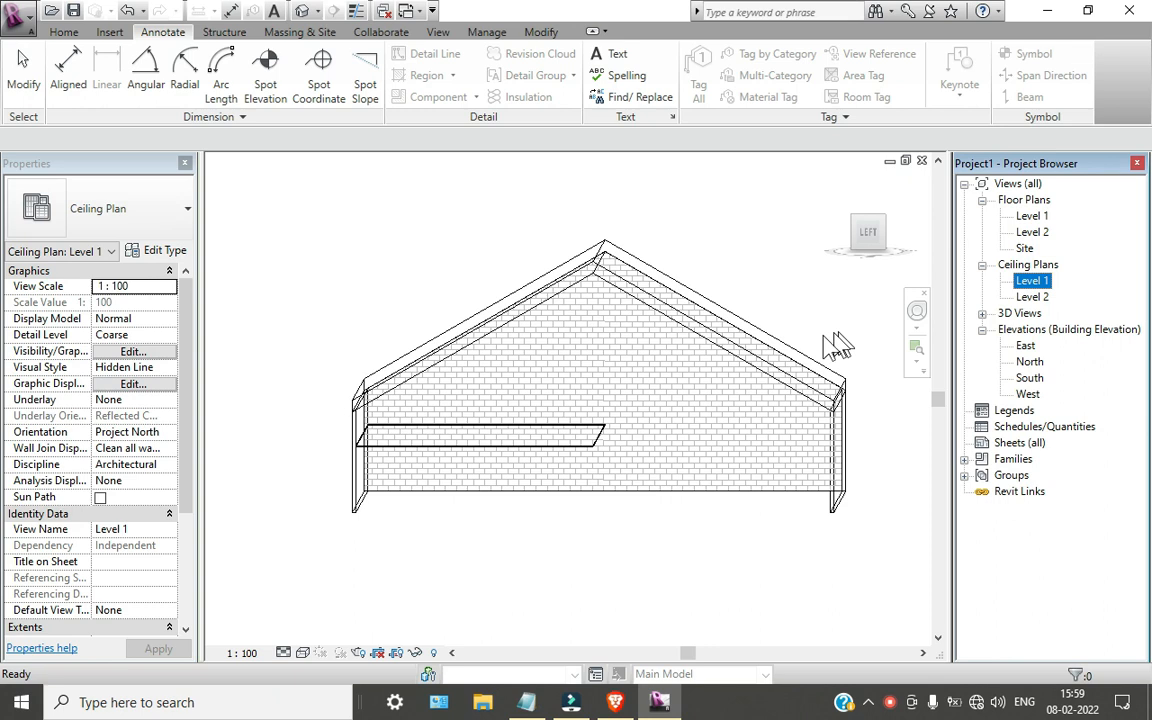
pyautogui.doubleClick(1036, 281)
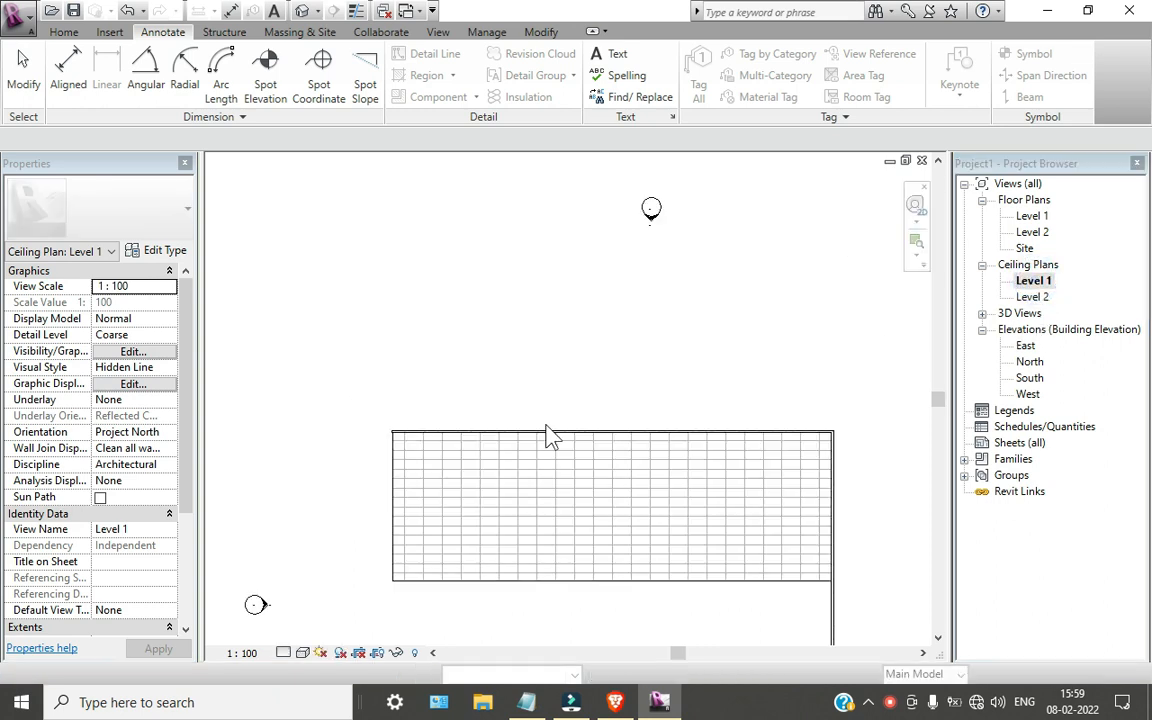
pyautogui.scroll(2, 422, 450)
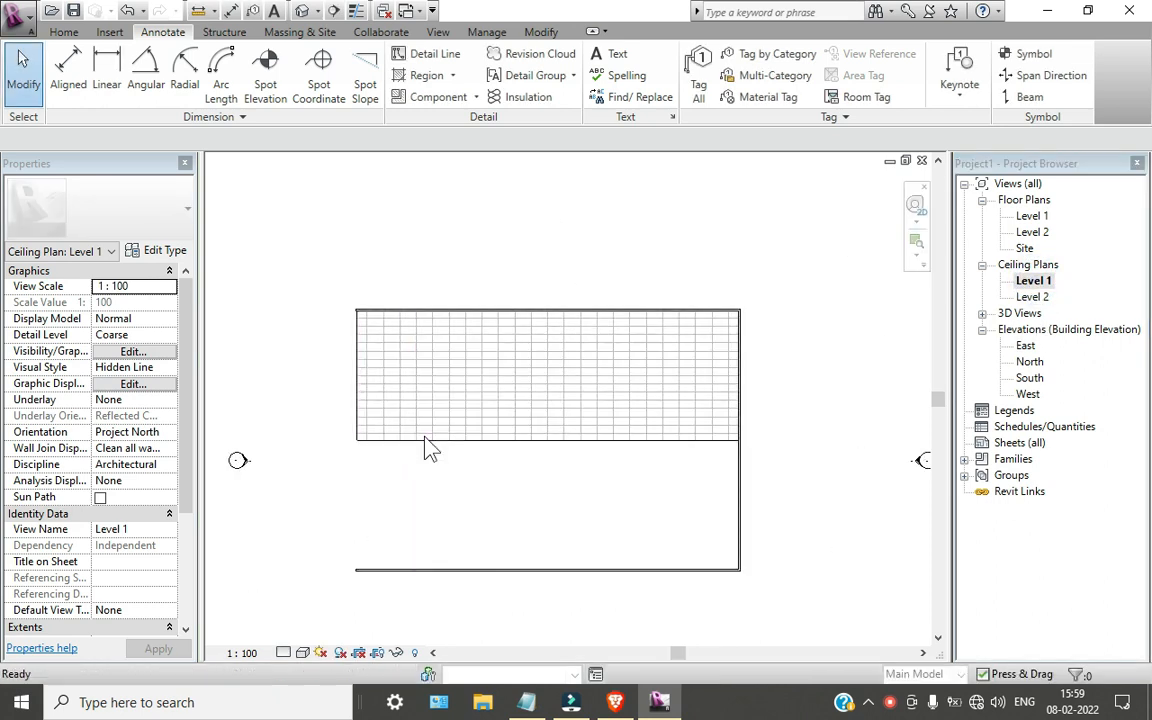
pyautogui.click(494, 439)
pyautogui.press('Delete')
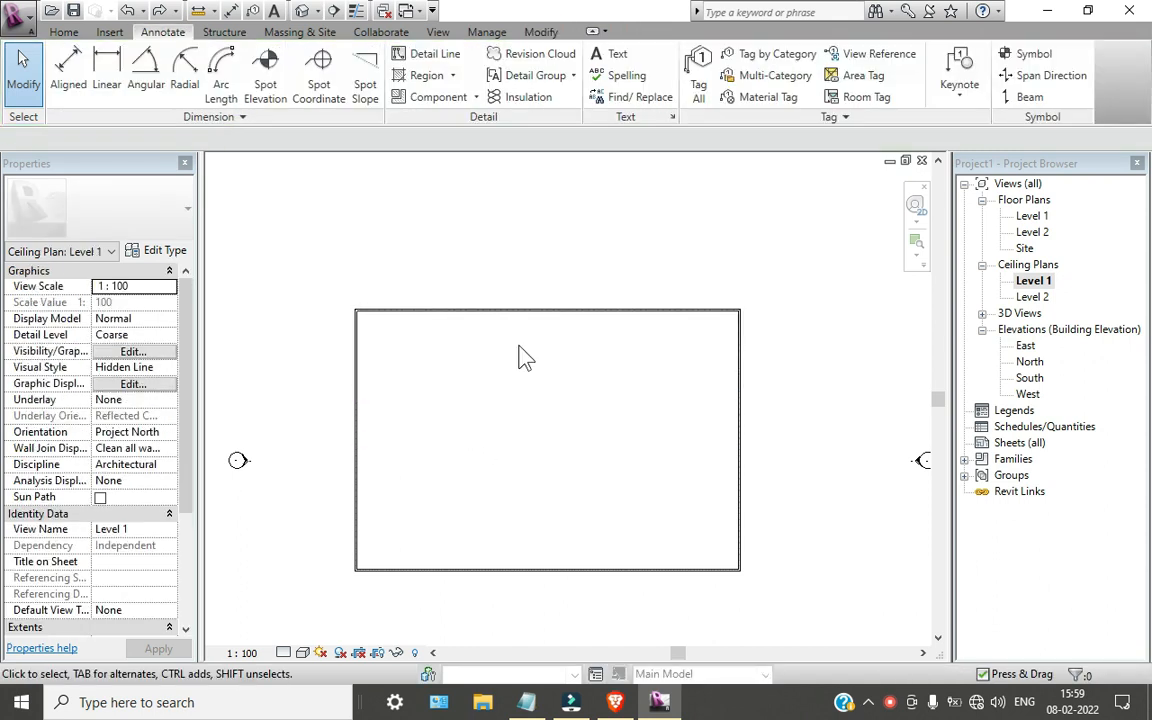
# - Start a sketched ceiling and draw a rectangular boundary of about 2786 by 943 over the upper half of the room
pyautogui.click(83, 30)
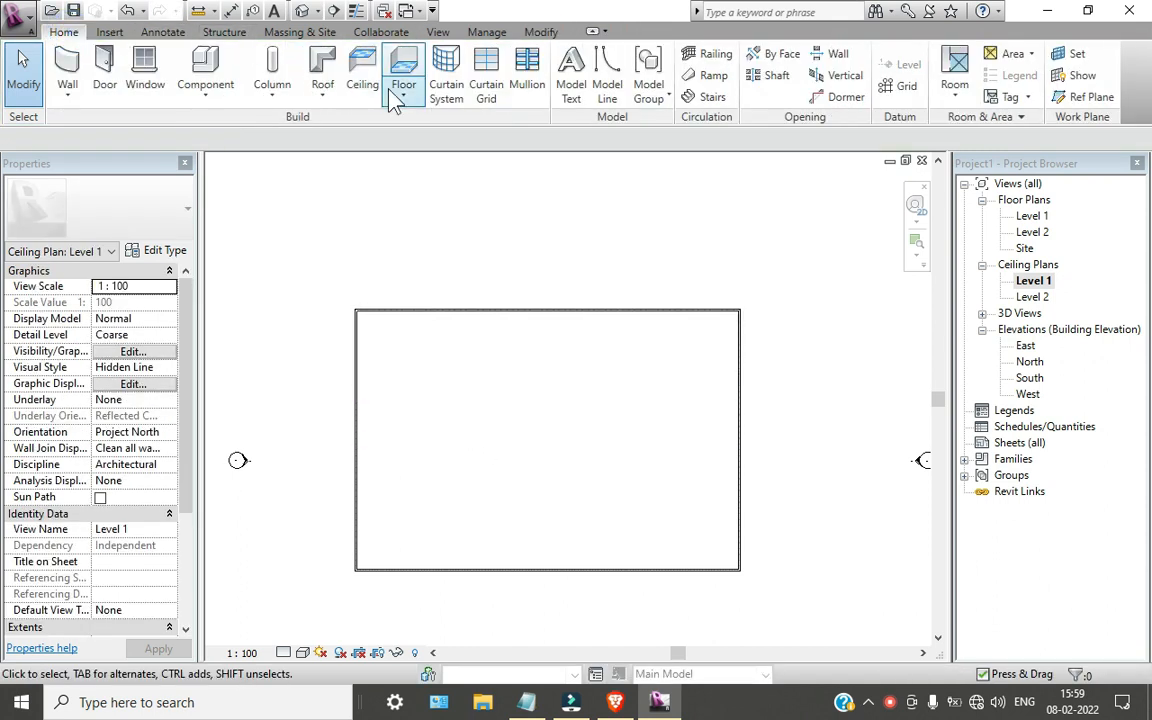
pyautogui.click(362, 80)
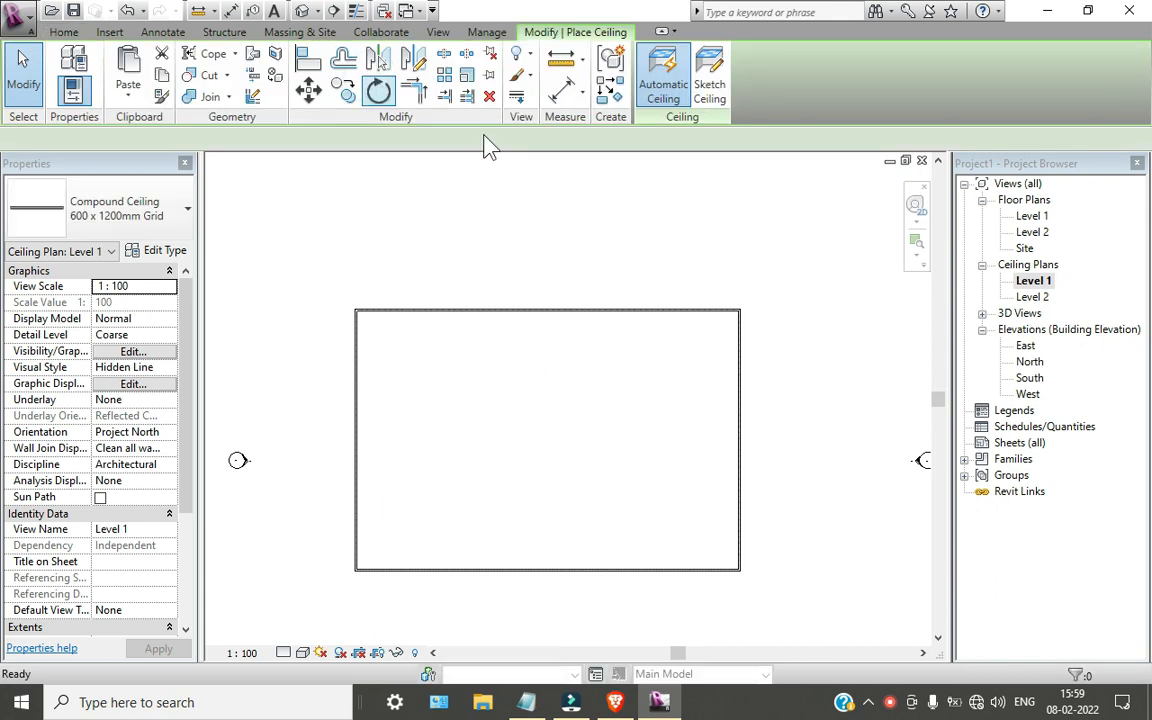
pyautogui.click(720, 68)
pyautogui.click(803, 55)
pyautogui.scroll(5, 370, 310)
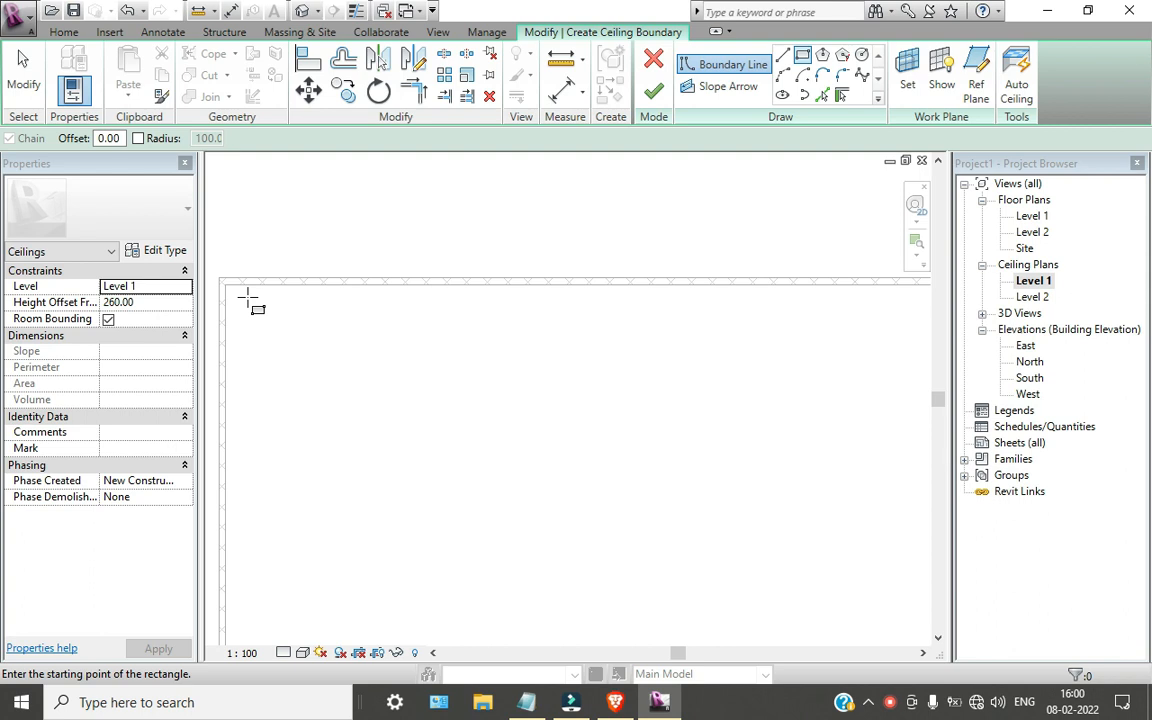
pyautogui.click(226, 286)
pyautogui.scroll(-2, 504, 433)
pyautogui.moveTo(506, 434); pyautogui.dragTo(355, 252, button='middle')
pyautogui.scroll(-1, 512, 364)
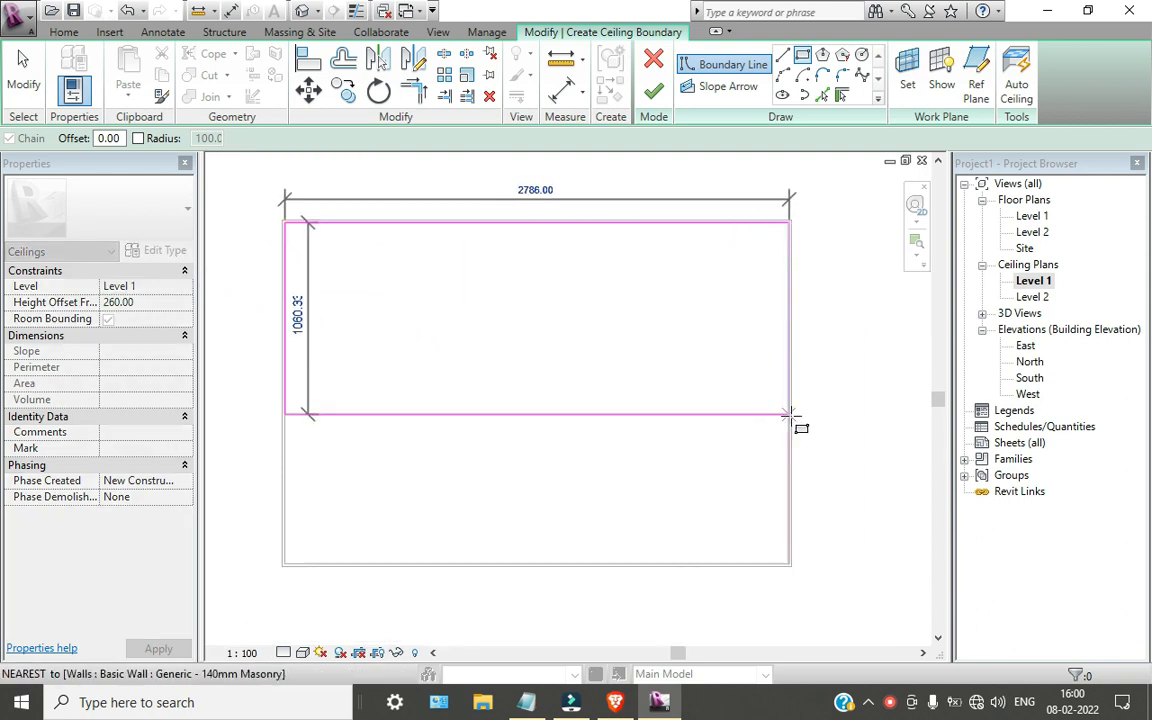
pyautogui.scroll(5, 789, 427)
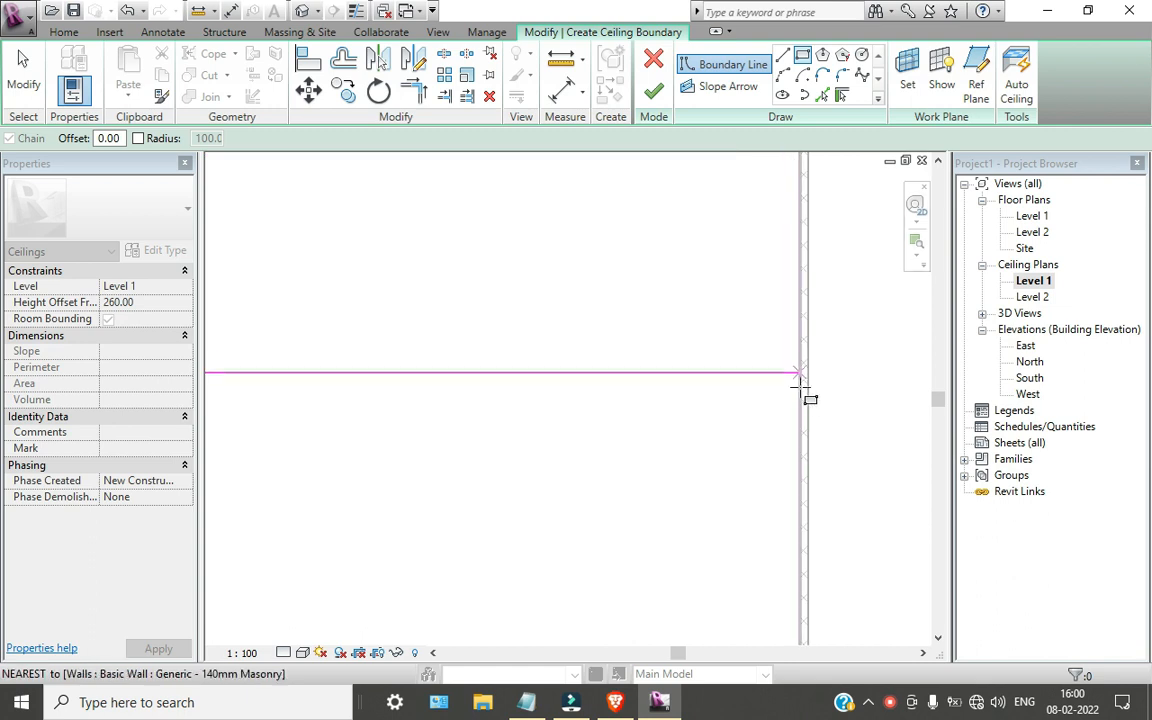
pyautogui.click(802, 393)
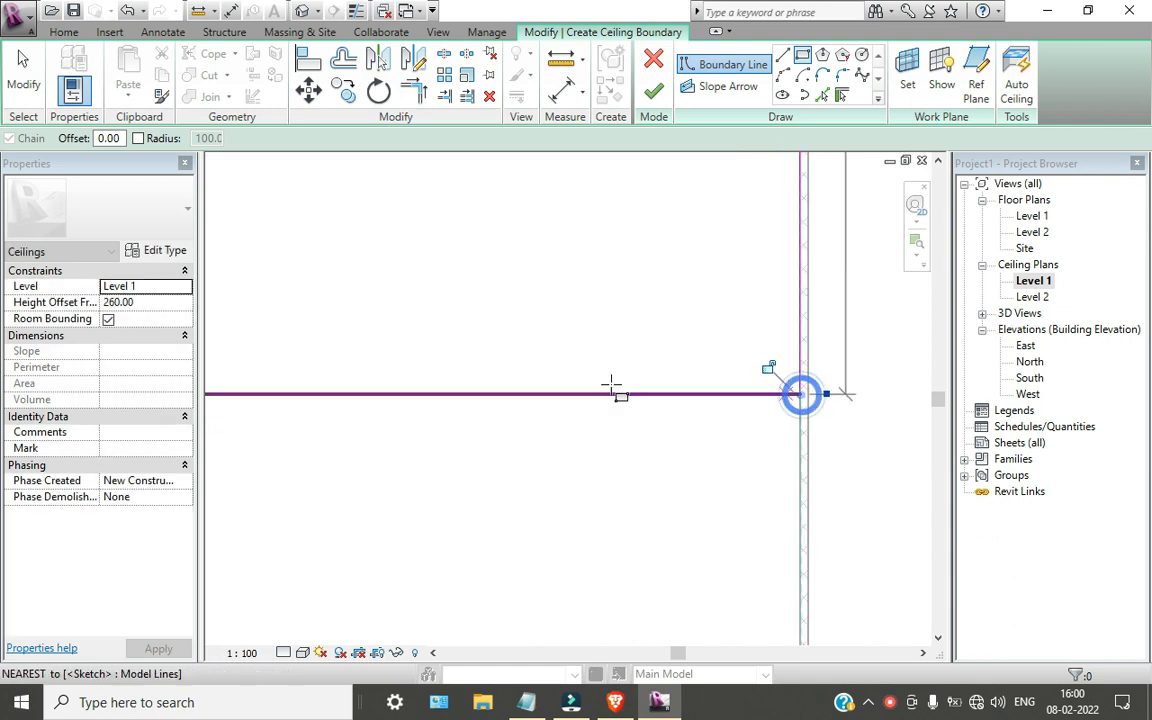
# - Draw a vertical slope arrow about 943 long from the new boundary's upper edge to its lower edge
pyautogui.scroll(-4, 612, 378)
pyautogui.scroll(-1, 616, 391)
pyautogui.moveTo(616, 391); pyautogui.dragTo(732, 384, button='middle')
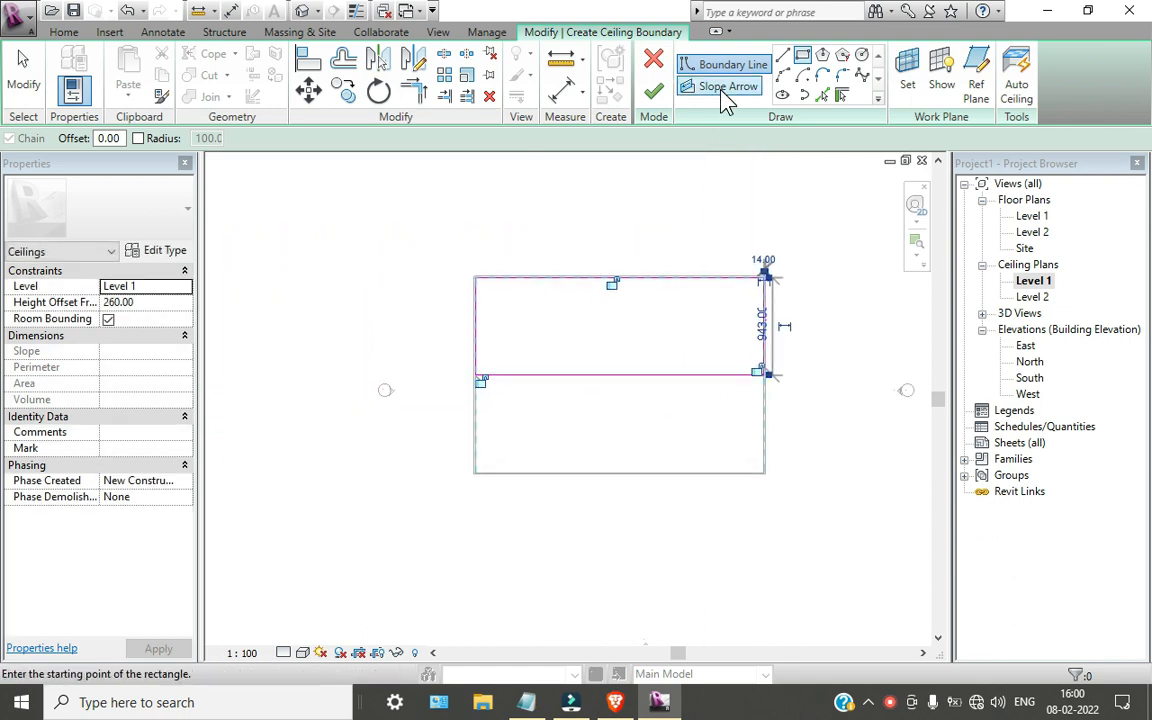
pyautogui.click(726, 87)
pyautogui.scroll(3, 617, 345)
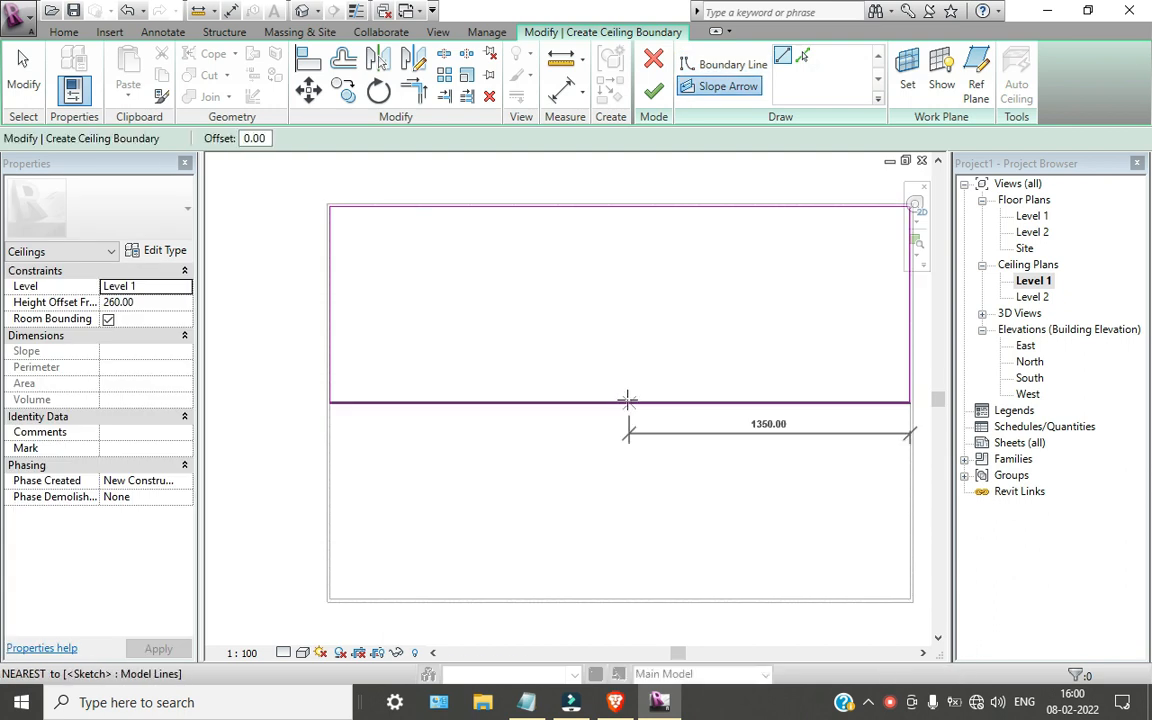
pyautogui.click(630, 207)
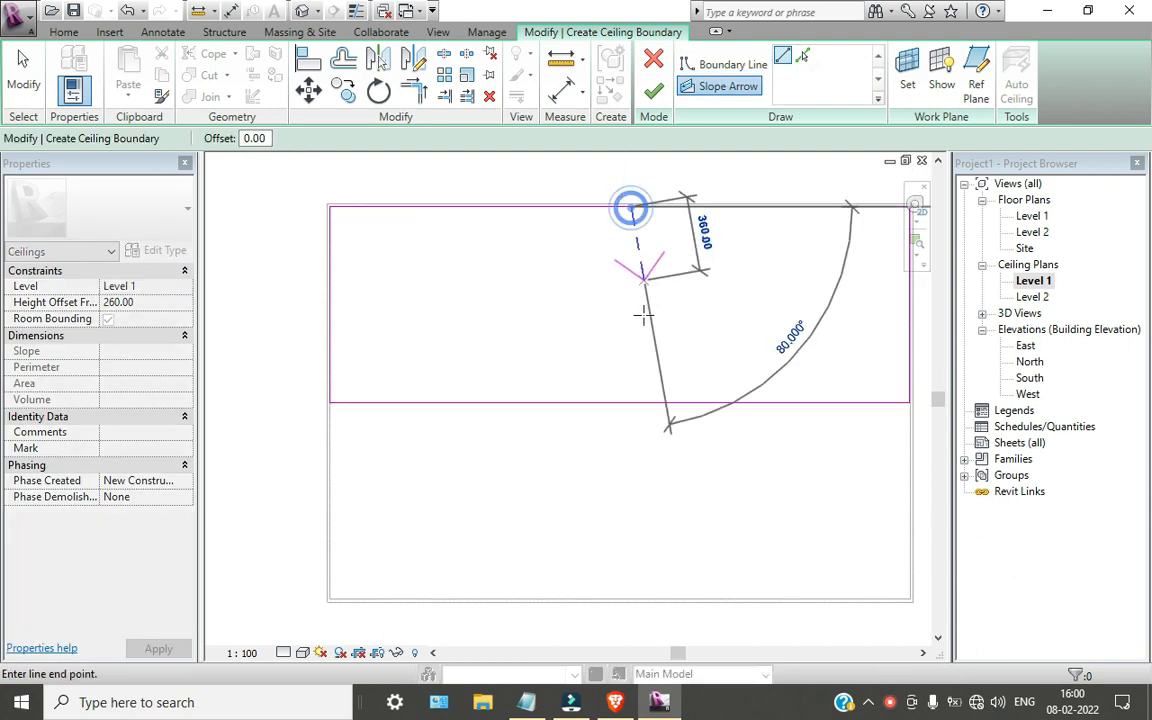
pyautogui.click(630, 402)
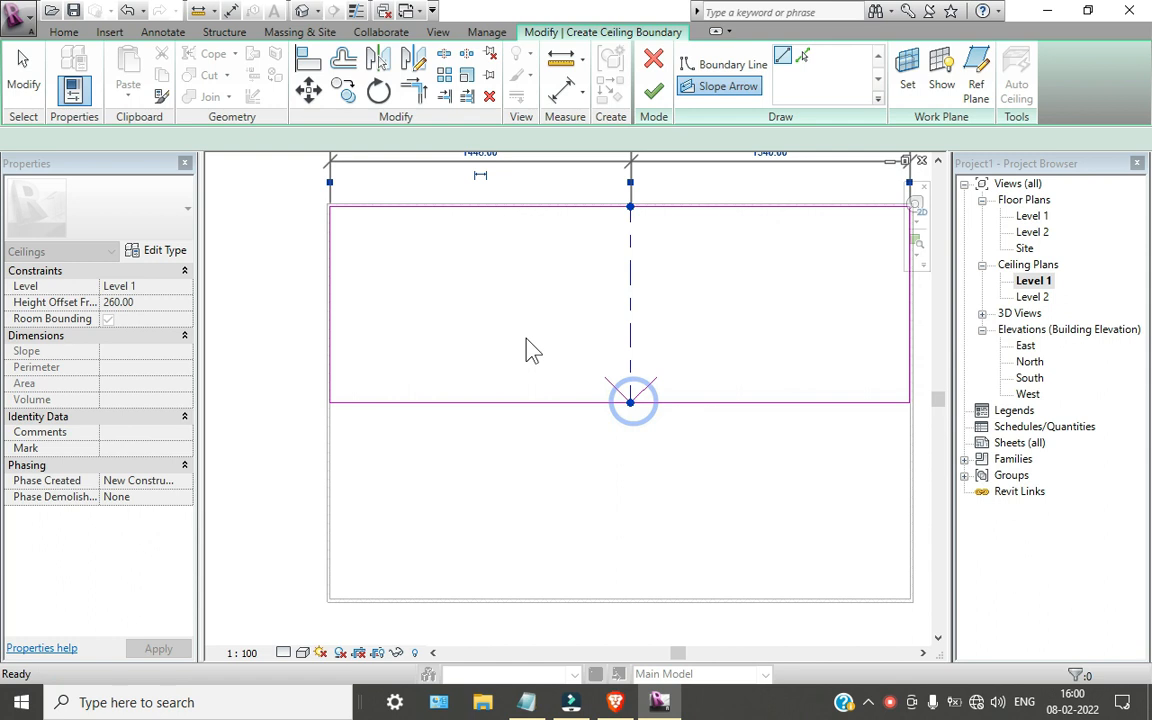
# - Examine the wall and roof heights against Level 1 and Level 2 in the South and East elevations
pyautogui.click(150, 351)
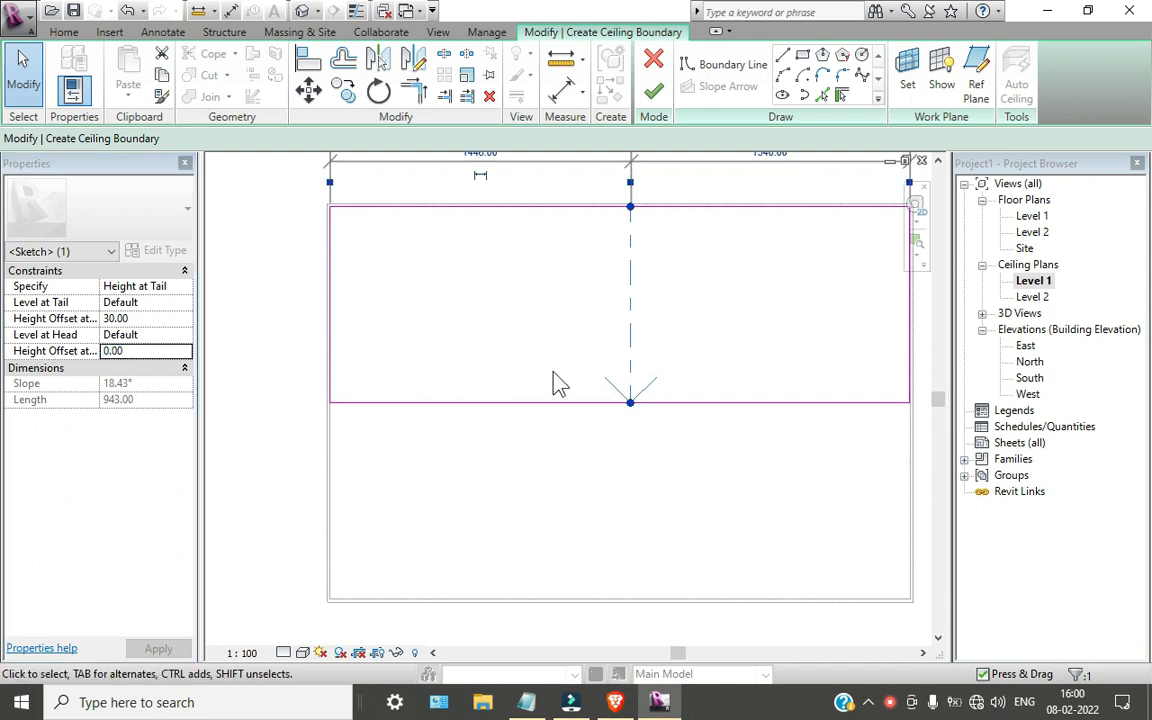
pyautogui.doubleClick(1030, 379)
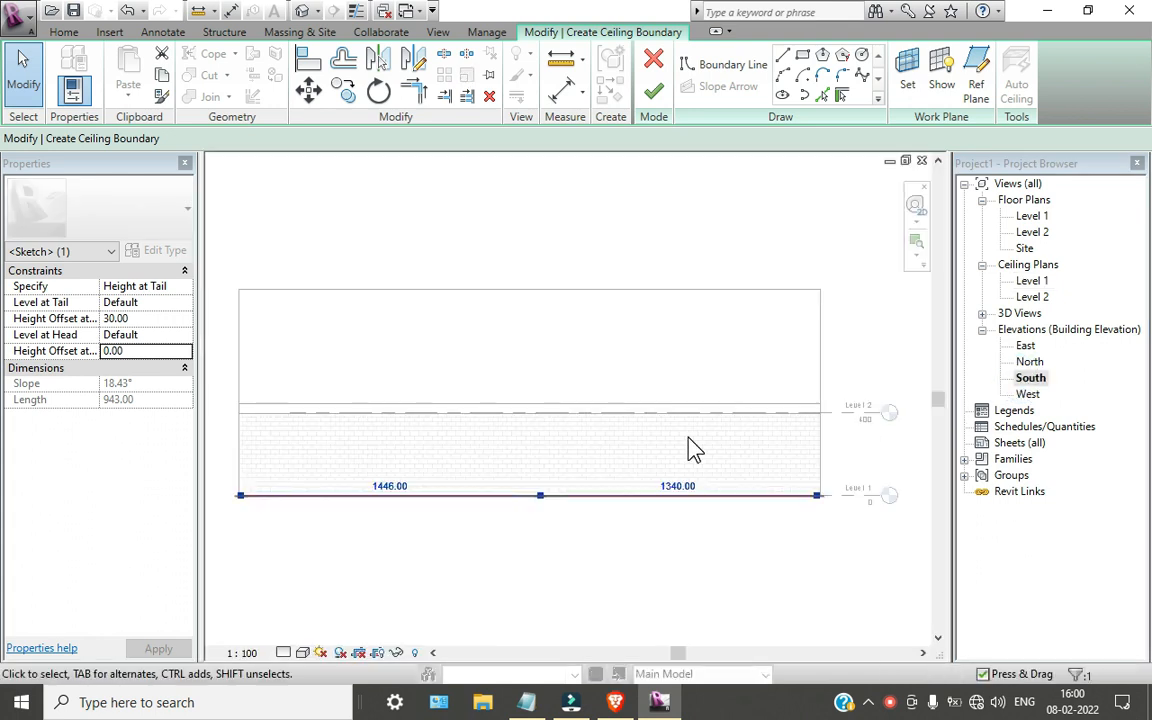
pyautogui.scroll(2, 391, 423)
pyautogui.scroll(-2, 406, 416)
pyautogui.moveTo(406, 416); pyautogui.dragTo(201, 390, button='middle')
pyautogui.scroll(2, 630, 283)
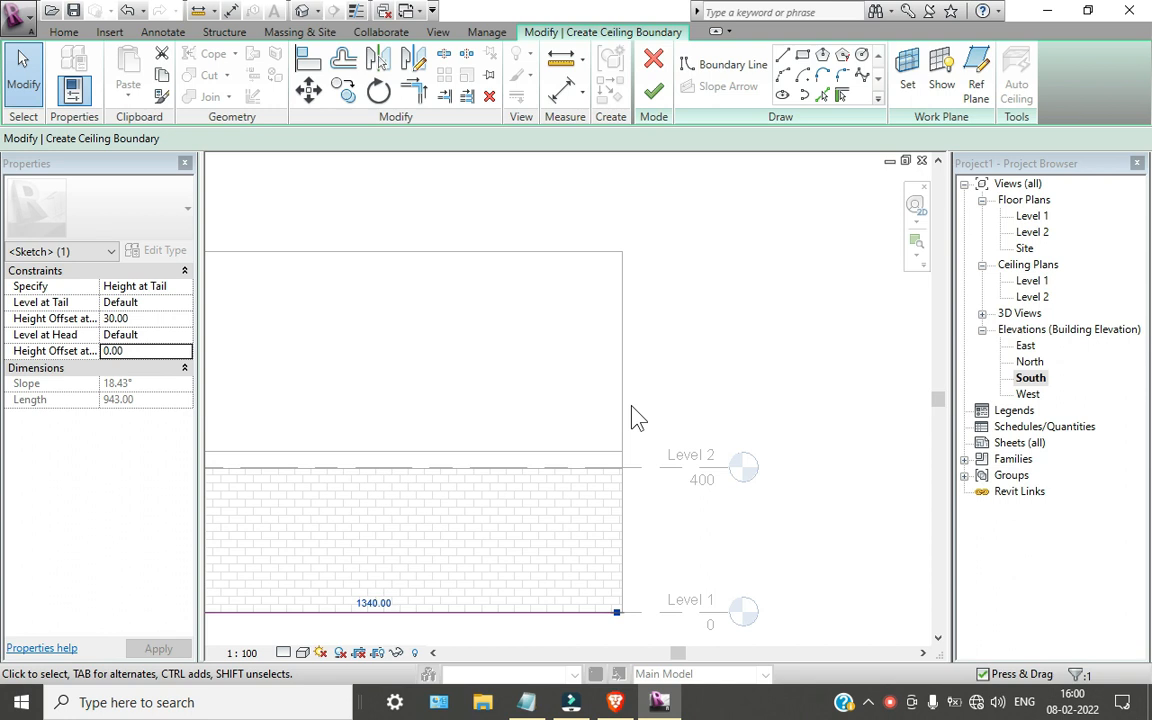
pyautogui.scroll(-2, 630, 442)
pyautogui.moveTo(630, 442); pyautogui.dragTo(723, 404, button='middle')
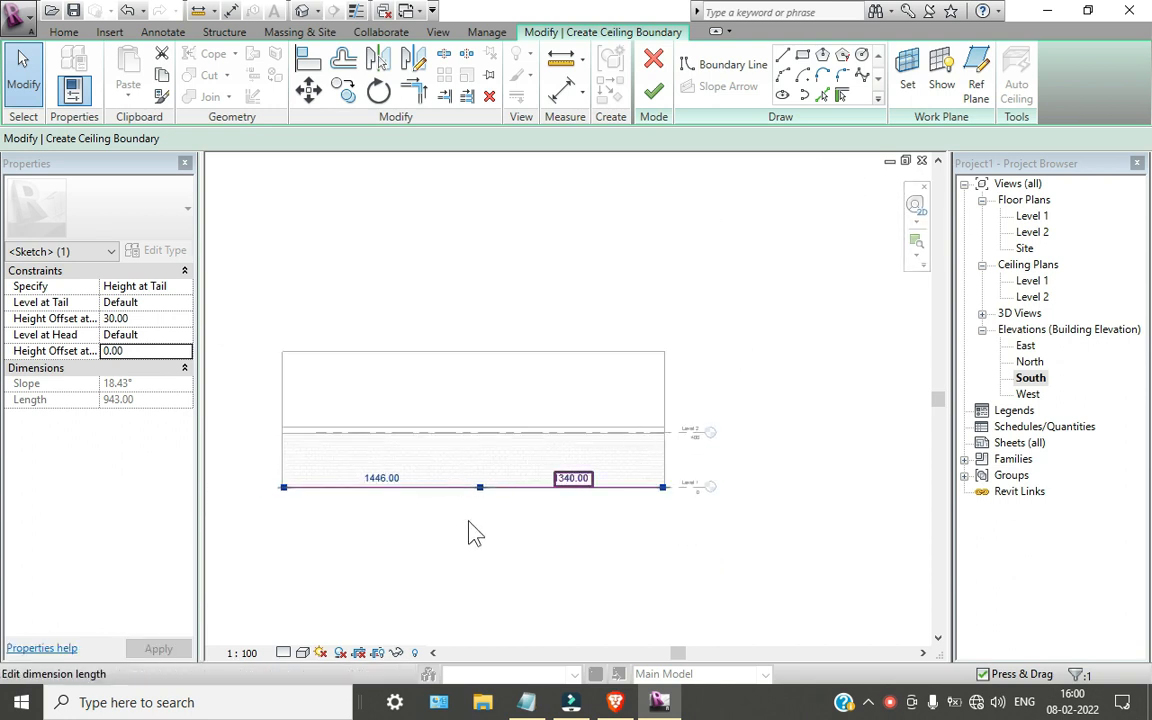
pyautogui.scroll(2, 468, 489)
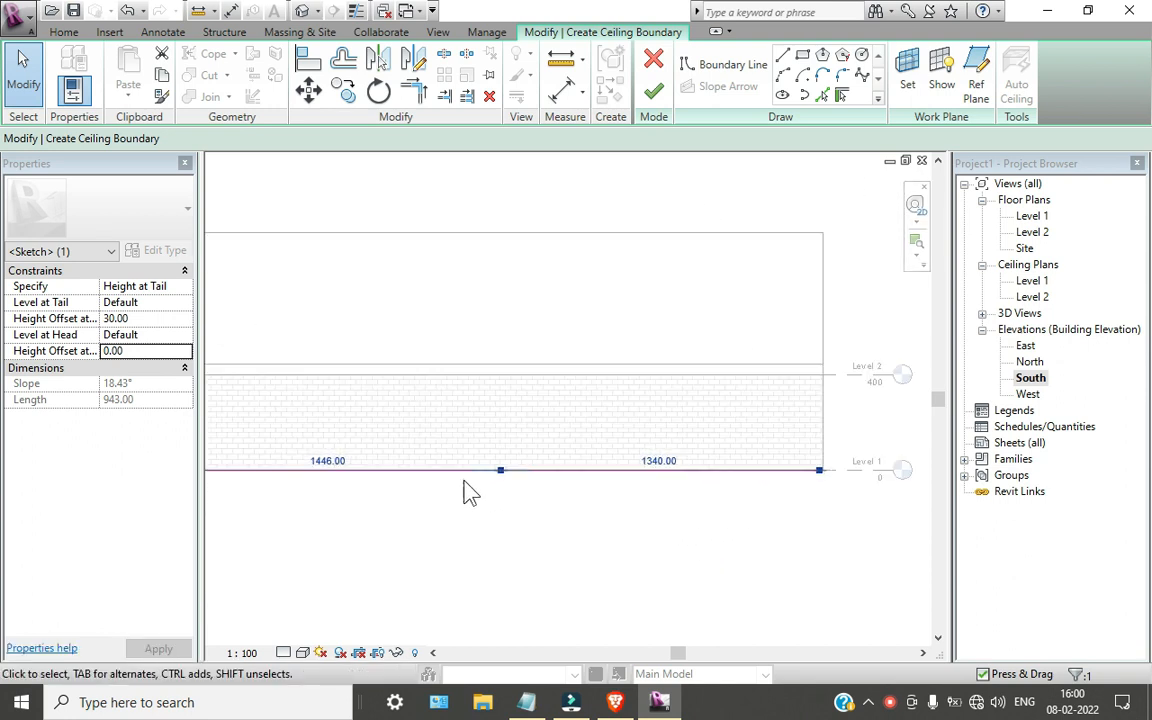
pyautogui.doubleClick(1024, 347)
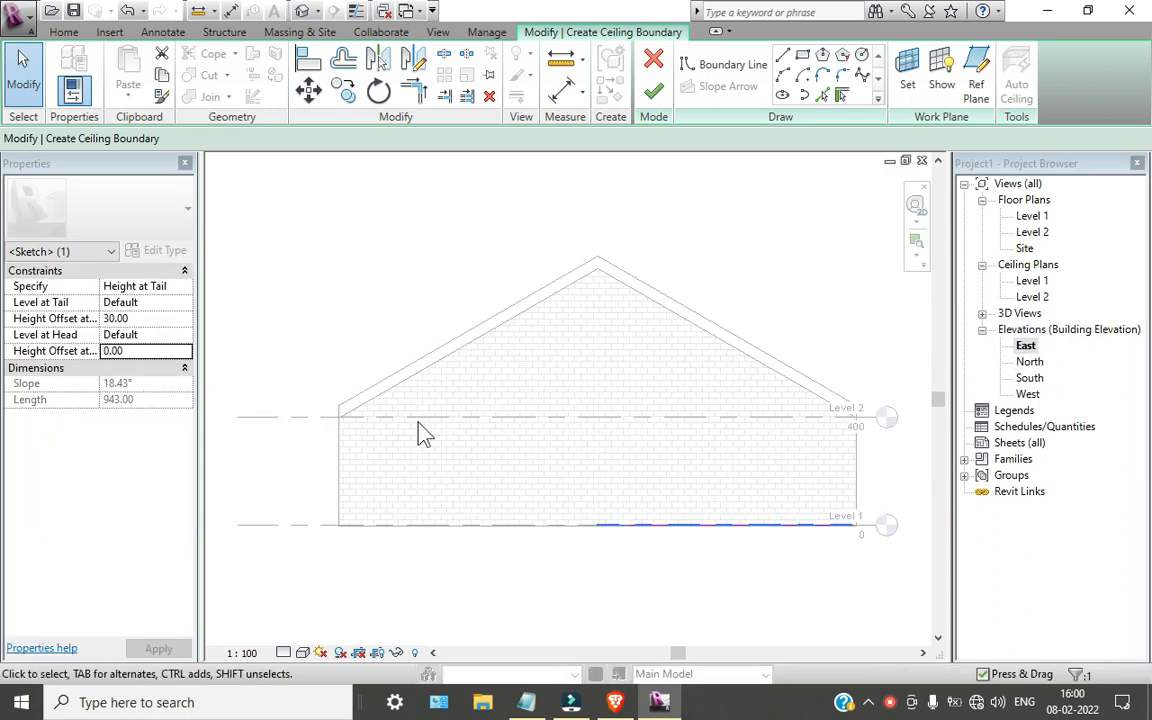
pyautogui.scroll(1, 410, 432)
pyautogui.moveTo(399, 432); pyautogui.dragTo(265, 437, button='middle')
pyautogui.scroll(2, 780, 458)
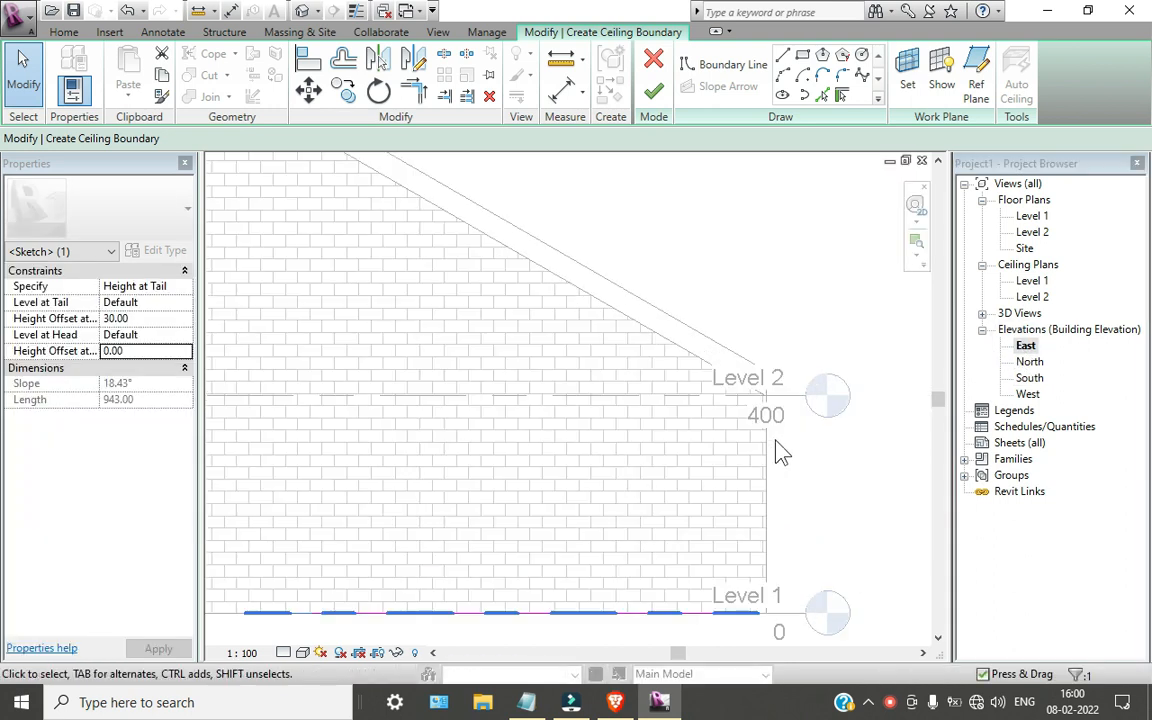
pyautogui.scroll(-2, 778, 440)
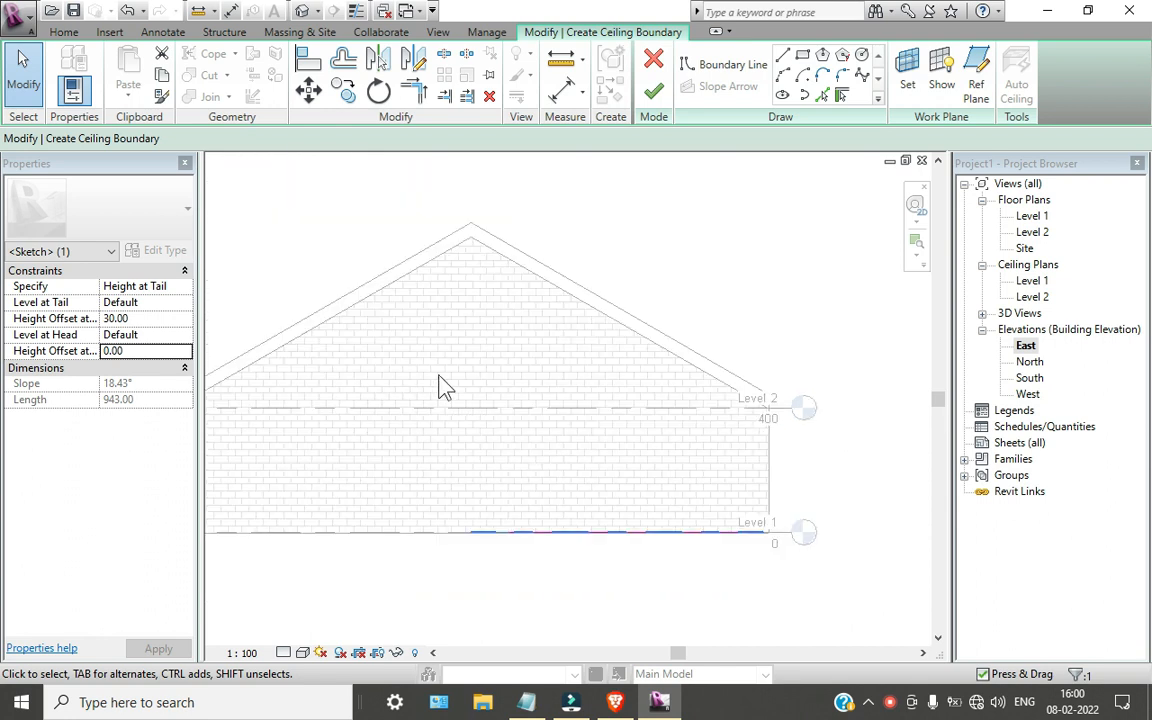
# - Set the slope arrow's height offset at head to 600 and apply it
pyautogui.click(141, 350)
pyautogui.click(80, 353)
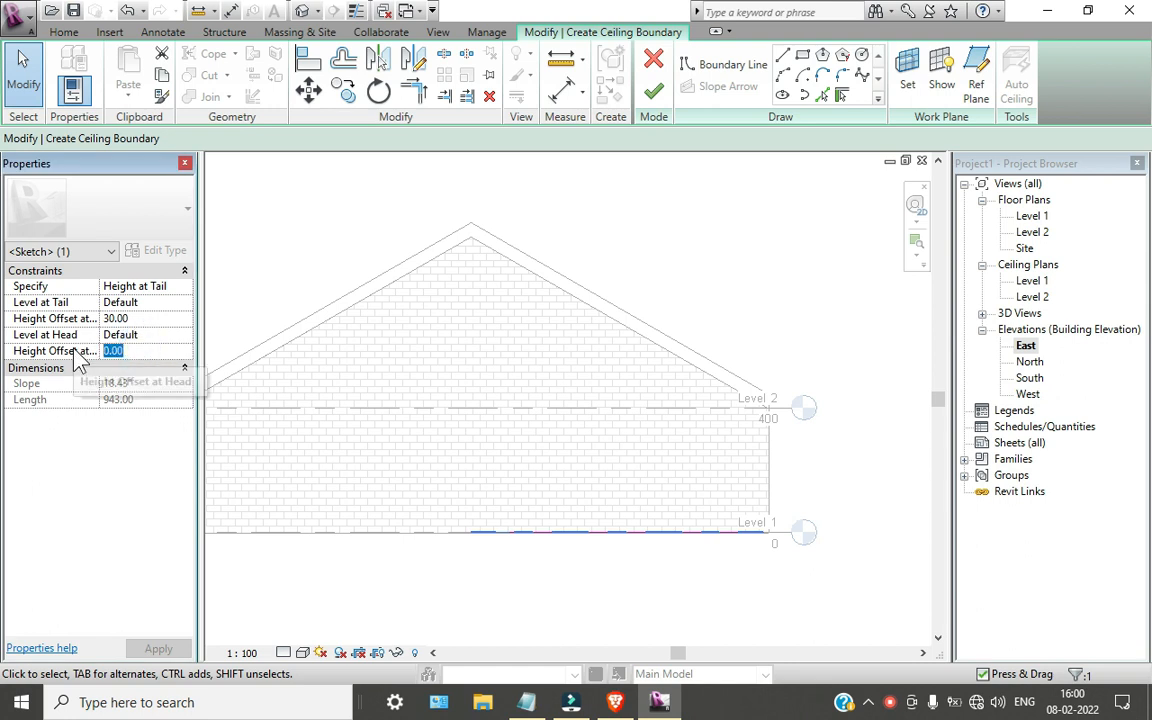
pyautogui.write('600')
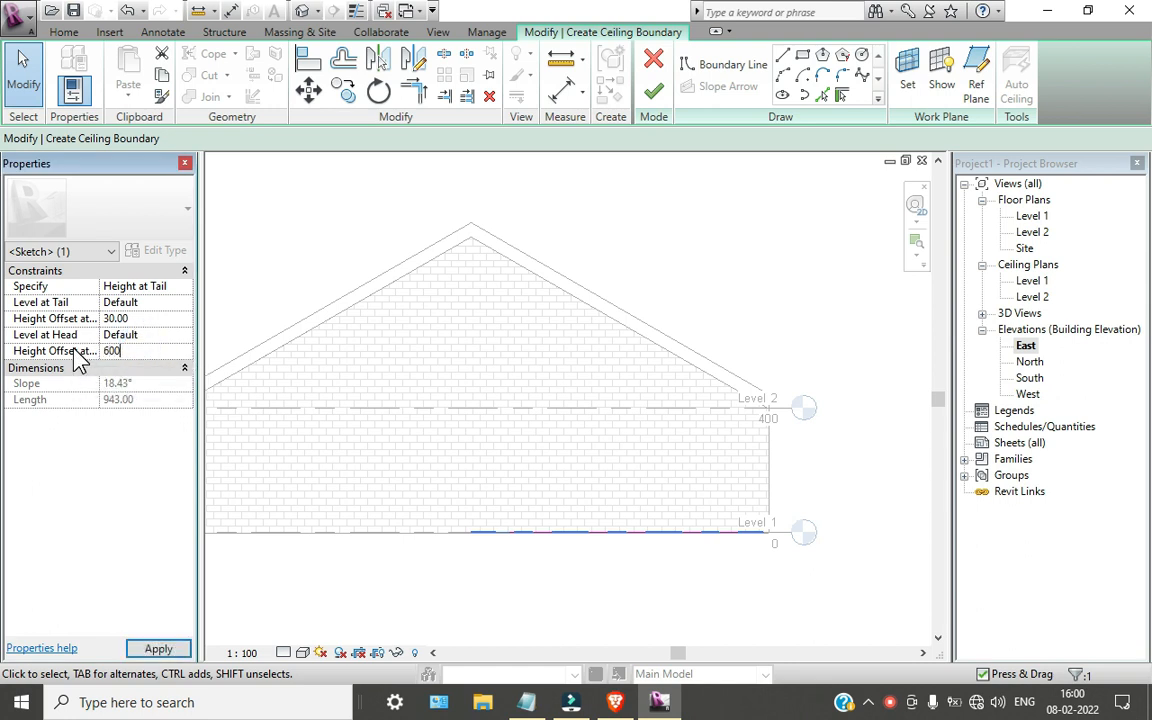
pyautogui.click(160, 648)
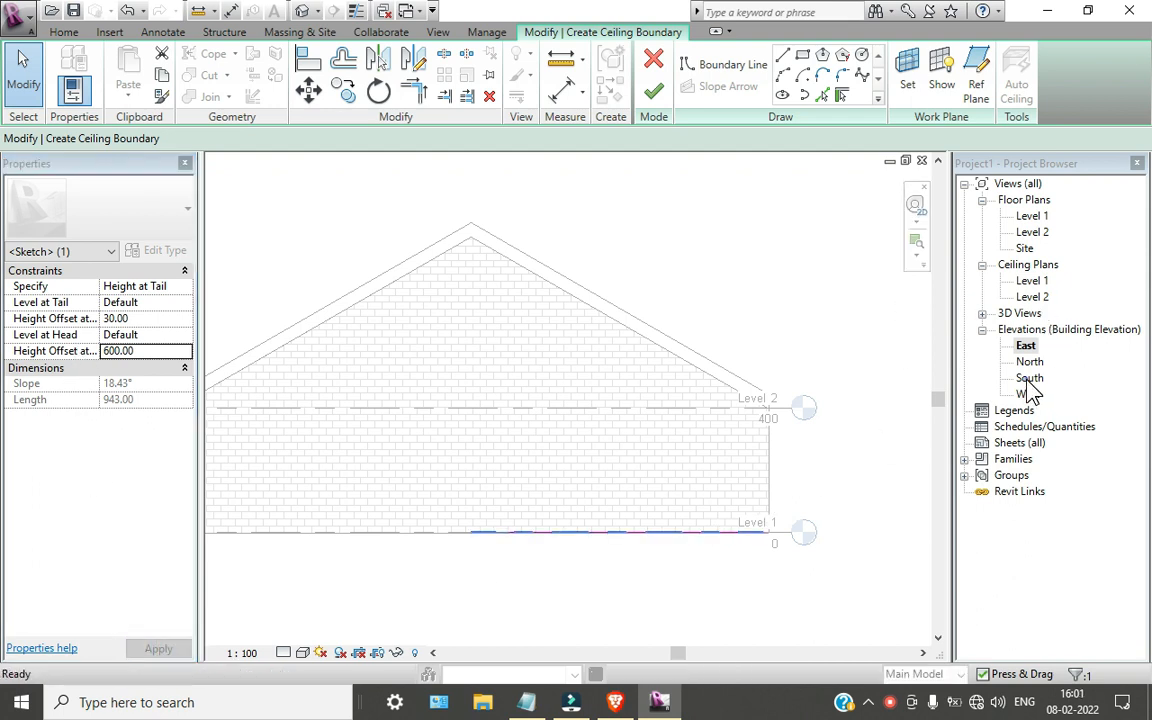
# - Examine the sloped ceiling sketch against the walls in the South, North and West elevations and the 3D view
pyautogui.doubleClick(1030, 378)
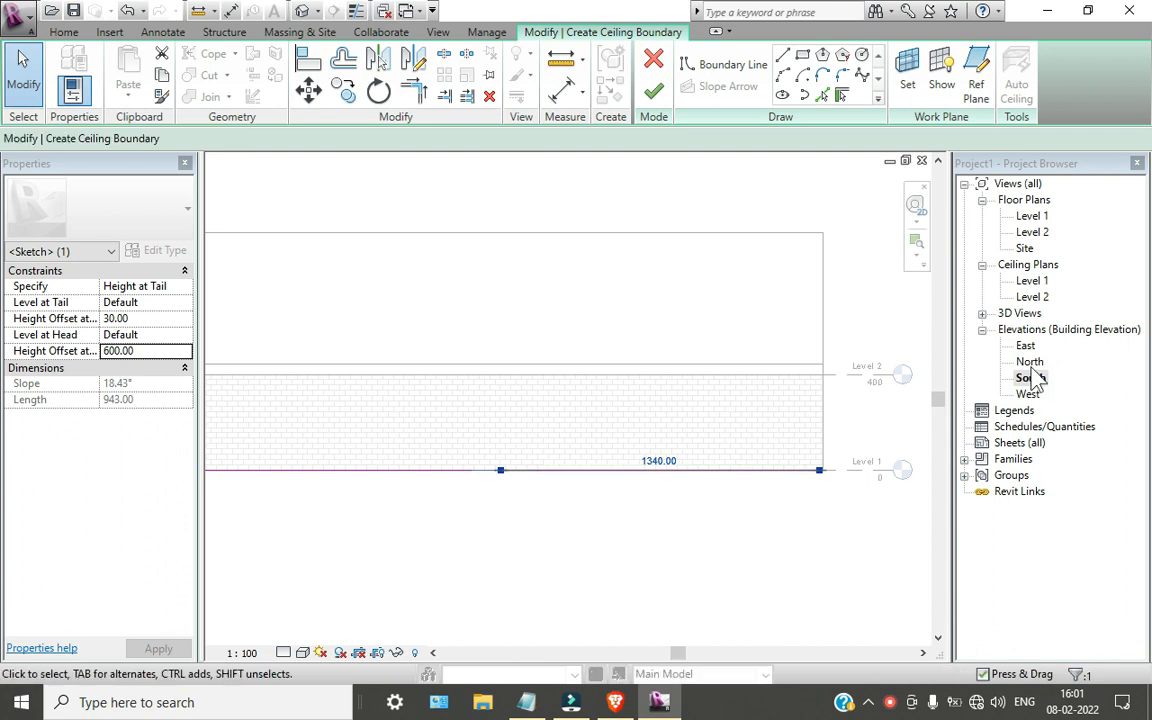
pyautogui.doubleClick(1032, 363)
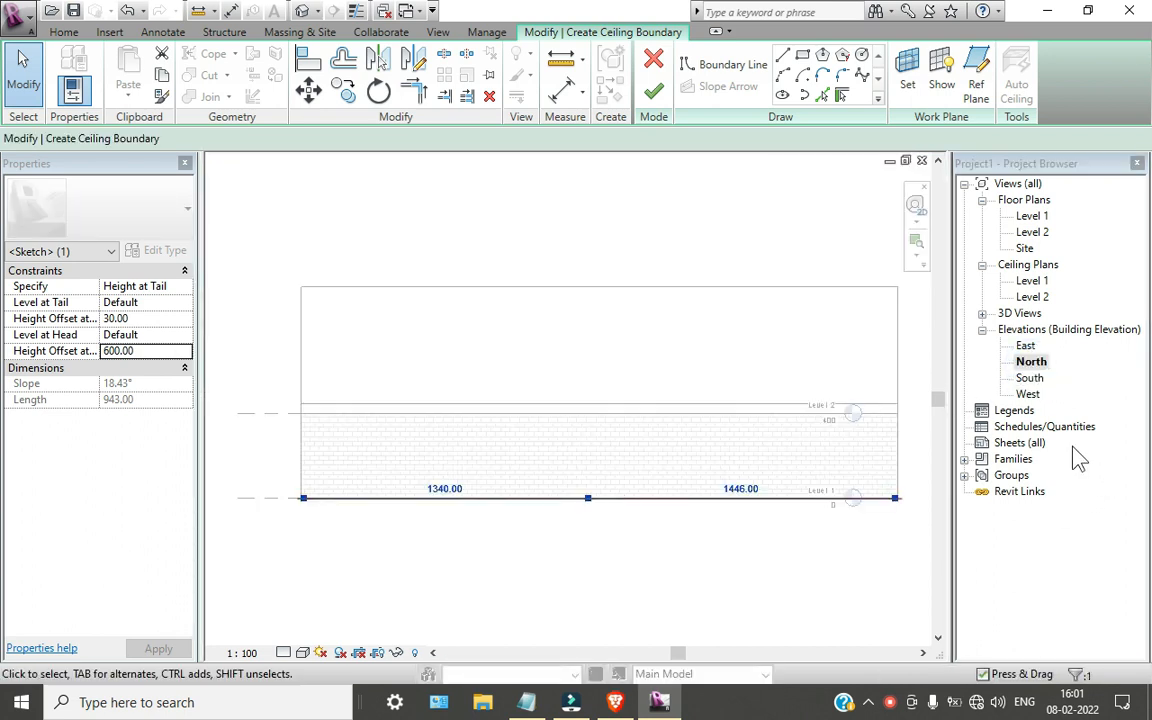
pyautogui.doubleClick(1036, 394)
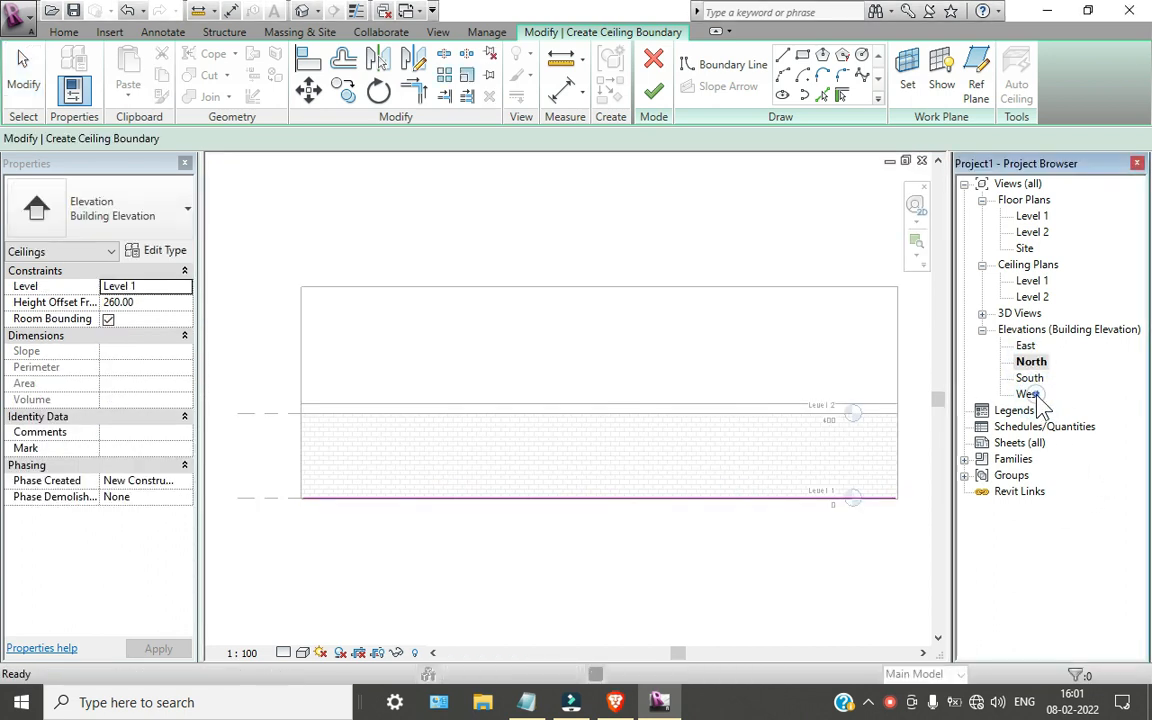
pyautogui.click(302, 11)
pyautogui.scroll(3, 485, 405)
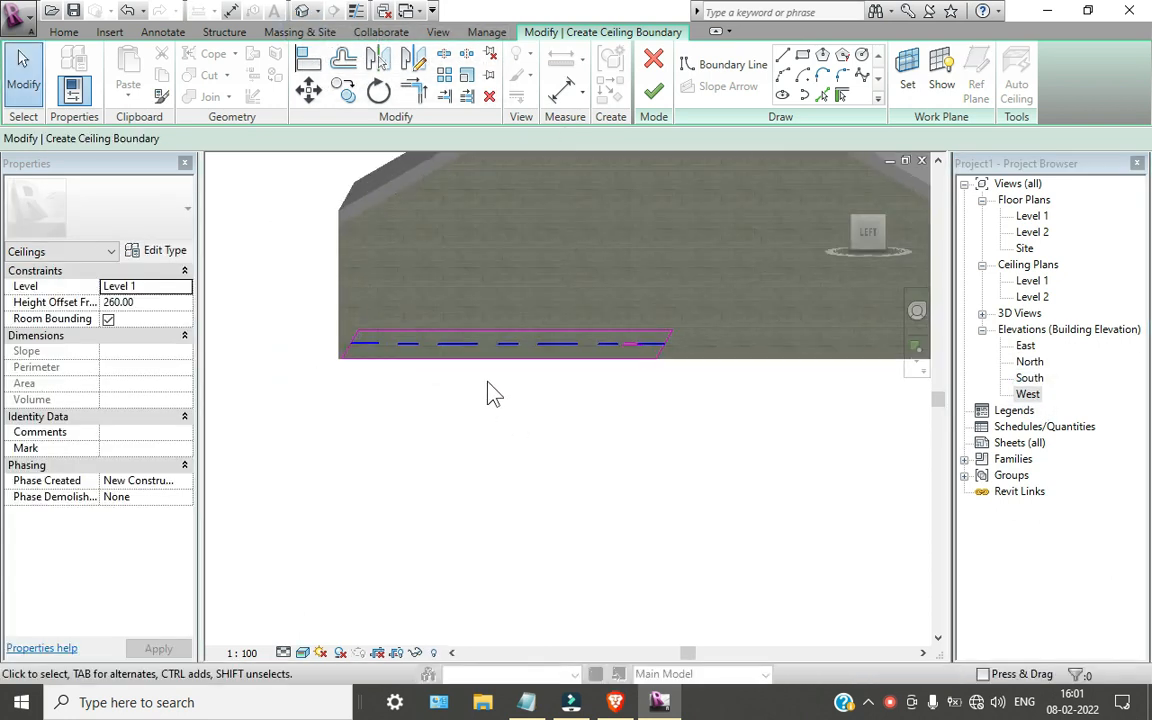
pyautogui.moveTo(489, 391); pyautogui.dragTo(515, 449, button='middle')
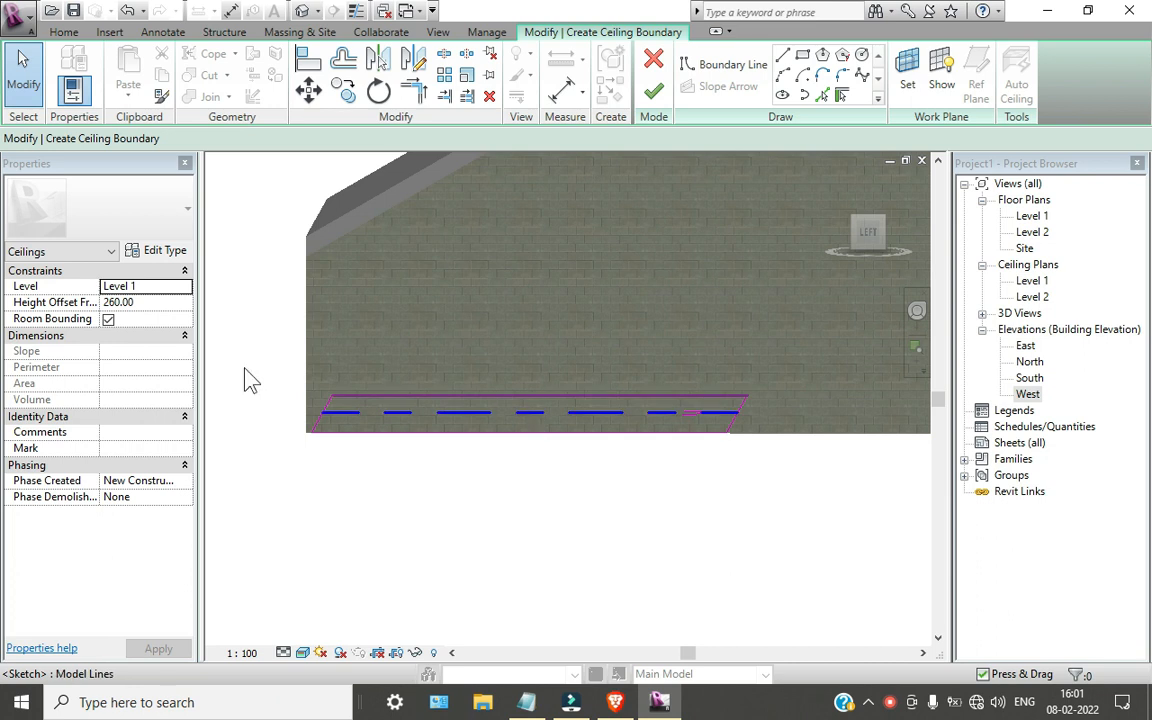
# - Try assigning the sketched ceiling to Level 2 and inspect the boundary and slope arrow from below
pyautogui.click(183, 289)
pyautogui.click(184, 287)
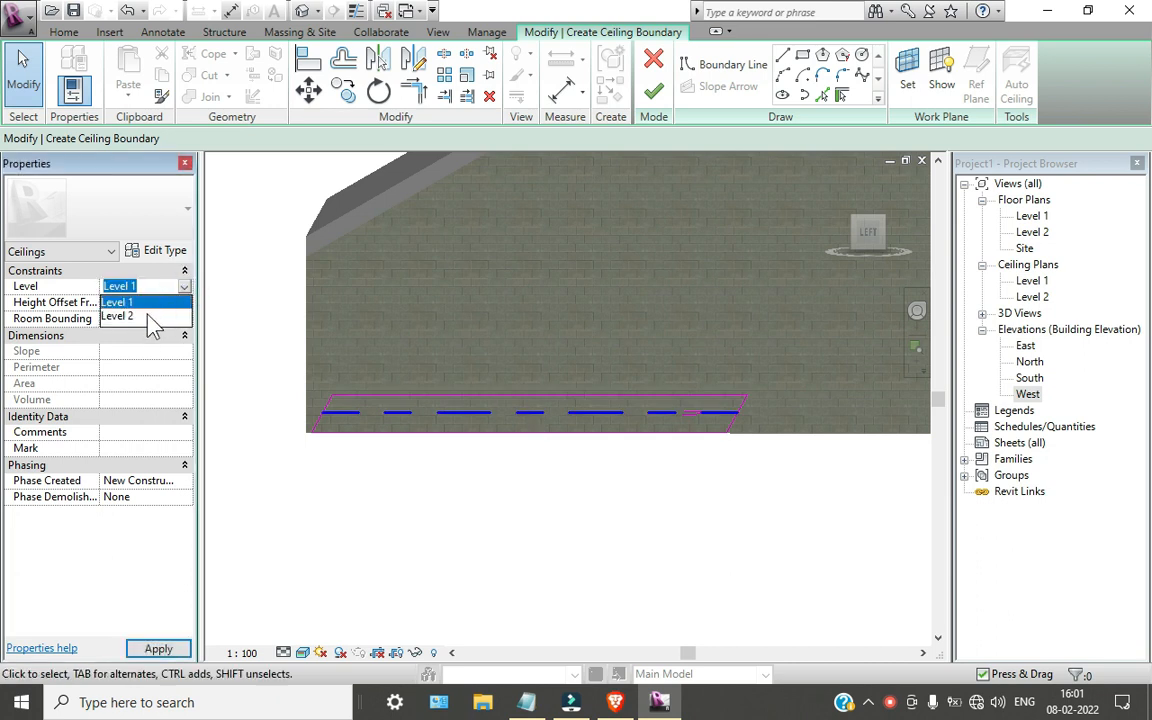
pyautogui.click(147, 316)
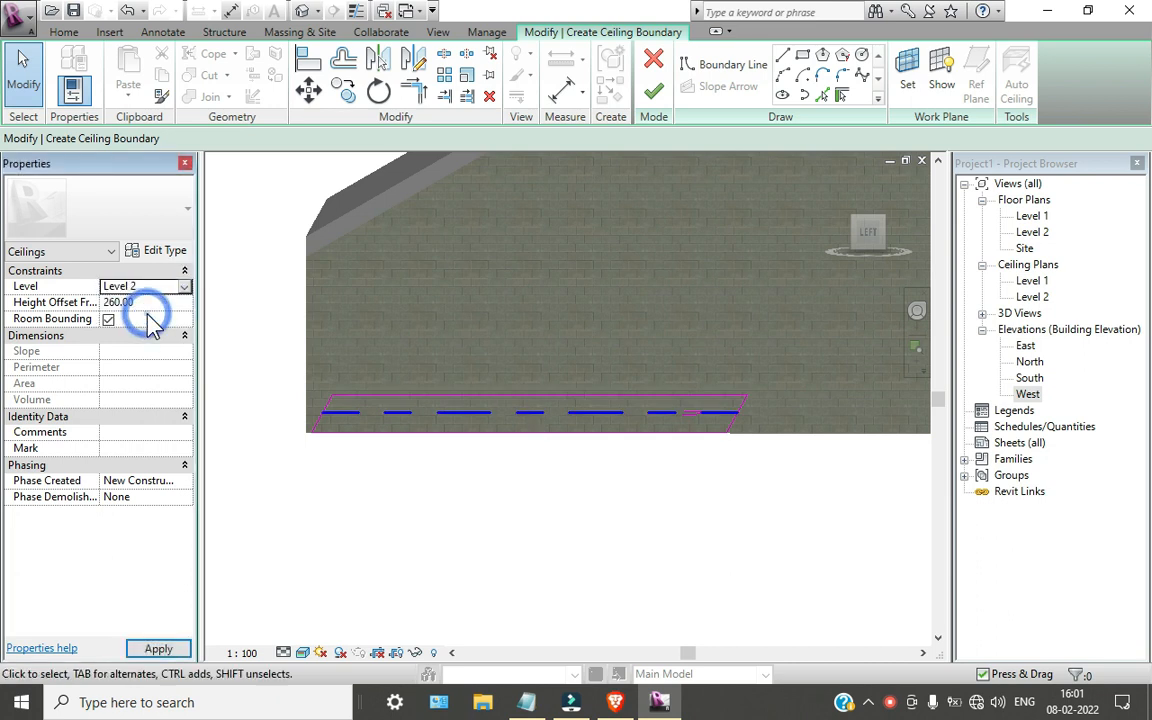
pyautogui.click(152, 650)
pyautogui.scroll(-2, 390, 530)
pyautogui.moveTo(397, 527)
pyautogui.keyDown('shift'); pyautogui.mouseDown(button='middle')
pyautogui.moveTo(519, 530)
pyautogui.moveTo(540, 470)
pyautogui.moveTo(550, 399)
pyautogui.moveTo(540, 398)
pyautogui.mouseUp(button='middle'); pyautogui.keyUp('shift')
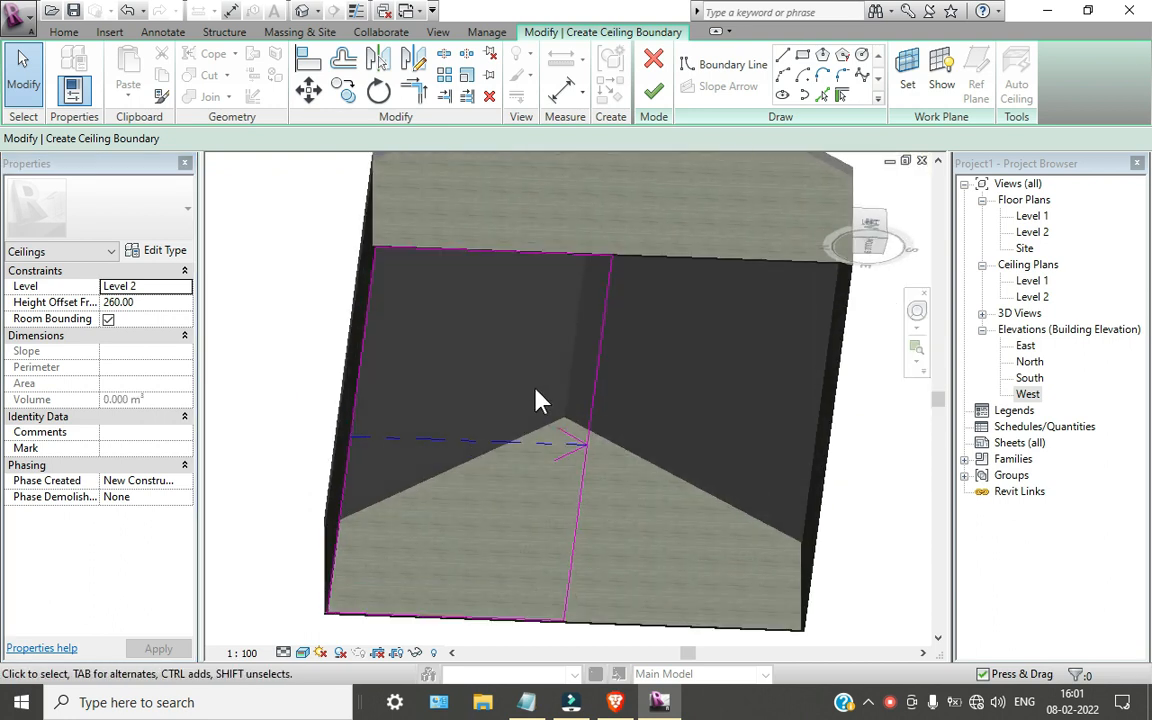
# - Return the sketched ceiling's level constraint to Level 1 and apply it
pyautogui.click(184, 286)
pyautogui.click(185, 289)
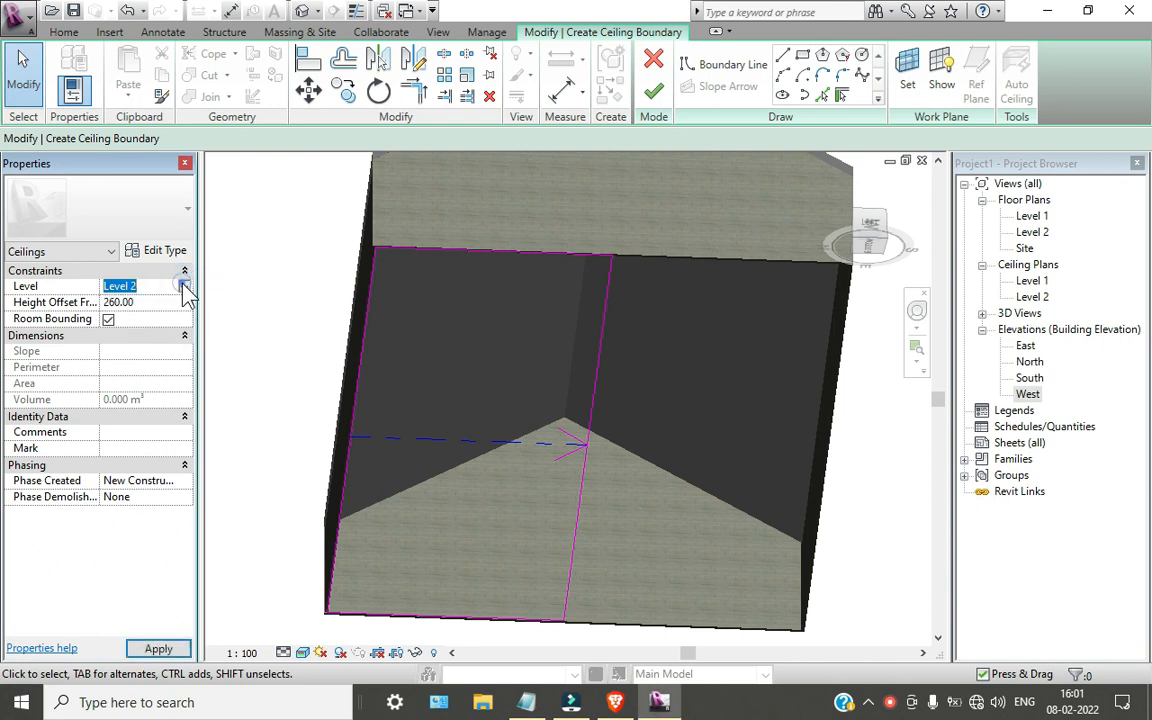
pyautogui.click(184, 286)
pyautogui.click(140, 302)
pyautogui.click(158, 649)
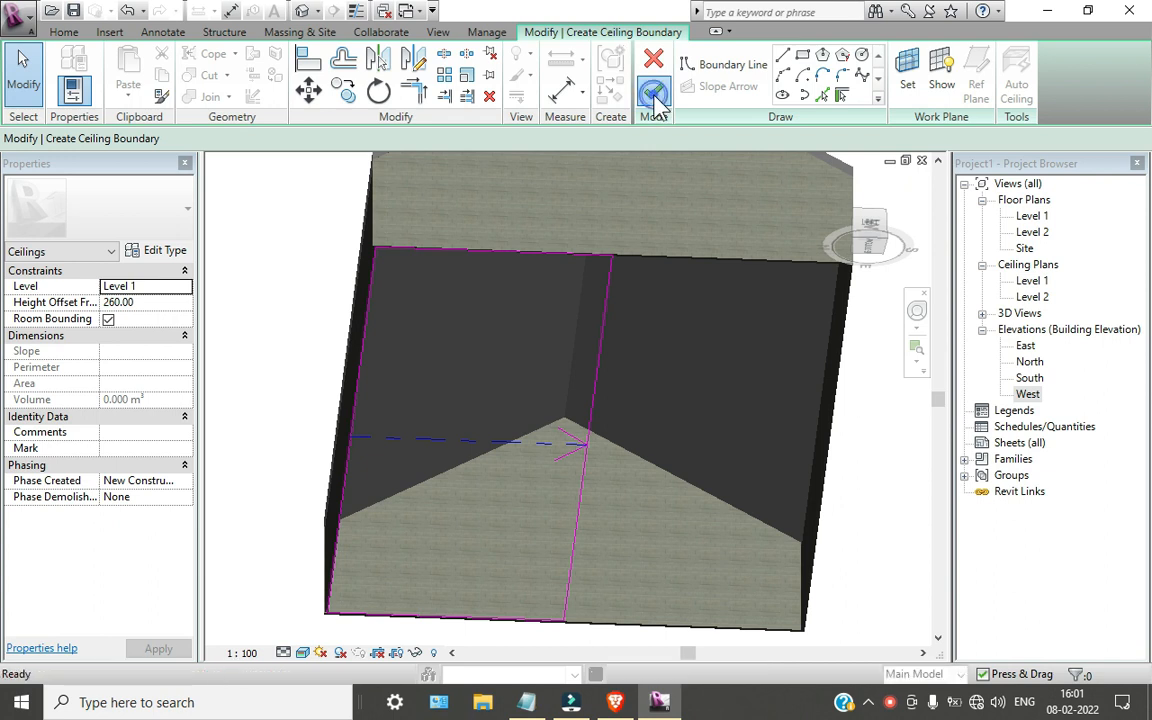
# - Finish the slope-arrow ceiling sketch and inspect the building from below and from outside
pyautogui.click(653, 93)
pyautogui.keyDown('shift'); pyautogui.moveTo(563, 470); pyautogui.dragTo(596, 407, button='middle'); pyautogui.keyUp('shift')
pyautogui.scroll(-5, 596, 407)
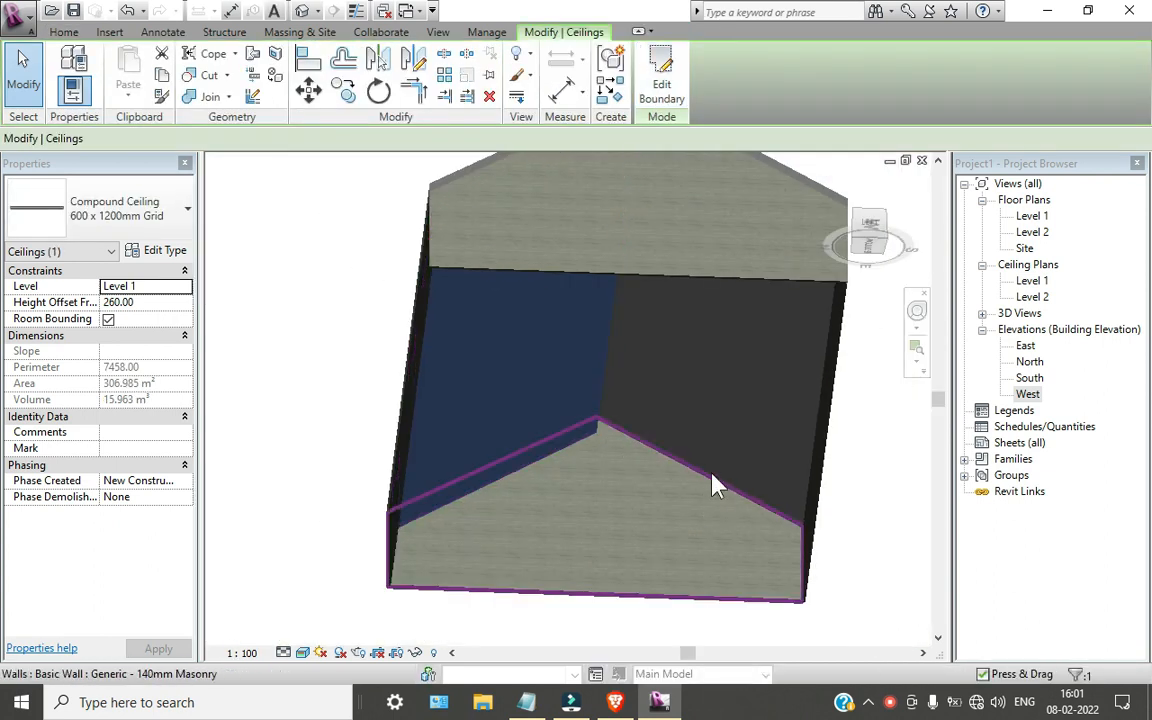
pyautogui.keyDown('shift'); pyautogui.moveTo(615, 455); pyautogui.dragTo(630, 571, button='middle'); pyautogui.keyUp('shift')
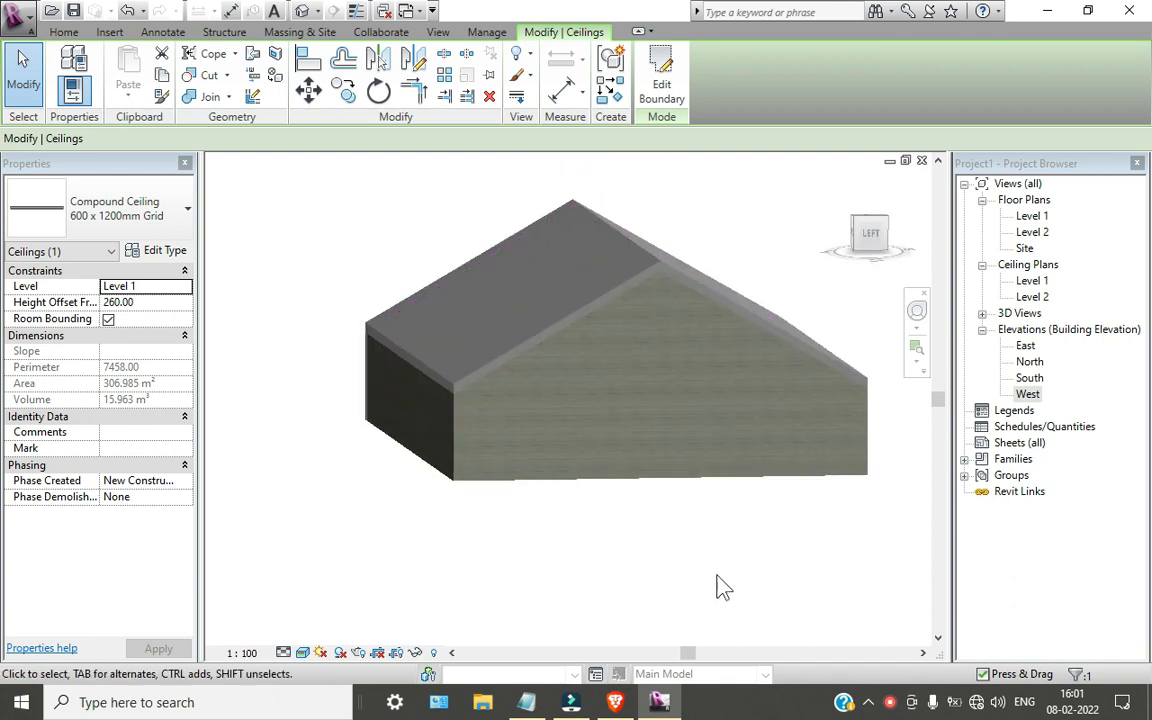